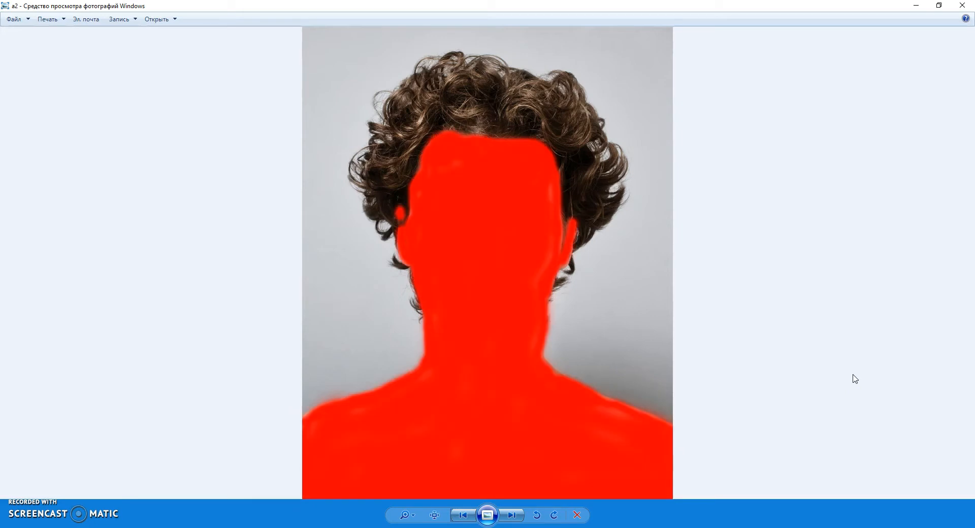
# Browse the example images from a3 through b4 and examine the b4 clown face up close.
pyautogui.press('Right')
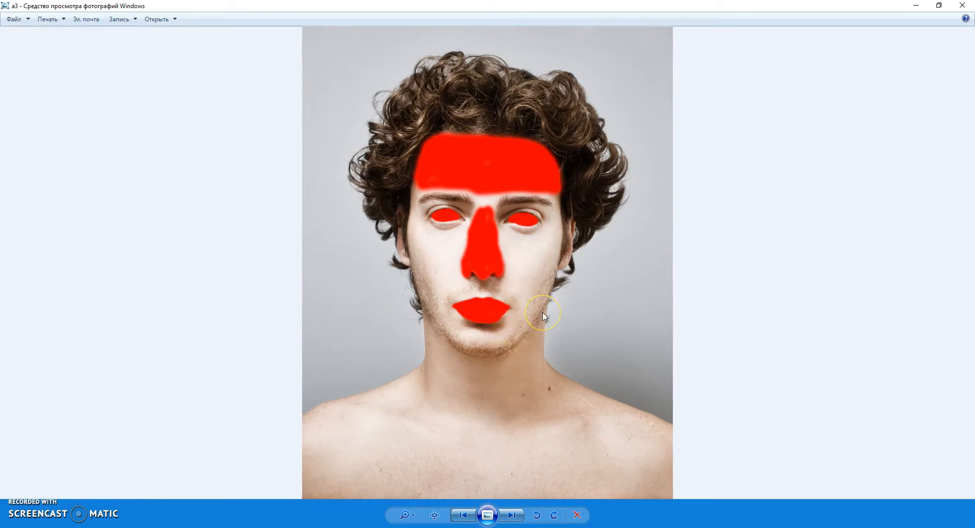
pyautogui.press('Right')
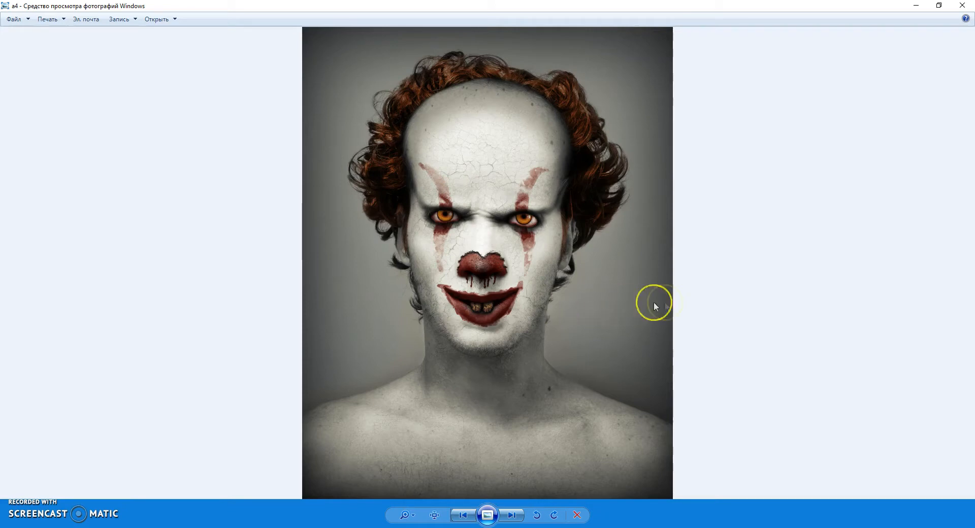
pyautogui.press('Right')
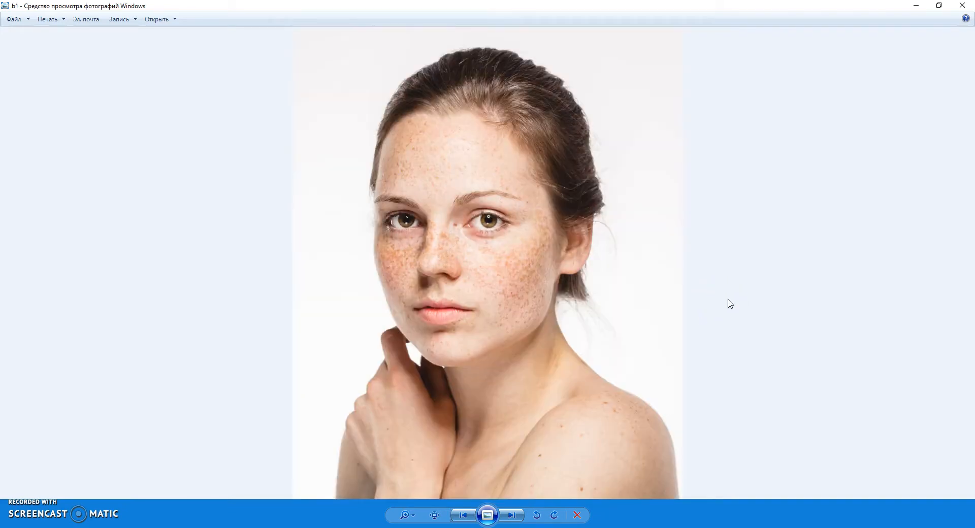
pyautogui.press('Right')
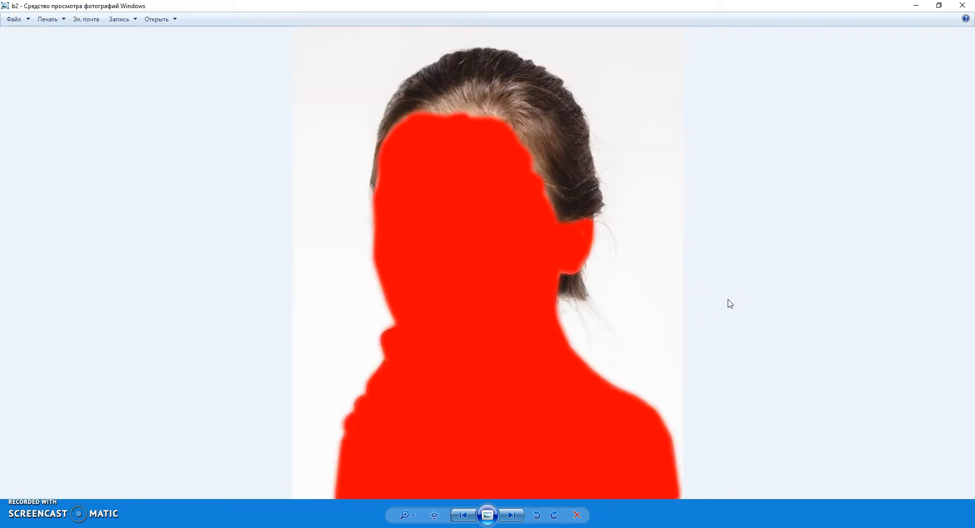
pyautogui.press('Right')
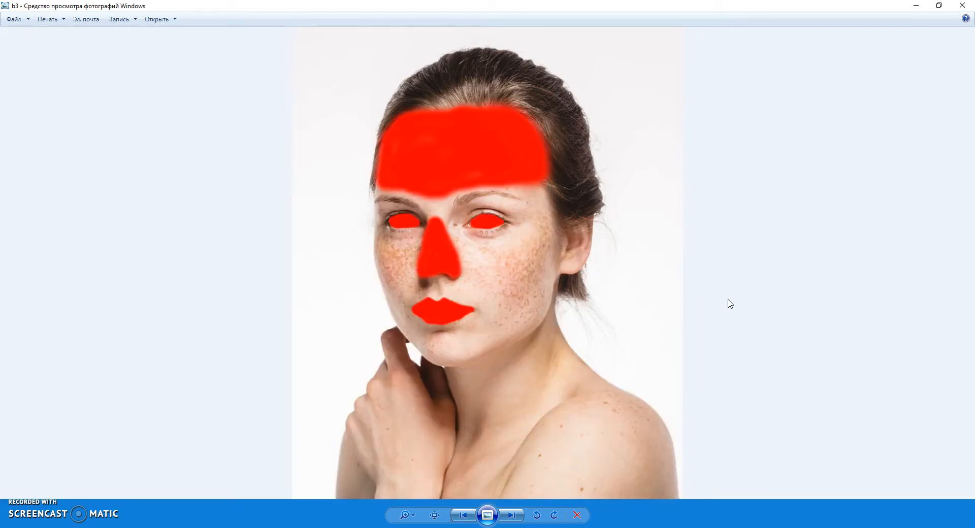
pyautogui.press('Right')
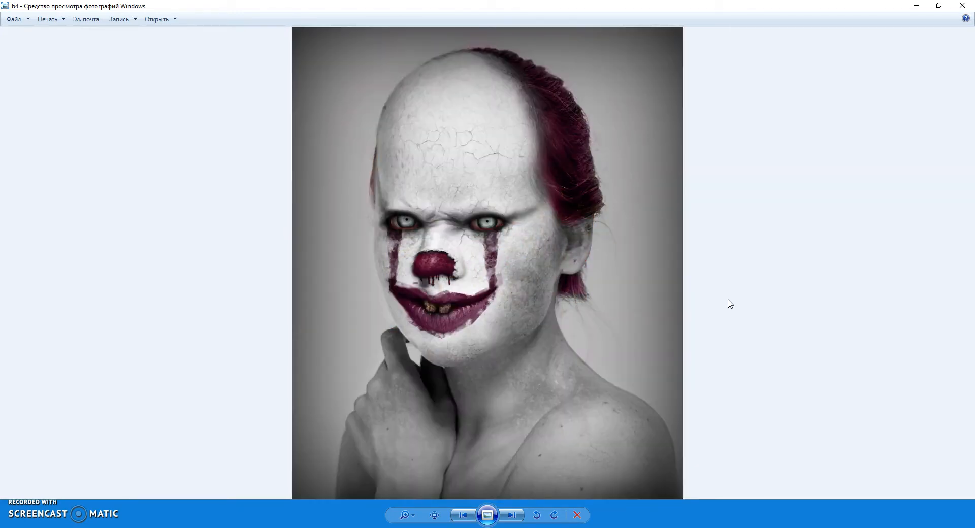
pyautogui.scroll(3, 522, 235)
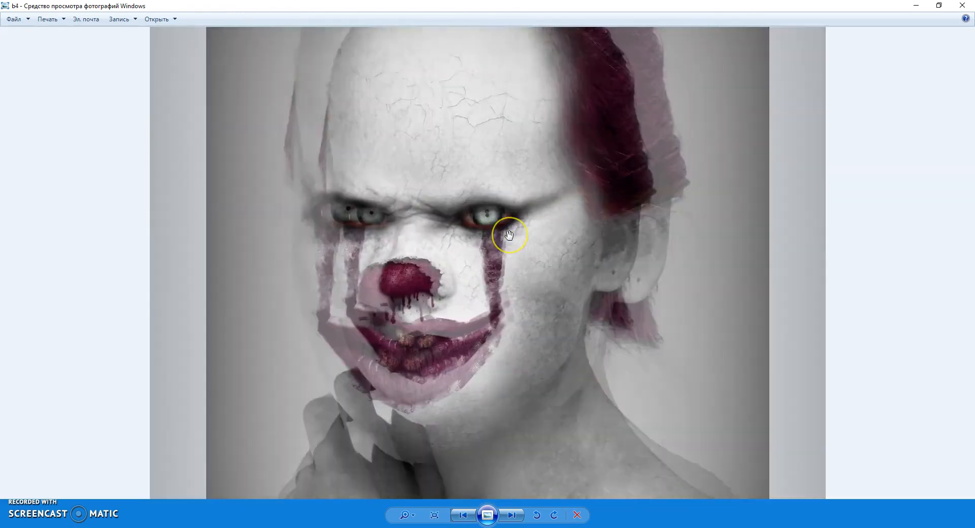
pyautogui.scroll(-4, 538, 273)
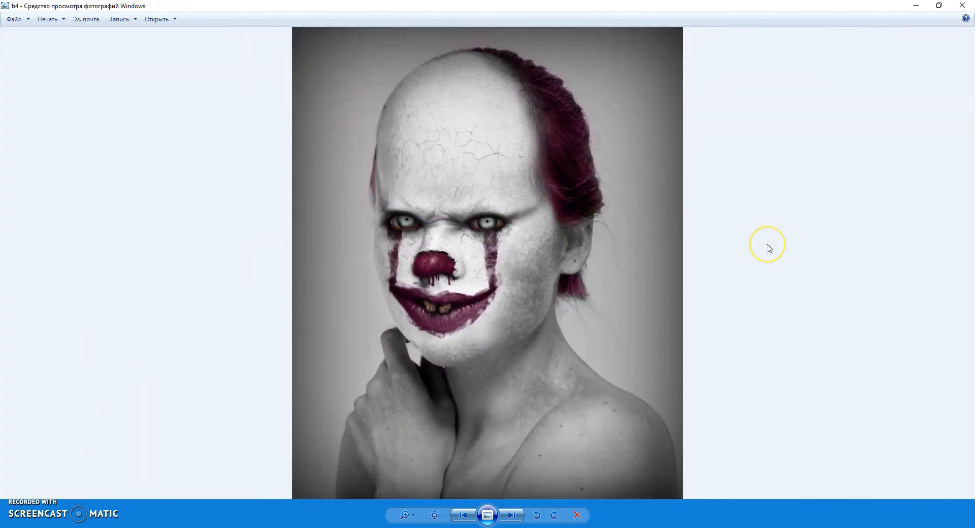
# Browse the c1 to c4 example images and examine the face details of c4 up close.
pyautogui.press('Right')
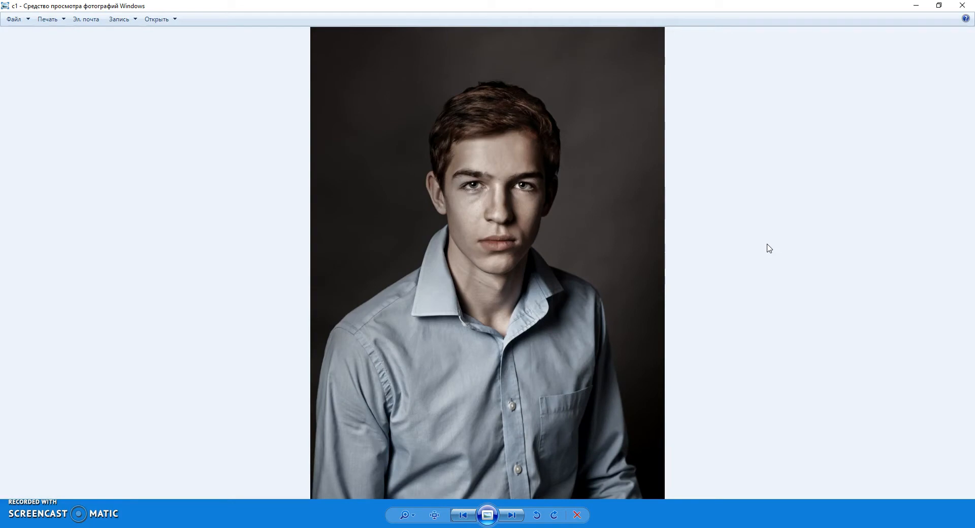
pyautogui.press('Right')
pyautogui.press('Right')
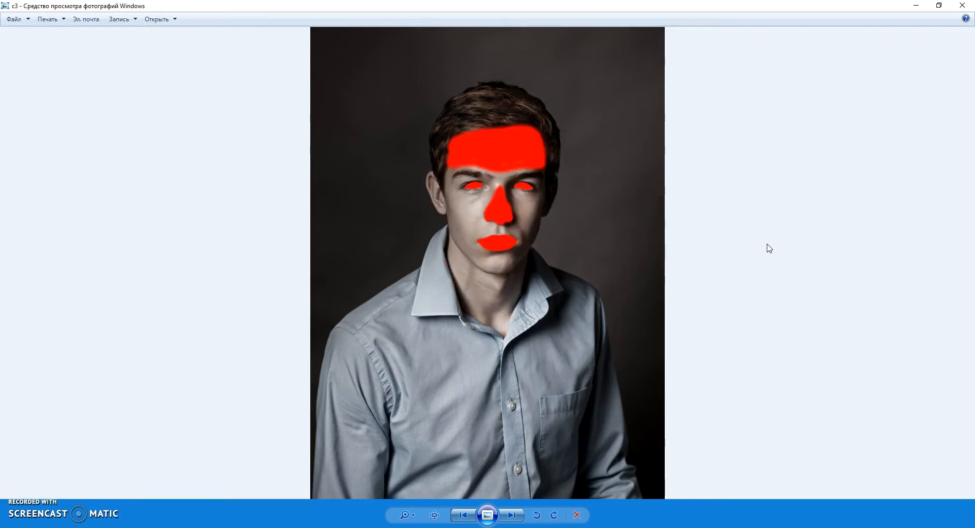
pyautogui.press('Right')
pyautogui.scroll(2, 550, 181)
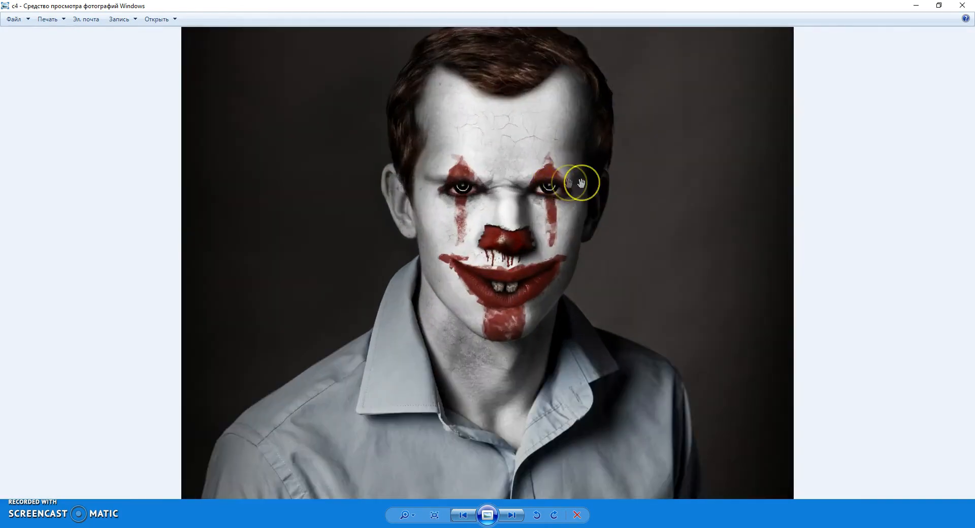
pyautogui.scroll(4, 568, 183)
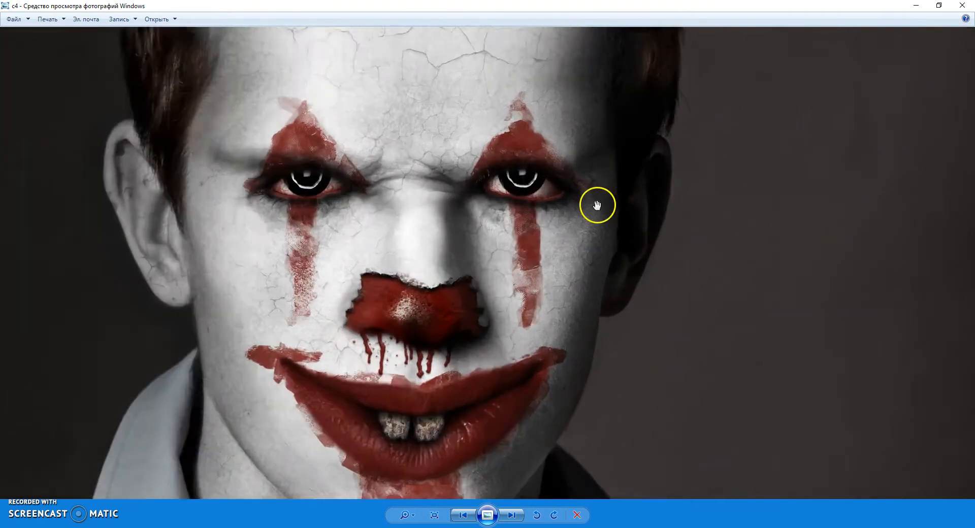
pyautogui.scroll(1, 597, 204)
pyautogui.moveTo(605, 213); pyautogui.dragTo(612, 185)
pyautogui.scroll(-2, 612, 187)
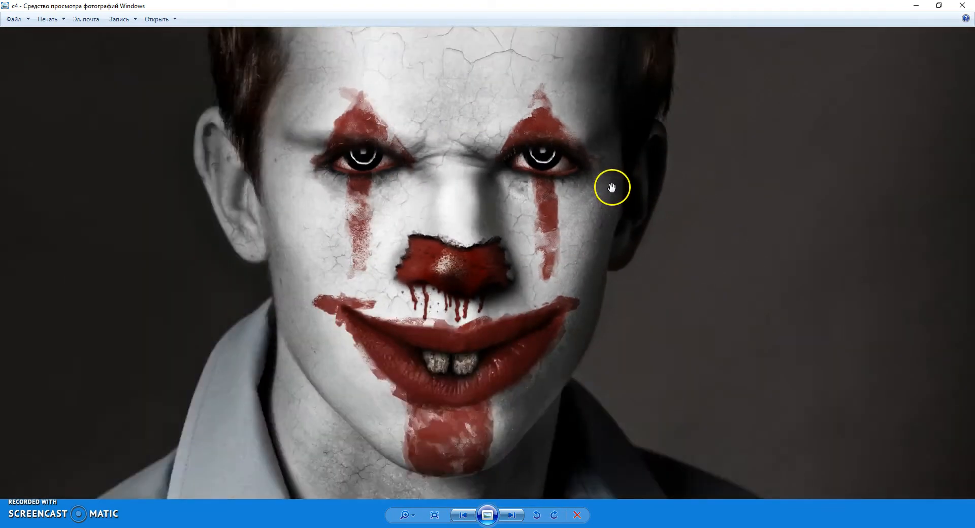
pyautogui.scroll(-3, 612, 188)
# Browse the d-series example images through d4 and examine its face paint and teeth up close.
pyautogui.press('Right')
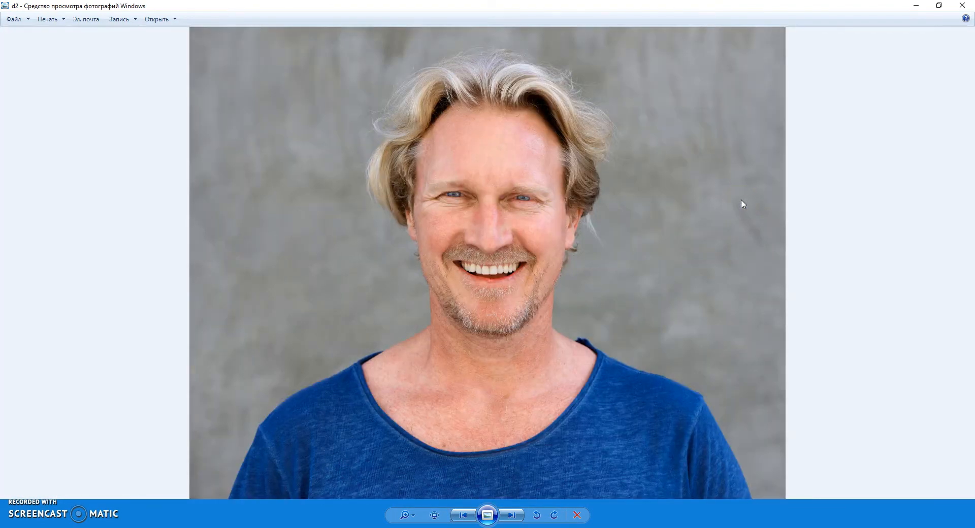
pyautogui.press('Right')
pyautogui.press('Right')
pyautogui.press('Right')
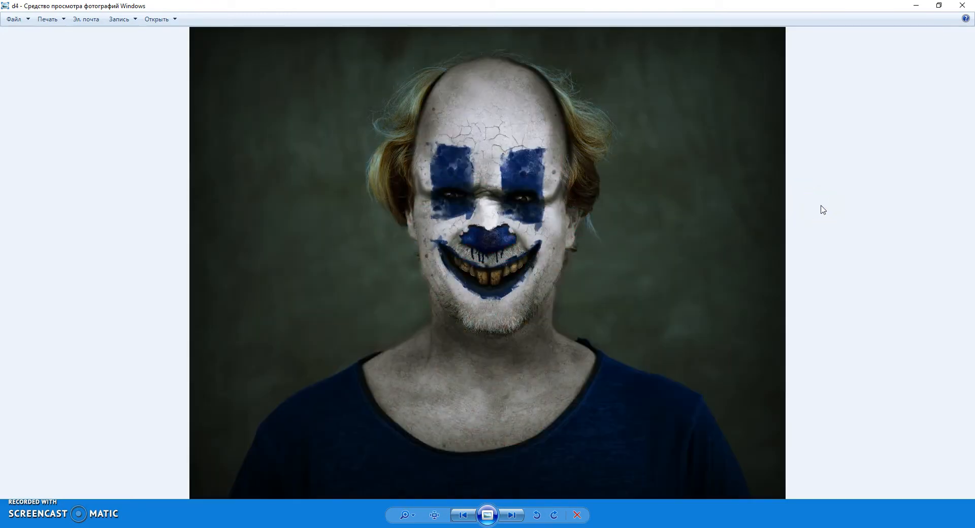
pyautogui.scroll(5, 653, 202)
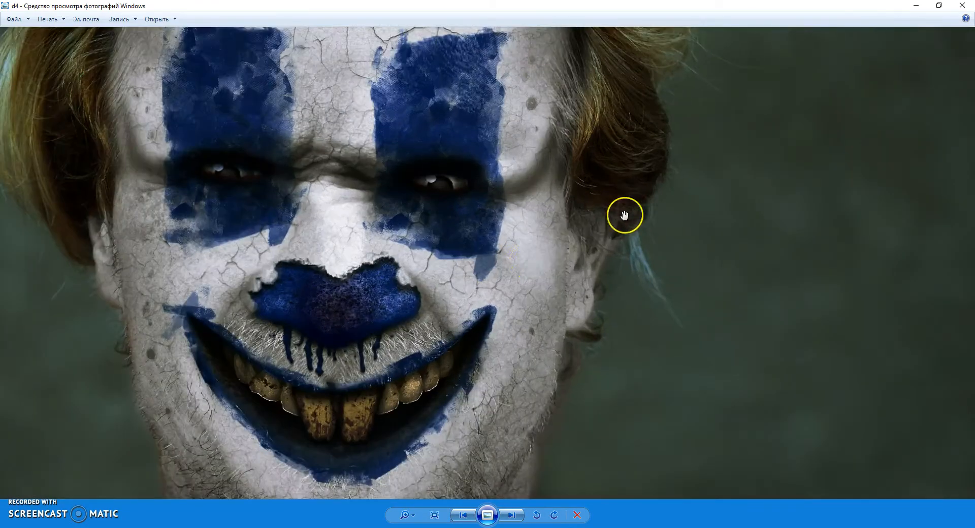
pyautogui.scroll(-5, 509, 279)
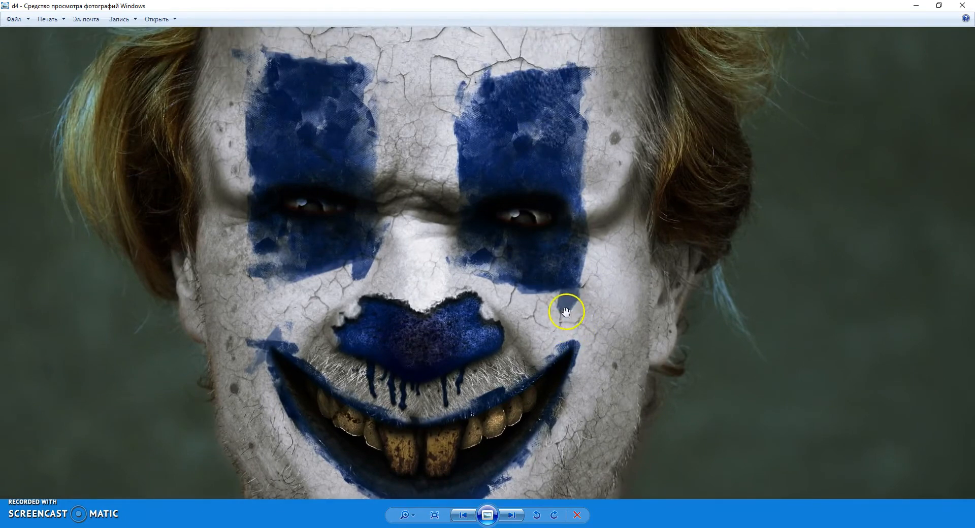
pyautogui.scroll(-1, 565, 309)
# Browse the e1 to e4 example images and examine the finished clown effect on e4 up close.
pyautogui.press('Right')
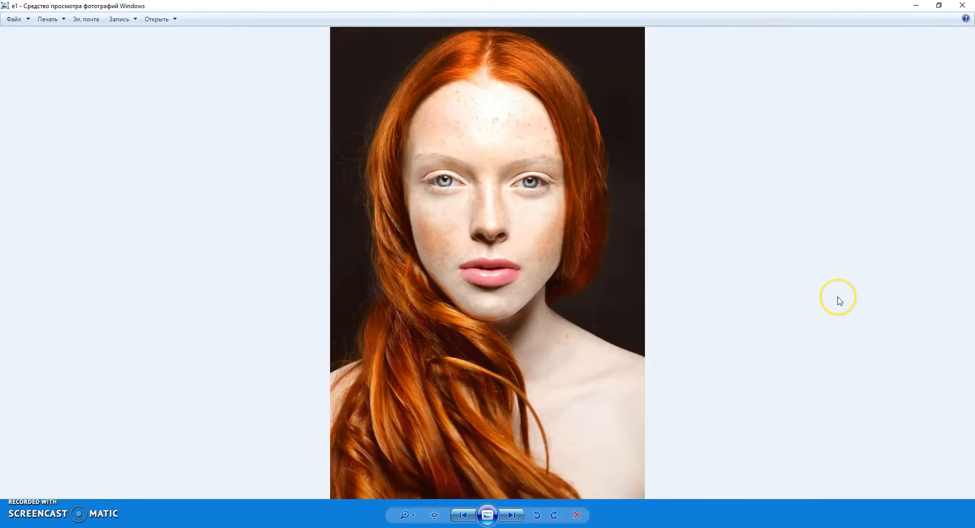
pyautogui.press('Right')
pyautogui.press('Right')
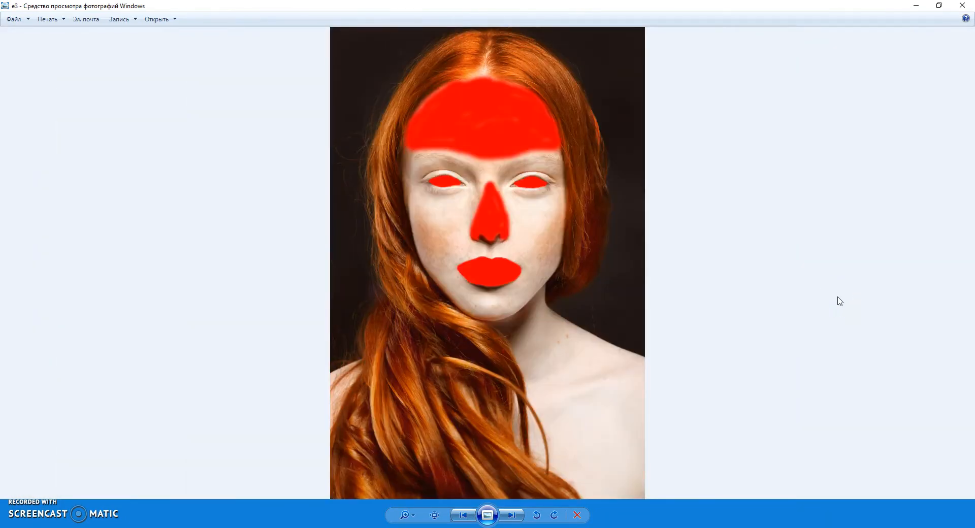
pyautogui.press('Right')
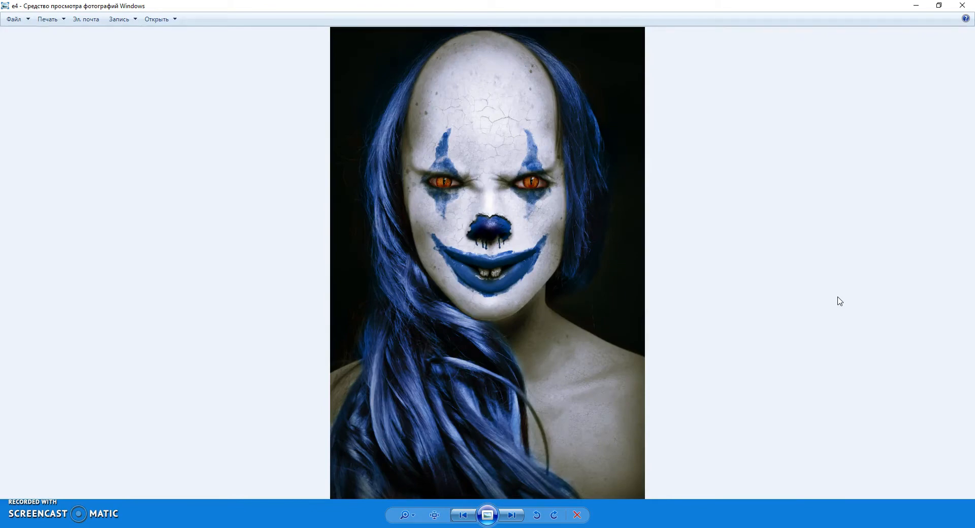
pyautogui.scroll(3, 584, 211)
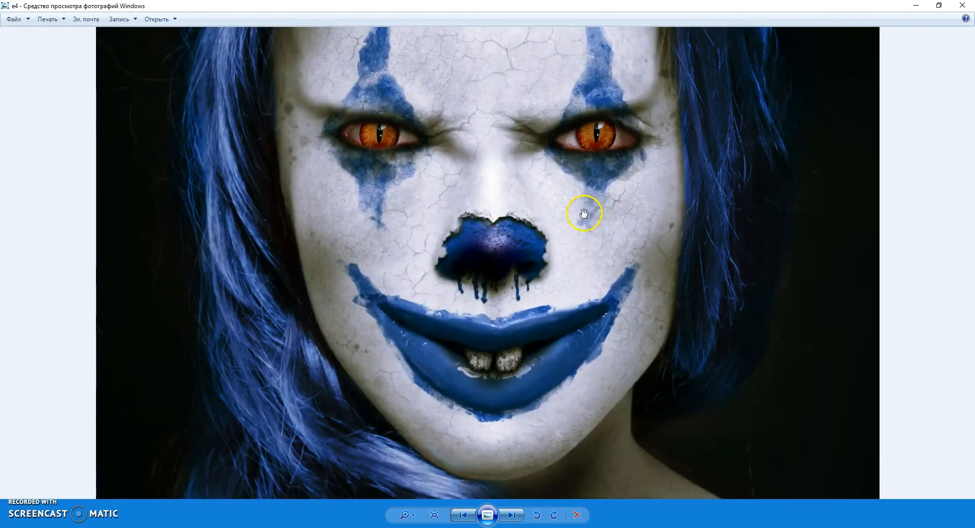
pyautogui.scroll(-3, 616, 232)
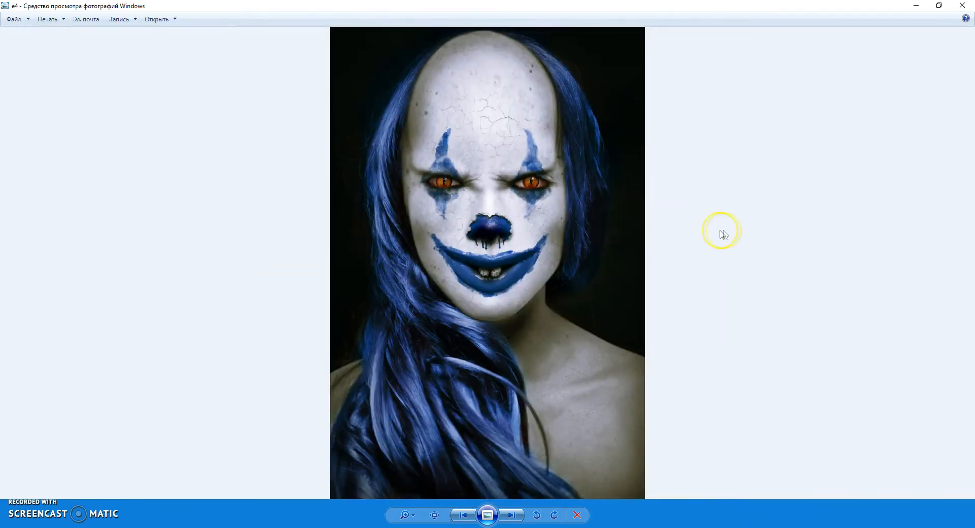
# Browse the f-series images through f4, examine its clown face up close, and return to the first image a1.
pyautogui.press('Right')
pyautogui.press('Right')
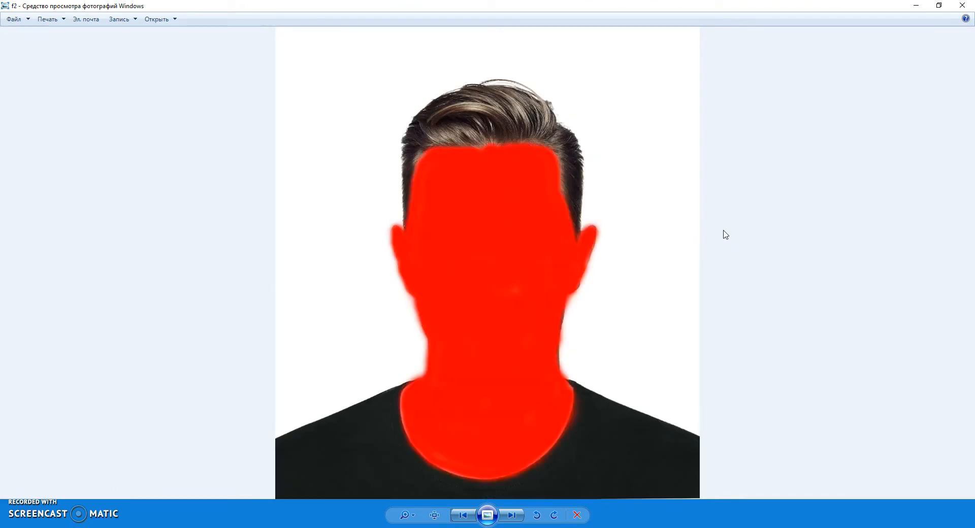
pyautogui.press('Right')
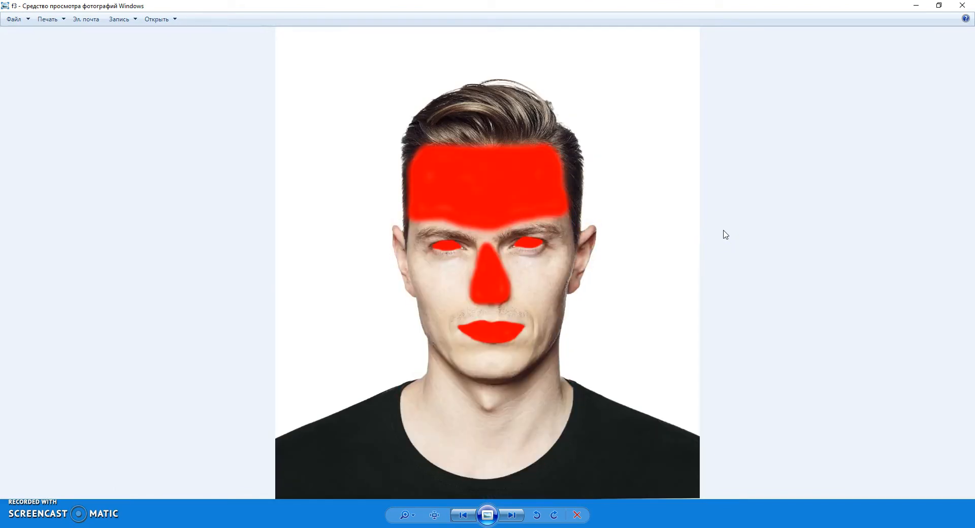
pyautogui.press('Right')
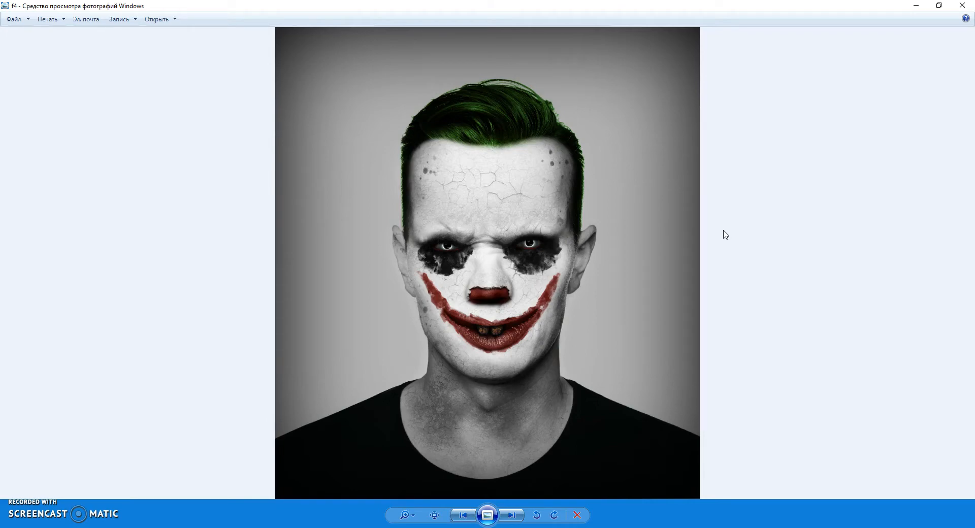
pyautogui.scroll(4, 597, 256)
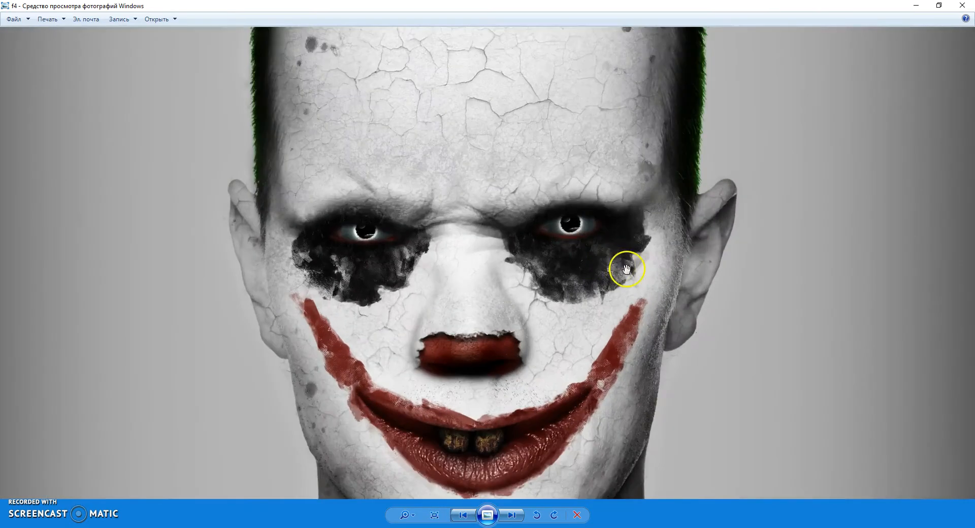
pyautogui.scroll(-4, 621, 255)
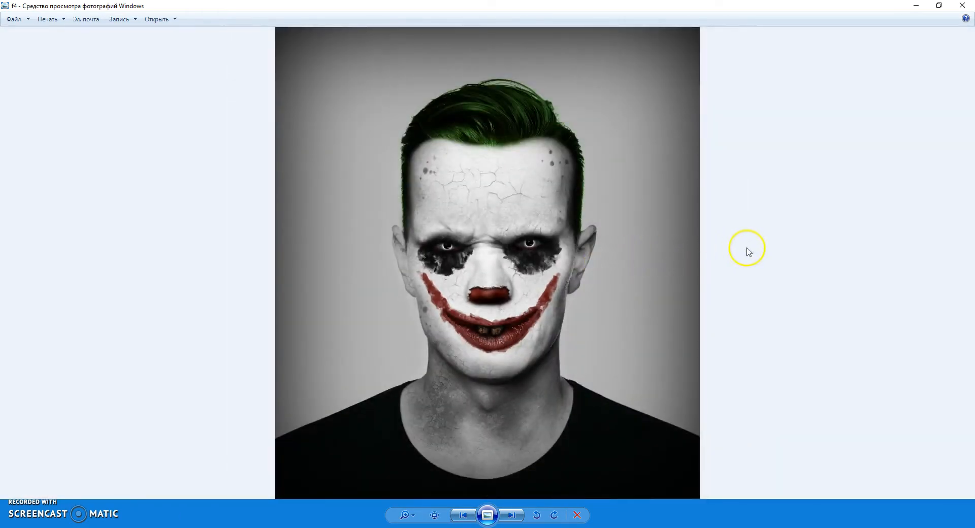
pyautogui.press('Right')
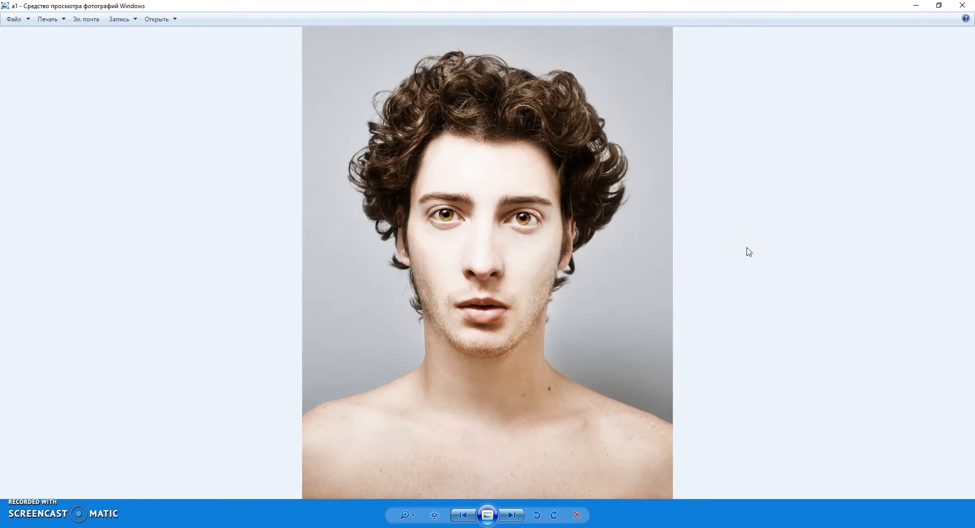
# Switch to Photoshop and check the UI language in the Interface preferences, leaving the settings unchanged.
pyautogui.click(389, 527)
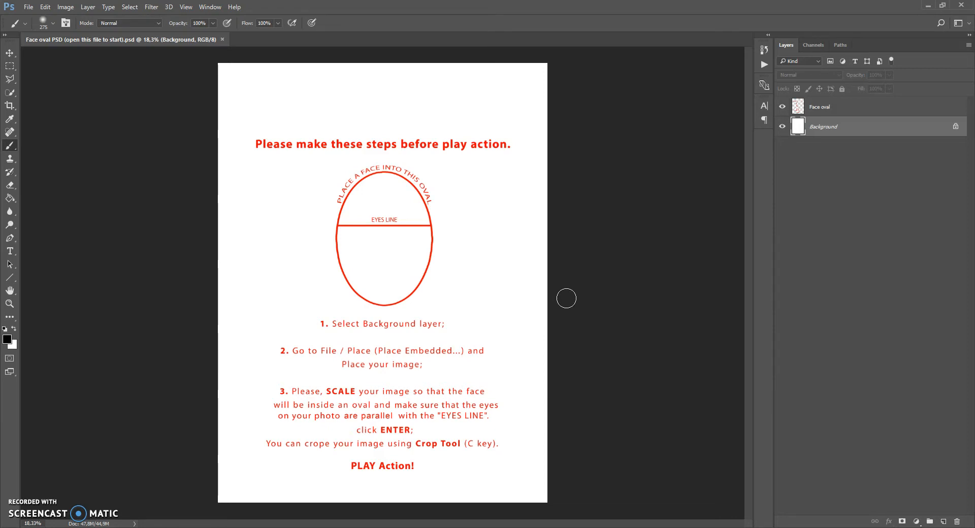
pyautogui.click(45, 7)
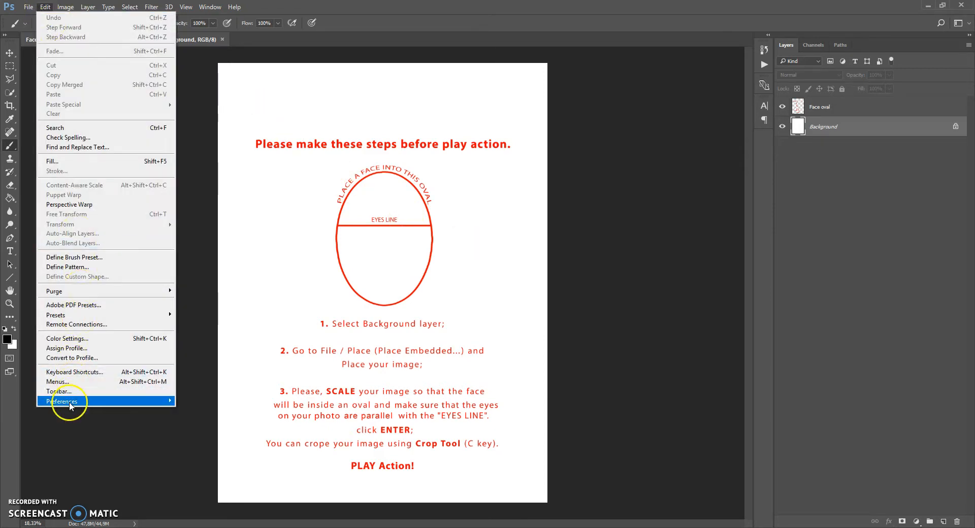
pyautogui.moveTo(70, 404)
pyautogui.click(198, 245)
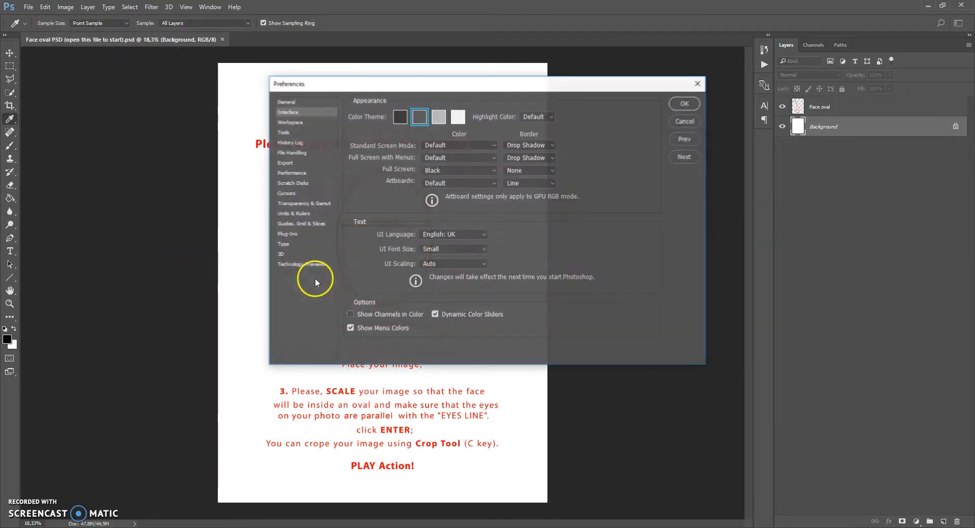
pyautogui.click(672, 123)
pyautogui.press('b')
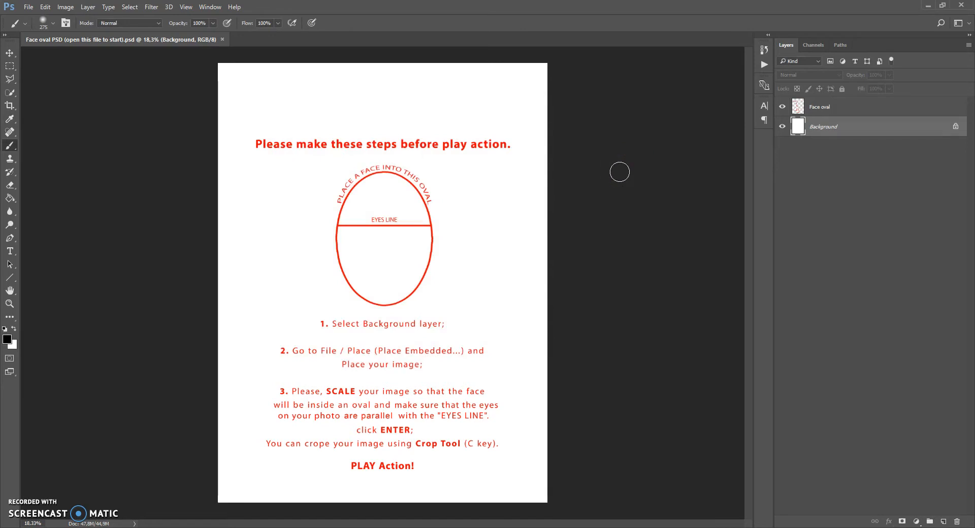
# Check the Face oval document's color mode and bits-per-channel setting.
pyautogui.click(69, 8)
pyautogui.moveTo(71, 17)
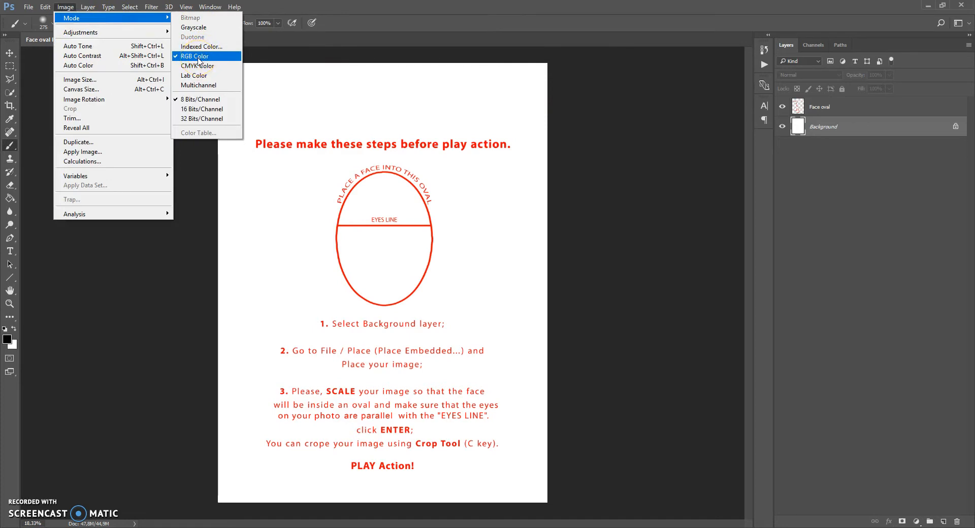
pyautogui.click(213, 100)
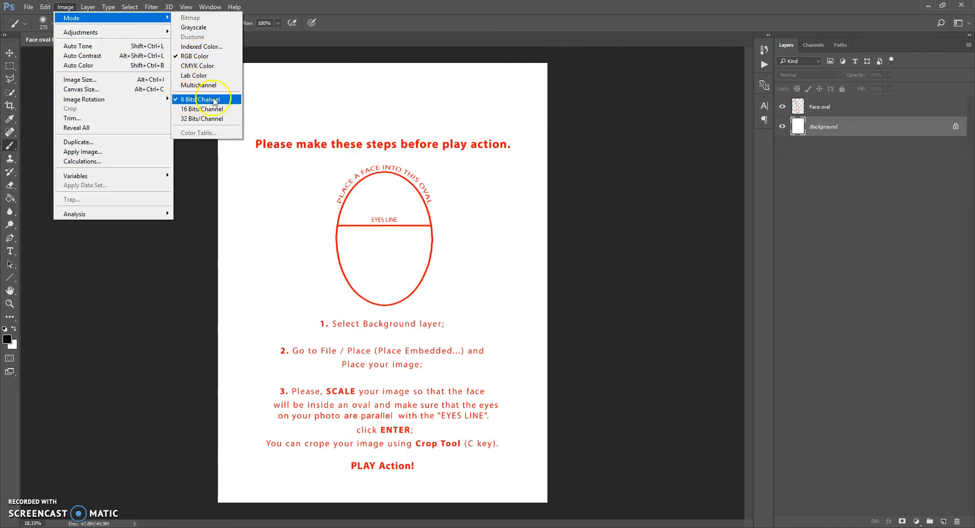
pyautogui.click(563, 103)
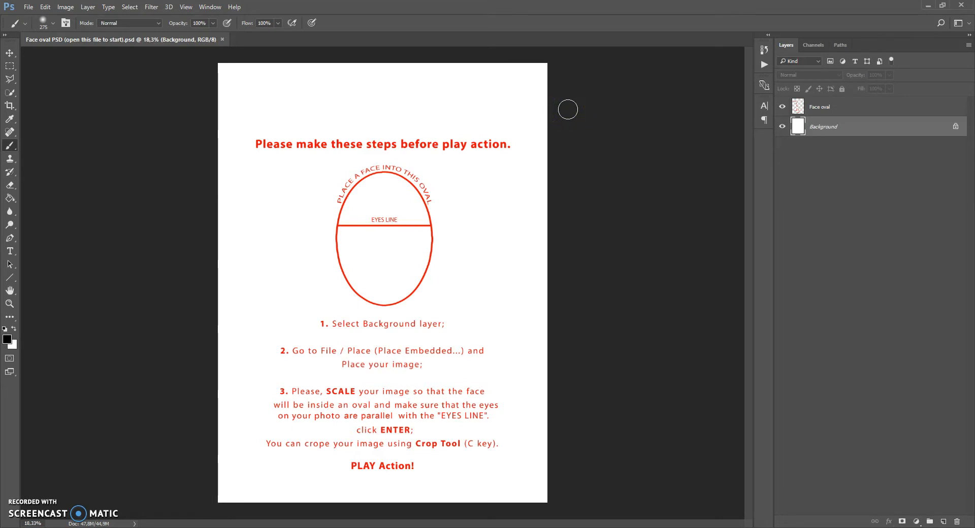
# Check the Layers panel options, including Use Default Masks on Fill Layers and Add "copy" to Copied Layers and Groups, leaving them unchanged.
pyautogui.click(969, 45)
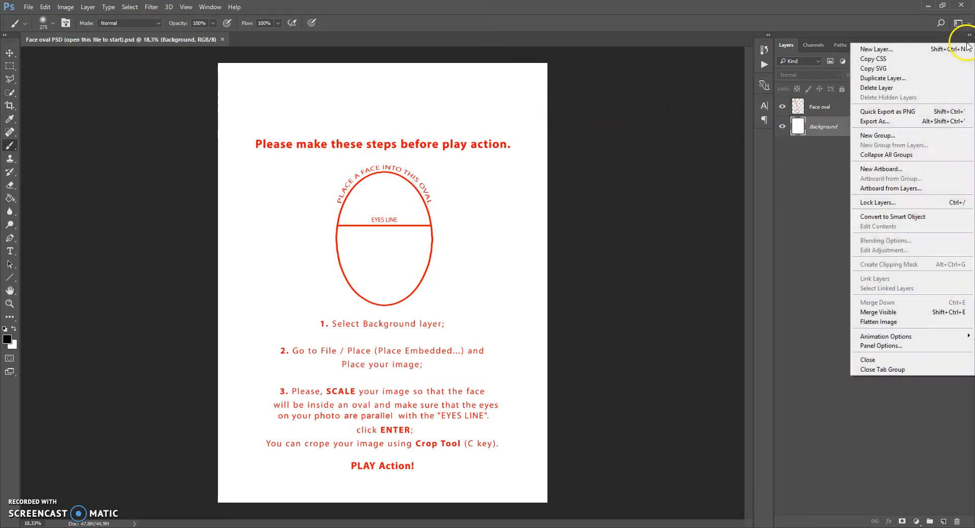
pyautogui.click(880, 346)
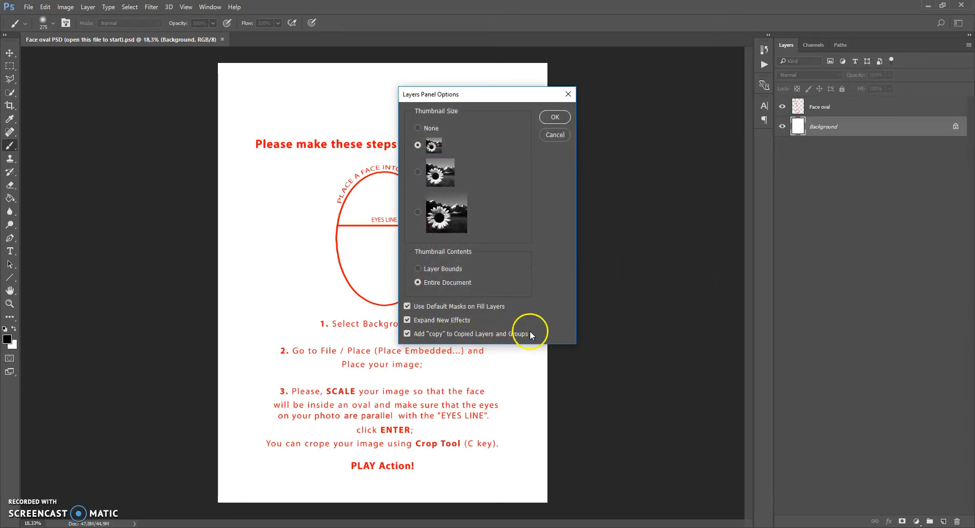
pyautogui.click(555, 134)
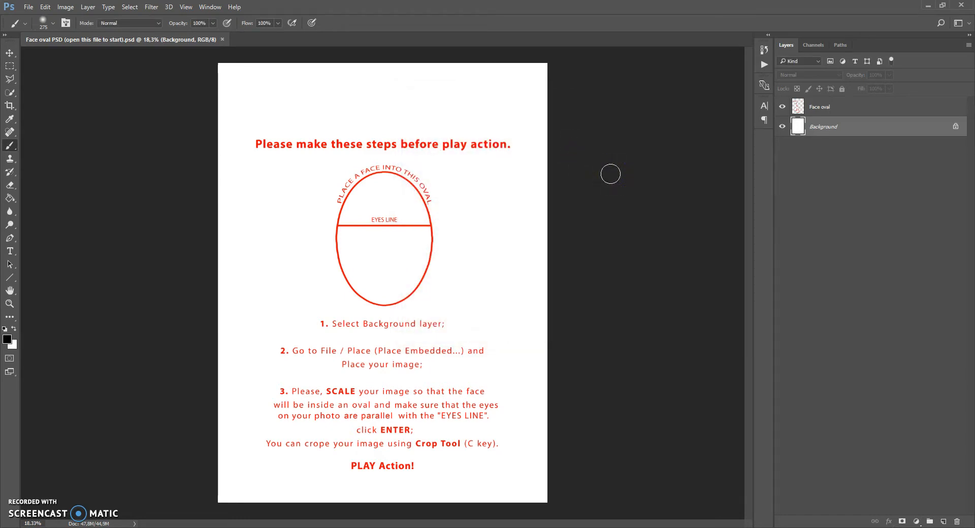
pyautogui.click(526, 212)
pyautogui.moveTo(526, 213)
pyautogui.mouseDown()
pyautogui.moveTo(404, 225)
pyautogui.moveTo(455, 217)
pyautogui.mouseUp()
# Load the Clown Brushes file into the brush presets with the Preset Manager.
pyautogui.click(46, 7)
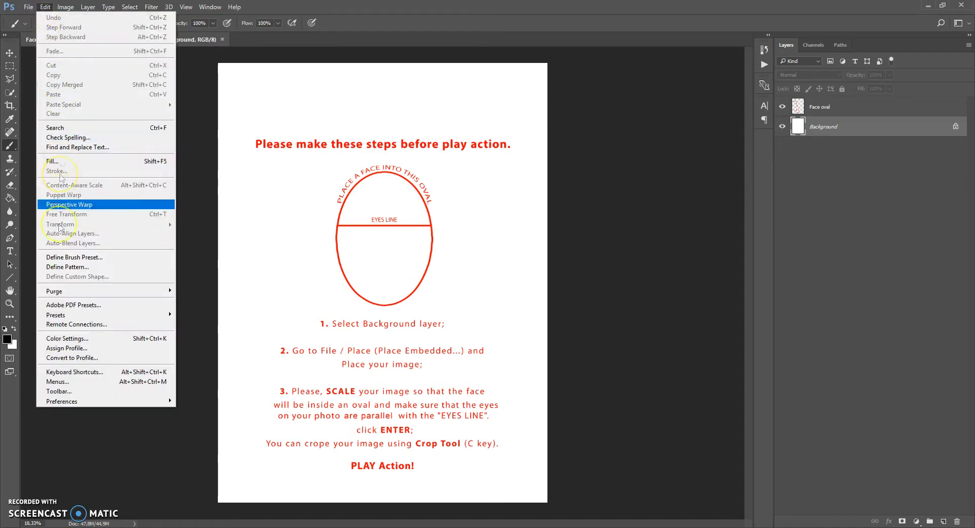
pyautogui.moveTo(59, 315)
pyautogui.click(194, 310)
pyautogui.moveTo(354, 149)
pyautogui.mouseDown()
pyautogui.moveTo(392, 125)
pyautogui.moveTo(561, 143)
pyautogui.mouseUp()
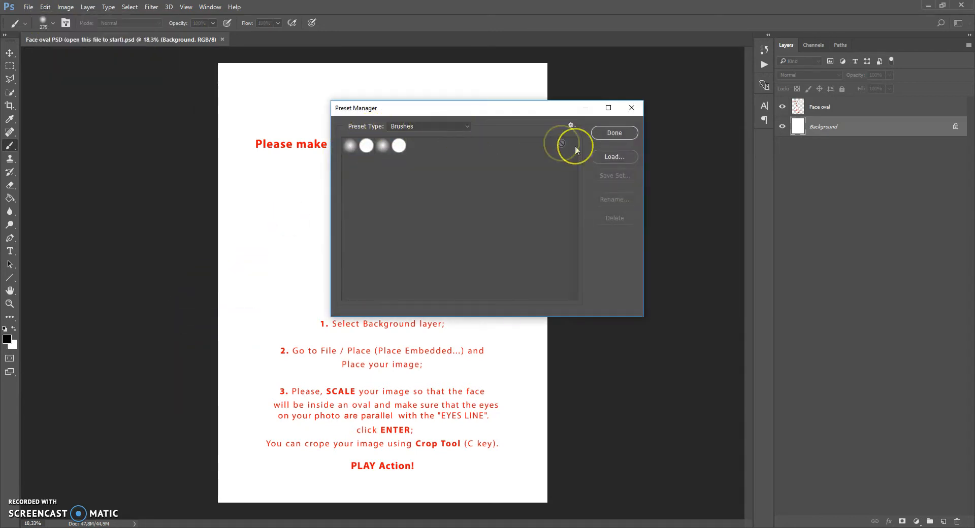
pyautogui.click(605, 157)
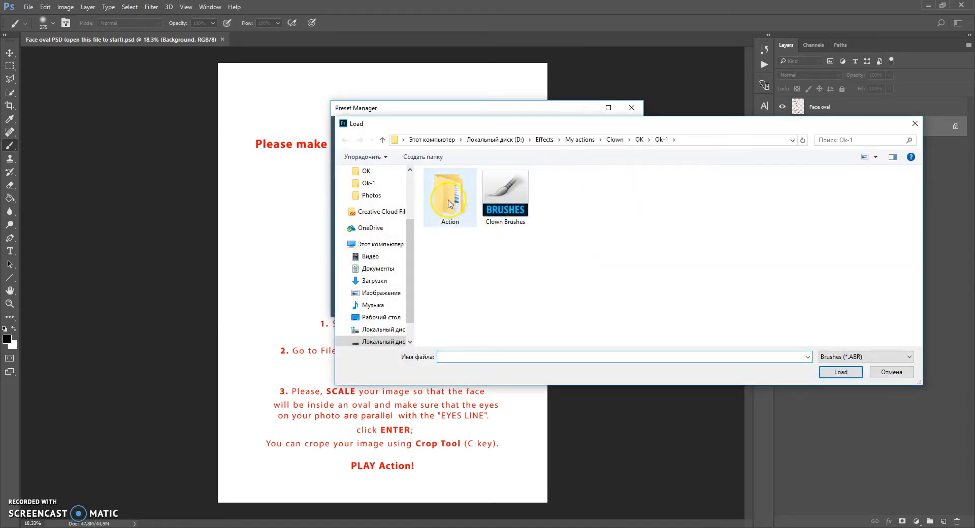
pyautogui.doubleClick(514, 205)
pyautogui.click(605, 137)
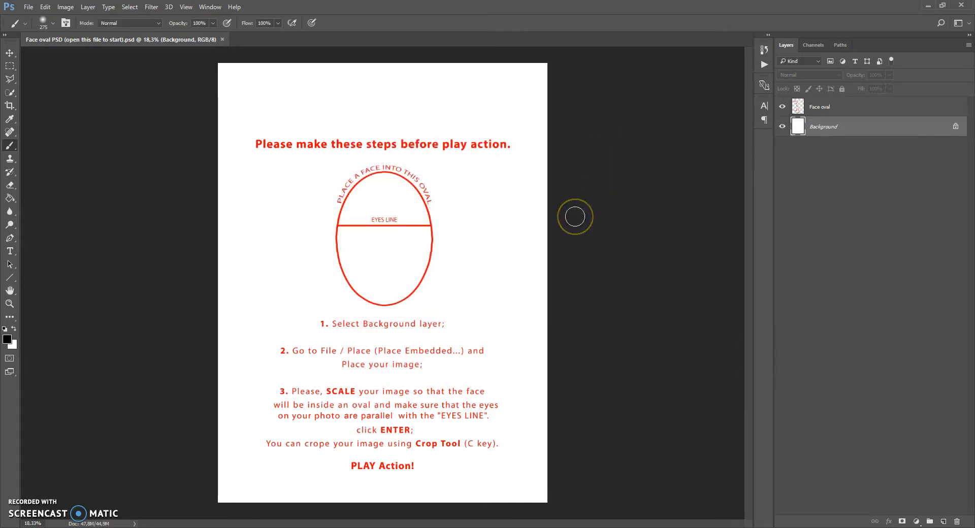
# Load the Clown Patterns file into the pattern presets with the Preset Manager.
pyautogui.click(45, 7)
pyautogui.moveTo(173, 315)
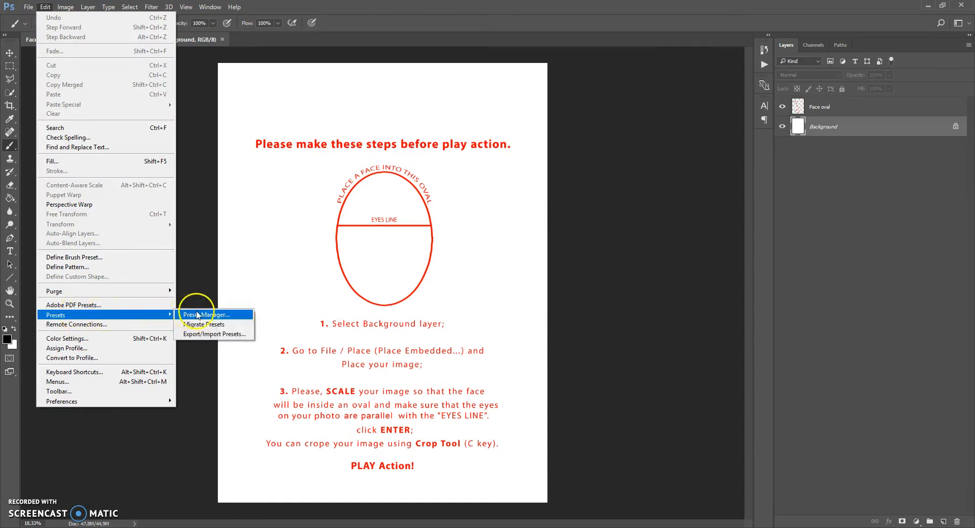
pyautogui.click(244, 318)
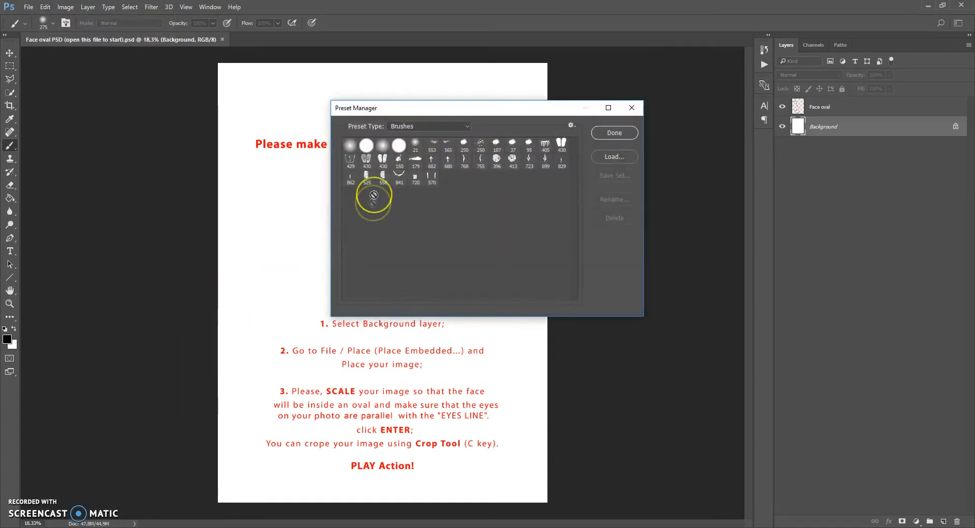
pyautogui.click(405, 127)
pyautogui.click(404, 164)
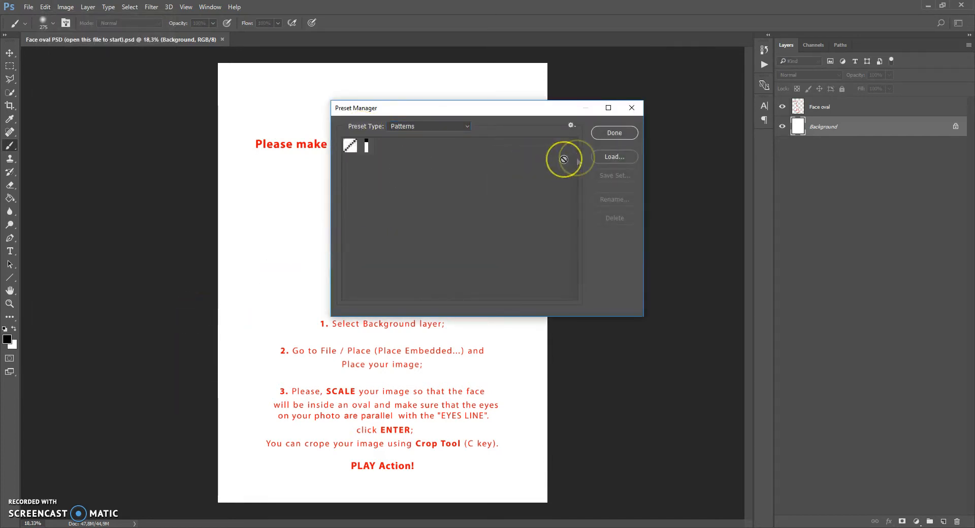
pyautogui.click(611, 157)
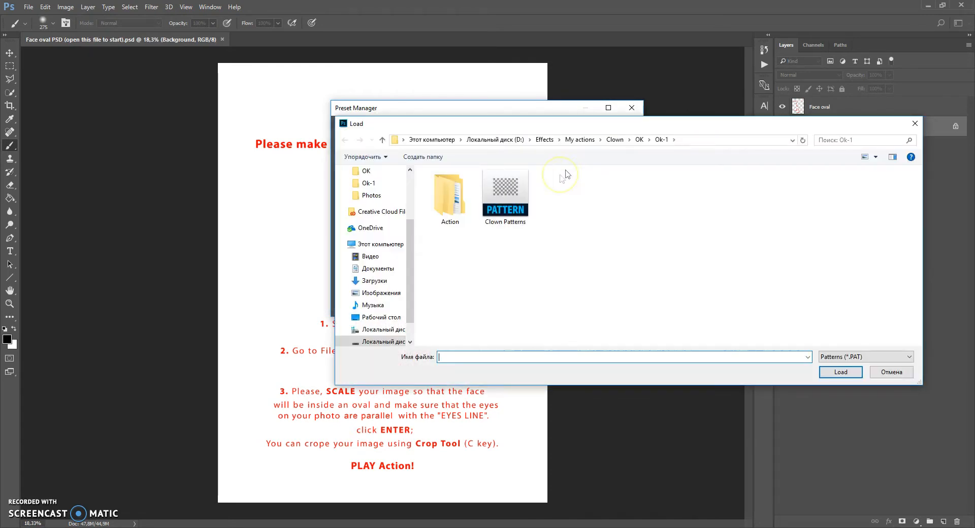
pyautogui.doubleClick(524, 198)
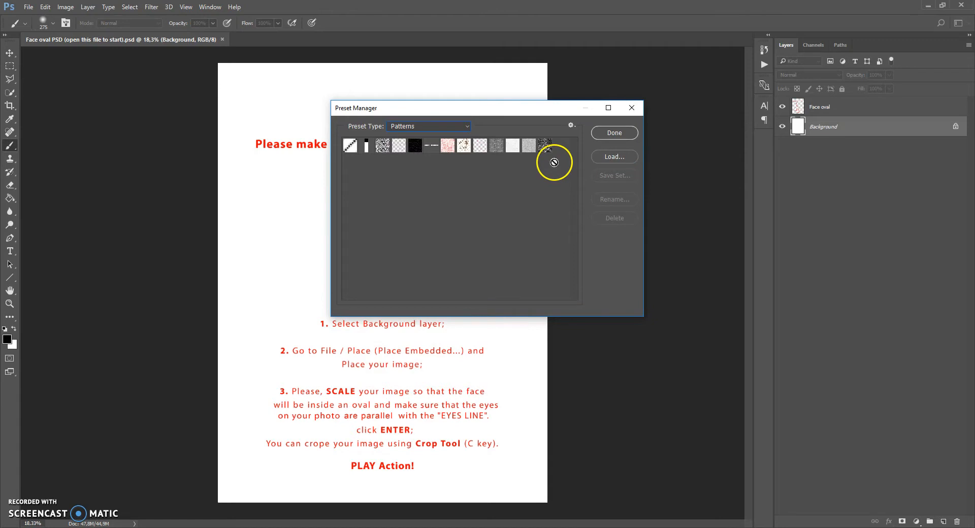
pyautogui.click(613, 134)
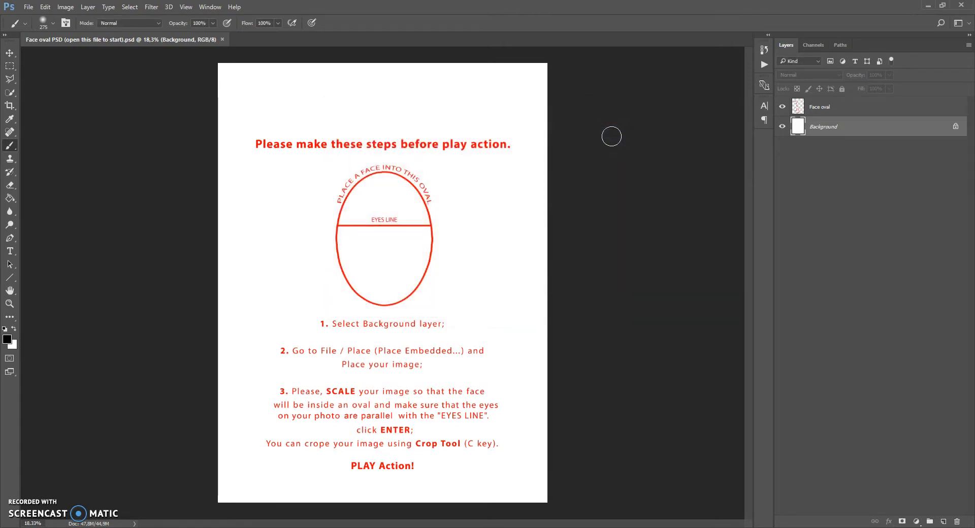
# Display the available actions and open the file chooser for loading an action set.
pyautogui.click(209, 7)
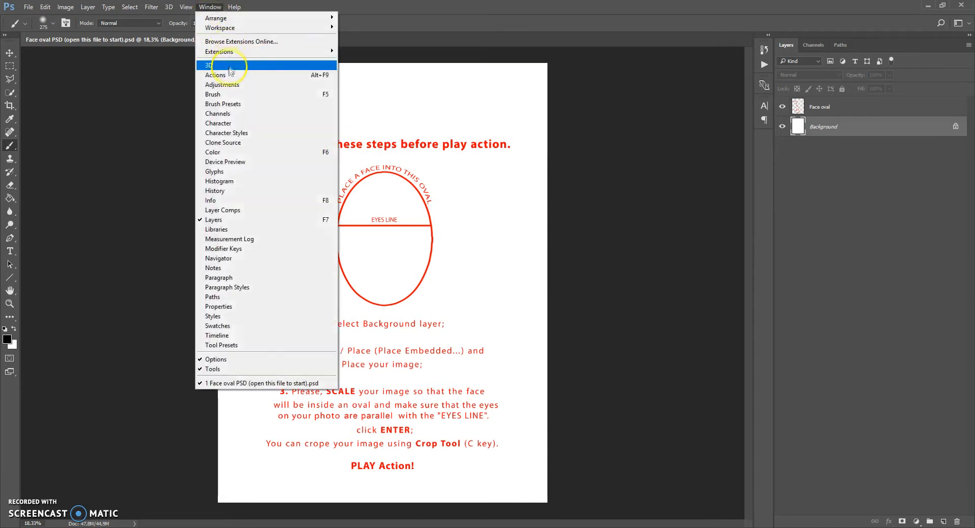
pyautogui.click(239, 75)
pyautogui.click(593, 61)
pyautogui.click(730, 48)
pyautogui.click(746, 46)
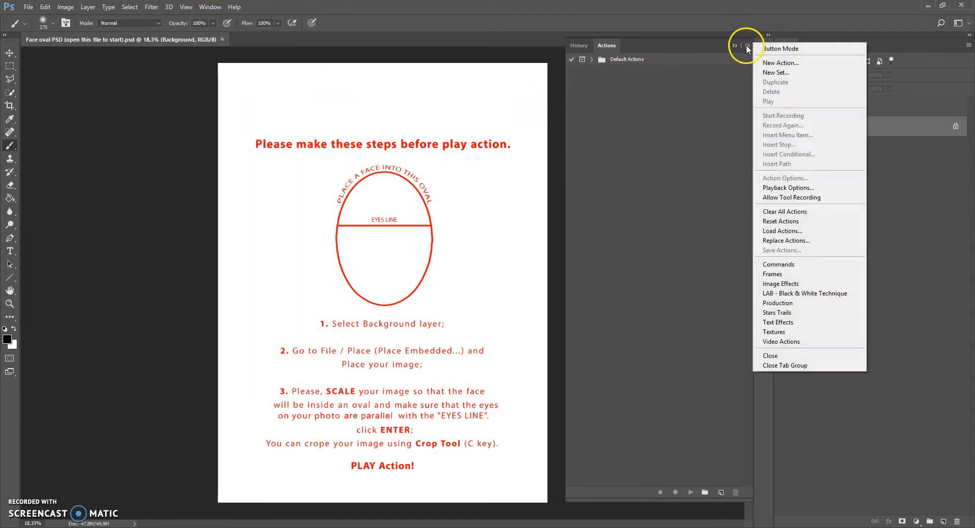
pyautogui.click(787, 231)
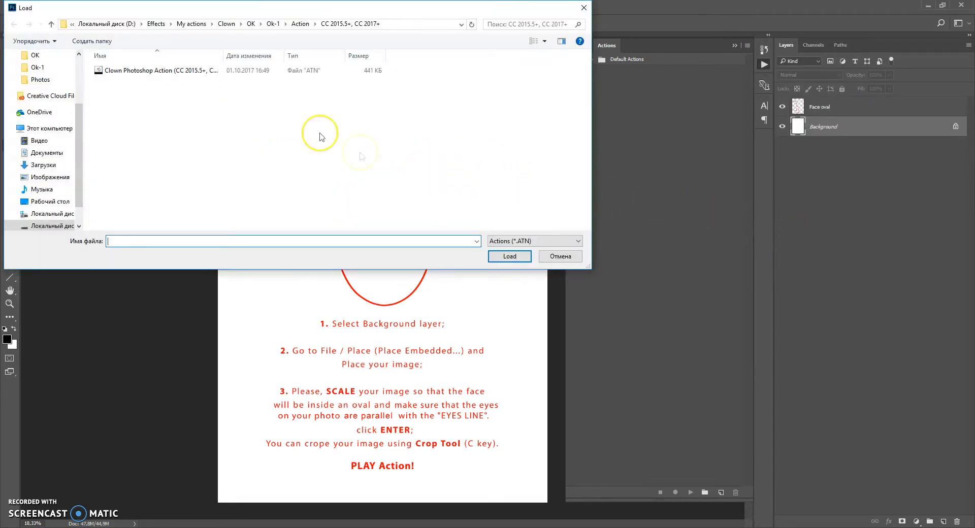
pyautogui.moveTo(208, 8); pyautogui.dragTo(223, 50)
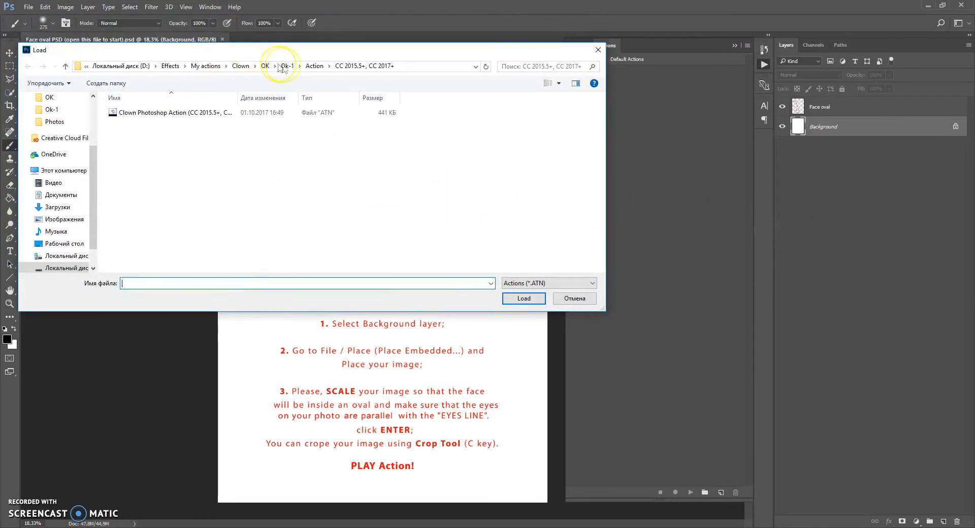
# Load the Clown Photoshop Action from the CC 2015.5+, CC 2017+ version folder and narrow the Actions panel slightly.
pyautogui.click(314, 66)
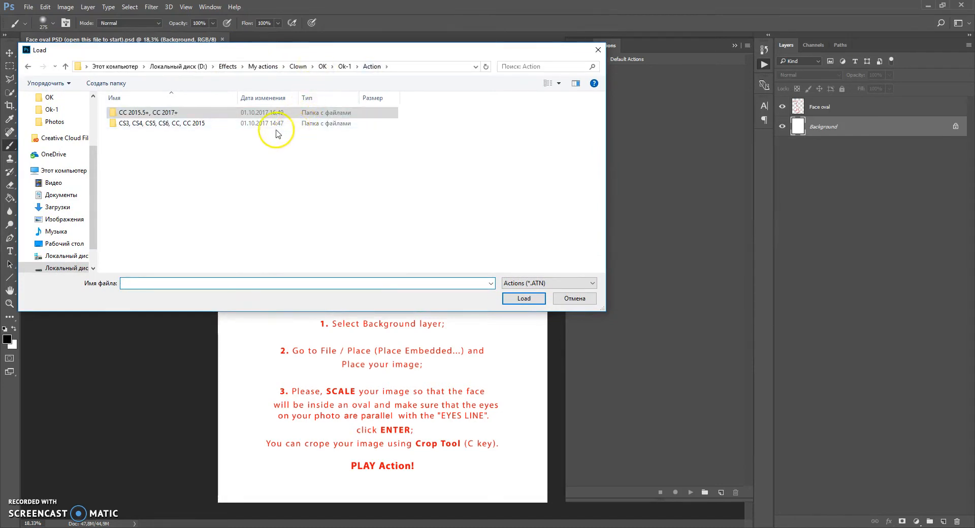
pyautogui.click(147, 126)
pyautogui.click(146, 114)
pyautogui.click(142, 124)
pyautogui.click(145, 113)
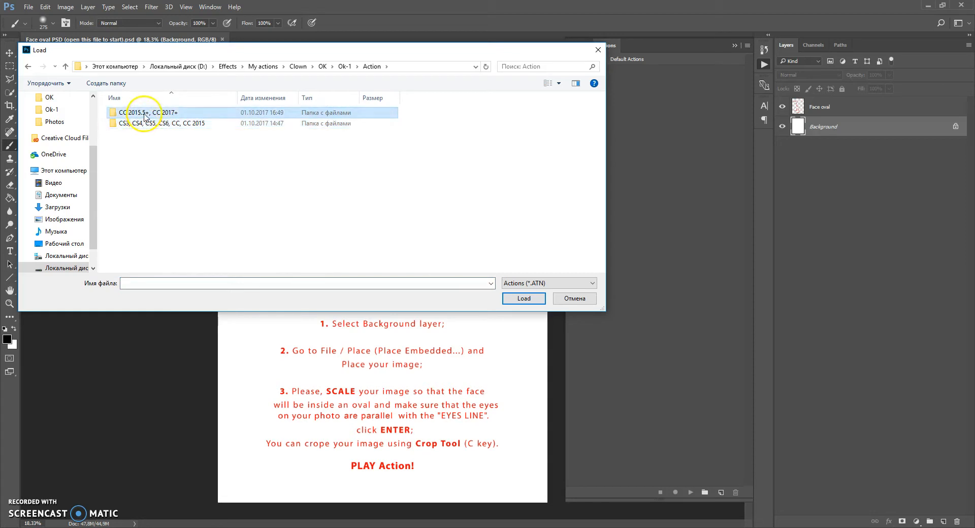
pyautogui.click(143, 125)
pyautogui.click(143, 116)
pyautogui.doubleClick(145, 115)
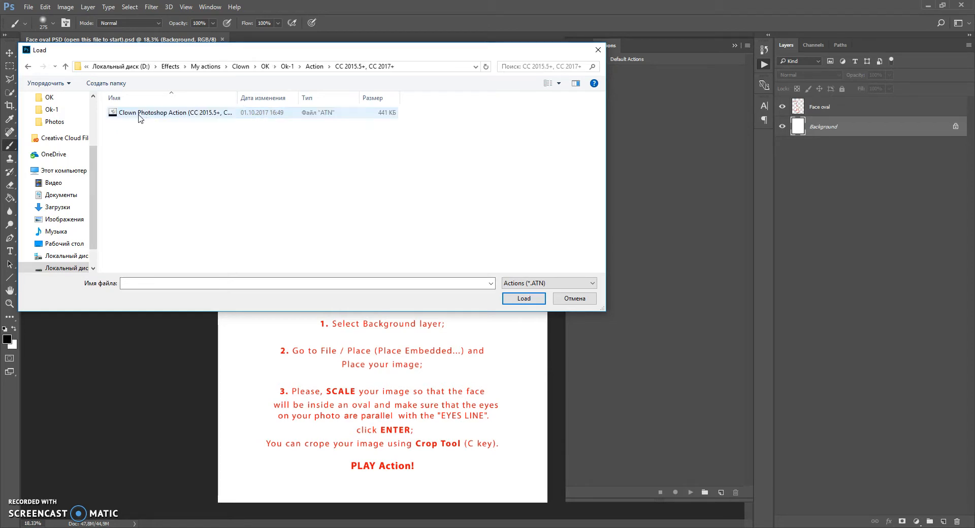
pyautogui.click(140, 116)
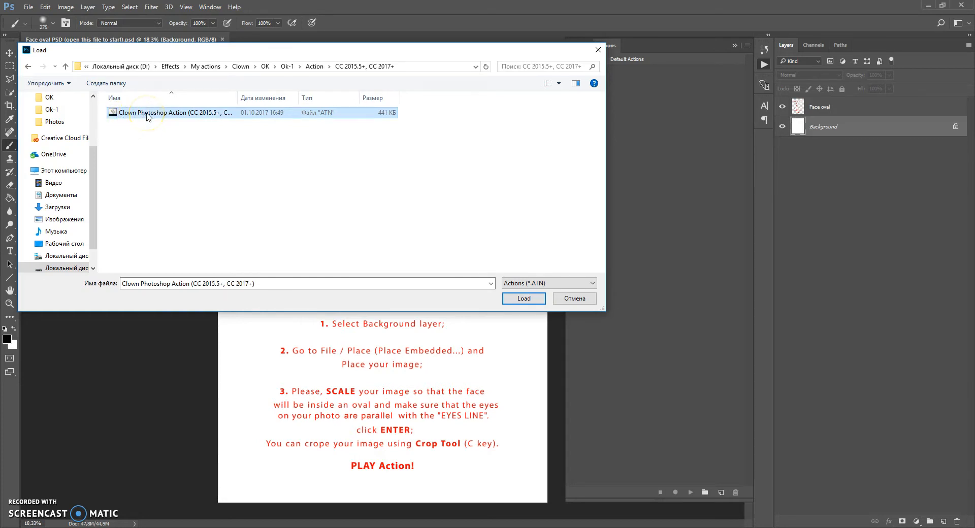
pyautogui.doubleClick(148, 115)
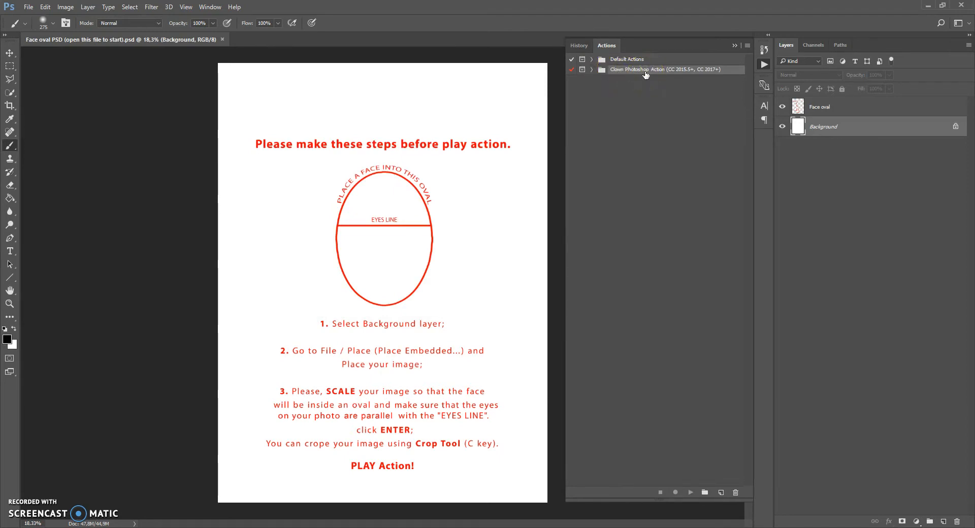
pyautogui.moveTo(566, 102); pyautogui.dragTo(575, 102)
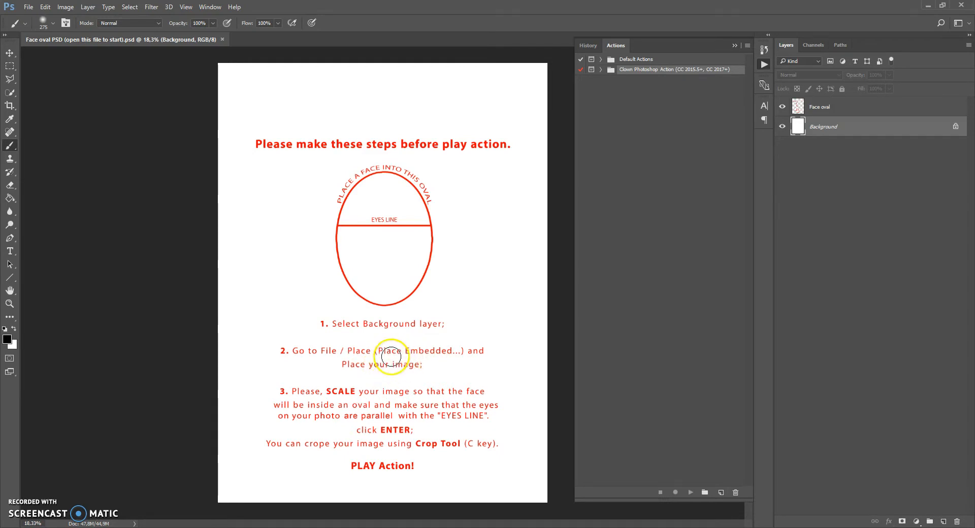
# Place the Example image file as an embedded image above the Background layer.
pyautogui.click(29, 6)
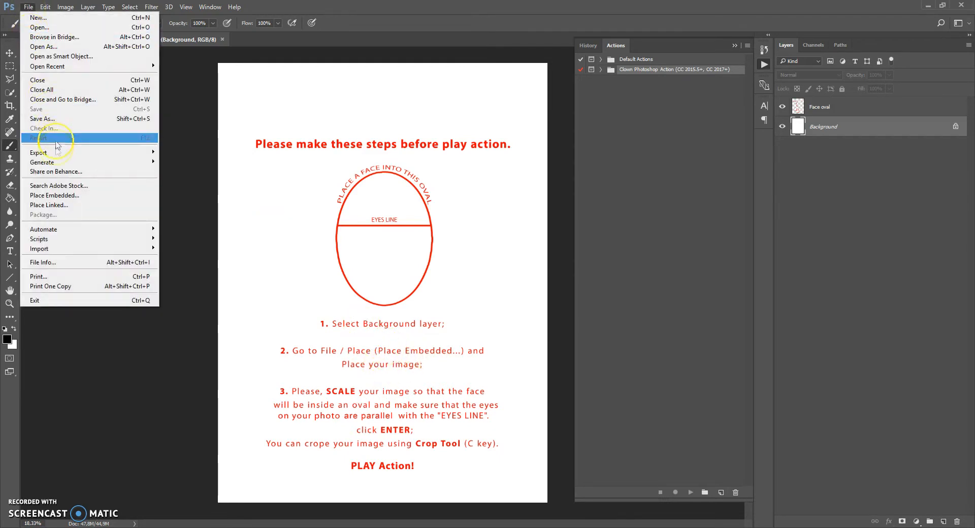
pyautogui.click(62, 196)
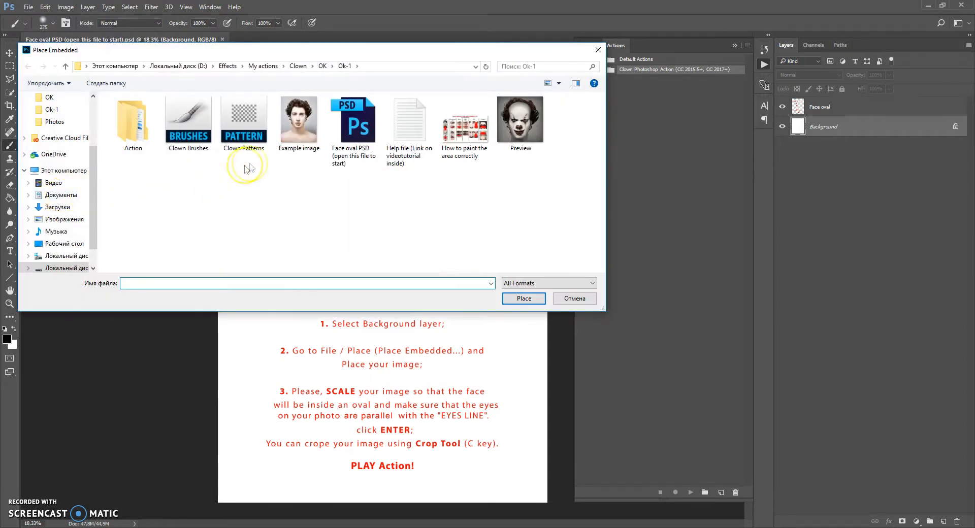
pyautogui.click(302, 131)
pyautogui.doubleClick(303, 133)
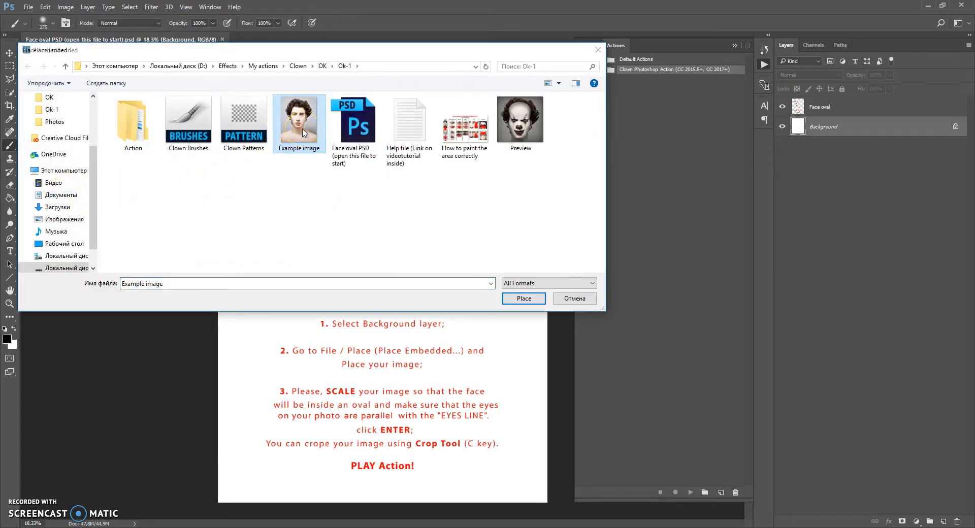
# Position the placed photo so the face lies inside the oval and scale it proportionally to about 98.76%.
pyautogui.moveTo(451, 333); pyautogui.dragTo(443, 282)
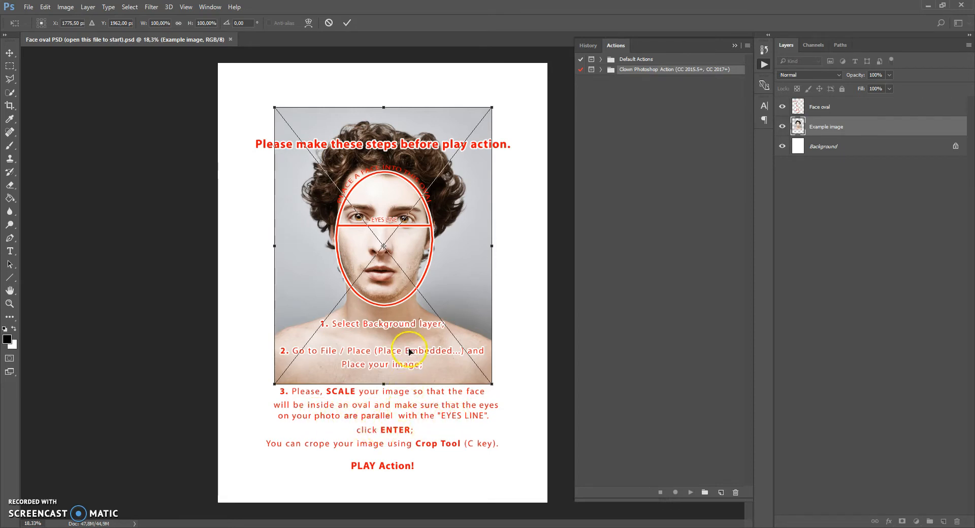
pyautogui.moveTo(410, 349); pyautogui.dragTo(408, 354)
pyautogui.moveTo(400, 319); pyautogui.dragTo(444, 288)
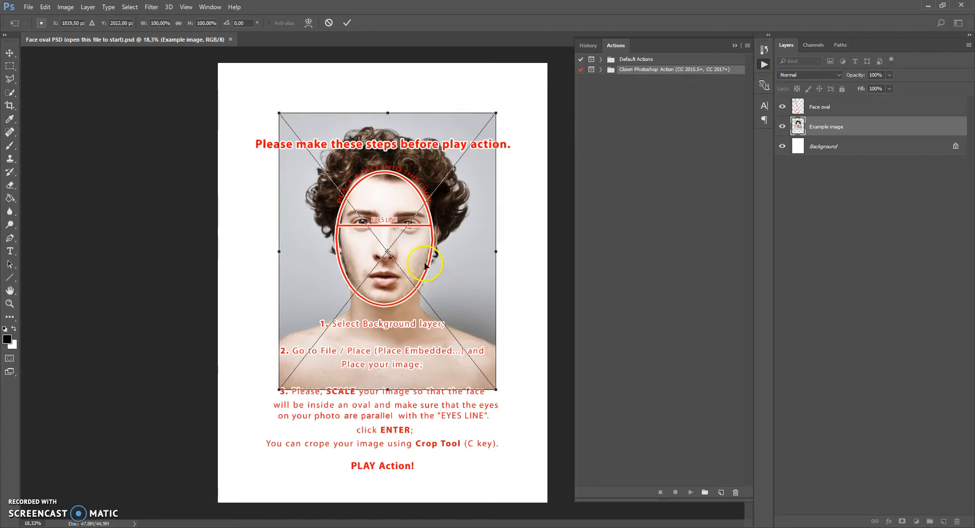
pyautogui.moveTo(496, 112); pyautogui.dragTo(497, 116)
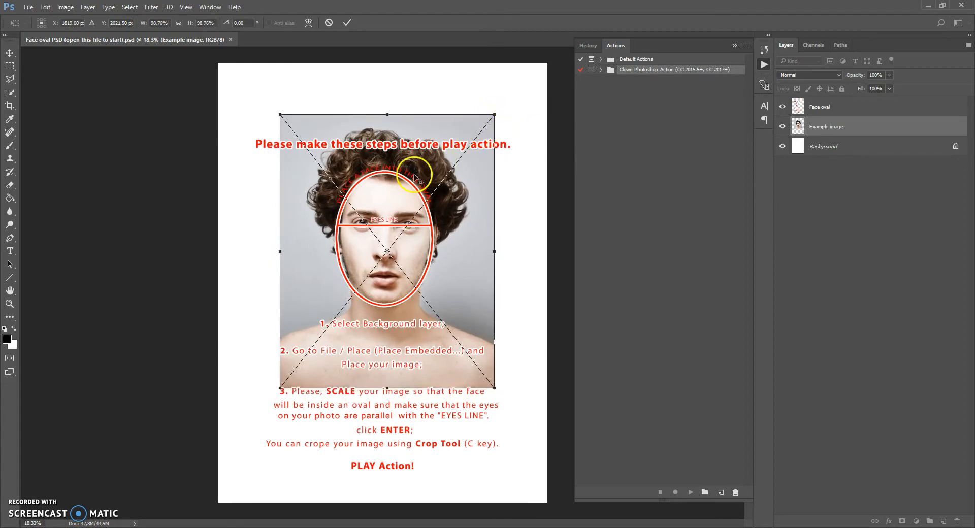
# Fine-tune the photo's position against the oval and the EYES LINE, commit the placement and return to the Brush tool.
pyautogui.scroll(5, 403, 196)
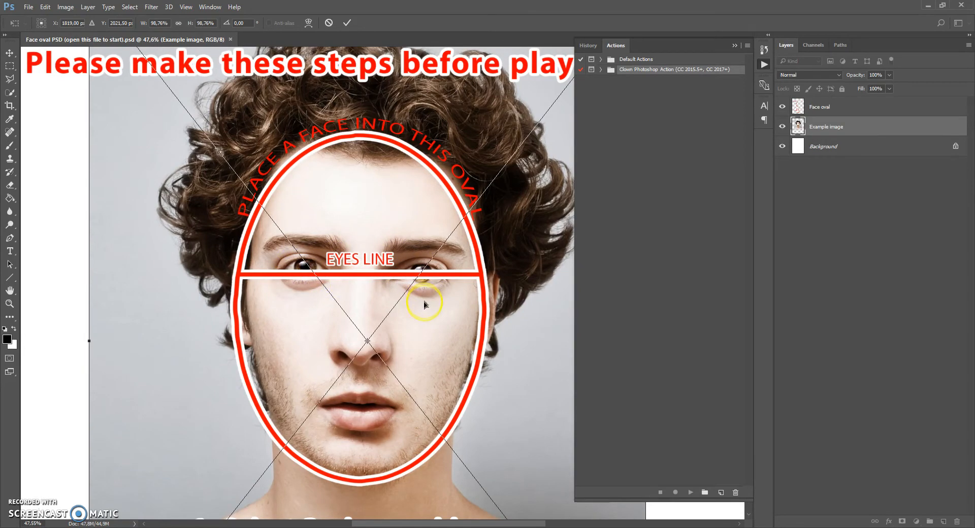
pyautogui.moveTo(424, 312)
pyautogui.mouseDown()
pyautogui.moveTo(416, 304)
pyautogui.moveTo(420, 322)
pyautogui.moveTo(421, 309)
pyautogui.mouseUp()
pyautogui.scroll(-5, 424, 275)
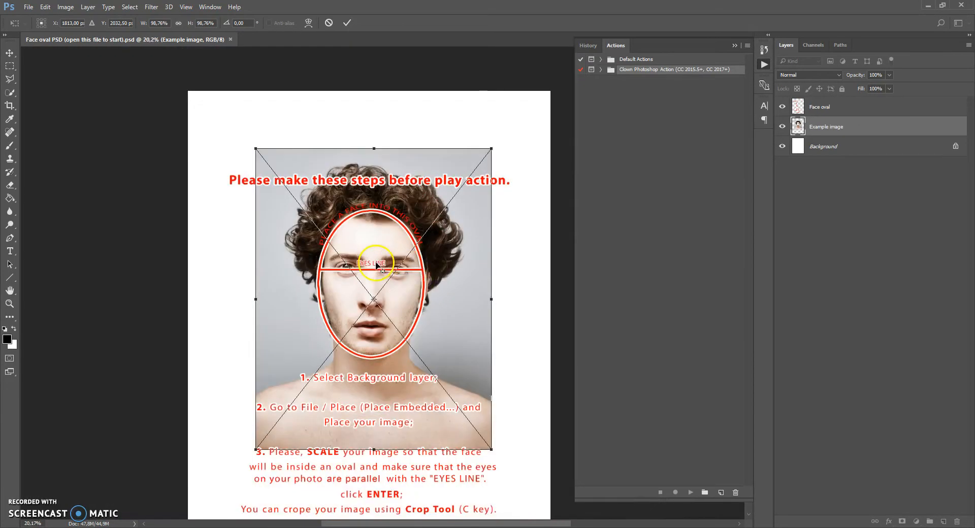
pyautogui.scroll(-2, 424, 274)
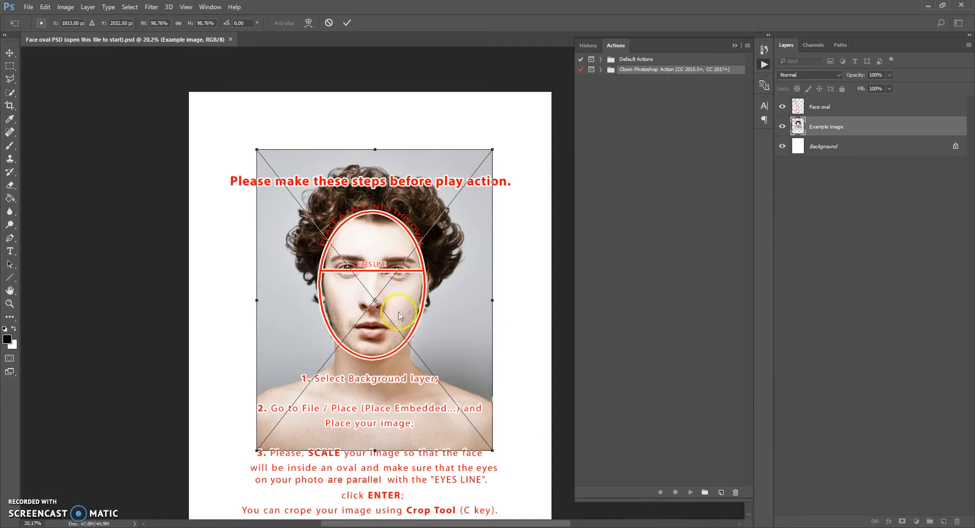
pyautogui.click(348, 22)
pyautogui.press('b')
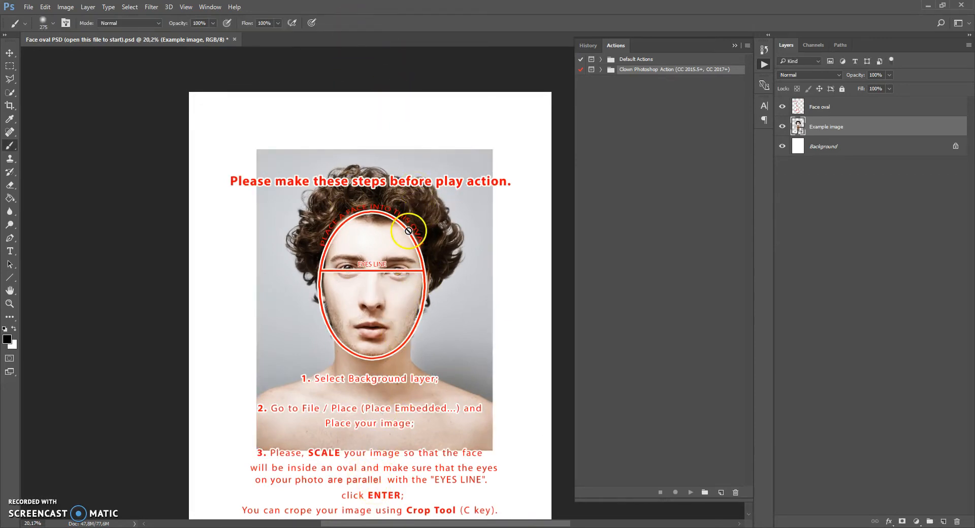
# Crop the canvas to the edges of the placed photo and apply the crop.
pyautogui.scroll(-1, 408, 235)
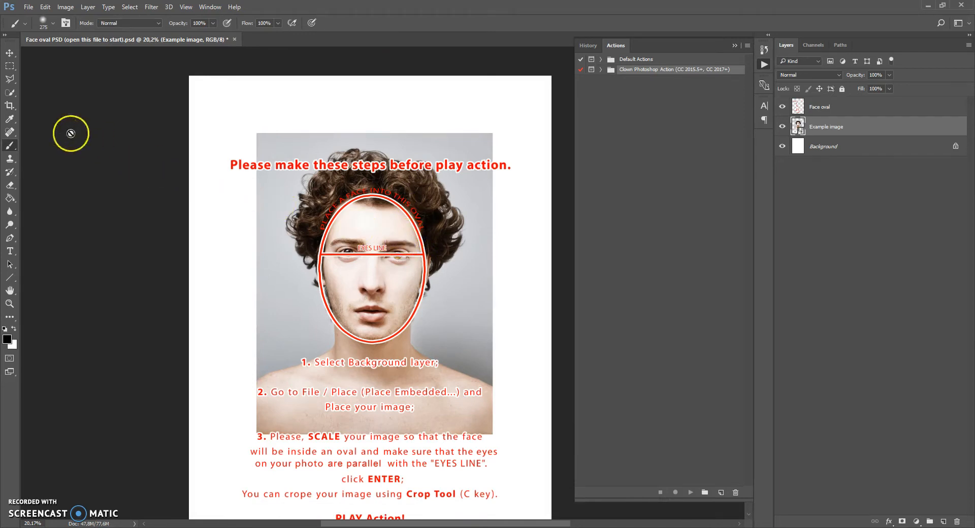
pyautogui.moveTo(14, 107); pyautogui.dragTo(39, 106)
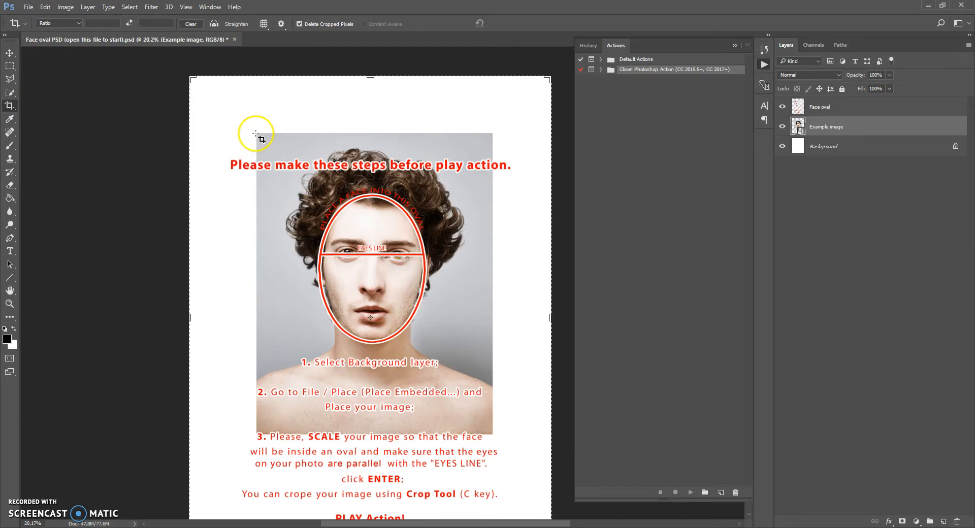
pyautogui.moveTo(257, 134); pyautogui.dragTo(489, 429)
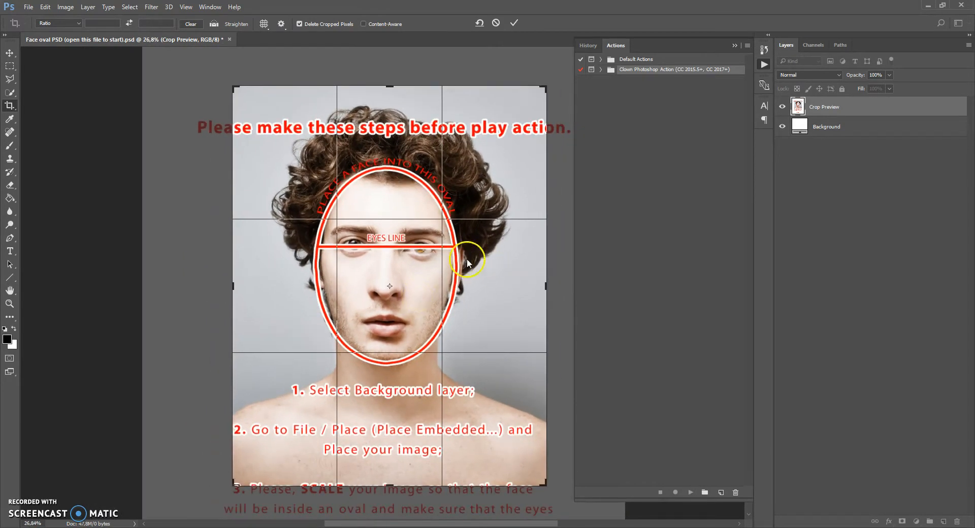
pyautogui.click(512, 23)
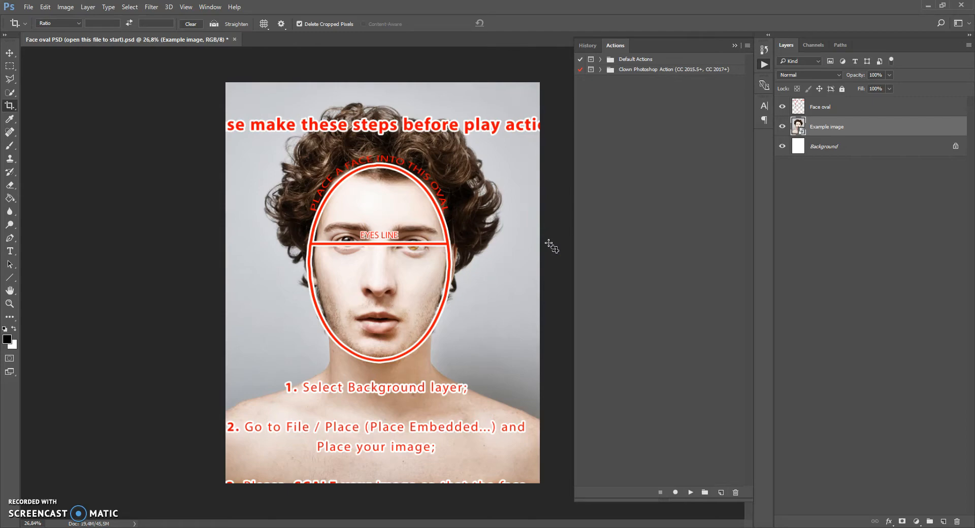
# Collapse the Actions panel and show it again.
pyautogui.click(735, 46)
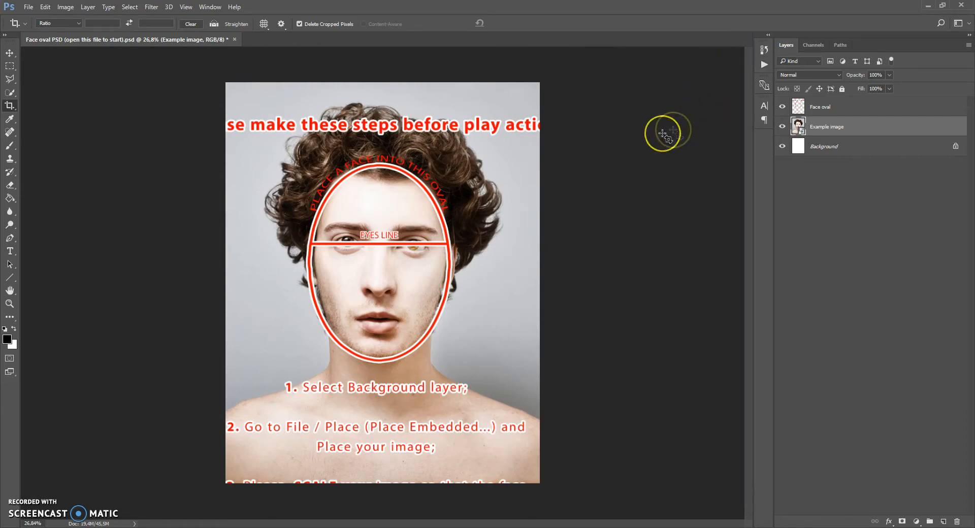
pyautogui.click(210, 6)
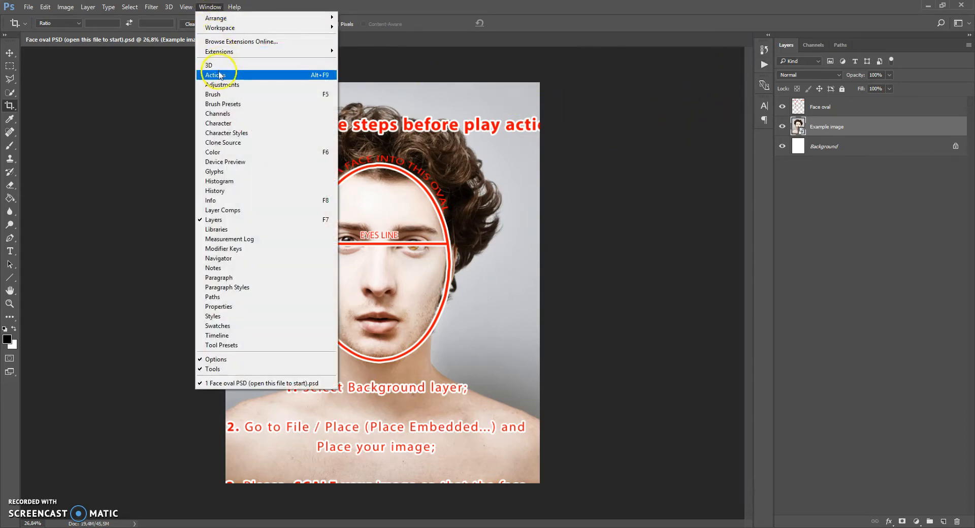
pyautogui.click(218, 67)
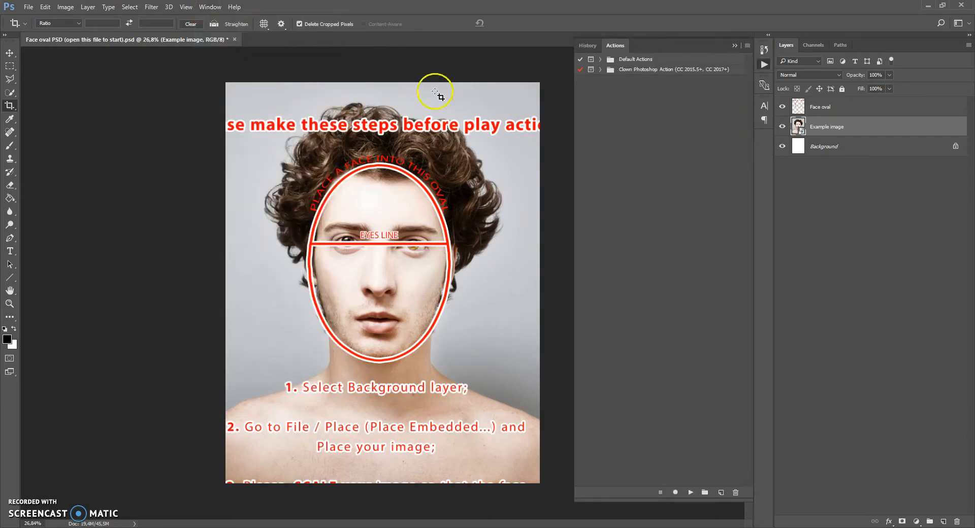
# Expand the Clown Photoshop Action set, widen the Actions panel slightly and play its first action, "Place your photo into Face Oval PSD and click Play".
pyautogui.click(611, 71)
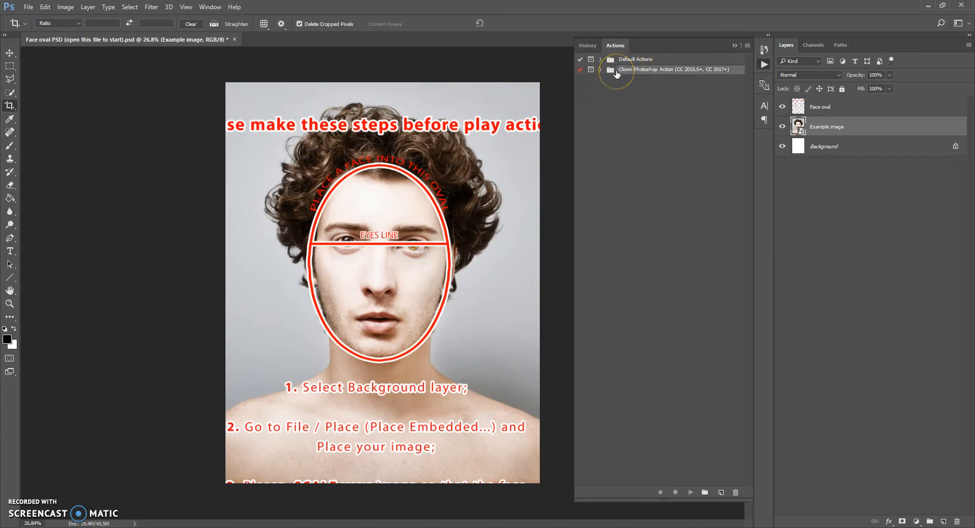
pyautogui.click(601, 69)
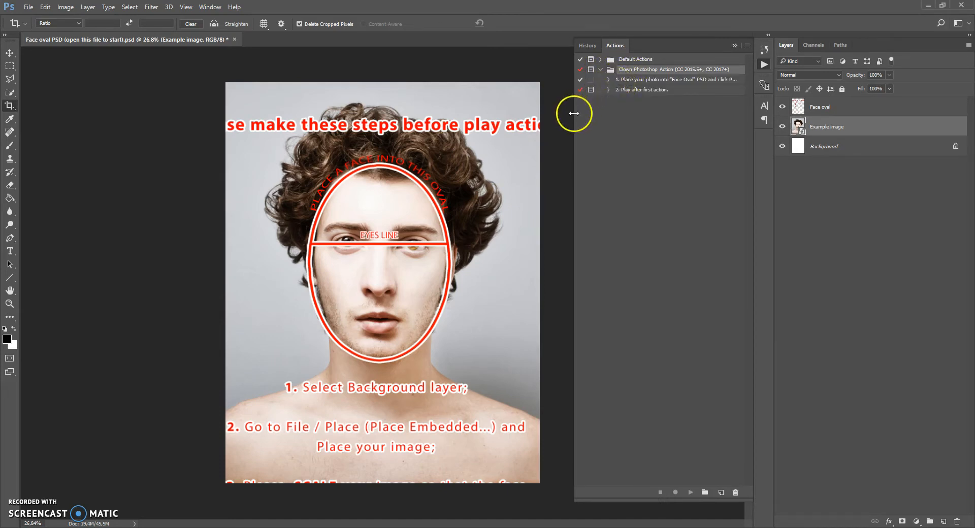
pyautogui.moveTo(574, 114); pyautogui.dragTo(562, 113)
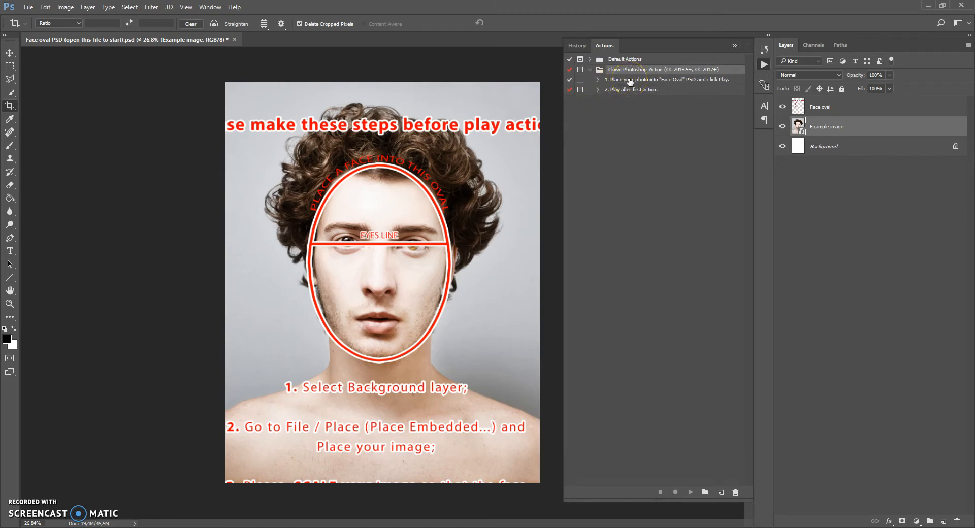
pyautogui.click(629, 81)
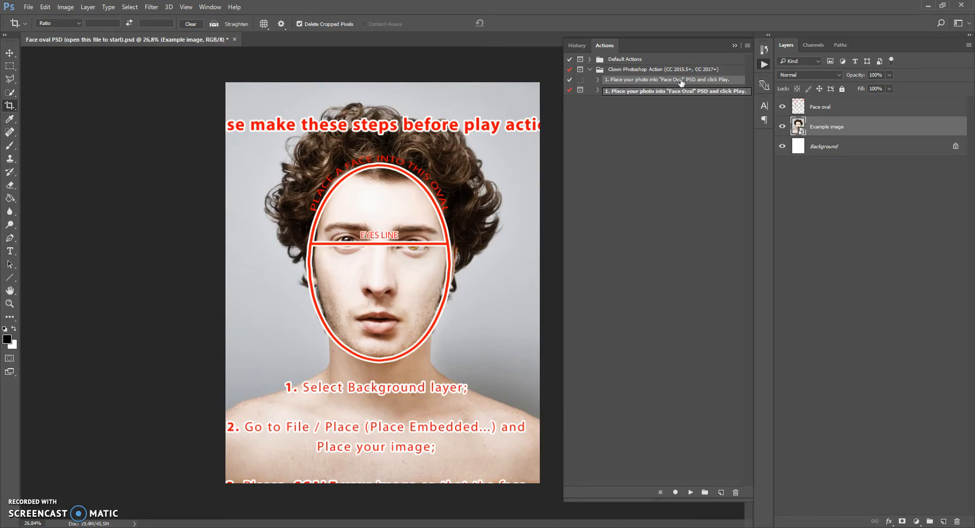
pyautogui.click(691, 492)
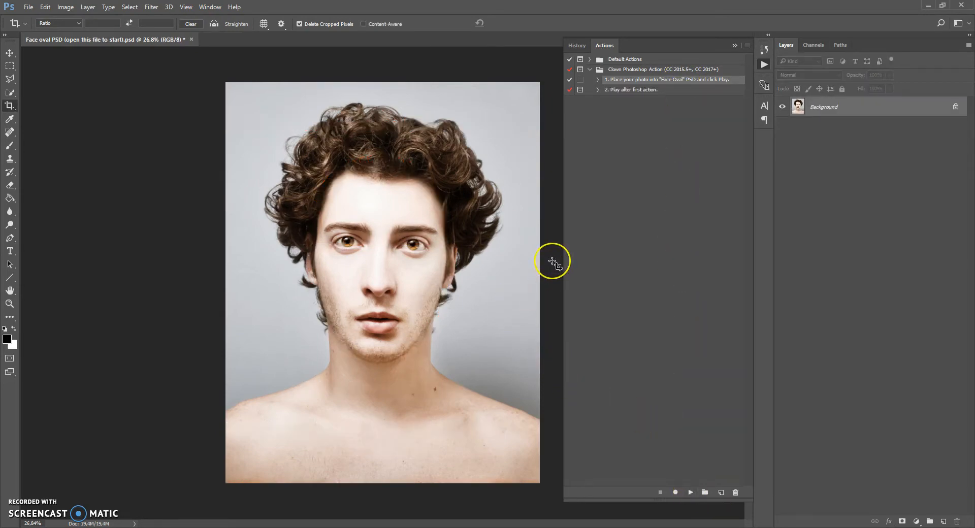
# Activate the Brush tool, play the action "2. Play after first action." and stop it at the message about painting the skin area.
pyautogui.click(616, 92)
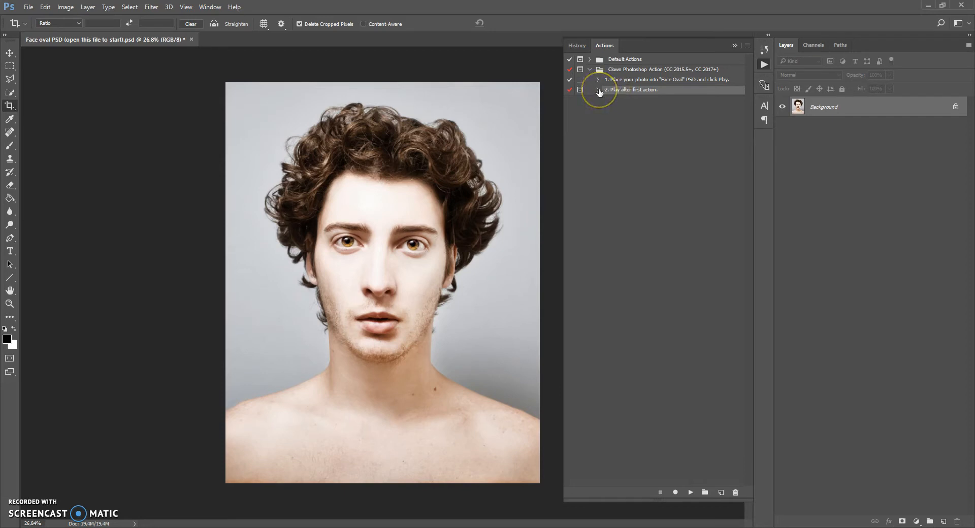
pyautogui.click(598, 90)
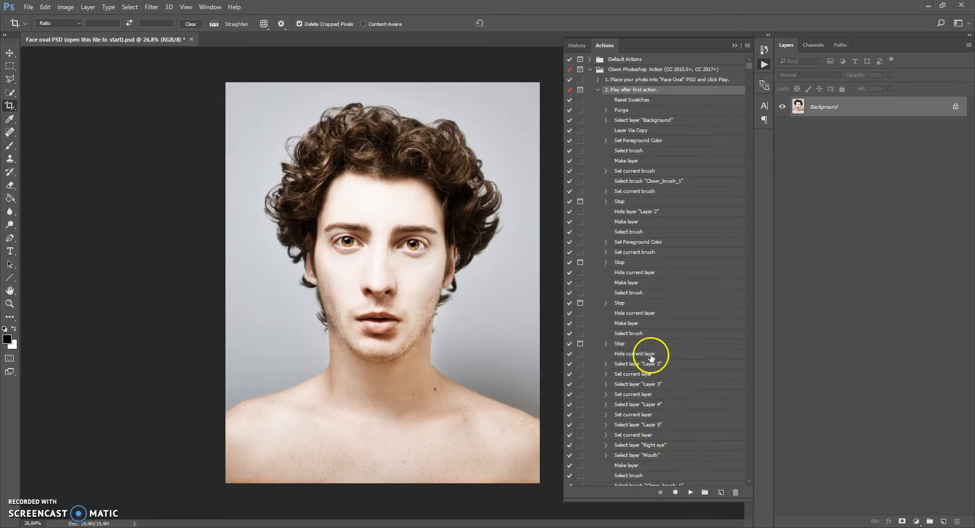
pyautogui.click(12, 150)
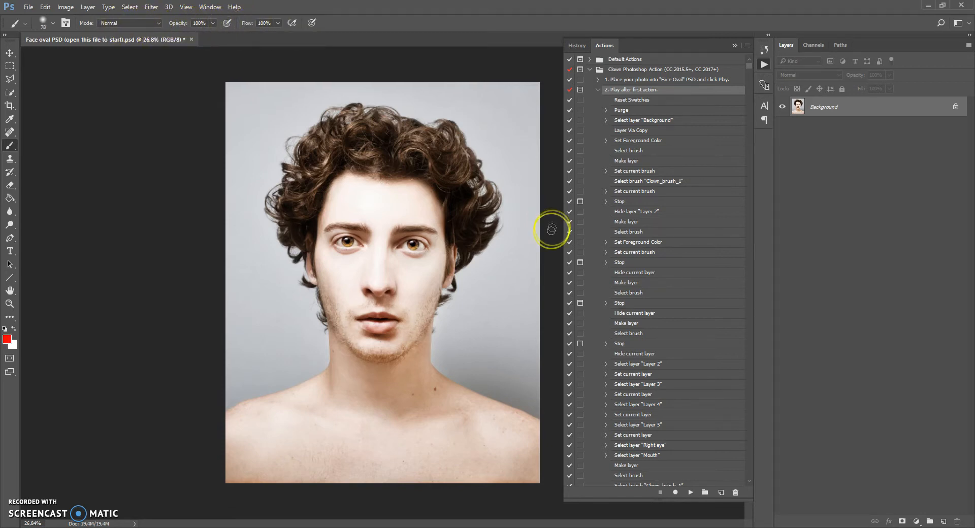
pyautogui.click(690, 493)
pyautogui.moveTo(483, 126); pyautogui.dragTo(248, 125)
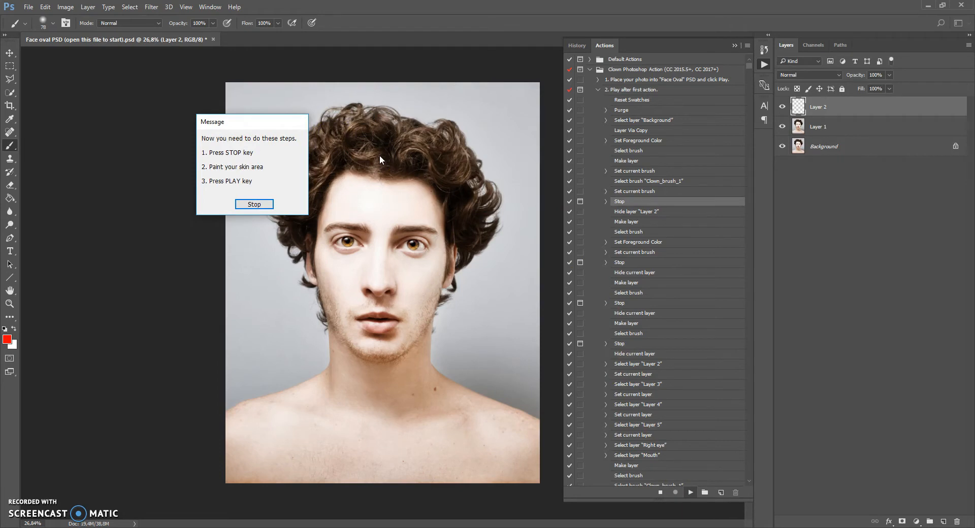
pyautogui.moveTo(273, 125); pyautogui.dragTo(264, 122)
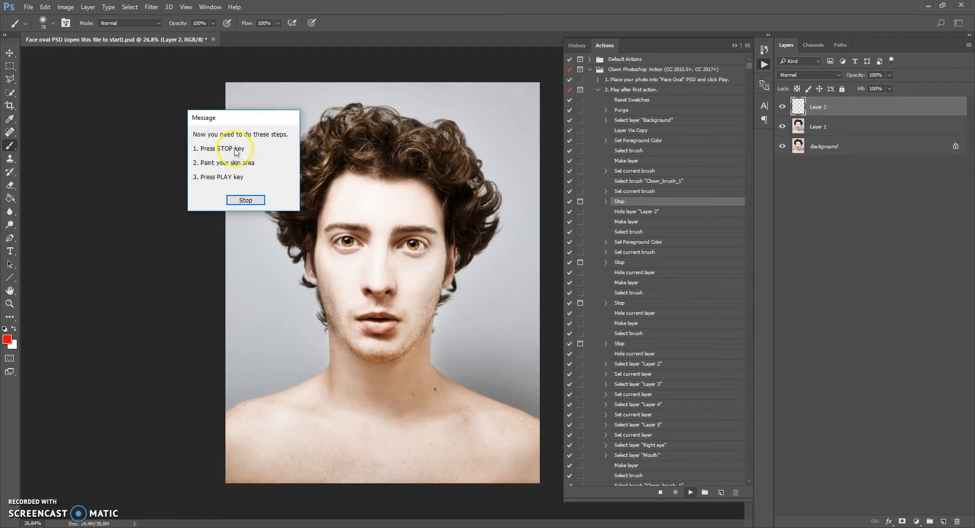
pyautogui.moveTo(242, 124); pyautogui.dragTo(251, 136)
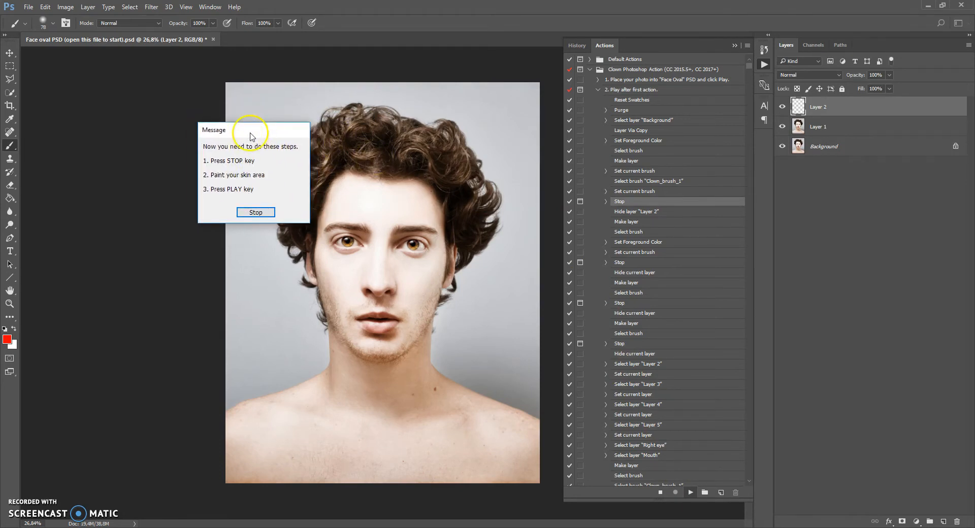
pyautogui.click(256, 212)
# Paint a red outline on Layer 2 along the hairline, ear, jaw, neck and shoulder on the left side of the portrait.
pyautogui.scroll(5, 389, 206)
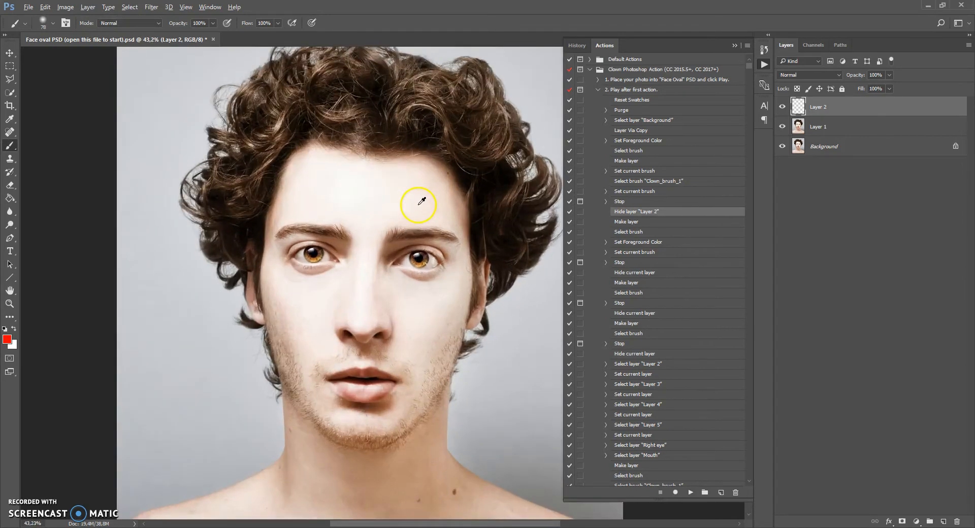
pyautogui.scroll(-2, 355, 157)
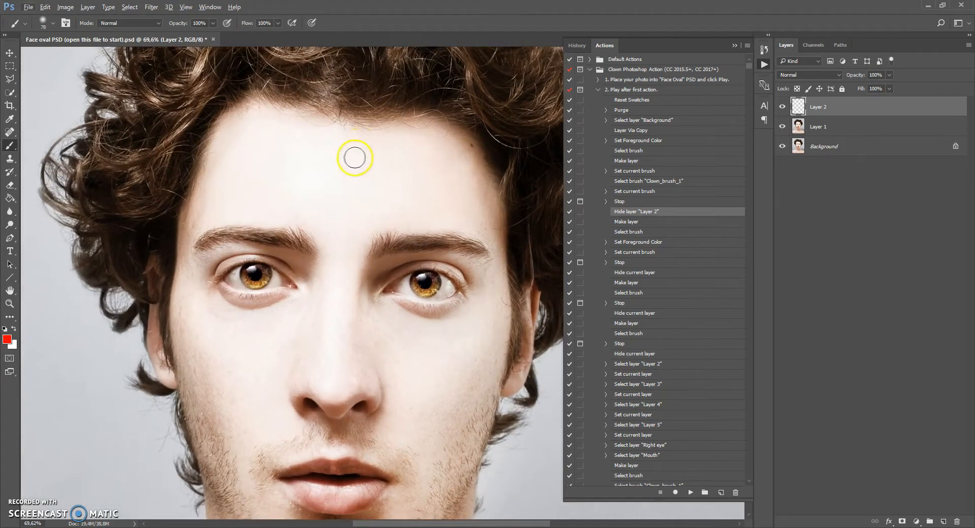
pyautogui.moveTo(405, 95)
pyautogui.mouseDown()
pyautogui.moveTo(344, 102)
pyautogui.moveTo(394, 98)
pyautogui.moveTo(286, 73)
pyautogui.moveTo(232, 89)
pyautogui.moveTo(207, 172)
pyautogui.moveTo(192, 175)
pyautogui.moveTo(197, 155)
pyautogui.moveTo(181, 227)
pyautogui.moveTo(181, 346)
pyautogui.mouseUp()
pyautogui.moveTo(162, 340)
pyautogui.mouseDown()
pyautogui.moveTo(154, 230)
pyautogui.moveTo(155, 248)
pyautogui.mouseUp()
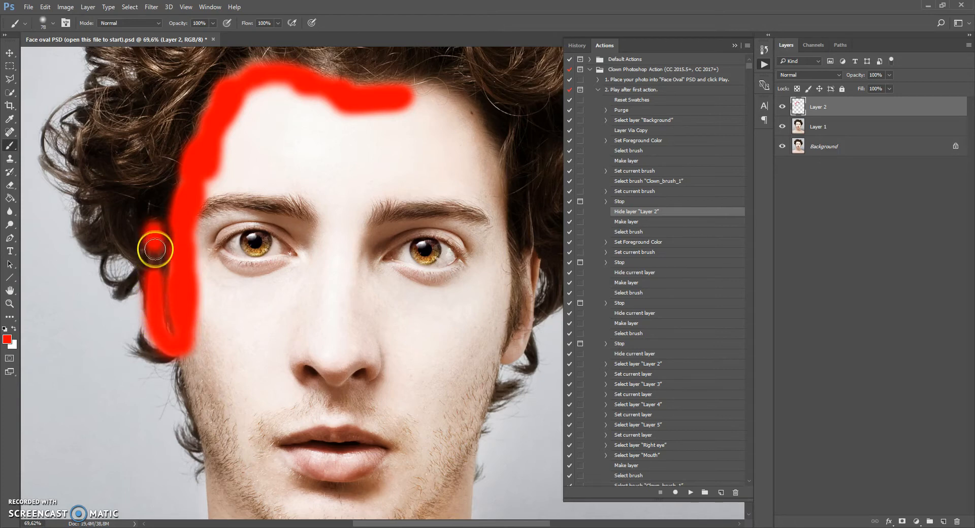
pyautogui.scroll(-5, 229, 302)
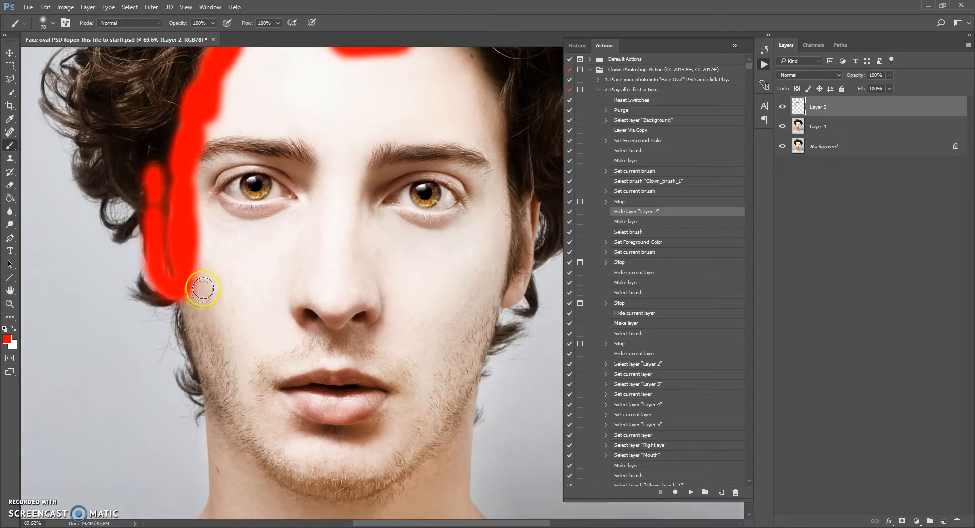
pyautogui.moveTo(189, 253); pyautogui.dragTo(211, 312)
pyautogui.scroll(-6, 217, 344)
pyautogui.moveTo(211, 218)
pyautogui.mouseDown()
pyautogui.moveTo(223, 296)
pyautogui.moveTo(222, 271)
pyautogui.moveTo(219, 348)
pyautogui.moveTo(197, 362)
pyautogui.mouseUp()
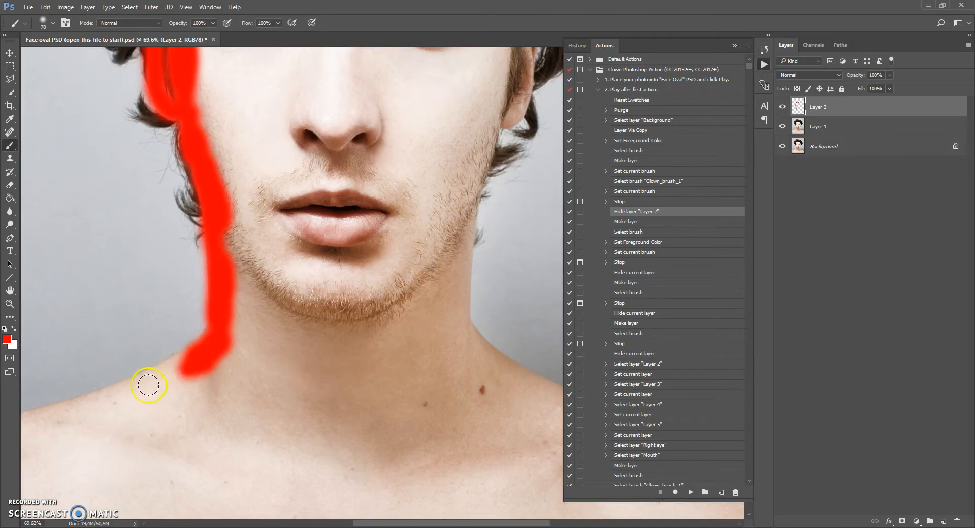
pyautogui.moveTo(135, 387); pyautogui.dragTo(196, 355)
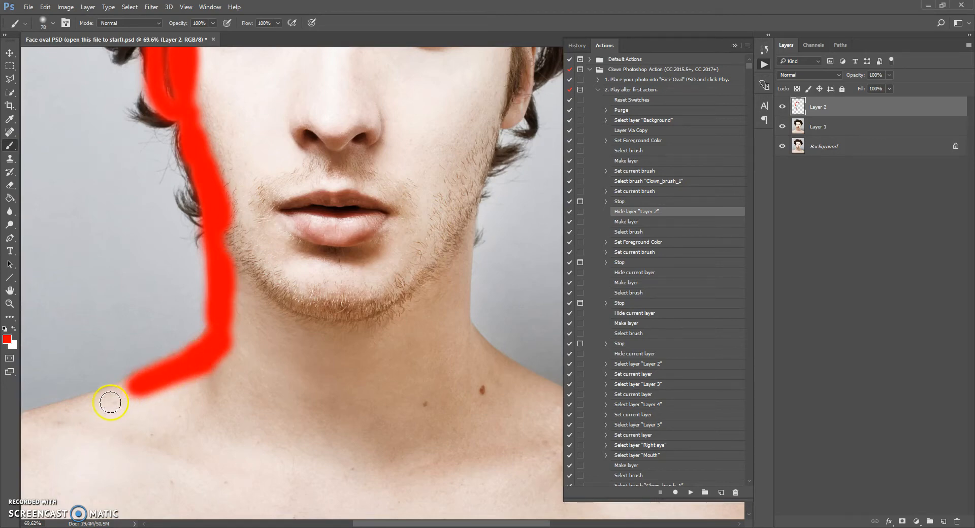
pyautogui.scroll(-3, 101, 401)
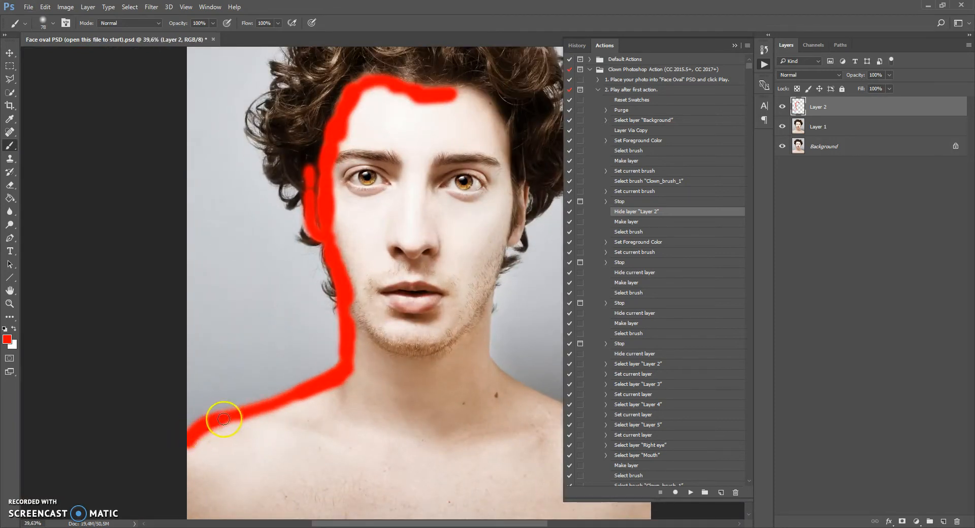
# Continue the red outline down the photo's left edge, along its bottom edge and up to the right shoulder, narrowing the Actions panel for room.
pyautogui.scroll(-4, 223, 419)
pyautogui.moveTo(190, 354)
pyautogui.mouseDown()
pyautogui.moveTo(190, 428)
pyautogui.moveTo(191, 394)
pyautogui.moveTo(191, 425)
pyautogui.moveTo(442, 425)
pyautogui.mouseUp()
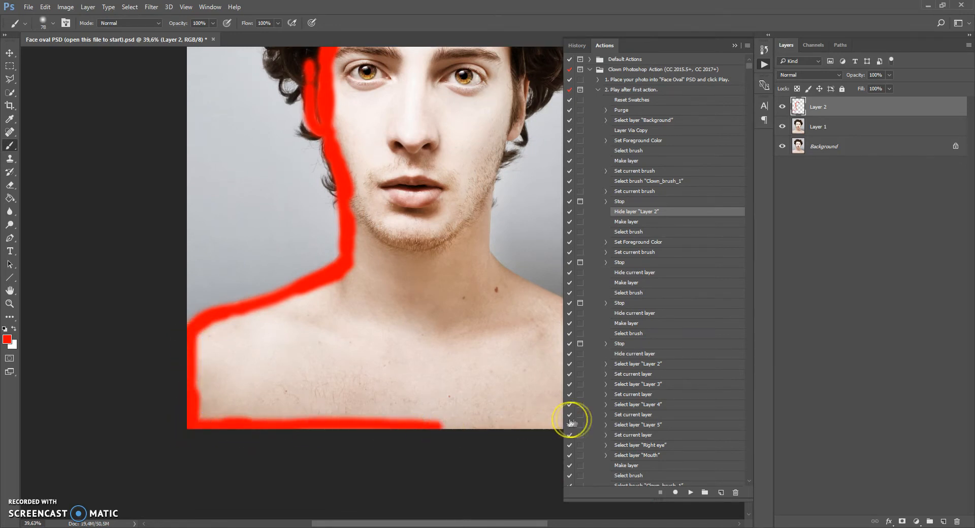
pyautogui.moveTo(561, 417); pyautogui.dragTo(616, 417)
pyautogui.moveTo(432, 523); pyautogui.dragTo(481, 523)
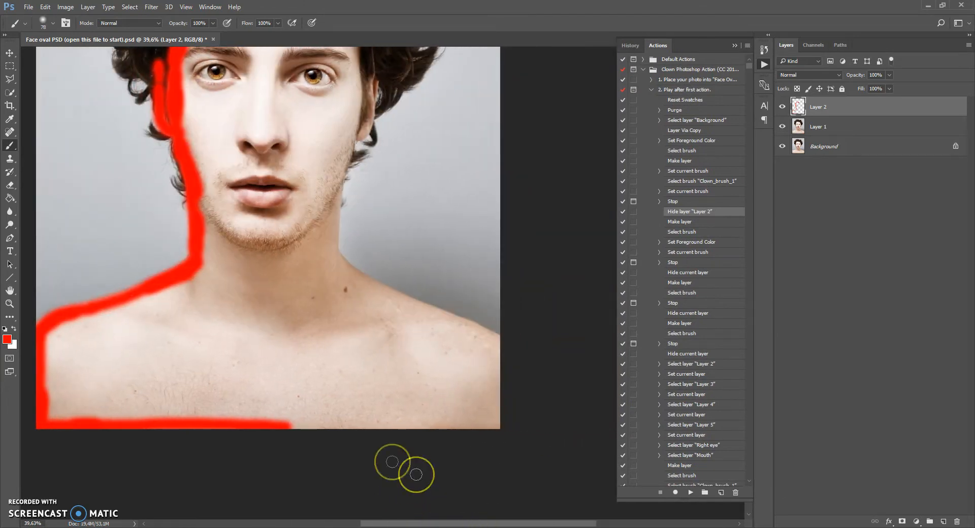
pyautogui.moveTo(283, 428)
pyautogui.mouseDown()
pyautogui.moveTo(504, 428)
pyautogui.moveTo(501, 349)
pyautogui.mouseUp()
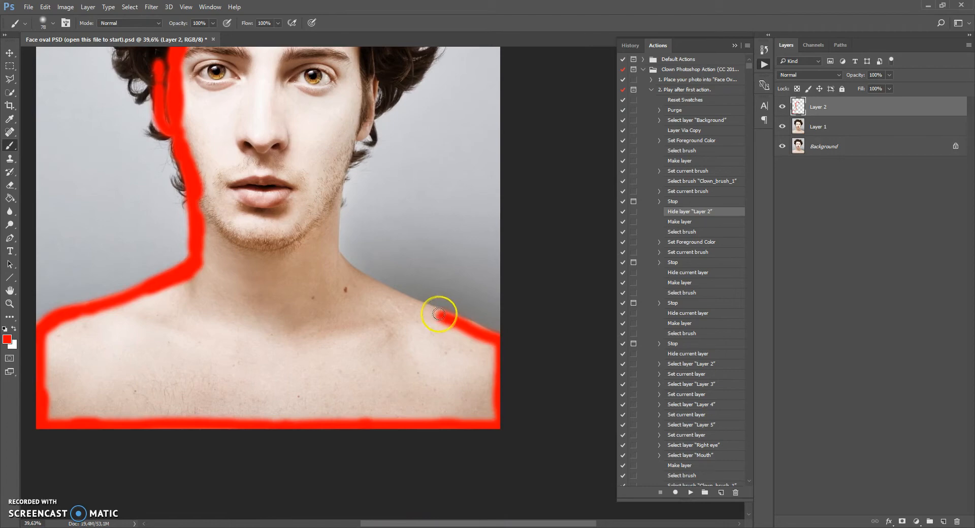
# Close the red skin outline by painting up the right shoulder, neck, jaw and ear to the forehead hairline.
pyautogui.moveTo(380, 288); pyautogui.dragTo(353, 274)
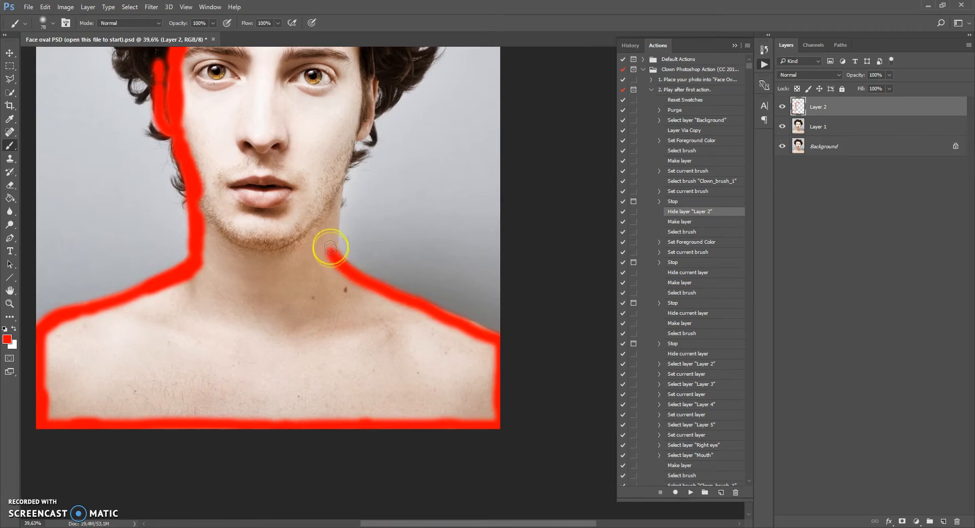
pyautogui.scroll(3, 333, 262)
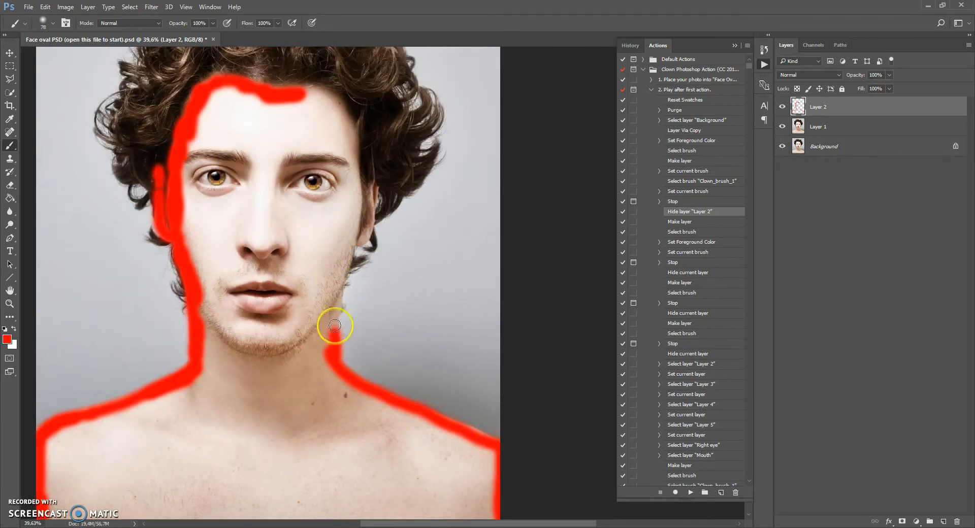
pyautogui.moveTo(334, 282); pyautogui.dragTo(344, 252)
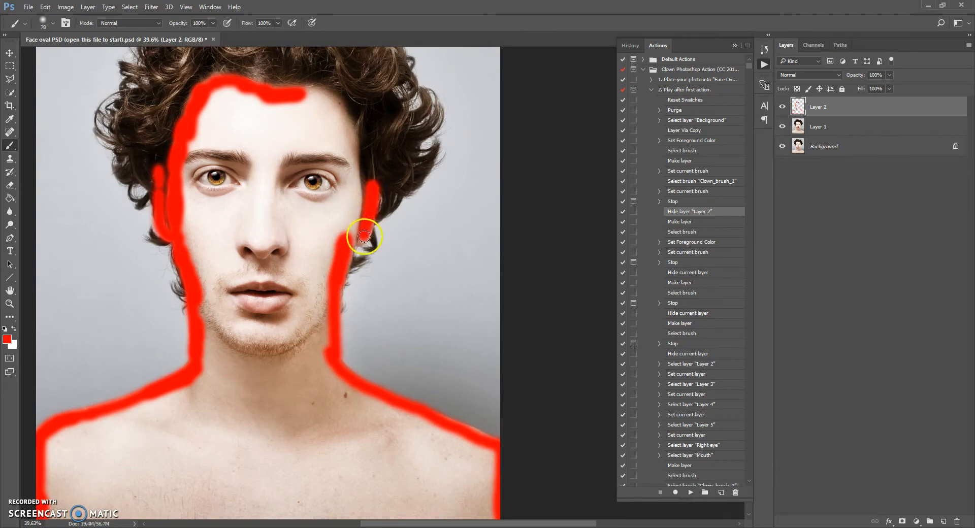
pyautogui.moveTo(347, 236)
pyautogui.mouseDown()
pyautogui.moveTo(355, 230)
pyautogui.moveTo(354, 287)
pyautogui.mouseUp()
pyautogui.scroll(3, 356, 237)
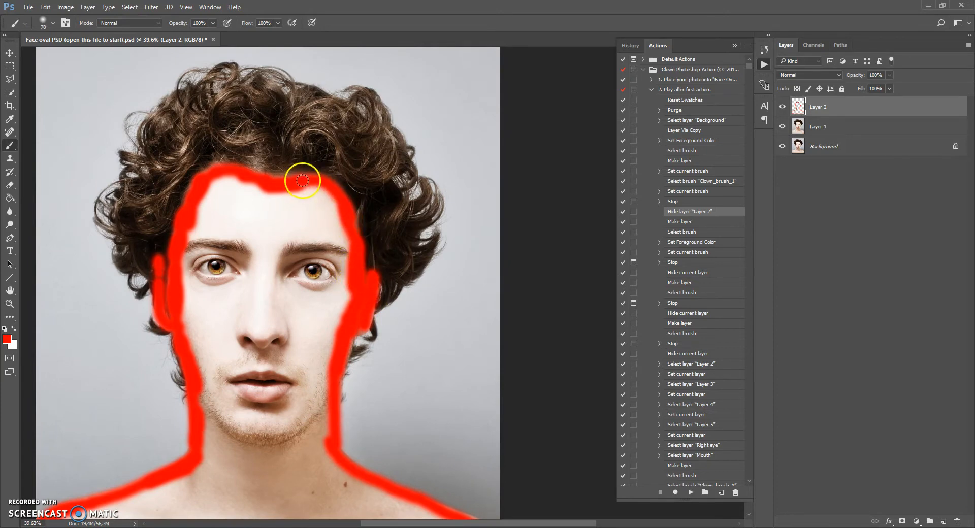
# Fill the face and neck inside the outline with red paint, enlarging the brush to 161 px.
pyautogui.scroll(-1, 230, 220)
pyautogui.scroll(3, 178, 165)
pyautogui.moveTo(285, 130)
pyautogui.mouseDown()
pyautogui.moveTo(232, 143)
pyautogui.moveTo(239, 124)
pyautogui.moveTo(284, 134)
pyautogui.moveTo(306, 155)
pyautogui.moveTo(314, 147)
pyautogui.moveTo(303, 139)
pyautogui.moveTo(332, 138)
pyautogui.moveTo(362, 158)
pyautogui.moveTo(377, 150)
pyautogui.moveTo(358, 168)
pyautogui.moveTo(455, 196)
pyautogui.moveTo(300, 170)
pyautogui.moveTo(302, 161)
pyautogui.moveTo(279, 179)
pyautogui.moveTo(262, 148)
pyautogui.moveTo(244, 193)
pyautogui.moveTo(218, 204)
pyautogui.moveTo(196, 197)
pyautogui.moveTo(226, 228)
pyautogui.moveTo(250, 187)
pyautogui.moveTo(279, 234)
pyautogui.moveTo(272, 200)
pyautogui.moveTo(306, 205)
pyautogui.moveTo(343, 262)
pyautogui.moveTo(387, 229)
pyautogui.moveTo(353, 157)
pyautogui.moveTo(405, 176)
pyautogui.moveTo(408, 143)
pyautogui.moveTo(427, 287)
pyautogui.moveTo(453, 293)
pyautogui.moveTo(437, 212)
pyautogui.moveTo(394, 224)
pyautogui.moveTo(360, 393)
pyautogui.moveTo(444, 291)
pyautogui.moveTo(402, 427)
pyautogui.moveTo(385, 252)
pyautogui.moveTo(397, 227)
pyautogui.moveTo(330, 272)
pyautogui.moveTo(300, 324)
pyautogui.moveTo(234, 348)
pyautogui.moveTo(214, 262)
pyautogui.moveTo(200, 245)
pyautogui.moveTo(195, 391)
pyautogui.moveTo(208, 354)
pyautogui.moveTo(259, 417)
pyautogui.moveTo(309, 423)
pyautogui.moveTo(316, 464)
pyautogui.moveTo(382, 464)
pyautogui.moveTo(391, 430)
pyautogui.moveTo(402, 427)
pyautogui.moveTo(398, 482)
pyautogui.mouseUp()
pyautogui.rightClick(358, 169)
pyautogui.scroll(-2, 335, 441)
pyautogui.moveTo(252, 351)
pyautogui.mouseDown()
pyautogui.moveTo(230, 416)
pyautogui.moveTo(243, 331)
pyautogui.moveTo(272, 329)
pyautogui.moveTo(312, 390)
pyautogui.moveTo(352, 390)
pyautogui.moveTo(377, 443)
pyautogui.moveTo(396, 448)
pyautogui.moveTo(410, 378)
pyautogui.moveTo(399, 458)
pyautogui.moveTo(350, 358)
pyautogui.mouseUp()
pyautogui.scroll(-10, 353, 452)
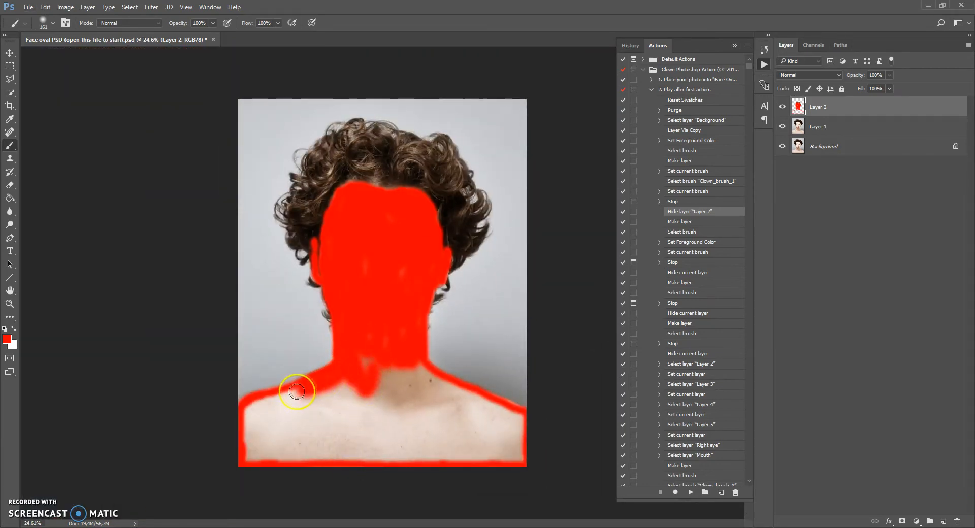
# Fill the shoulders and chest inside the outline with red and cover the remaining gaps, enlarging the brush to 243 px.
pyautogui.moveTo(249, 411)
pyautogui.mouseDown()
pyautogui.moveTo(254, 433)
pyautogui.moveTo(260, 419)
pyautogui.moveTo(292, 417)
pyautogui.mouseUp()
pyautogui.rightClick(355, 406)
pyautogui.moveTo(381, 342)
pyautogui.mouseDown()
pyautogui.moveTo(389, 381)
pyautogui.moveTo(404, 363)
pyautogui.moveTo(444, 398)
pyautogui.moveTo(423, 376)
pyautogui.moveTo(521, 425)
pyautogui.moveTo(504, 422)
pyautogui.moveTo(524, 441)
pyautogui.moveTo(514, 456)
pyautogui.moveTo(467, 457)
pyautogui.moveTo(398, 441)
pyautogui.moveTo(488, 443)
pyautogui.moveTo(446, 430)
pyautogui.moveTo(430, 401)
pyautogui.moveTo(413, 400)
pyautogui.moveTo(373, 356)
pyautogui.moveTo(384, 404)
pyautogui.moveTo(464, 472)
pyautogui.moveTo(303, 469)
pyautogui.moveTo(400, 440)
pyautogui.moveTo(231, 461)
pyautogui.moveTo(330, 429)
pyautogui.moveTo(233, 444)
pyautogui.moveTo(300, 407)
pyautogui.moveTo(275, 410)
pyautogui.moveTo(297, 416)
pyautogui.moveTo(327, 397)
pyautogui.moveTo(363, 409)
pyautogui.moveTo(342, 452)
pyautogui.mouseUp()
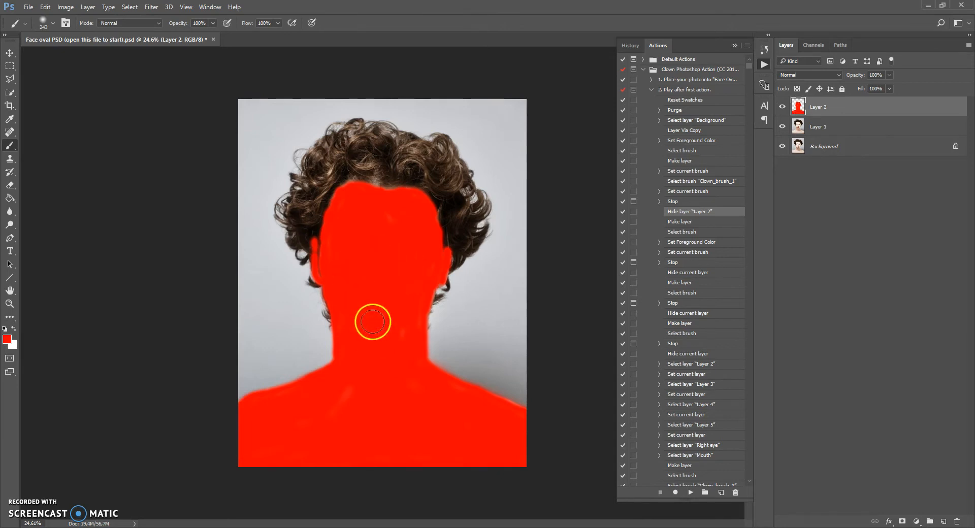
pyautogui.scroll(2, 372, 321)
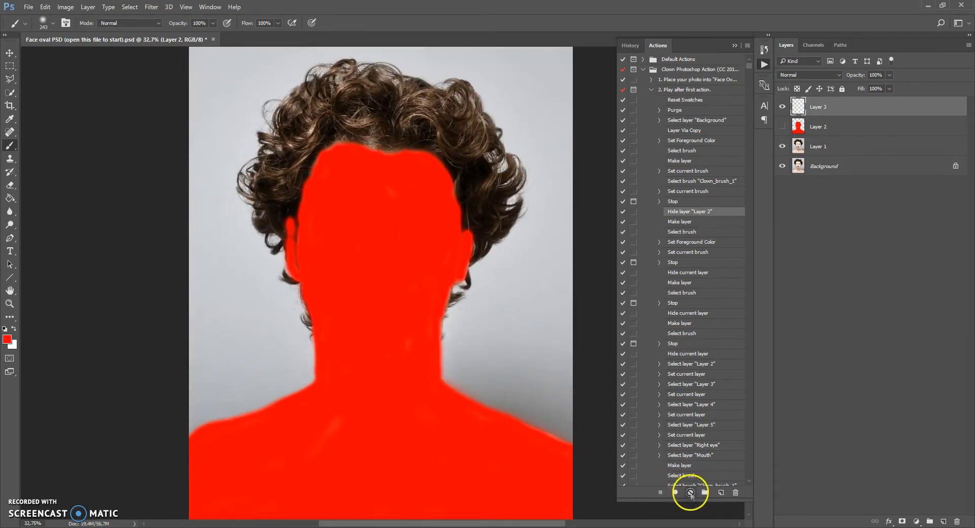
# Resume the clown action, dismiss its left-eye instruction, and fill the left eye opening between the lids with red.
pyautogui.click(690, 492)
pyautogui.moveTo(242, 137); pyautogui.dragTo(226, 142)
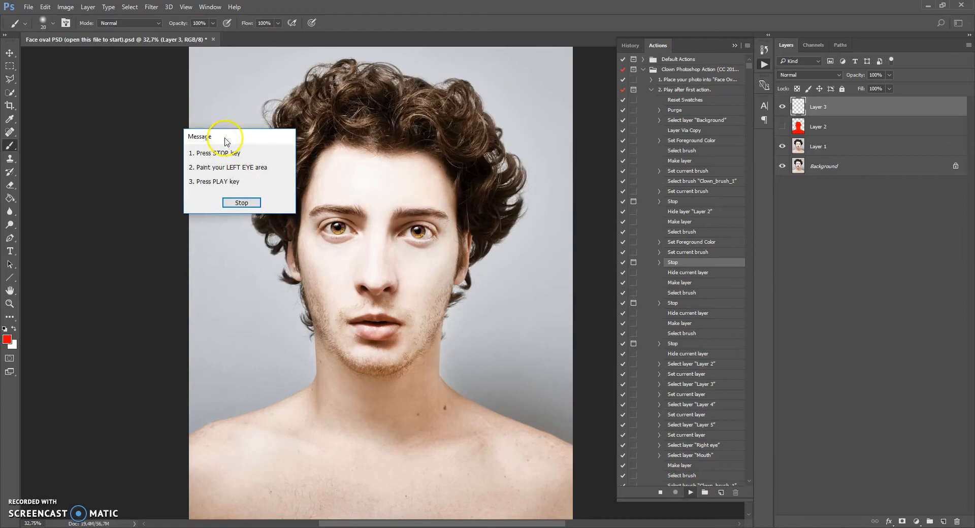
pyautogui.click(242, 203)
pyautogui.scroll(5, 341, 226)
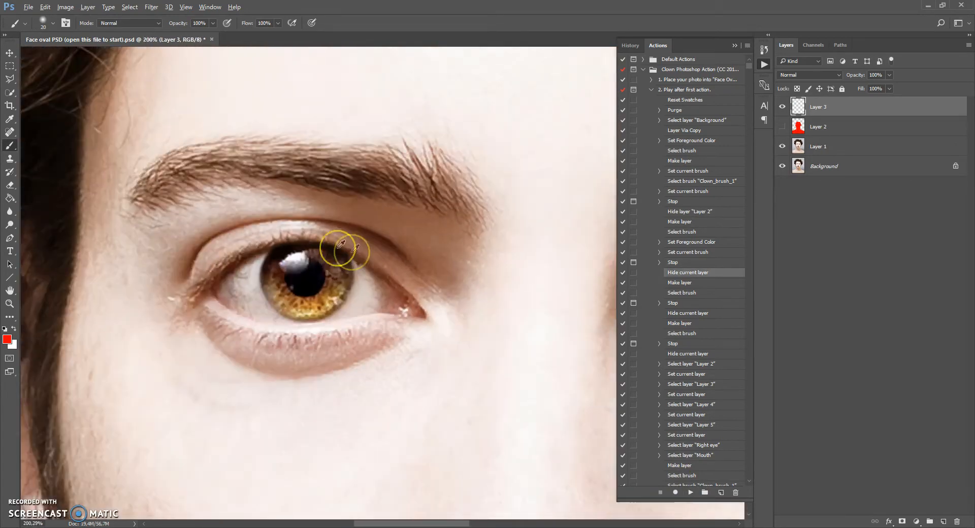
pyautogui.moveTo(366, 283)
pyautogui.mouseDown()
pyautogui.moveTo(380, 289)
pyautogui.moveTo(326, 316)
pyautogui.moveTo(272, 319)
pyautogui.moveTo(224, 303)
pyautogui.moveTo(224, 279)
pyautogui.moveTo(266, 239)
pyautogui.moveTo(321, 245)
pyautogui.moveTo(385, 292)
pyautogui.mouseUp()
pyautogui.moveTo(331, 247)
pyautogui.mouseDown()
pyautogui.moveTo(316, 265)
pyautogui.moveTo(365, 291)
pyautogui.moveTo(329, 305)
pyautogui.moveTo(344, 274)
pyautogui.moveTo(270, 281)
pyautogui.moveTo(267, 259)
pyautogui.moveTo(267, 283)
pyautogui.moveTo(231, 294)
pyautogui.moveTo(282, 273)
pyautogui.moveTo(283, 300)
pyautogui.moveTo(263, 293)
pyautogui.moveTo(331, 302)
pyautogui.moveTo(268, 305)
pyautogui.mouseUp()
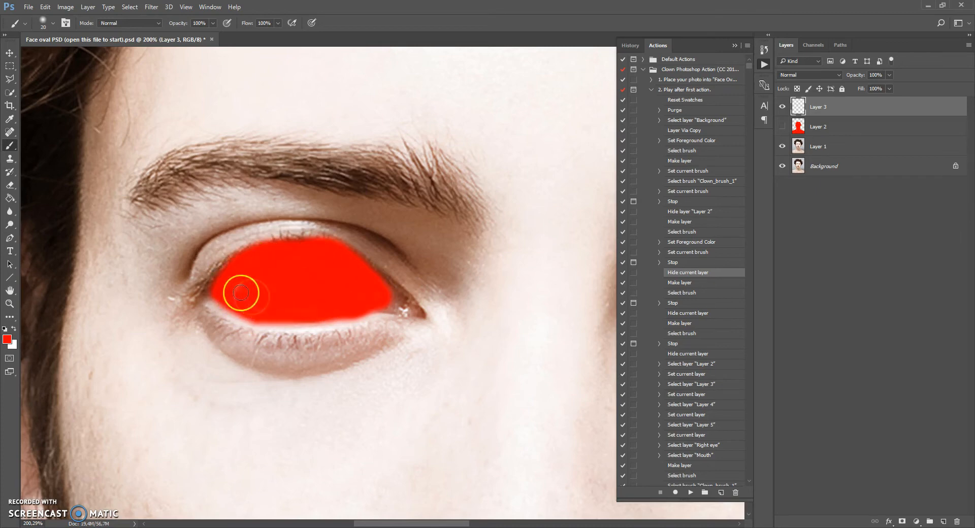
# Continue the action to its right-eye stage and paint a red outline around that eye opening, starting to fill it.
pyautogui.click(691, 492)
pyautogui.click(242, 203)
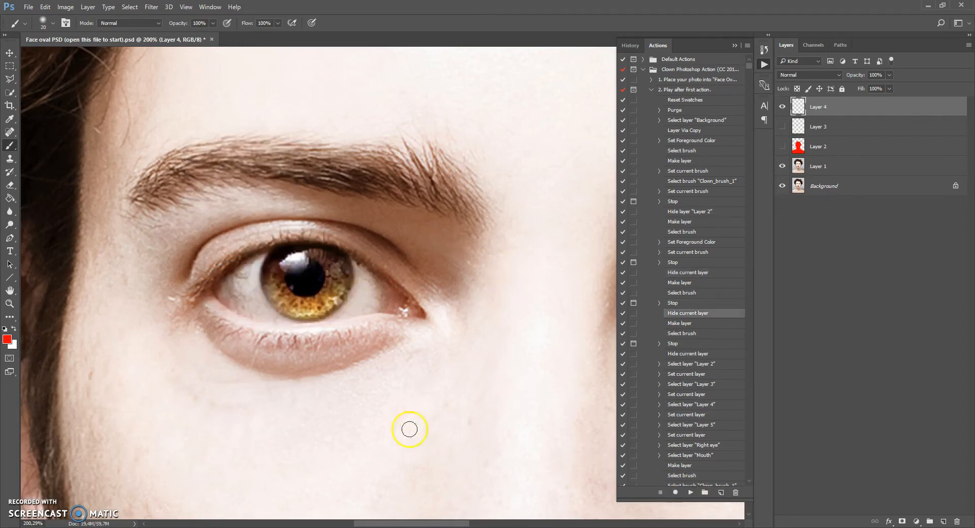
pyautogui.moveTo(403, 523); pyautogui.dragTo(476, 523)
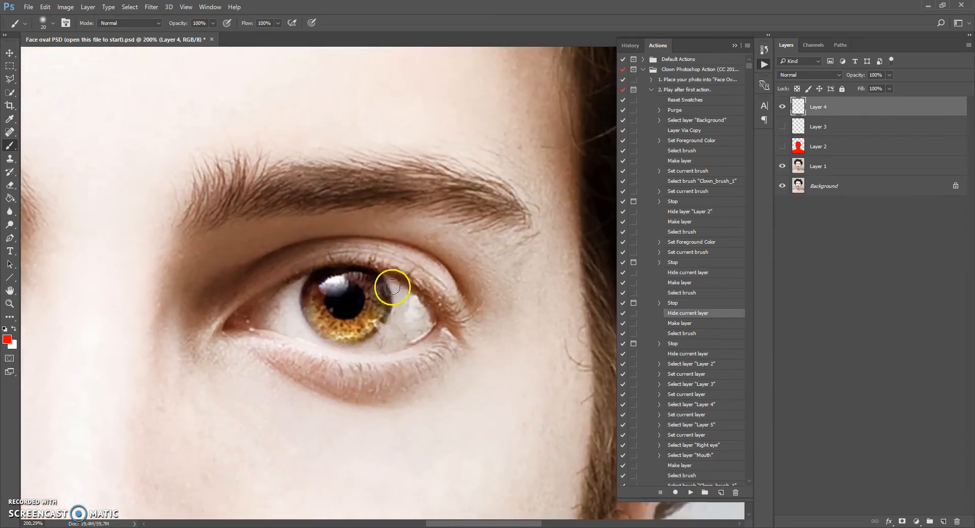
pyautogui.moveTo(412, 295)
pyautogui.mouseDown()
pyautogui.moveTo(374, 275)
pyautogui.moveTo(327, 274)
pyautogui.moveTo(260, 307)
pyautogui.moveTo(310, 335)
pyautogui.moveTo(376, 346)
pyautogui.moveTo(421, 333)
pyautogui.moveTo(431, 311)
pyautogui.moveTo(402, 293)
pyautogui.moveTo(433, 325)
pyautogui.moveTo(403, 320)
pyautogui.moveTo(400, 329)
pyautogui.moveTo(420, 331)
pyautogui.moveTo(392, 293)
pyautogui.moveTo(356, 301)
pyautogui.moveTo(377, 284)
pyautogui.moveTo(331, 283)
pyautogui.moveTo(287, 305)
pyautogui.mouseUp()
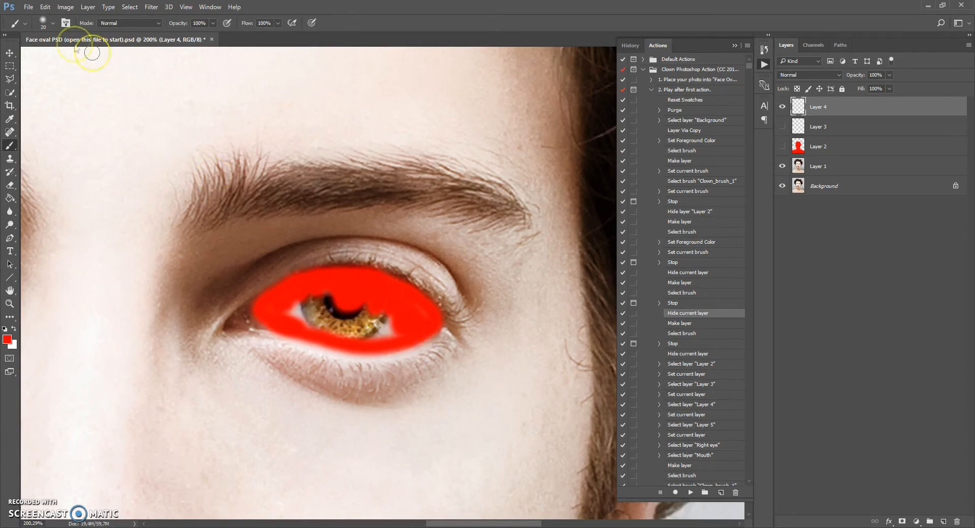
# View the "How to paint the area correctly" reference image from the Ok-1 folder to check how each area should be painted.
pyautogui.click(26, 12)
pyautogui.click(34, 22)
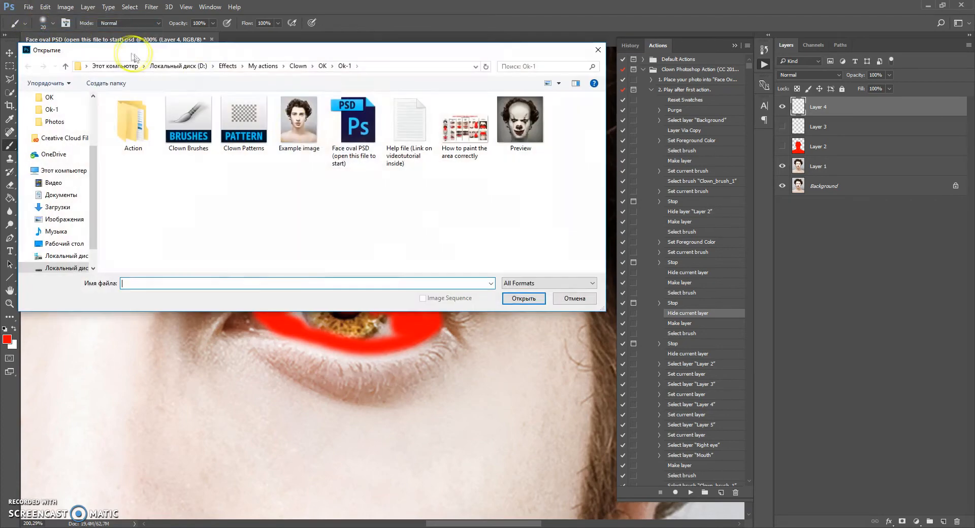
pyautogui.rightClick(458, 136)
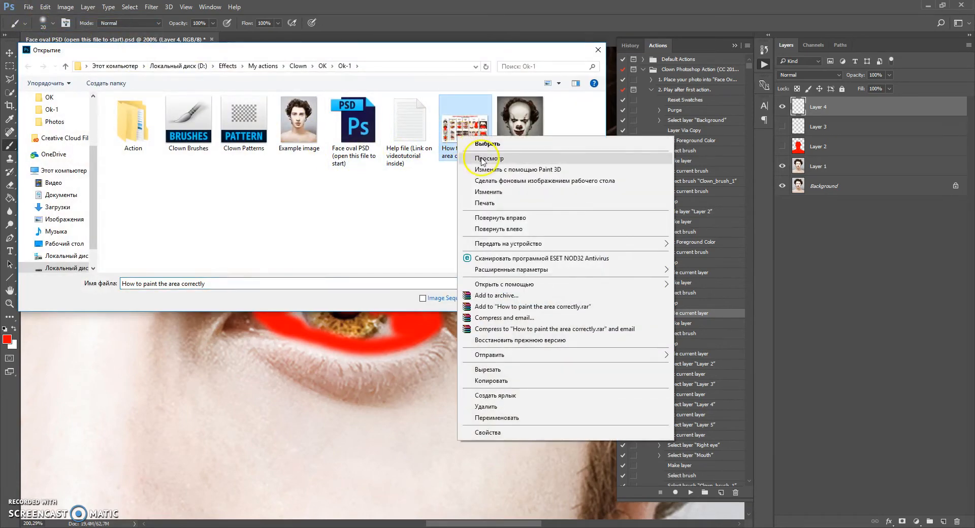
pyautogui.click(484, 158)
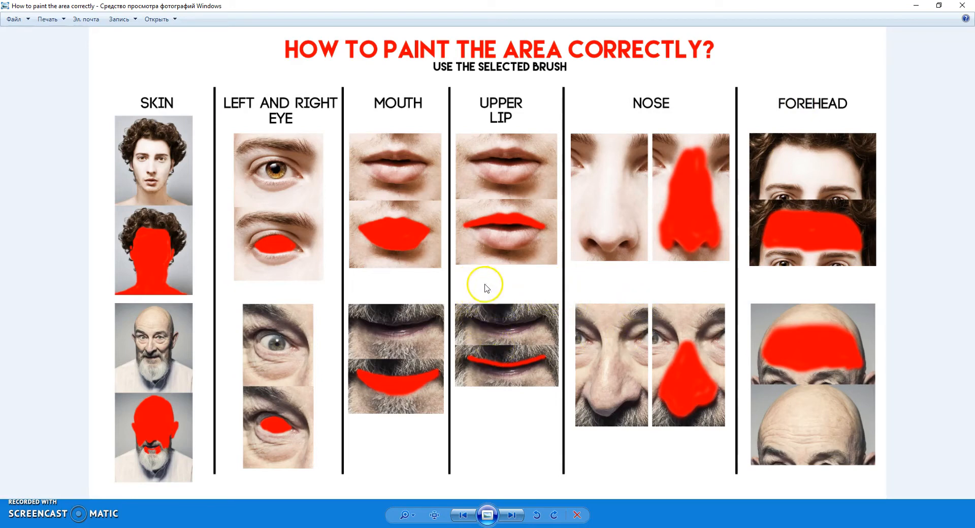
pyautogui.click(963, 6)
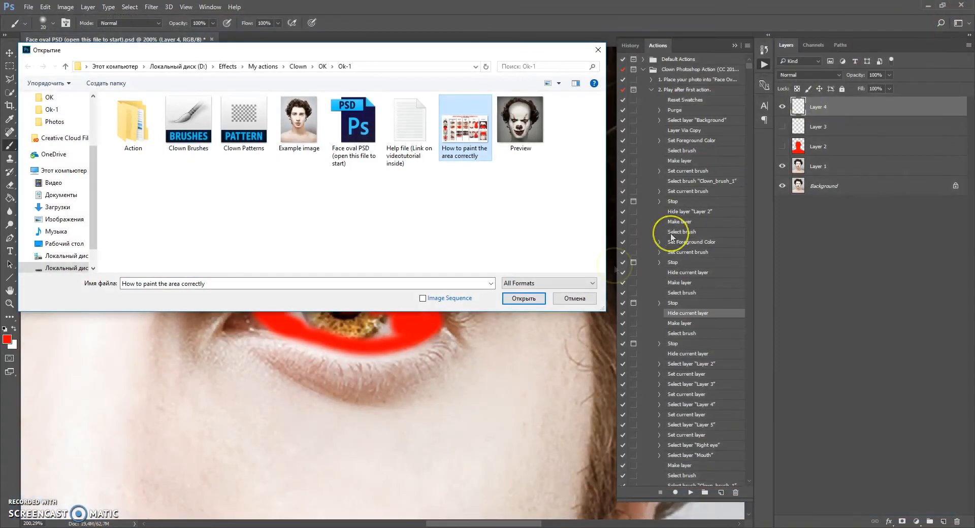
pyautogui.click(583, 300)
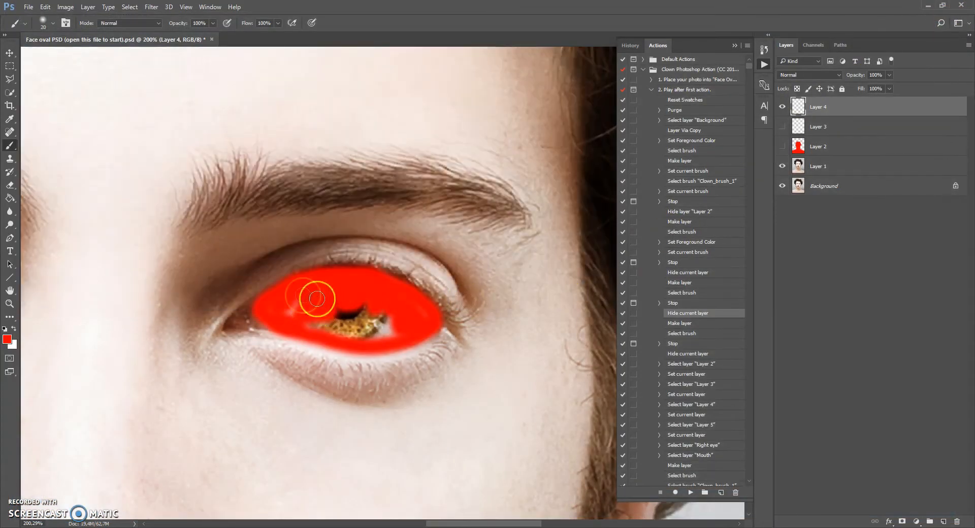
# Fill the rest of the right eye with red and continue the action to its mouth-painting stage.
pyautogui.moveTo(320, 288)
pyautogui.mouseDown()
pyautogui.moveTo(337, 314)
pyautogui.moveTo(368, 314)
pyautogui.moveTo(342, 321)
pyautogui.moveTo(362, 322)
pyautogui.moveTo(357, 336)
pyautogui.moveTo(386, 318)
pyautogui.moveTo(391, 332)
pyautogui.moveTo(343, 336)
pyautogui.moveTo(403, 307)
pyautogui.mouseUp()
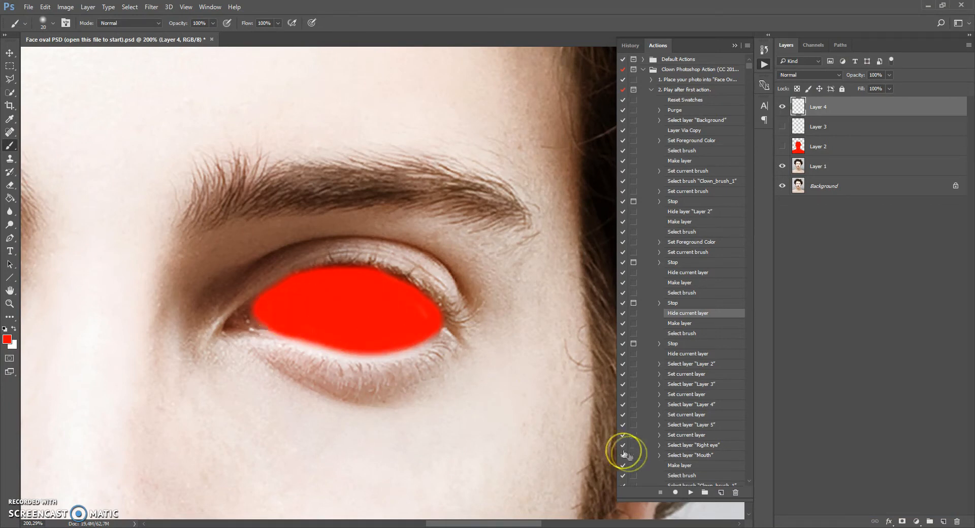
pyautogui.click(692, 491)
pyautogui.moveTo(239, 134); pyautogui.dragTo(311, 175)
pyautogui.click(314, 245)
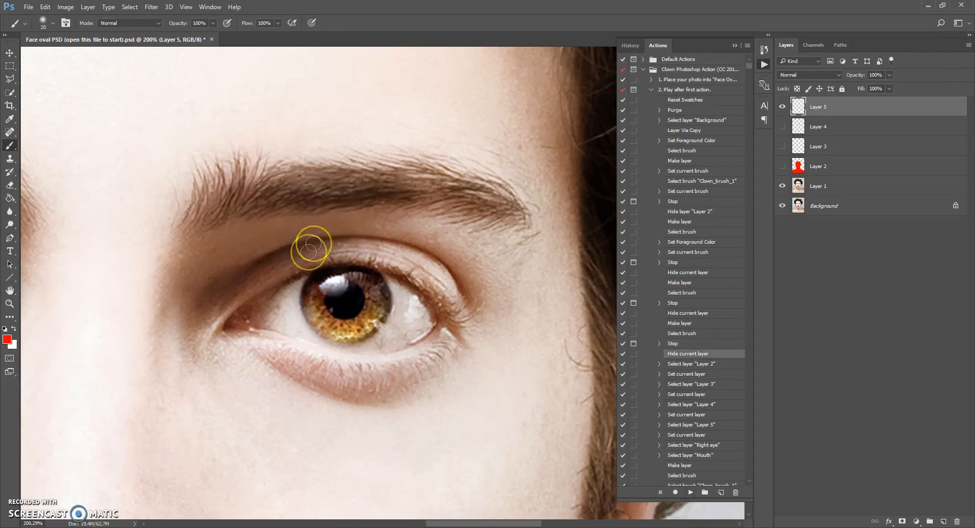
# Outline both lips in red and fill the whole mouth area inside the outline.
pyautogui.scroll(-10, 311, 188)
pyautogui.scroll(8, 378, 320)
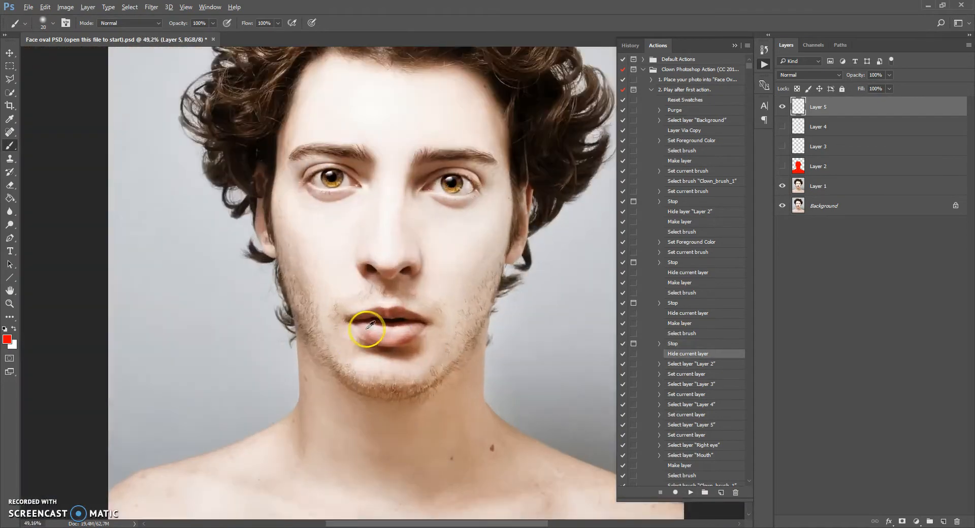
pyautogui.scroll(3, 414, 289)
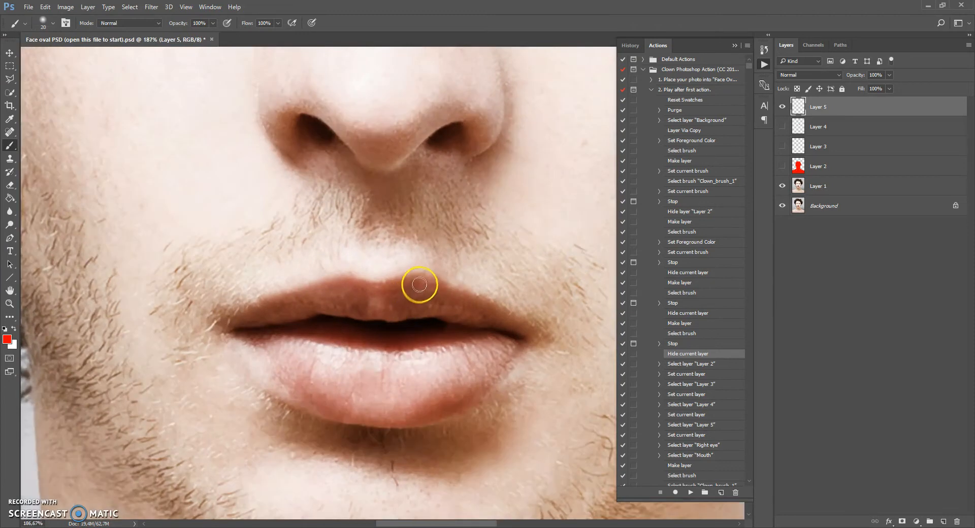
pyautogui.moveTo(356, 285)
pyautogui.mouseDown()
pyautogui.moveTo(315, 287)
pyautogui.moveTo(227, 327)
pyautogui.mouseUp()
pyautogui.moveTo(256, 362)
pyautogui.mouseDown()
pyautogui.moveTo(336, 414)
pyautogui.moveTo(327, 409)
pyautogui.moveTo(377, 418)
pyautogui.moveTo(469, 399)
pyautogui.moveTo(513, 352)
pyautogui.mouseUp()
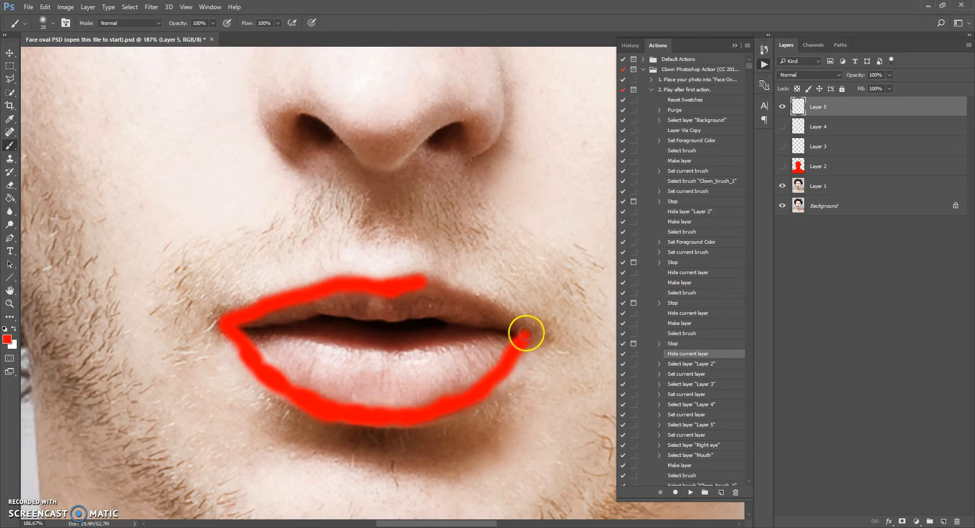
pyautogui.moveTo(432, 290)
pyautogui.mouseDown()
pyautogui.moveTo(353, 310)
pyautogui.moveTo(351, 302)
pyautogui.moveTo(376, 290)
pyautogui.moveTo(281, 308)
pyautogui.mouseUp()
pyautogui.moveTo(248, 335)
pyautogui.mouseDown()
pyautogui.moveTo(282, 366)
pyautogui.moveTo(274, 366)
pyautogui.moveTo(282, 353)
pyautogui.moveTo(311, 364)
pyautogui.moveTo(323, 387)
pyautogui.moveTo(310, 390)
pyautogui.moveTo(373, 403)
pyautogui.moveTo(355, 408)
pyautogui.moveTo(382, 387)
pyautogui.moveTo(410, 382)
pyautogui.moveTo(441, 401)
pyautogui.moveTo(469, 361)
pyautogui.moveTo(471, 384)
pyautogui.moveTo(518, 334)
pyautogui.moveTo(481, 336)
pyautogui.moveTo(489, 312)
pyautogui.moveTo(428, 320)
pyautogui.moveTo(401, 312)
pyautogui.moveTo(425, 298)
pyautogui.moveTo(431, 306)
pyautogui.moveTo(366, 326)
pyautogui.moveTo(306, 331)
pyautogui.moveTo(323, 316)
pyautogui.moveTo(313, 303)
pyautogui.moveTo(281, 326)
pyautogui.moveTo(353, 330)
pyautogui.moveTo(357, 364)
pyautogui.moveTo(371, 369)
pyautogui.moveTo(364, 378)
pyautogui.moveTo(352, 353)
pyautogui.moveTo(420, 319)
pyautogui.moveTo(408, 343)
pyautogui.moveTo(366, 362)
pyautogui.moveTo(420, 332)
pyautogui.moveTo(416, 339)
pyautogui.moveTo(441, 366)
pyautogui.moveTo(439, 347)
pyautogui.moveTo(476, 342)
pyautogui.moveTo(445, 372)
pyautogui.mouseUp()
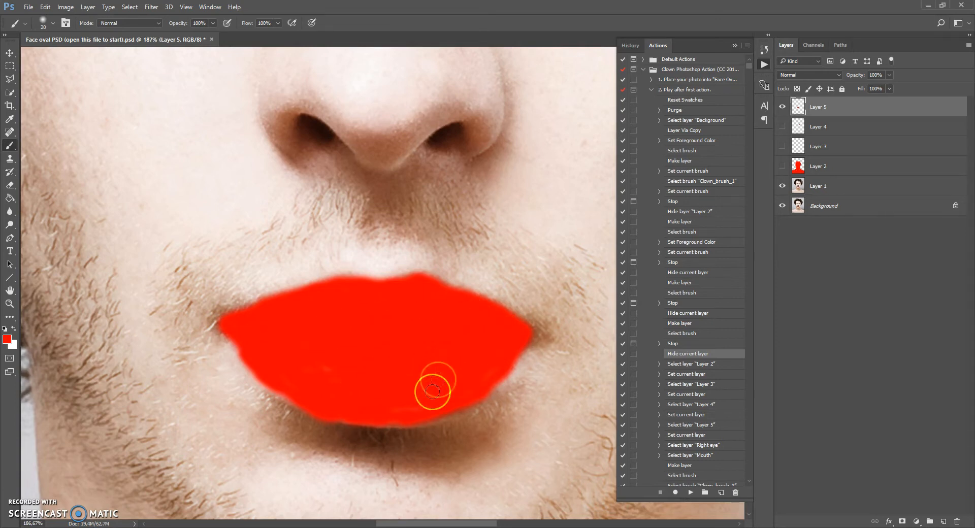
# Continue the action to its forehead stage and paint the forehead red from the hairline down to just above the eyebrows.
pyautogui.scroll(-8, 367, 320)
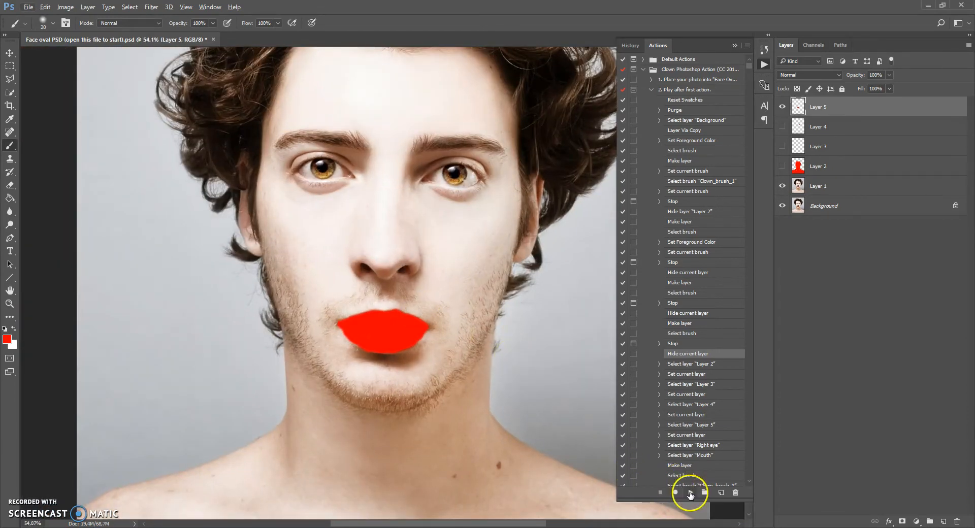
pyautogui.click(690, 492)
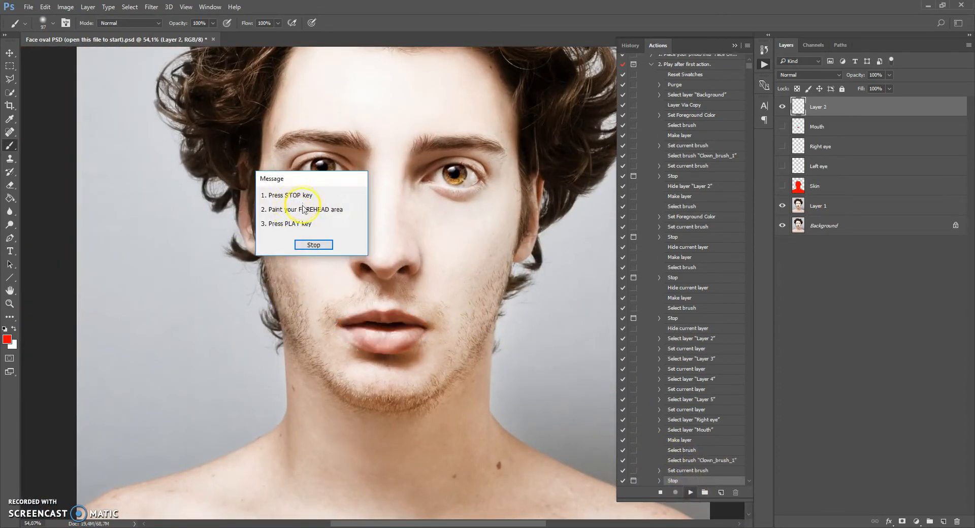
pyautogui.click(313, 245)
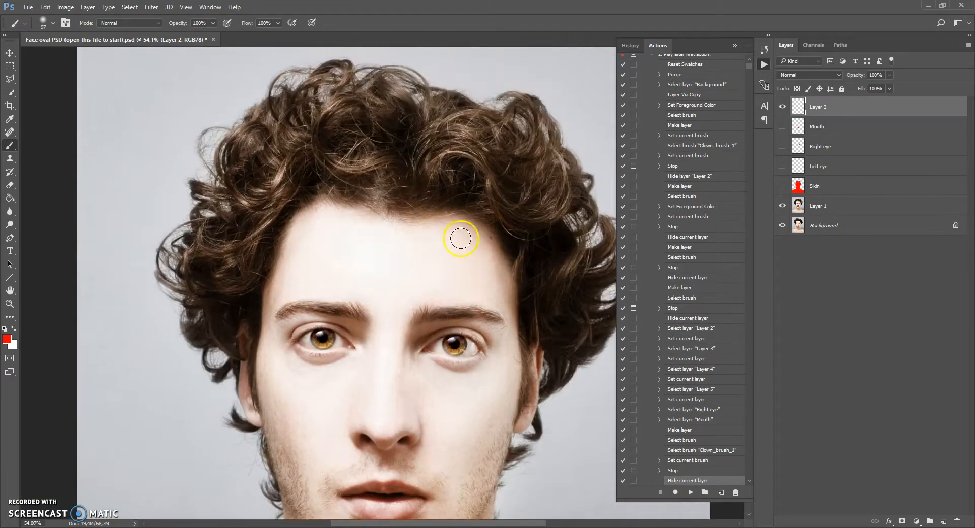
pyautogui.scroll(2, 437, 233)
pyautogui.moveTo(422, 216)
pyautogui.mouseDown()
pyautogui.moveTo(370, 224)
pyautogui.moveTo(293, 207)
pyautogui.moveTo(226, 211)
pyautogui.moveTo(187, 313)
pyautogui.moveTo(250, 295)
pyautogui.moveTo(256, 304)
pyautogui.moveTo(327, 312)
pyautogui.moveTo(354, 332)
pyautogui.moveTo(412, 310)
pyautogui.moveTo(526, 322)
pyautogui.moveTo(502, 248)
pyautogui.moveTo(442, 216)
pyautogui.moveTo(304, 217)
pyautogui.moveTo(228, 282)
pyautogui.moveTo(314, 234)
pyautogui.moveTo(360, 269)
pyautogui.moveTo(362, 296)
pyautogui.moveTo(406, 246)
pyautogui.moveTo(454, 259)
pyautogui.moveTo(456, 290)
pyautogui.moveTo(427, 227)
pyautogui.moveTo(488, 251)
pyautogui.moveTo(486, 290)
pyautogui.moveTo(422, 276)
pyautogui.moveTo(210, 281)
pyautogui.moveTo(260, 251)
pyautogui.moveTo(229, 242)
pyautogui.moveTo(470, 243)
pyautogui.moveTo(383, 288)
pyautogui.mouseUp()
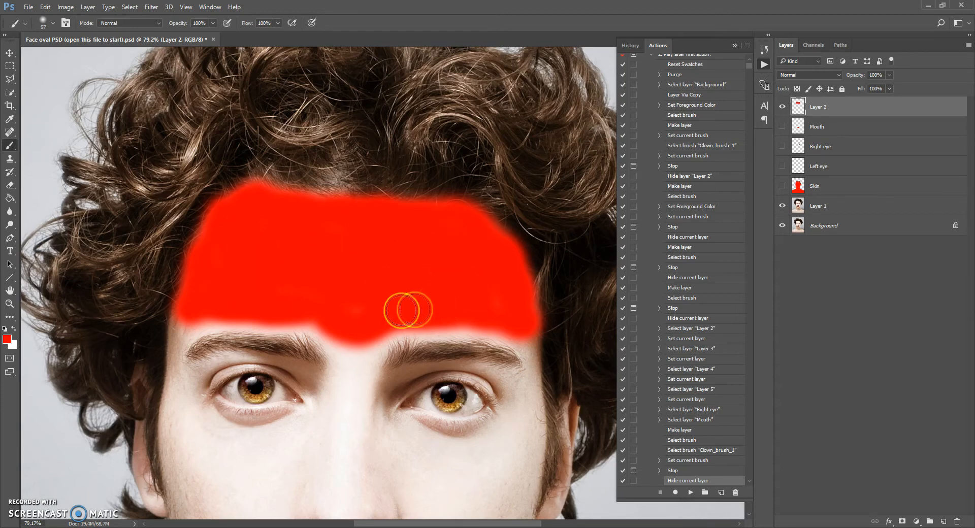
# Continue the action to its nose stage and paint the nose red from the bridge between the eyes to the nostrils.
pyautogui.click(690, 493)
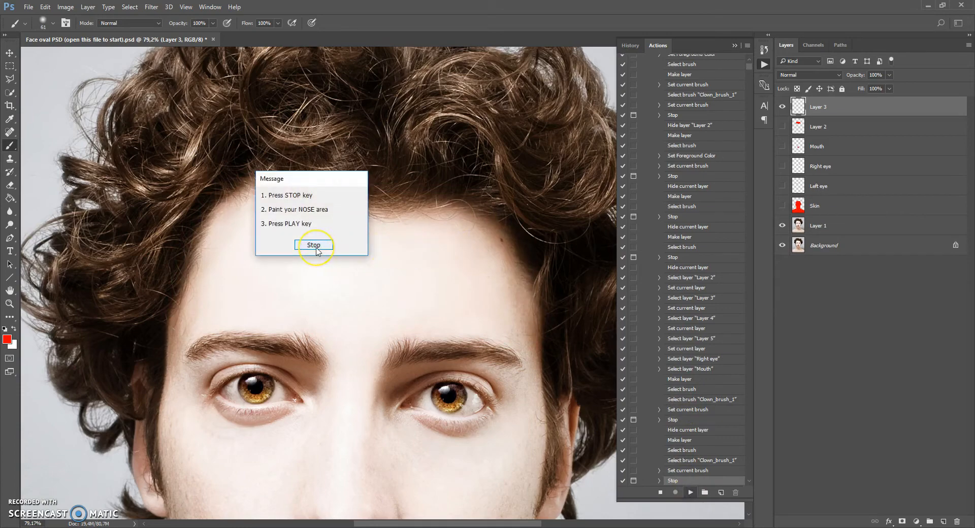
pyautogui.click(313, 245)
pyautogui.scroll(-4, 344, 302)
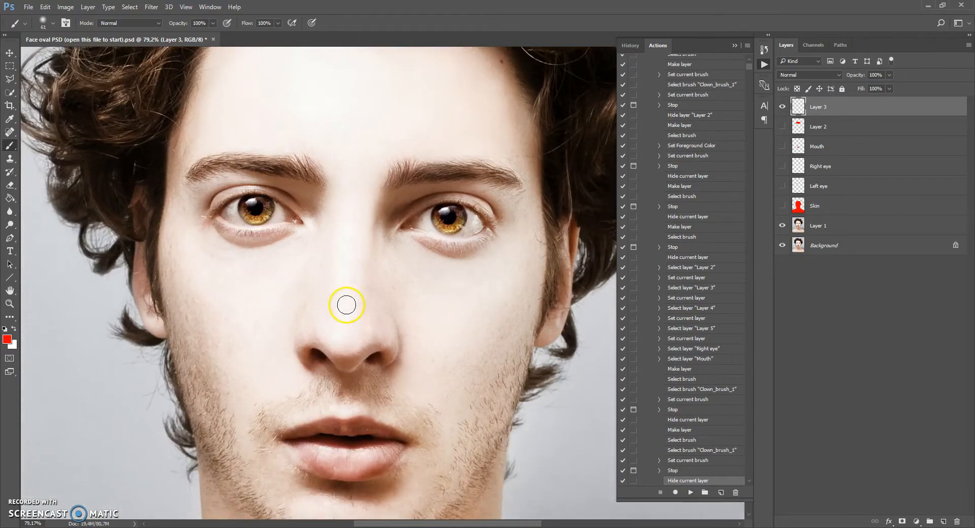
pyautogui.scroll(2, 344, 305)
pyautogui.moveTo(362, 226)
pyautogui.mouseDown()
pyautogui.moveTo(347, 211)
pyautogui.moveTo(335, 230)
pyautogui.moveTo(293, 380)
pyautogui.moveTo(304, 394)
pyautogui.moveTo(329, 380)
pyautogui.moveTo(353, 397)
pyautogui.moveTo(392, 388)
pyautogui.moveTo(403, 367)
pyautogui.moveTo(391, 296)
pyautogui.moveTo(355, 213)
pyautogui.moveTo(353, 253)
pyautogui.moveTo(357, 235)
pyautogui.moveTo(381, 368)
pyautogui.moveTo(342, 367)
pyautogui.moveTo(359, 359)
pyautogui.moveTo(333, 334)
pyautogui.moveTo(311, 368)
pyautogui.moveTo(336, 292)
pyautogui.moveTo(328, 304)
pyautogui.moveTo(365, 324)
pyautogui.moveTo(304, 381)
pyautogui.moveTo(328, 338)
pyautogui.moveTo(378, 323)
pyautogui.moveTo(382, 366)
pyautogui.moveTo(399, 368)
pyautogui.moveTo(404, 353)
pyautogui.moveTo(407, 374)
pyautogui.moveTo(396, 381)
pyautogui.moveTo(405, 356)
pyautogui.moveTo(391, 319)
pyautogui.moveTo(325, 360)
pyautogui.moveTo(323, 329)
pyautogui.moveTo(310, 350)
pyautogui.mouseUp()
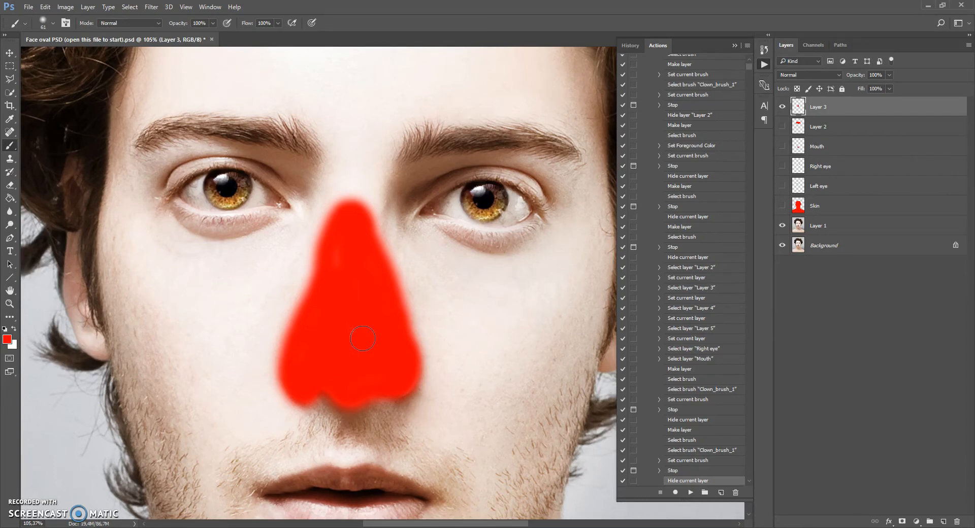
# Continue the action to its upper-lip stage and cover only the upper lip with red, undoing and repainting the first stroke.
pyautogui.click(690, 492)
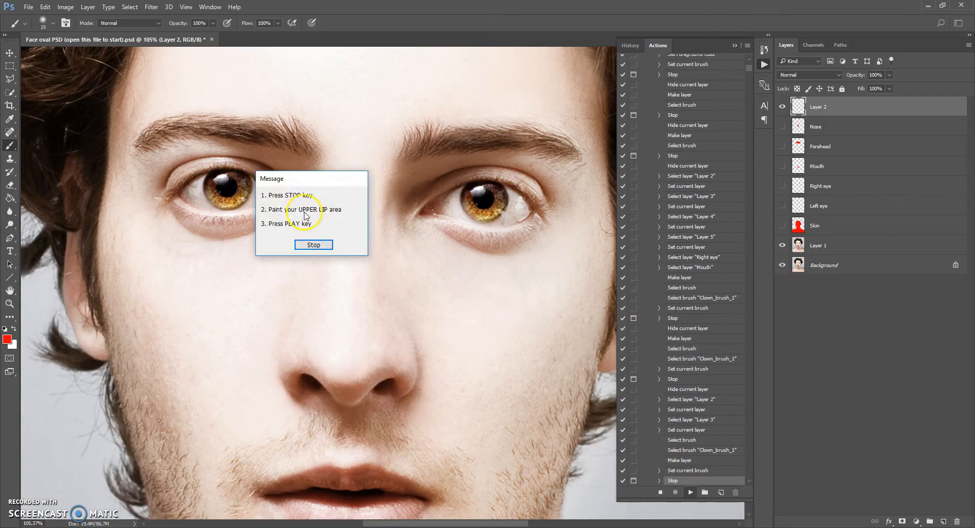
pyautogui.click(314, 245)
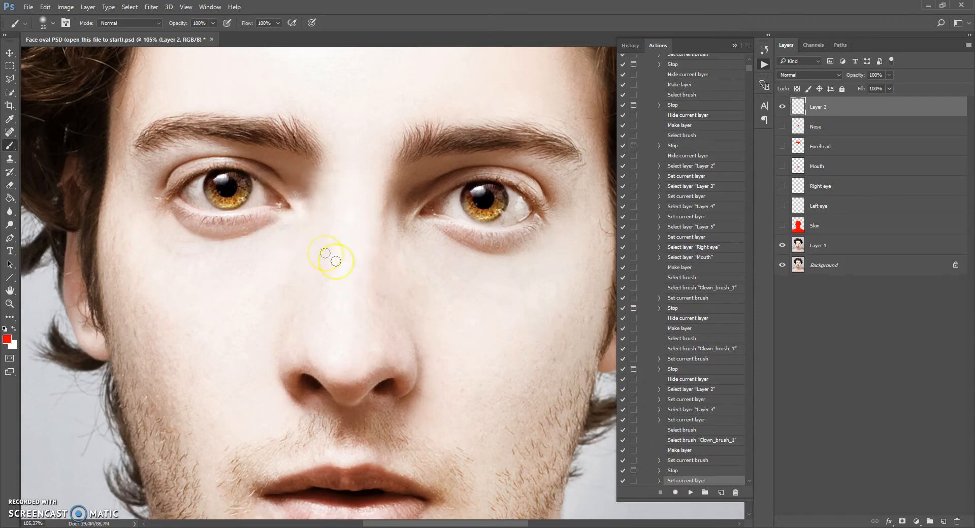
pyautogui.scroll(5, 364, 364)
pyautogui.scroll(3, 392, 337)
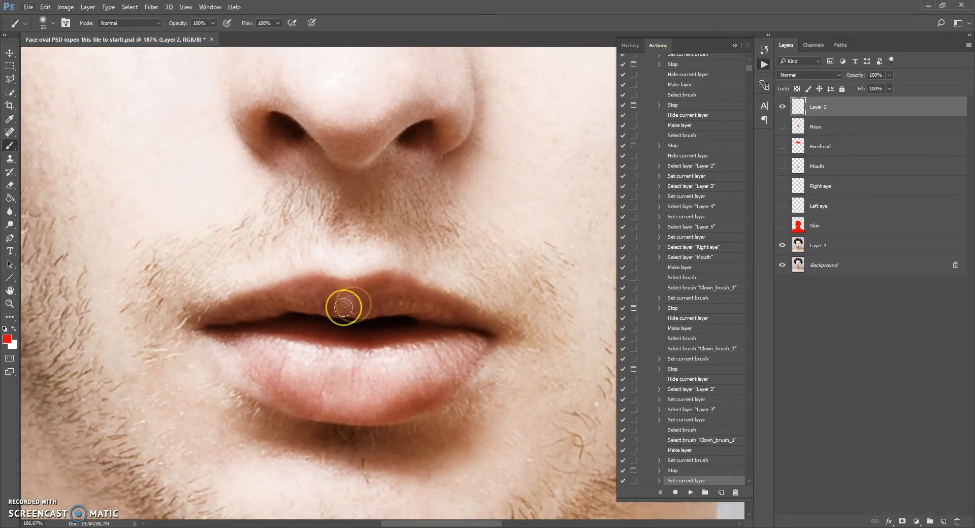
pyautogui.moveTo(516, 323)
pyautogui.mouseDown()
pyautogui.moveTo(321, 306)
pyautogui.moveTo(182, 320)
pyautogui.mouseUp()
pyautogui.hotkey('ctrl', 'z')
pyautogui.moveTo(503, 326)
pyautogui.mouseDown()
pyautogui.moveTo(312, 304)
pyautogui.moveTo(193, 318)
pyautogui.moveTo(318, 285)
pyautogui.moveTo(327, 296)
pyautogui.moveTo(321, 285)
pyautogui.moveTo(358, 295)
pyautogui.moveTo(338, 287)
pyautogui.moveTo(386, 283)
pyautogui.moveTo(377, 291)
pyautogui.moveTo(392, 284)
pyautogui.moveTo(468, 317)
pyautogui.moveTo(366, 292)
pyautogui.moveTo(399, 287)
pyautogui.moveTo(317, 290)
pyautogui.moveTo(222, 310)
pyautogui.moveTo(343, 300)
pyautogui.moveTo(383, 293)
pyautogui.mouseUp()
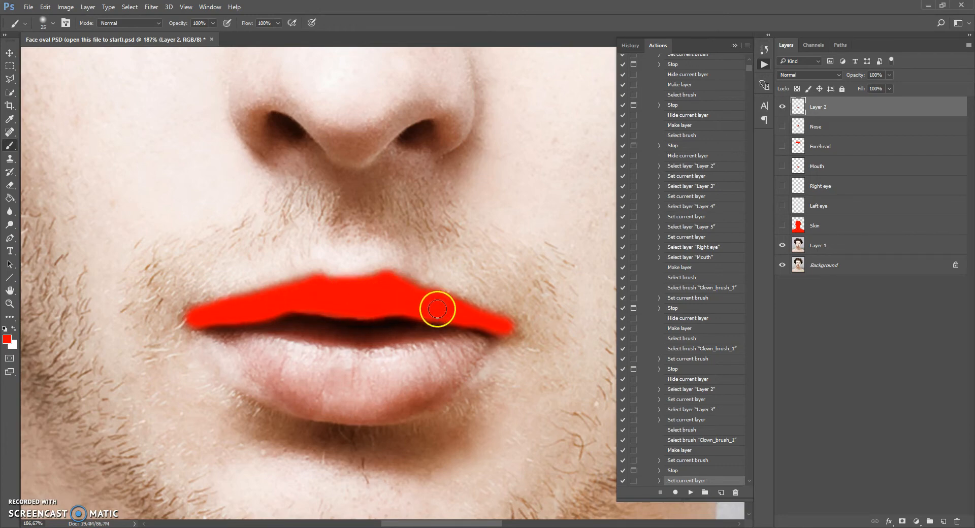
# Play the remaining steps of the action to generate the clown effect, and fit the whole portrait in view.
pyautogui.keyDown('alt'); pyautogui.scroll(-10, 383, 285); pyautogui.keyUp('alt')
pyautogui.keyDown('alt'); pyautogui.scroll(3, 432, 259); pyautogui.keyUp('alt')
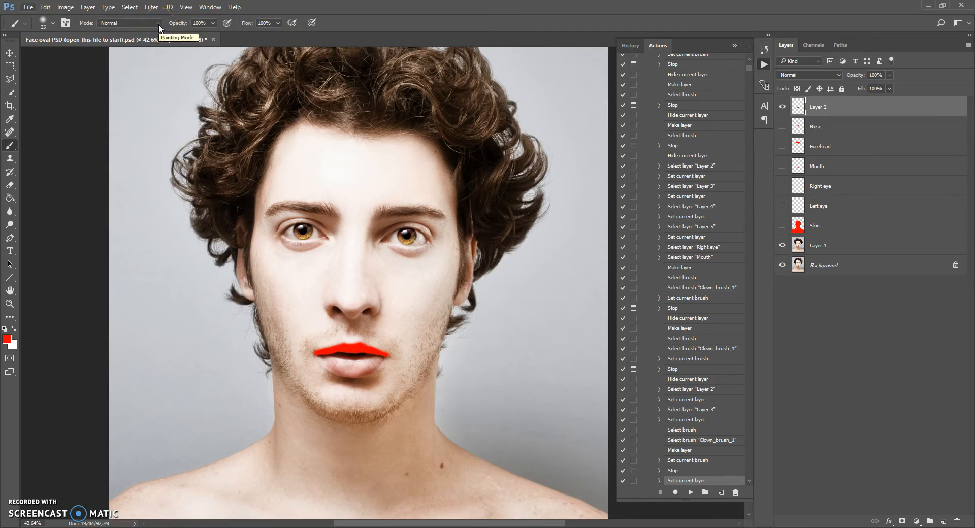
pyautogui.click(690, 492)
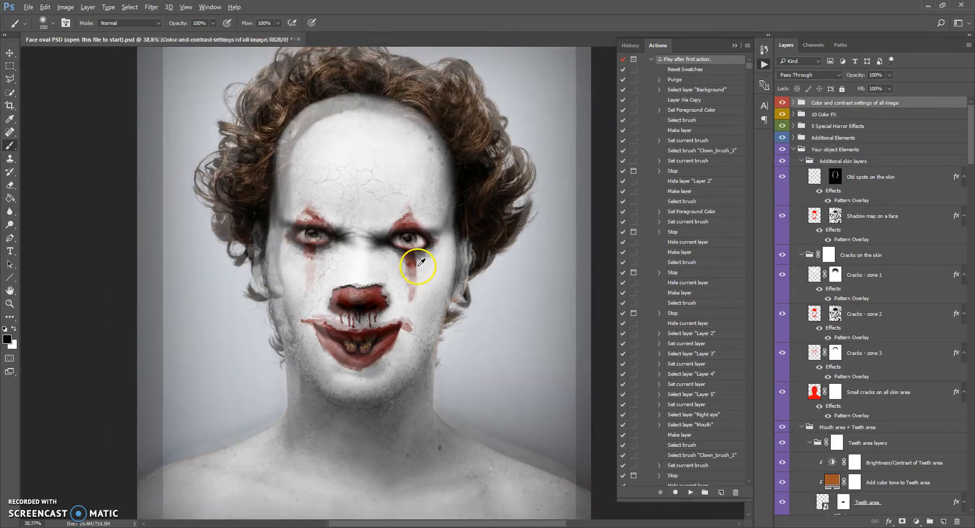
pyautogui.scroll(-1, 429, 257)
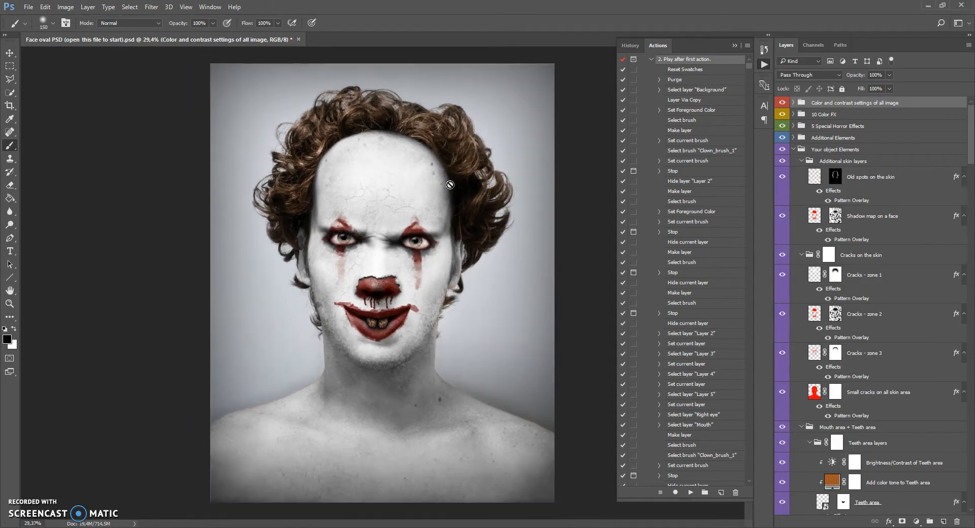
# Collapse the actions list and examine the generated layer groups for the skin, mouth, teeth and eye paint options.
pyautogui.click(733, 47)
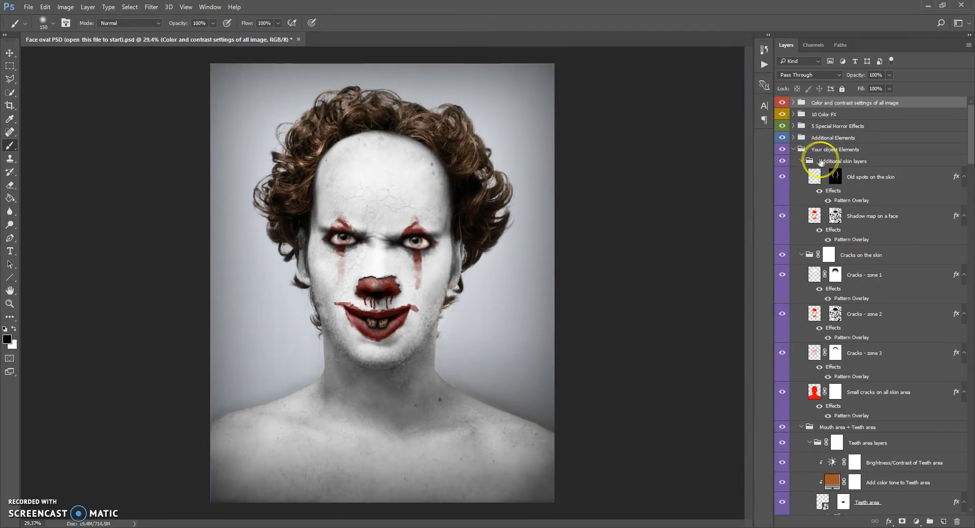
pyautogui.scroll(-15, 824, 162)
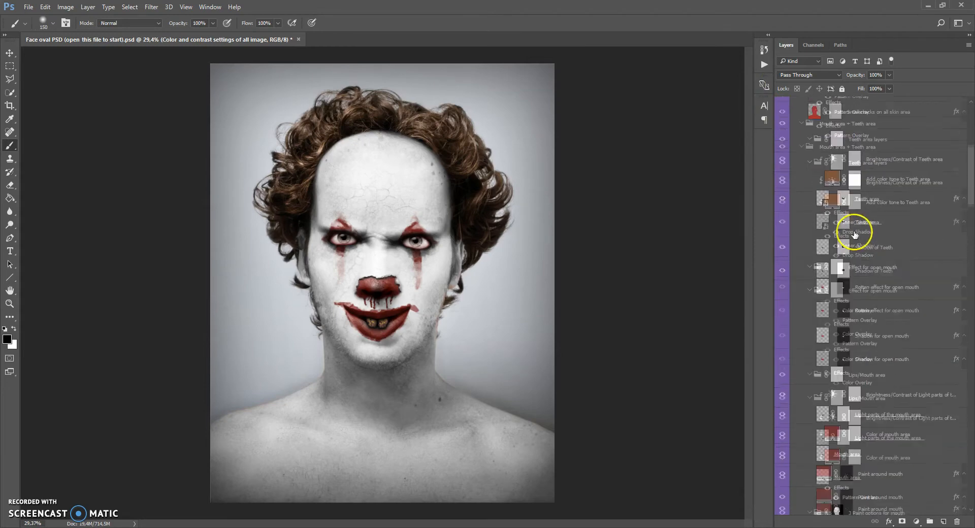
pyautogui.scroll(-5, 853, 239)
pyautogui.scroll(-10, 843, 274)
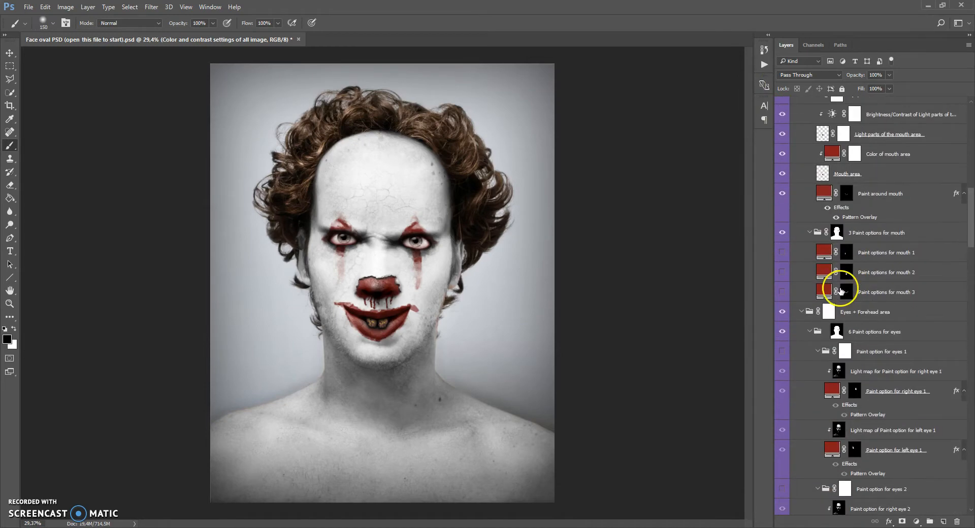
pyautogui.moveTo(967, 262); pyautogui.dragTo(899, 134)
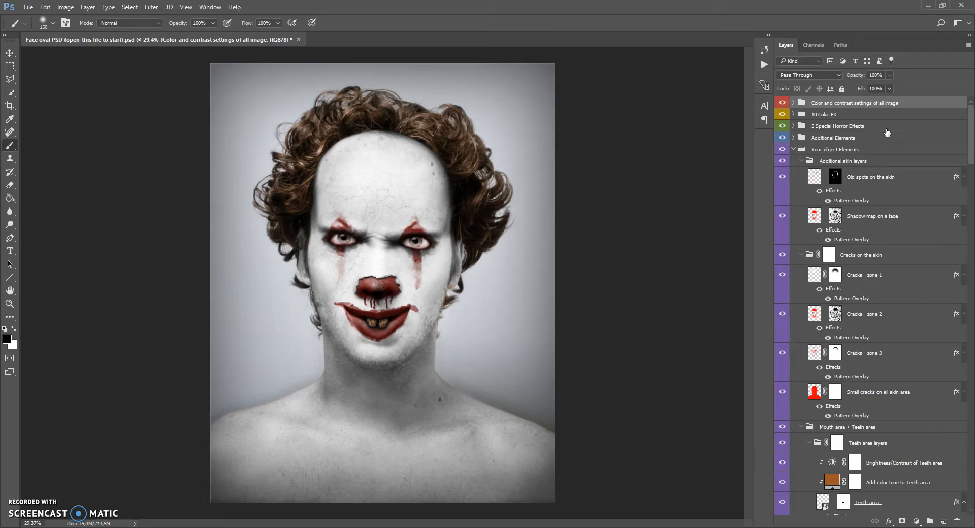
# Collapse all the layer groups and briefly check the subgroups inside the Your object Elements group.
pyautogui.click(799, 105)
pyautogui.keyDown('ctrl'); pyautogui.click(794, 103); pyautogui.keyUp('ctrl')
pyautogui.keyDown('ctrl'); pyautogui.click(794, 104); pyautogui.keyUp('ctrl')
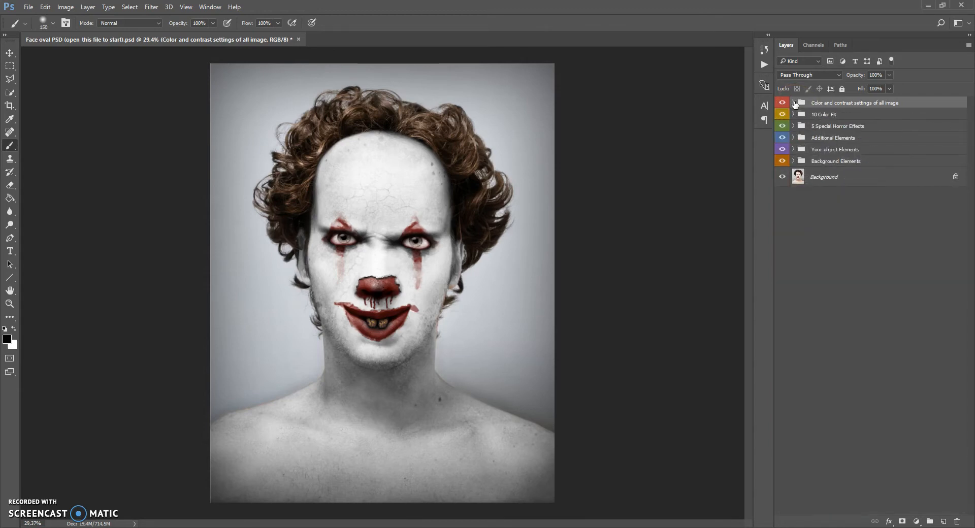
pyautogui.click(794, 150)
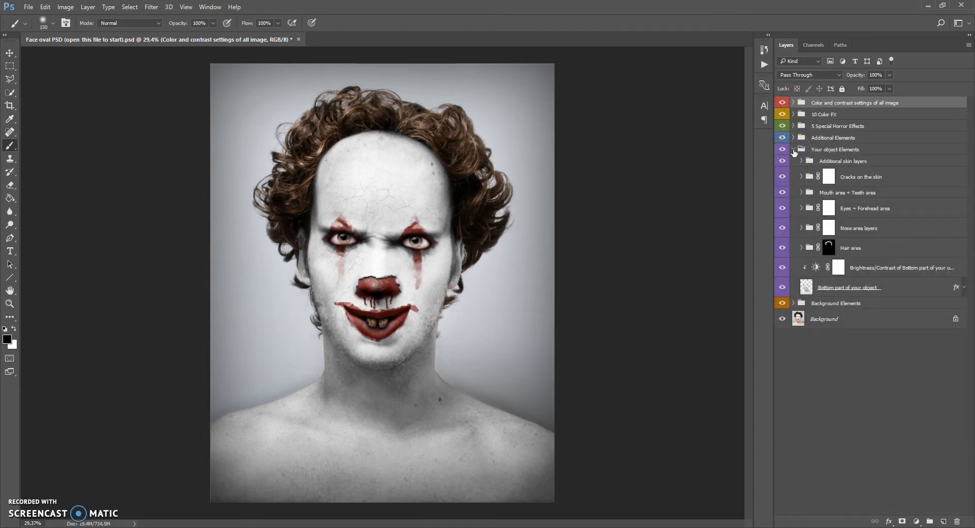
pyautogui.click(794, 151)
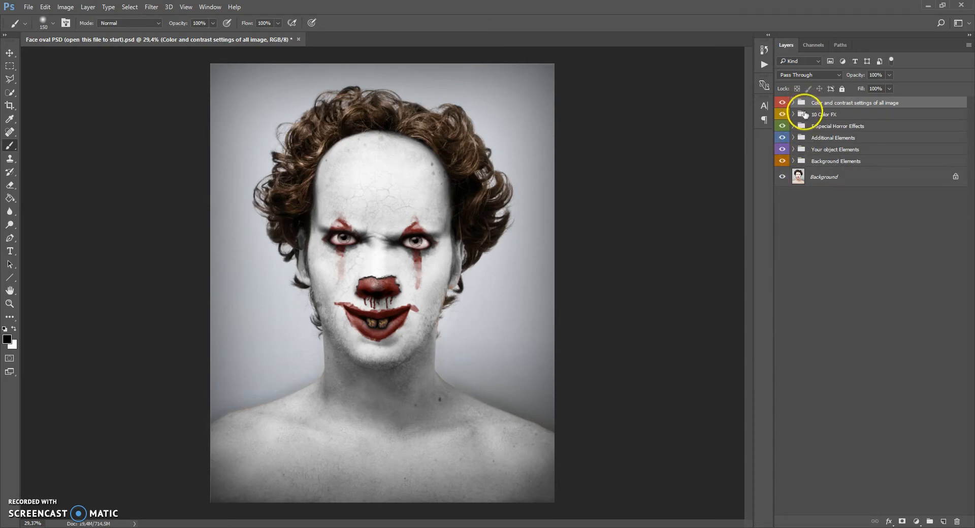
# Go through the top-level layer groups, from Background Elements up to Color and contrast settings of all image.
pyautogui.click(802, 125)
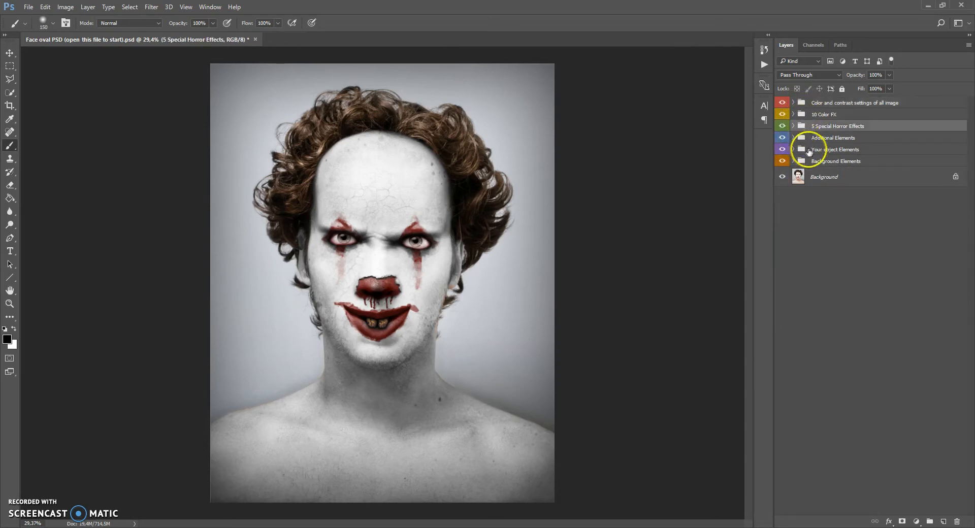
pyautogui.click(802, 162)
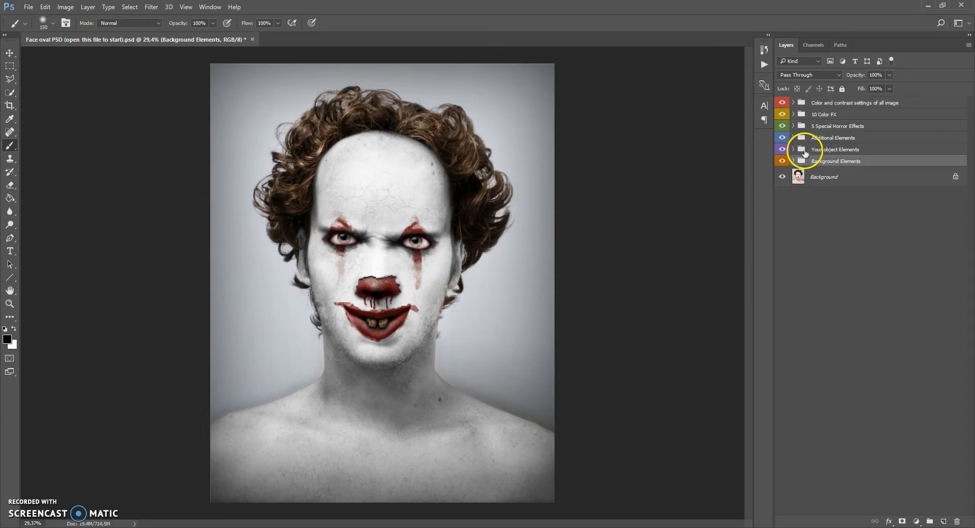
pyautogui.click(805, 151)
pyautogui.click(805, 137)
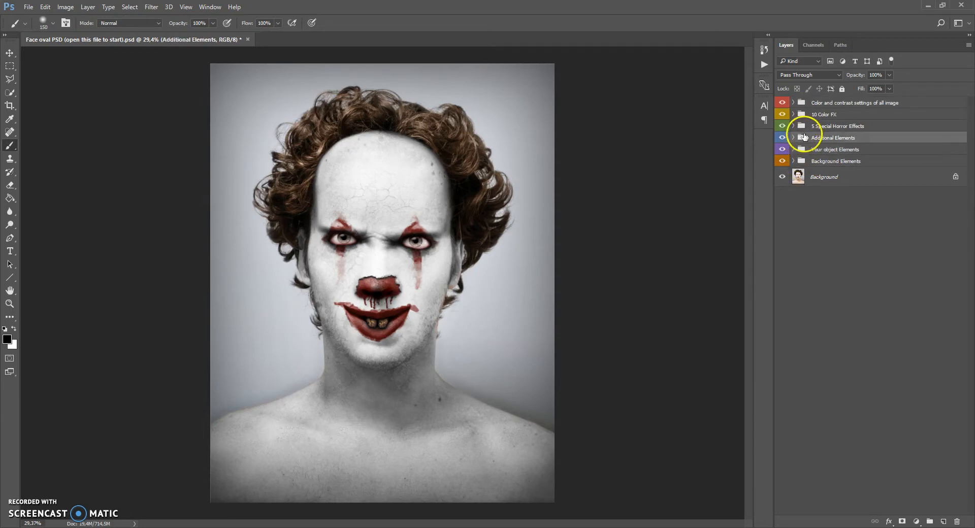
pyautogui.click(809, 127)
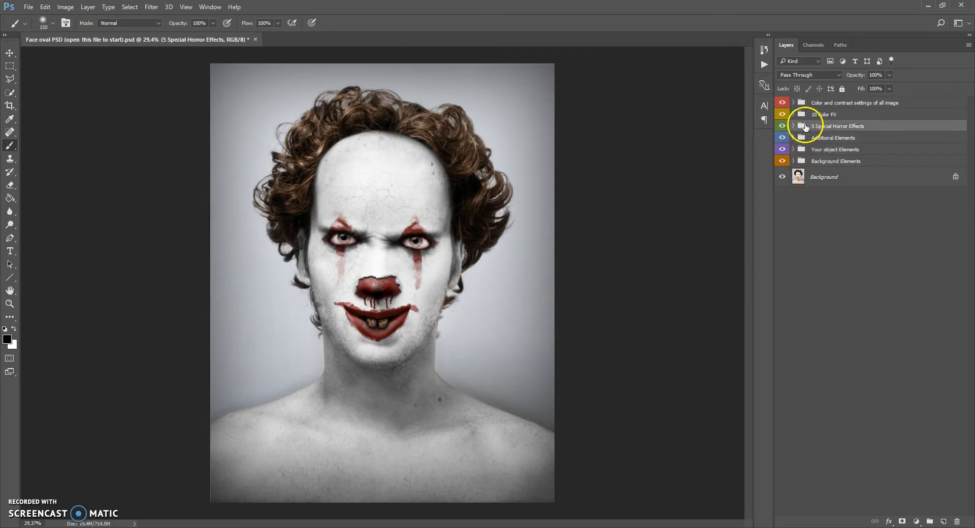
pyautogui.click(803, 116)
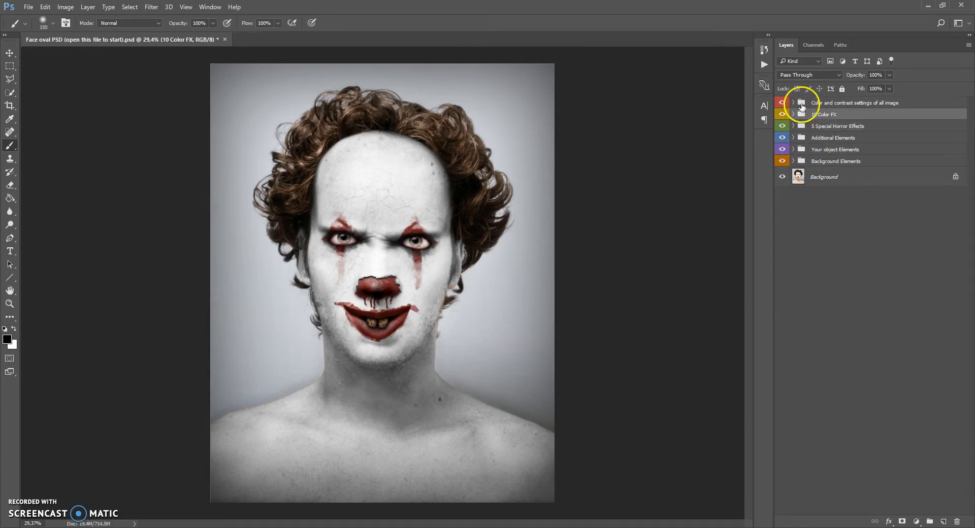
pyautogui.click(802, 104)
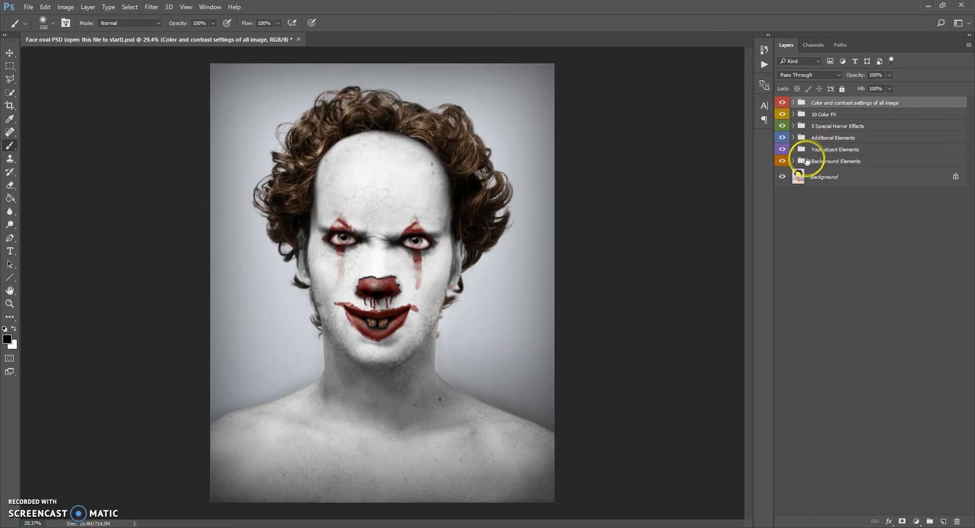
# Expand the Background Elements group, select its Black&White skin effect layer, and inspect the ear, jaw and neck edges for leftover skin colour.
pyautogui.click(805, 163)
pyautogui.click(793, 162)
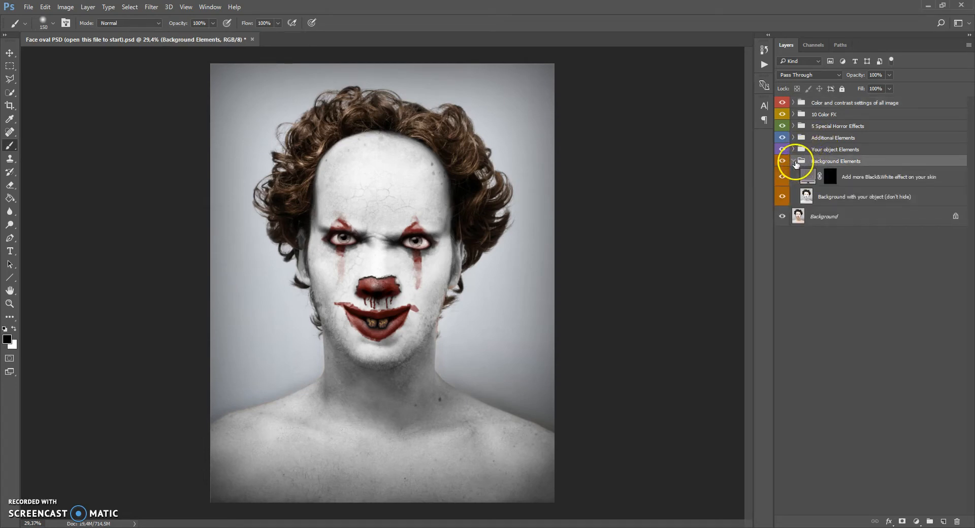
pyautogui.click(806, 180)
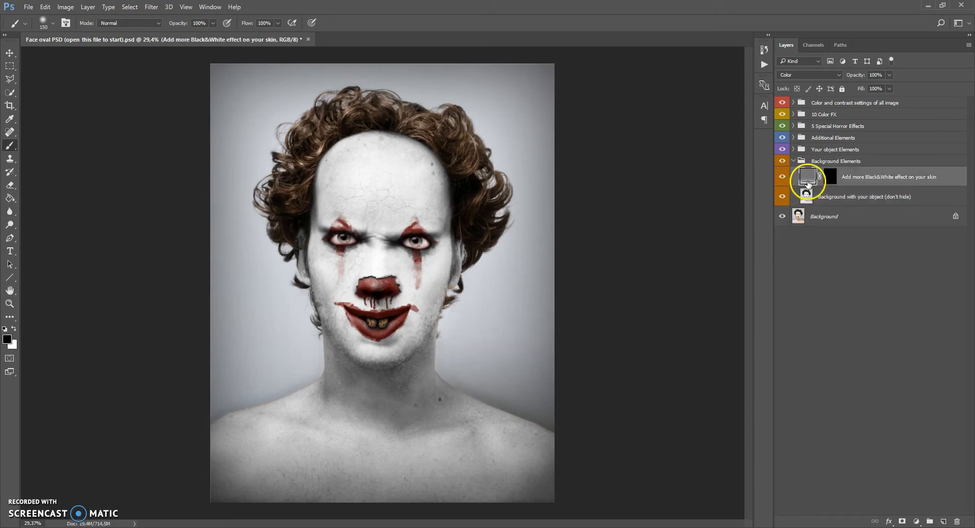
pyautogui.click(807, 197)
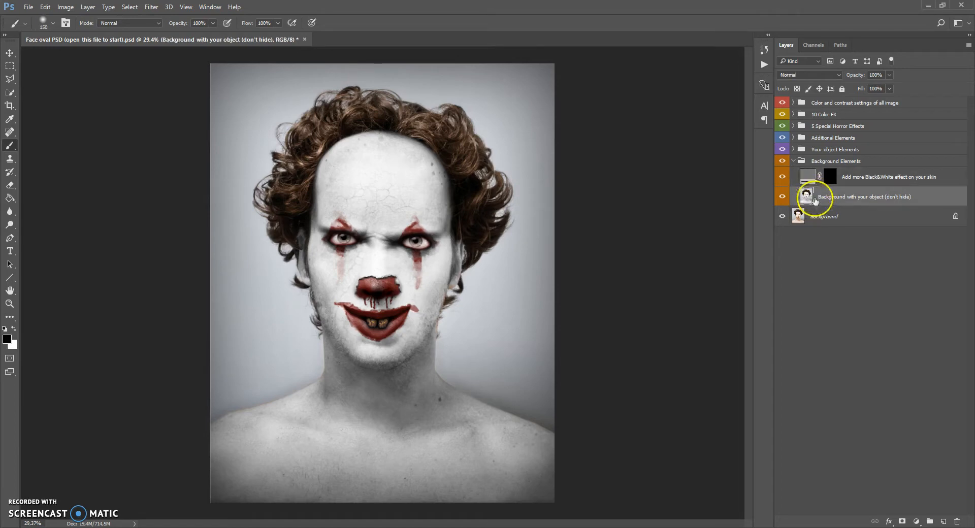
pyautogui.click(813, 178)
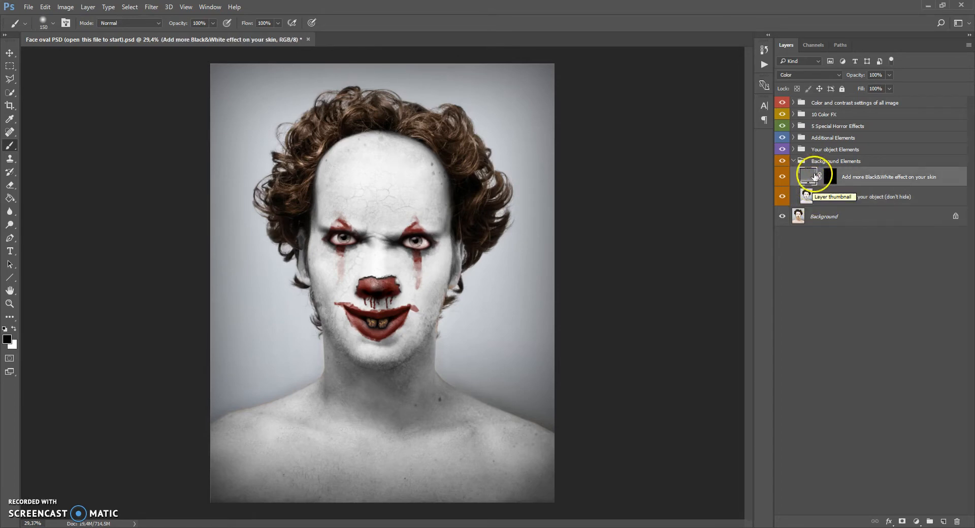
pyautogui.scroll(3, 446, 405)
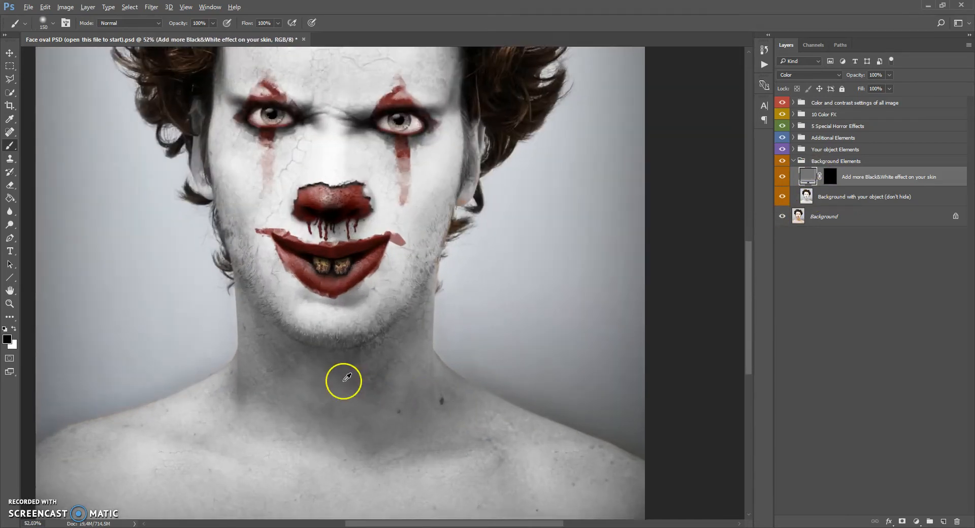
pyautogui.scroll(3, 347, 378)
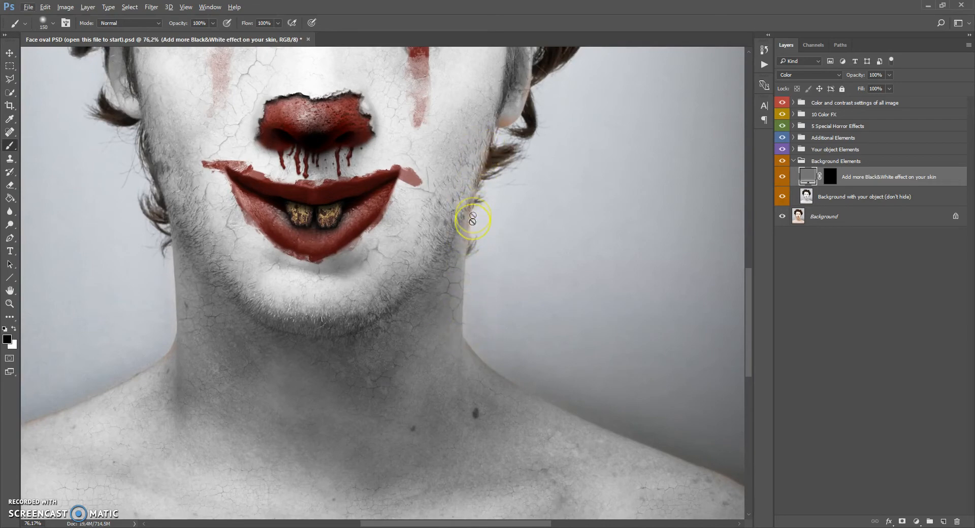
pyautogui.scroll(-3, 489, 147)
pyautogui.scroll(6, 544, 156)
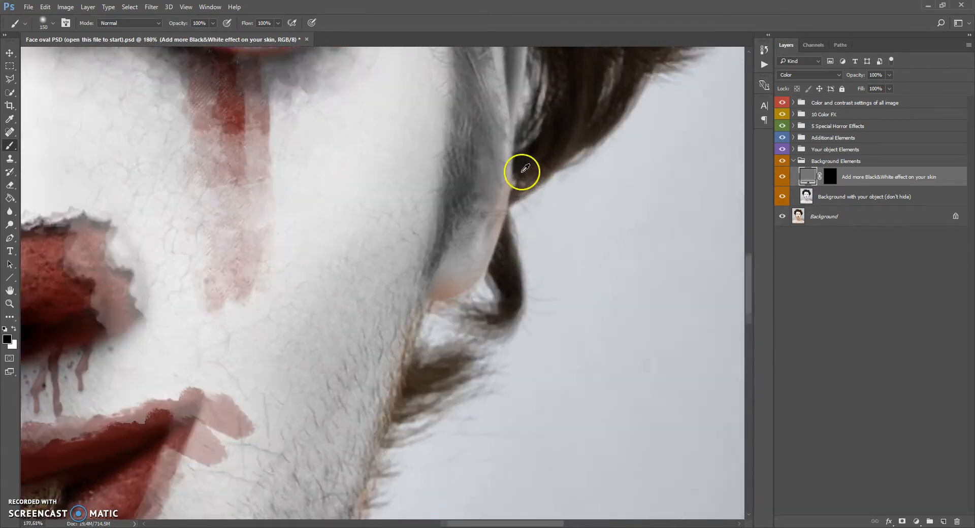
pyautogui.scroll(-5, 491, 221)
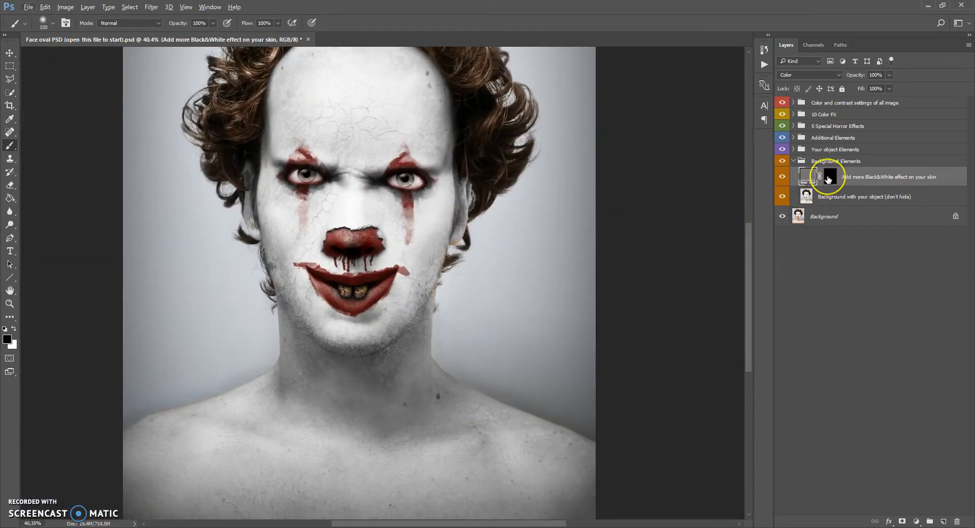
# Paint white on the Black&White skin effect layer's mask with a 61-pixel brush along the ears, jaw and neck edges to remove leftover colour.
pyautogui.moveTo(828, 178); pyautogui.dragTo(822, 212)
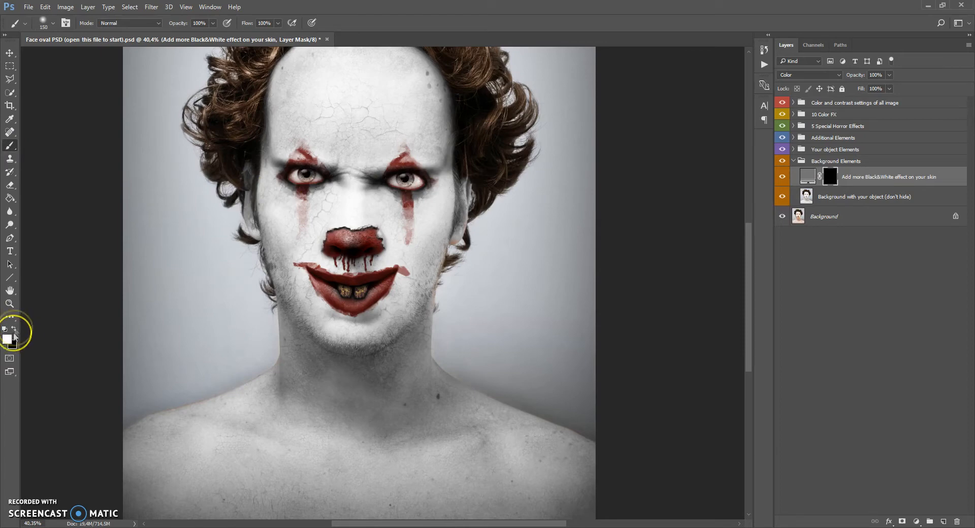
pyautogui.scroll(5, 483, 239)
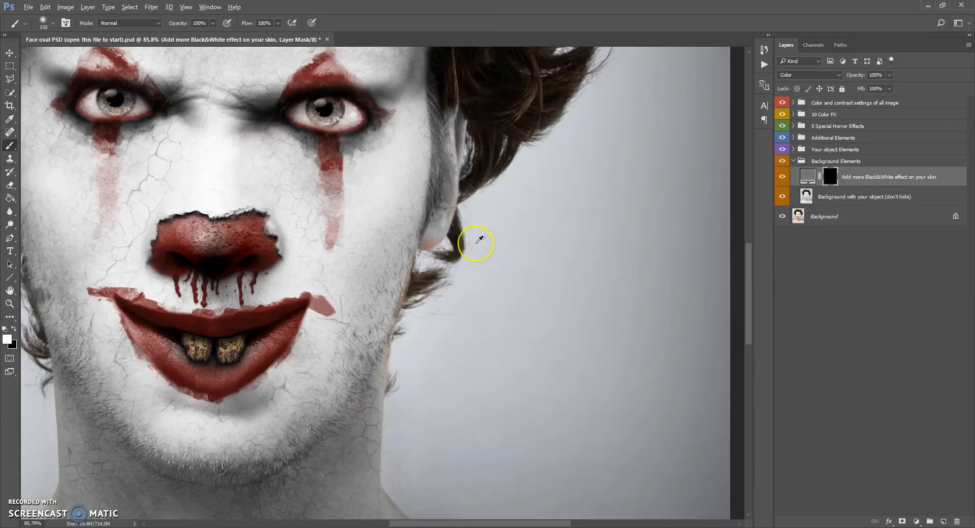
pyautogui.rightClick(460, 204)
pyautogui.click(536, 232)
pyautogui.moveTo(456, 200)
pyautogui.mouseDown()
pyautogui.moveTo(423, 246)
pyautogui.moveTo(421, 278)
pyautogui.moveTo(409, 261)
pyautogui.moveTo(399, 291)
pyautogui.mouseUp()
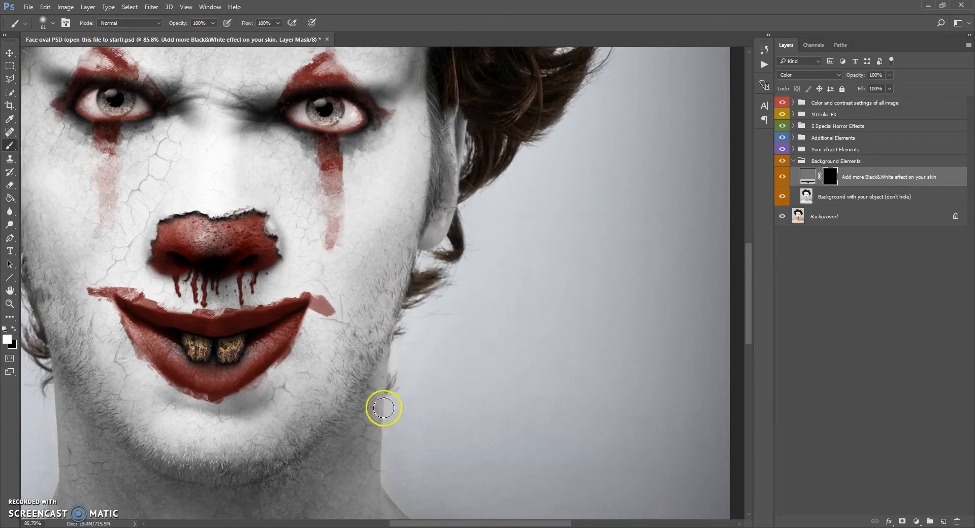
pyautogui.scroll(-5, 381, 348)
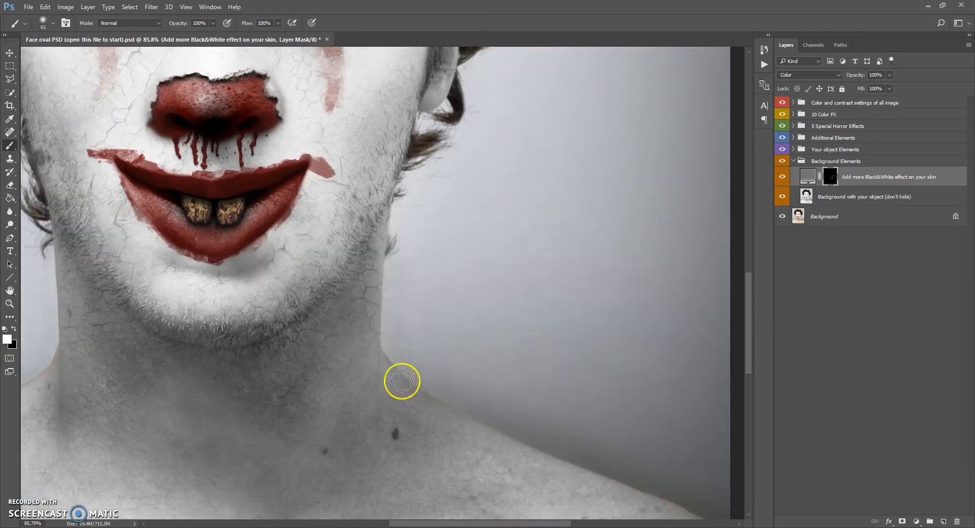
pyautogui.scroll(-3, 564, 431)
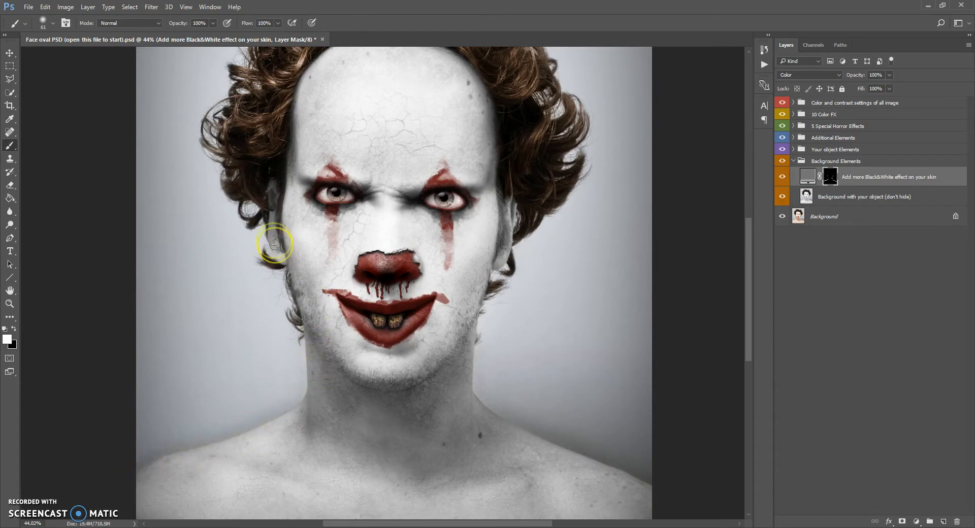
pyautogui.scroll(2, 467, 174)
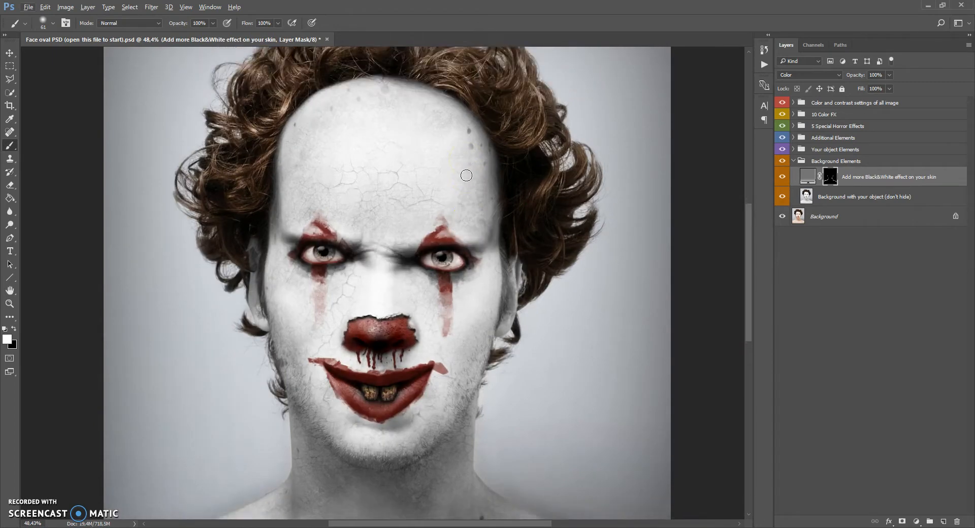
pyautogui.scroll(2, 466, 175)
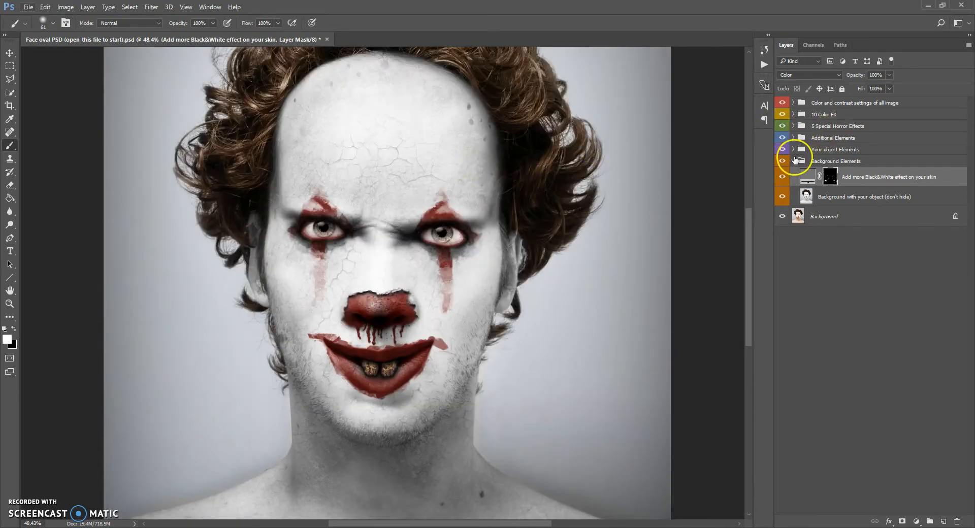
# Collapse the Background Elements group, expand Your object Elements, and select the Brightness/Contrast adjustment above the Bottom part of your object layer.
pyautogui.click(793, 161)
pyautogui.click(795, 151)
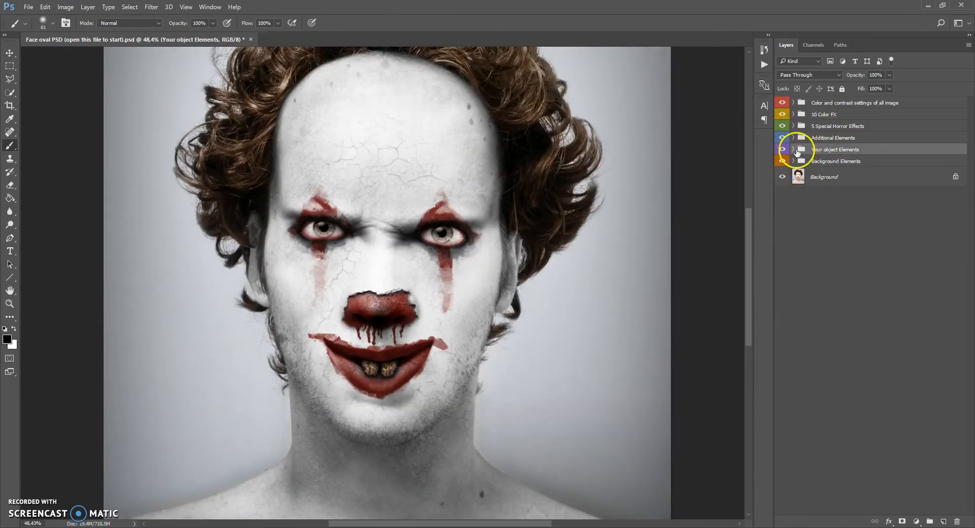
pyautogui.click(794, 150)
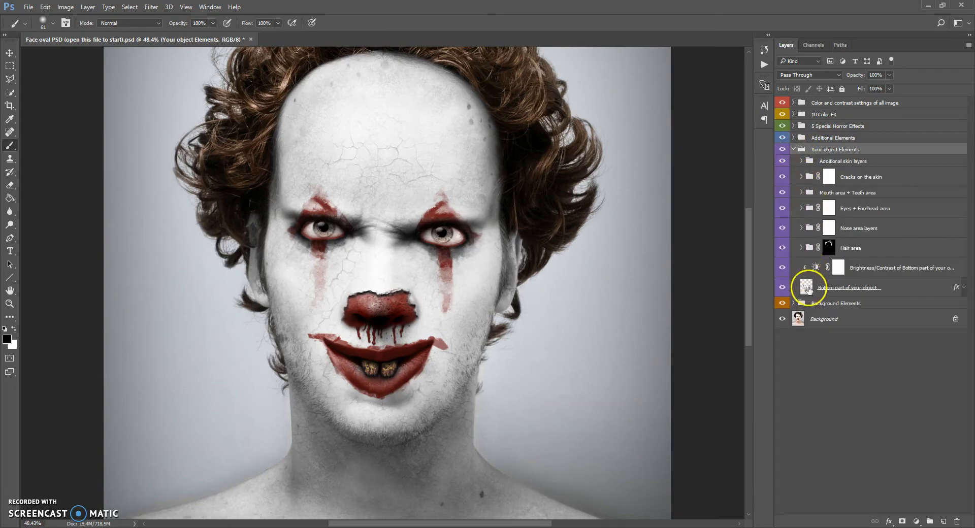
pyautogui.click(808, 288)
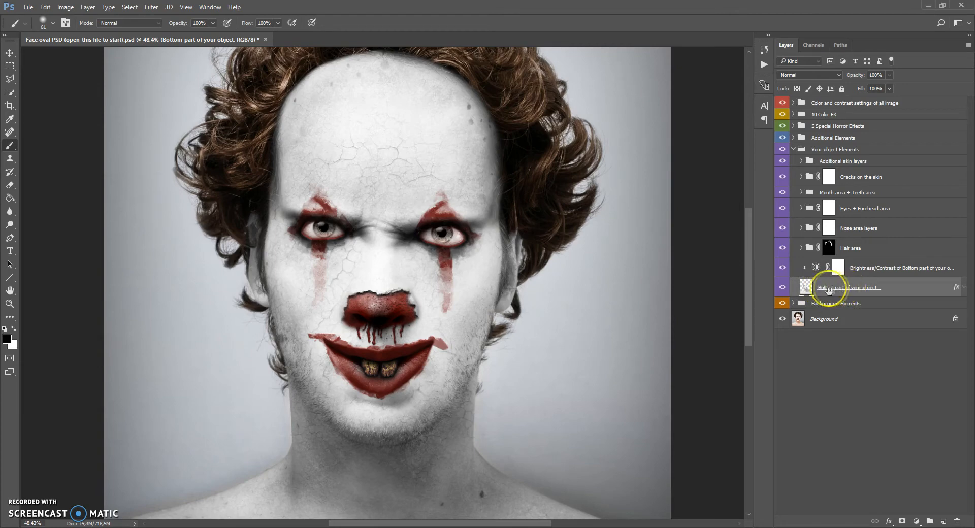
pyautogui.click(816, 266)
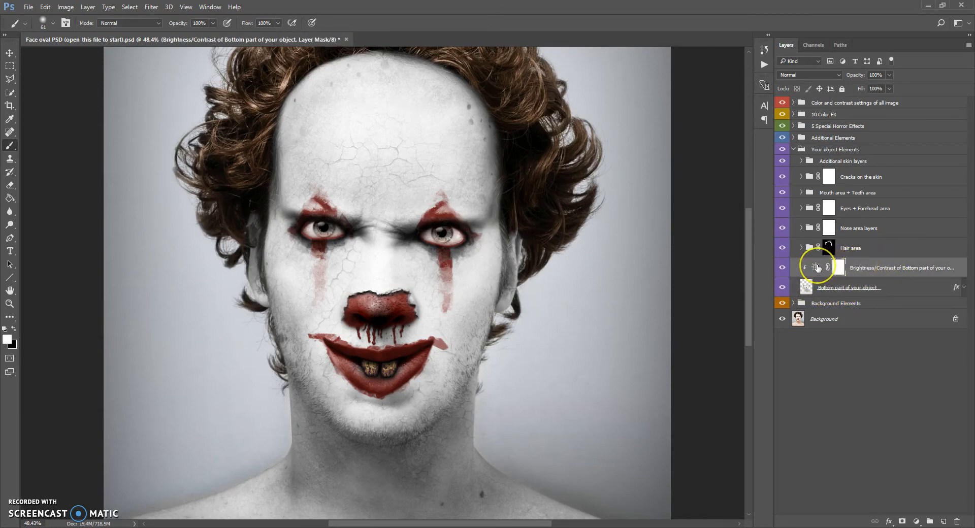
# Try brightness values of -46 and 4 on the bottom part's Brightness/Contrast adjustment, and settle on -1.
pyautogui.doubleClick(816, 267)
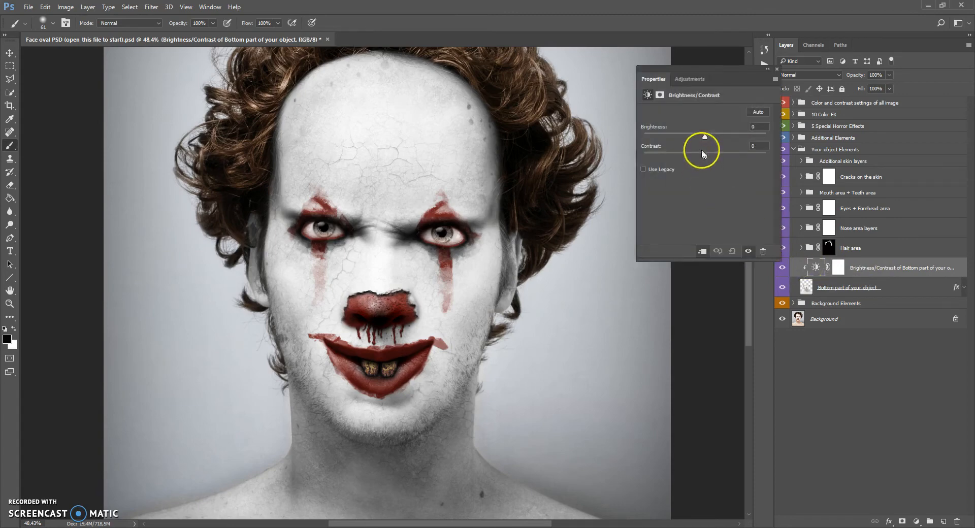
pyautogui.moveTo(689, 136)
pyautogui.mouseDown()
pyautogui.moveTo(679, 137)
pyautogui.moveTo(732, 139)
pyautogui.moveTo(686, 138)
pyautogui.mouseUp()
pyautogui.scroll(-3, 532, 186)
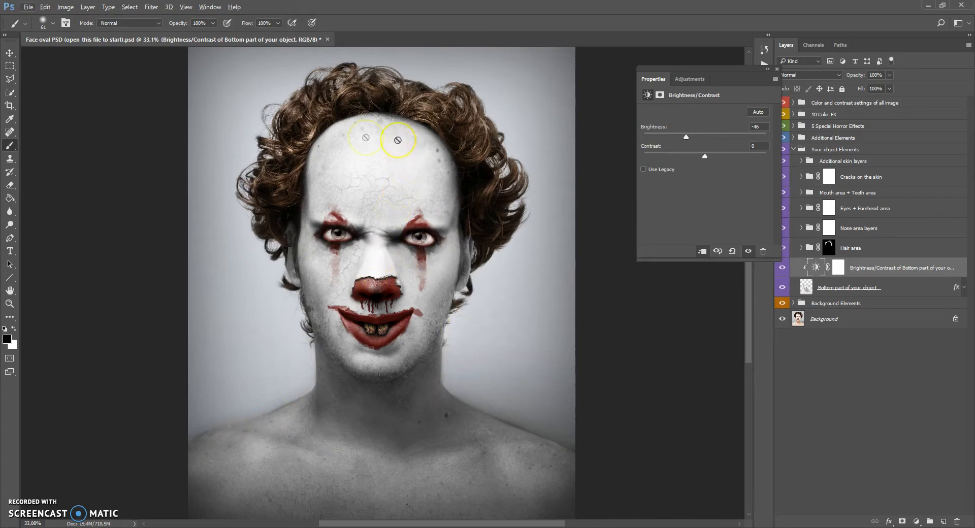
pyautogui.moveTo(688, 142); pyautogui.dragTo(710, 139)
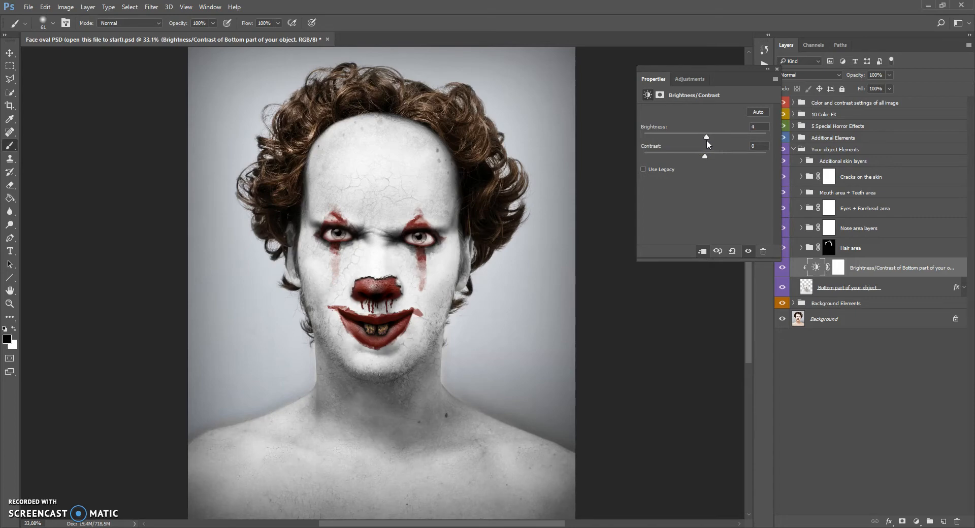
pyautogui.moveTo(709, 139)
pyautogui.mouseDown()
pyautogui.moveTo(728, 138)
pyautogui.moveTo(701, 139)
pyautogui.moveTo(728, 139)
pyautogui.moveTo(704, 139)
pyautogui.mouseUp()
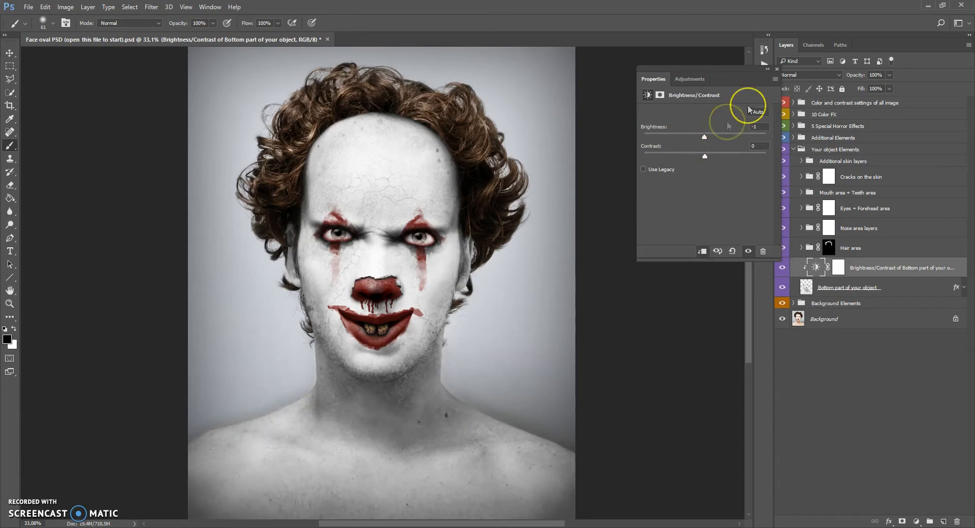
pyautogui.click(774, 70)
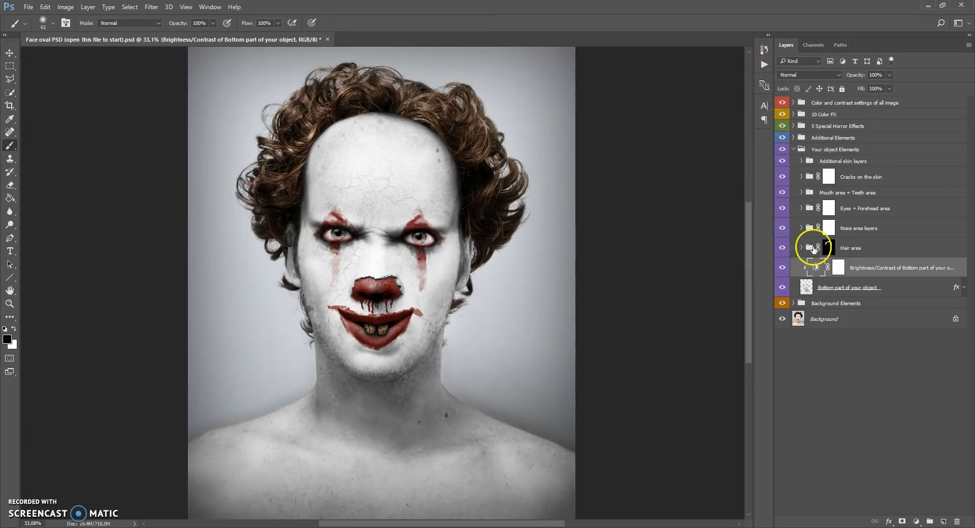
# Expand the Hair area group and turn on its orange color tone layer to tint the hair.
pyautogui.click(809, 249)
pyautogui.click(801, 248)
pyautogui.click(822, 286)
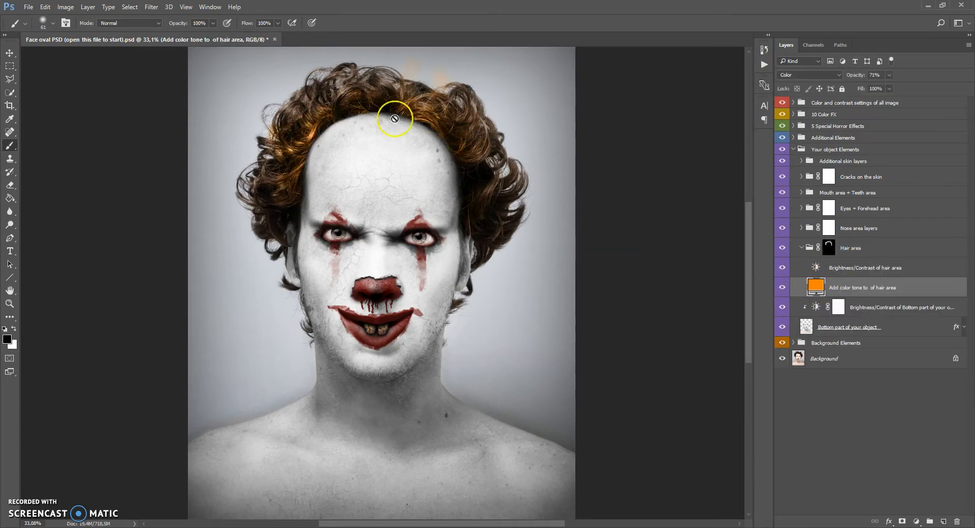
pyautogui.scroll(4, 429, 147)
pyautogui.scroll(3, 386, 148)
pyautogui.scroll(2, 385, 185)
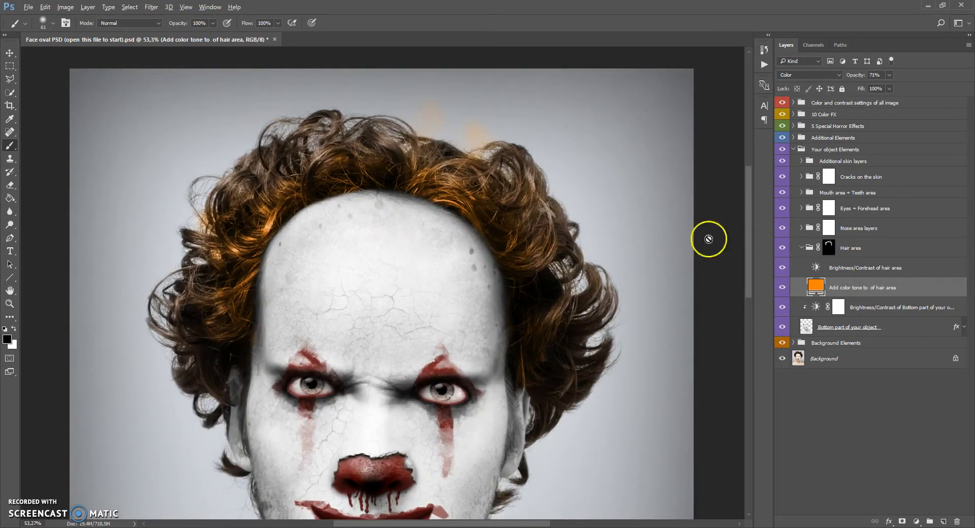
# Change the fill of the hair area's color tone layer to the red-orange #ff3c00.
pyautogui.doubleClick(816, 286)
pyautogui.moveTo(684, 303); pyautogui.dragTo(699, 328)
pyautogui.moveTo(702, 255); pyautogui.dragTo(692, 328)
pyautogui.click(777, 200)
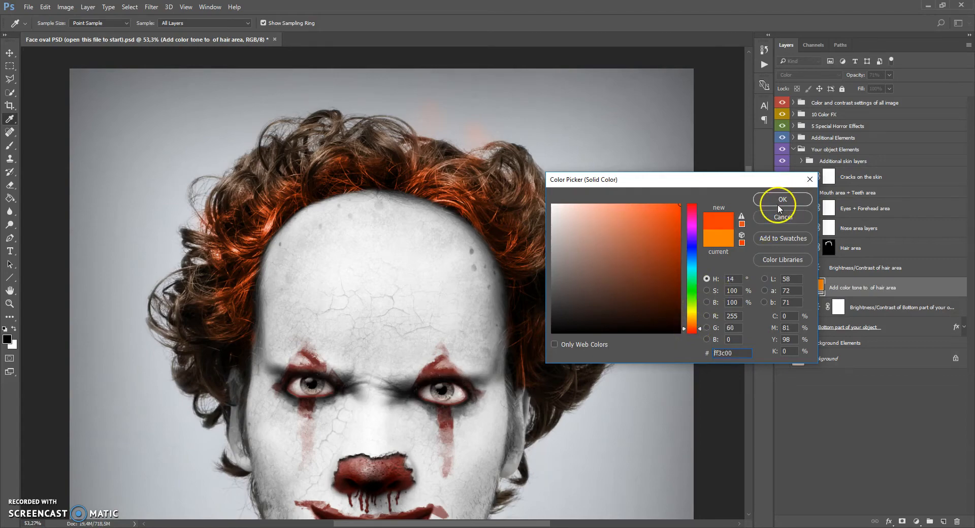
pyautogui.press('b')
pyautogui.scroll(-2, 333, 184)
pyautogui.scroll(-4, 333, 185)
pyautogui.scroll(4, 388, 103)
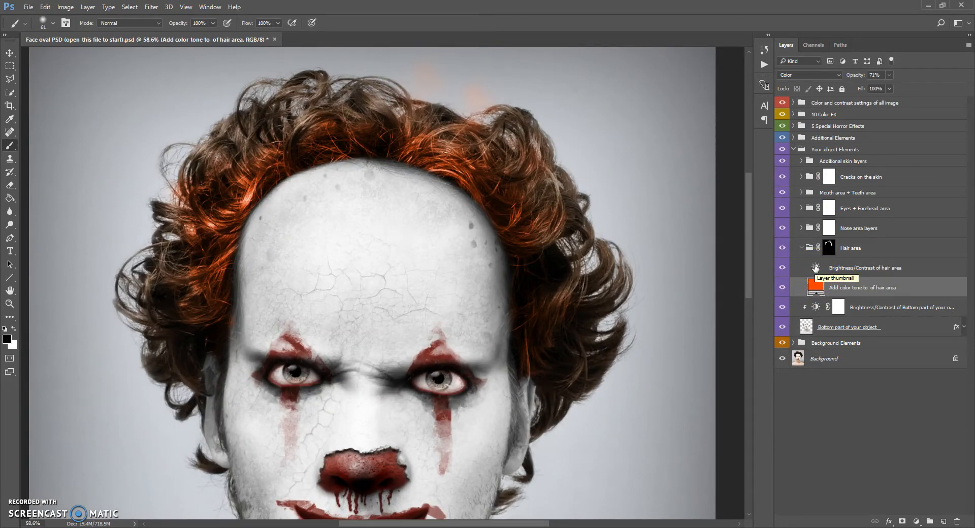
# Raise the brightness to about 78 on the hair area's Brightness/Contrast adjustment.
pyautogui.doubleClick(815, 267)
pyautogui.moveTo(706, 139); pyautogui.dragTo(738, 139)
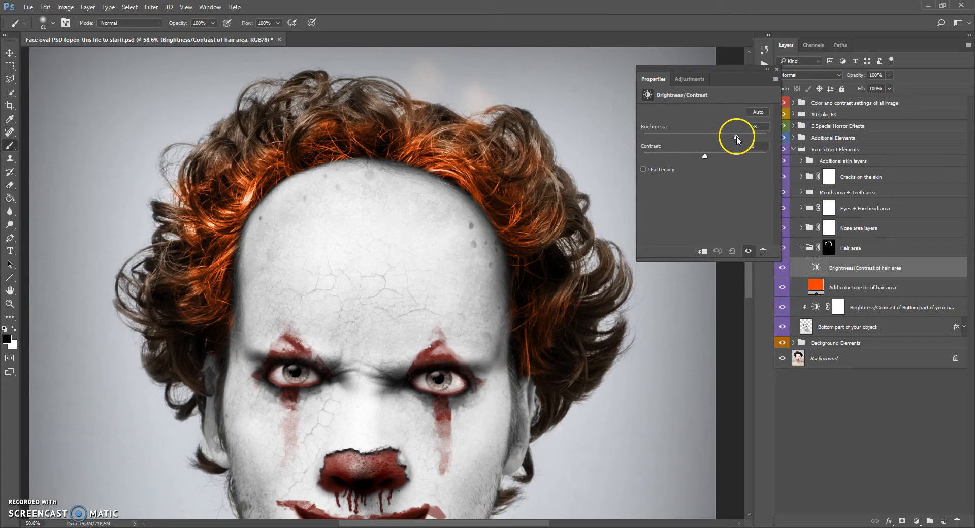
pyautogui.click(777, 69)
pyautogui.hotkey('ctrl', '0')
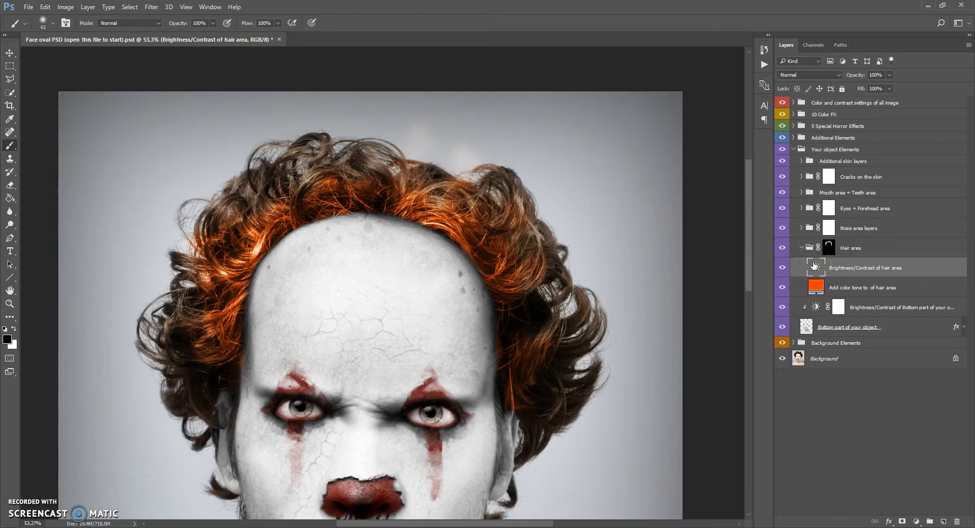
# Paint white on the Hair area group's mask with a 199-pixel brush to extend the orange tint over all the curls and side locks.
pyautogui.click(828, 248)
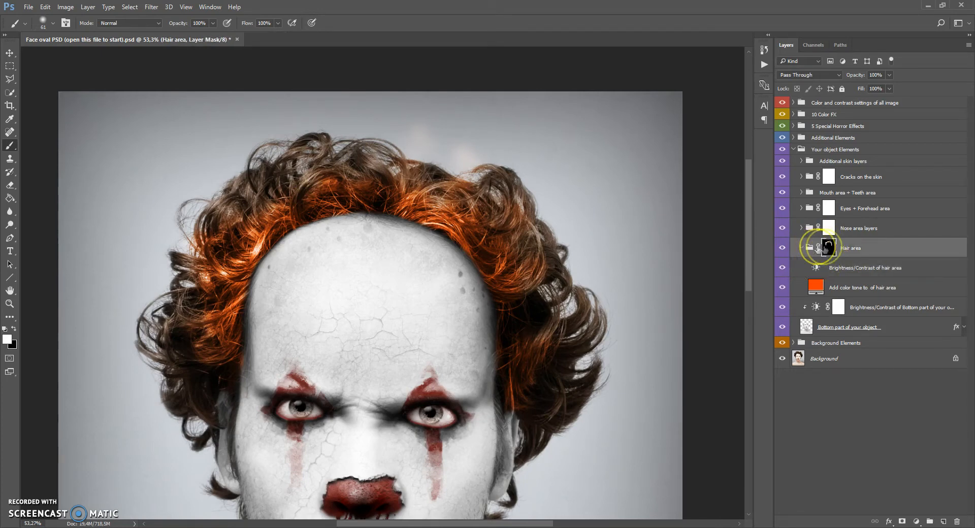
pyautogui.click(11, 57)
pyautogui.click(10, 146)
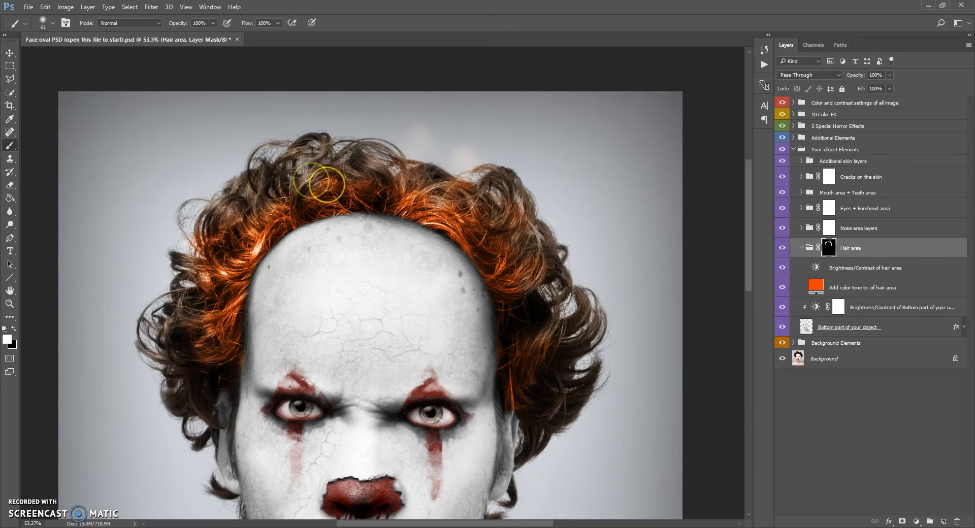
pyautogui.rightClick(436, 210)
pyautogui.moveTo(465, 215); pyautogui.dragTo(466, 215)
pyautogui.click(351, 175)
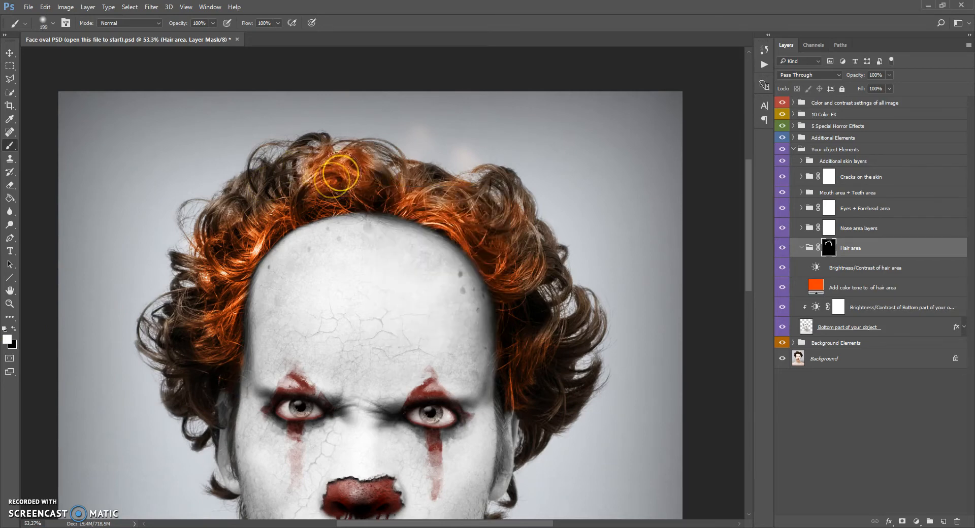
pyautogui.moveTo(228, 244)
pyautogui.mouseDown()
pyautogui.moveTo(220, 305)
pyautogui.moveTo(189, 329)
pyautogui.moveTo(186, 386)
pyautogui.moveTo(209, 397)
pyautogui.moveTo(224, 365)
pyautogui.moveTo(201, 391)
pyautogui.moveTo(181, 392)
pyautogui.moveTo(209, 412)
pyautogui.moveTo(196, 427)
pyautogui.mouseUp()
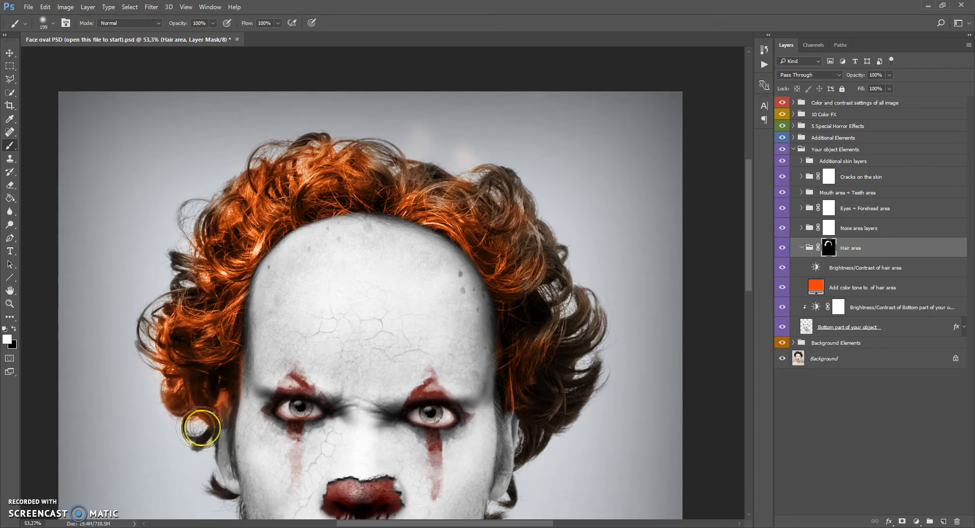
pyautogui.moveTo(533, 290)
pyautogui.mouseDown()
pyautogui.moveTo(497, 192)
pyautogui.moveTo(538, 309)
pyautogui.moveTo(571, 346)
pyautogui.moveTo(568, 319)
pyautogui.moveTo(548, 361)
pyautogui.moveTo(558, 407)
pyautogui.moveTo(541, 418)
pyautogui.moveTo(558, 412)
pyautogui.moveTo(535, 438)
pyautogui.moveTo(534, 364)
pyautogui.moveTo(505, 264)
pyautogui.moveTo(476, 213)
pyautogui.moveTo(432, 184)
pyautogui.moveTo(402, 192)
pyautogui.moveTo(370, 167)
pyautogui.moveTo(391, 159)
pyautogui.moveTo(337, 164)
pyautogui.moveTo(316, 153)
pyautogui.moveTo(242, 181)
pyautogui.moveTo(168, 328)
pyautogui.moveTo(177, 313)
pyautogui.moveTo(189, 324)
pyautogui.moveTo(178, 312)
pyautogui.moveTo(234, 460)
pyautogui.mouseUp()
pyautogui.scroll(-1, 200, 396)
pyautogui.moveTo(530, 462)
pyautogui.mouseDown()
pyautogui.moveTo(516, 457)
pyautogui.moveTo(496, 483)
pyautogui.moveTo(499, 472)
pyautogui.mouseUp()
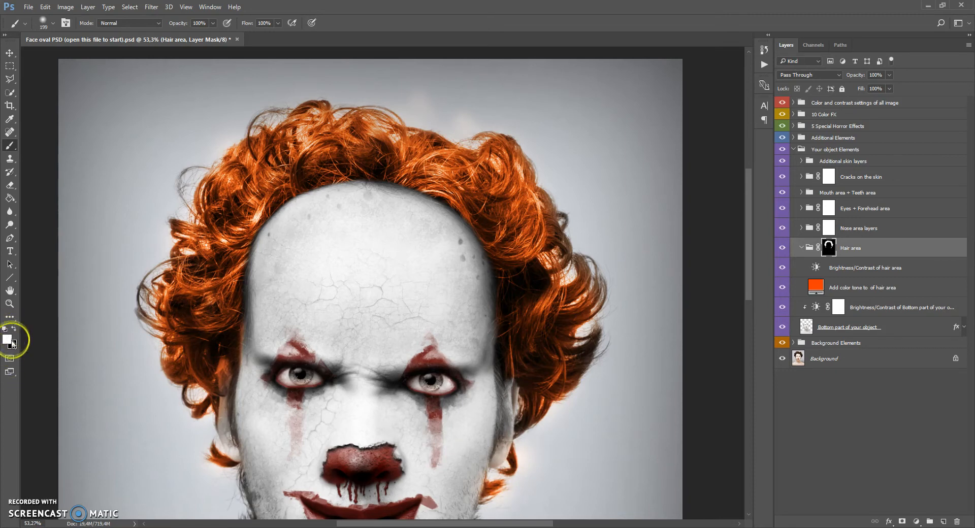
# Paint black on the Hair area mask with a 124-pixel brush around the outer hair edges to remove tint spilling onto the background and ears.
pyautogui.rightClick(269, 211)
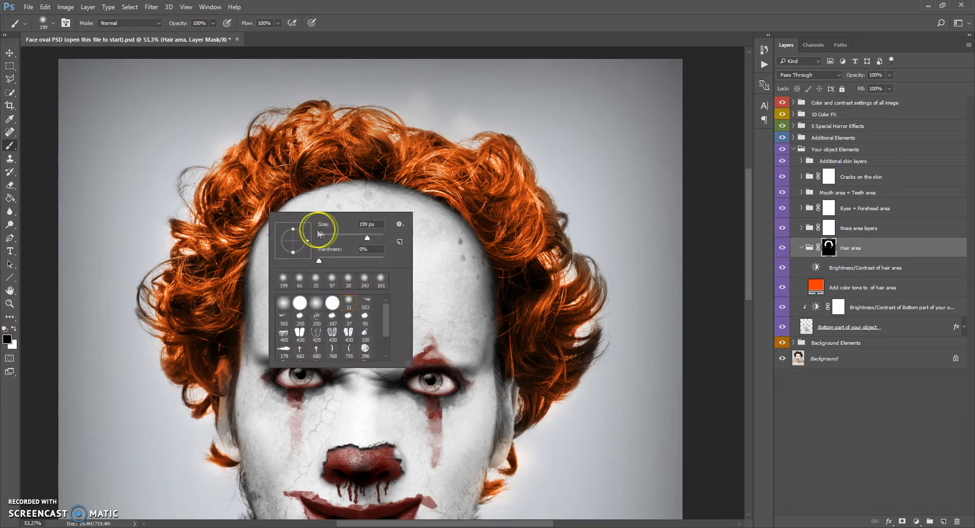
pyautogui.moveTo(429, 113)
pyautogui.mouseDown()
pyautogui.moveTo(470, 126)
pyautogui.moveTo(489, 112)
pyautogui.mouseUp()
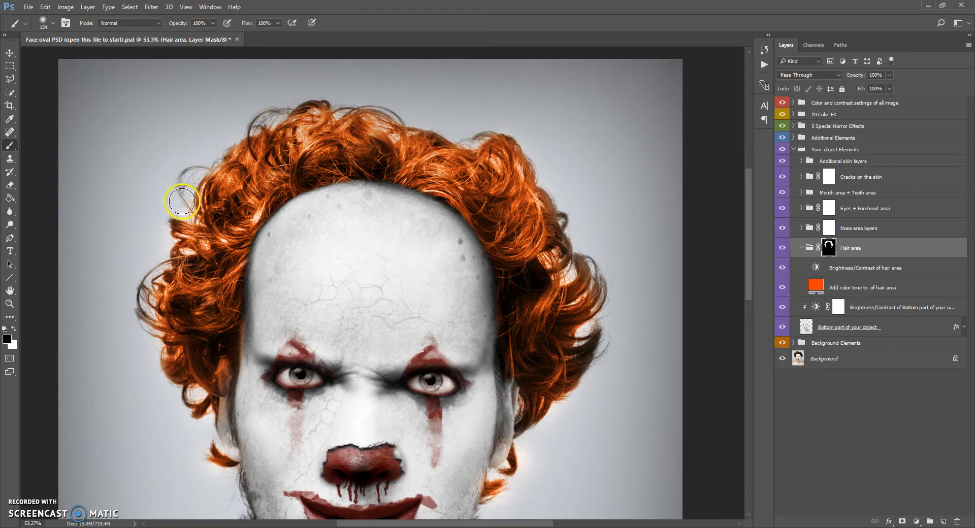
pyautogui.moveTo(163, 259)
pyautogui.mouseDown()
pyautogui.moveTo(149, 282)
pyautogui.moveTo(152, 310)
pyautogui.moveTo(131, 325)
pyautogui.moveTo(145, 324)
pyautogui.moveTo(158, 393)
pyautogui.moveTo(198, 400)
pyautogui.moveTo(191, 393)
pyautogui.moveTo(188, 430)
pyautogui.moveTo(205, 447)
pyautogui.moveTo(230, 446)
pyautogui.moveTo(224, 365)
pyautogui.moveTo(225, 404)
pyautogui.moveTo(250, 335)
pyautogui.moveTo(250, 385)
pyautogui.moveTo(230, 442)
pyautogui.mouseUp()
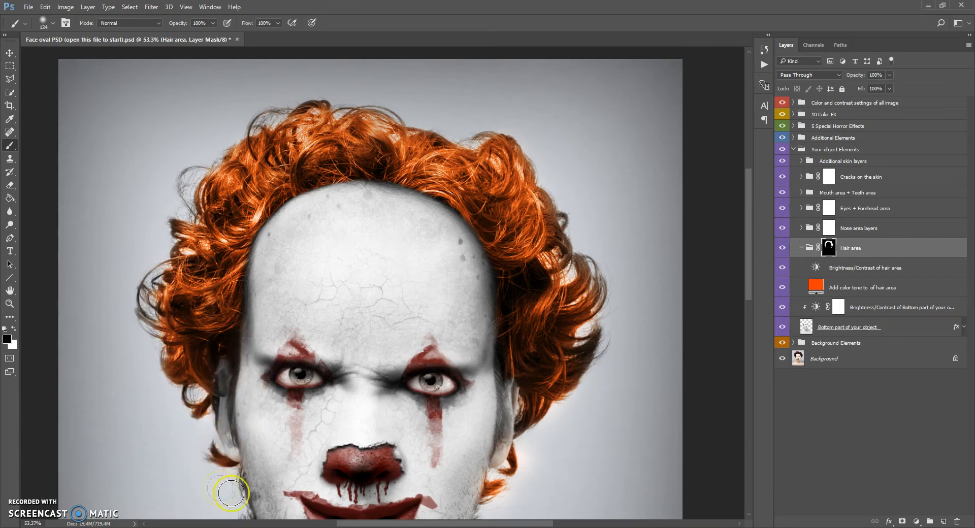
pyautogui.scroll(-2, 480, 420)
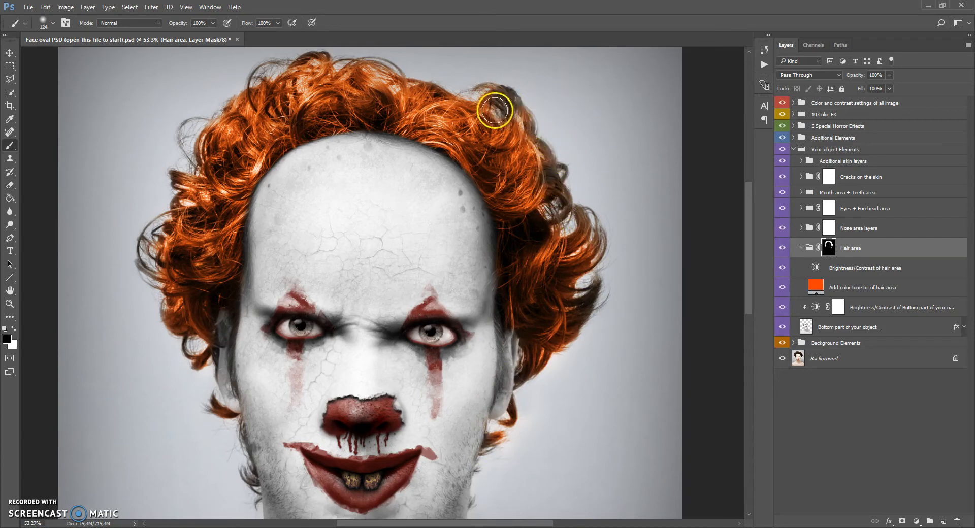
# Lower the Hair area group's opacity to 71%.
pyautogui.scroll(2, 443, 123)
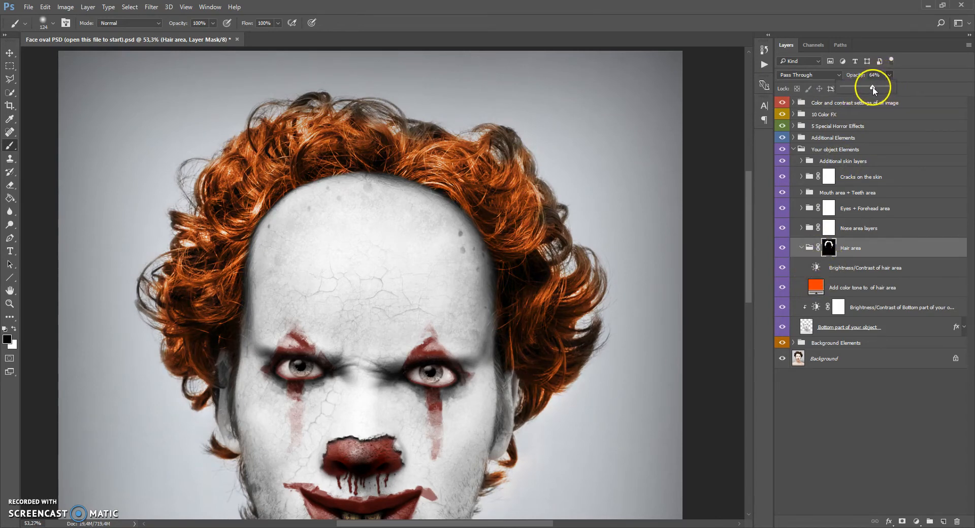
pyautogui.scroll(-10, 386, 263)
pyautogui.scroll(10, 420, 138)
pyautogui.click(808, 249)
# Paint white on the Hair area mask with a 417-pixel brush to restore the tint on the outer curls.
pyautogui.click(14, 329)
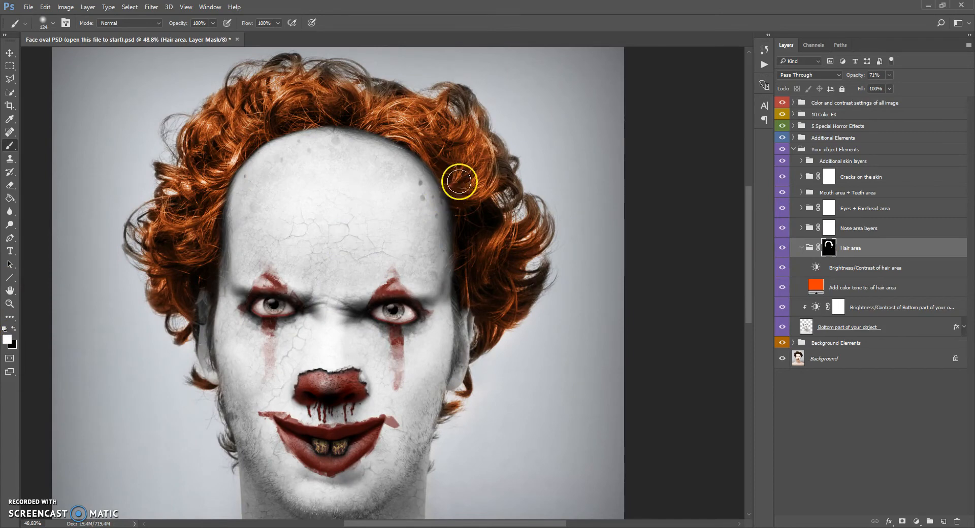
pyautogui.rightClick(458, 179)
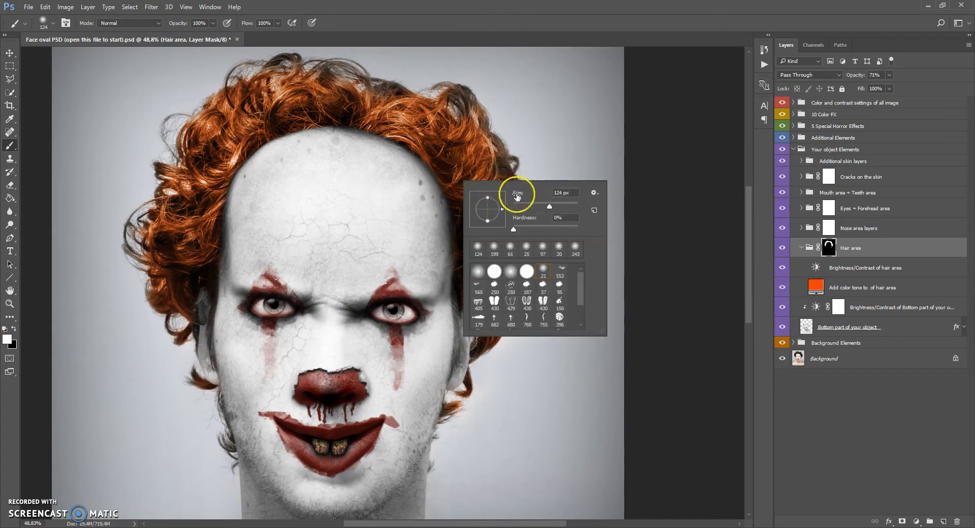
pyautogui.click(467, 151)
pyautogui.moveTo(300, 95)
pyautogui.mouseDown()
pyautogui.moveTo(367, 110)
pyautogui.moveTo(389, 126)
pyautogui.moveTo(480, 234)
pyautogui.moveTo(484, 287)
pyautogui.moveTo(468, 193)
pyautogui.moveTo(444, 164)
pyautogui.moveTo(221, 287)
pyautogui.moveTo(131, 217)
pyautogui.mouseUp()
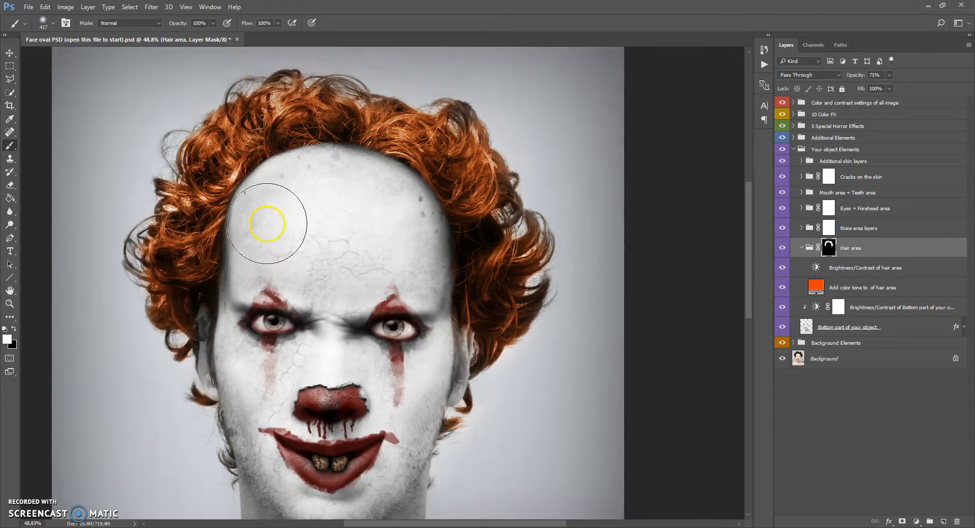
pyautogui.moveTo(272, 217); pyautogui.dragTo(267, 224)
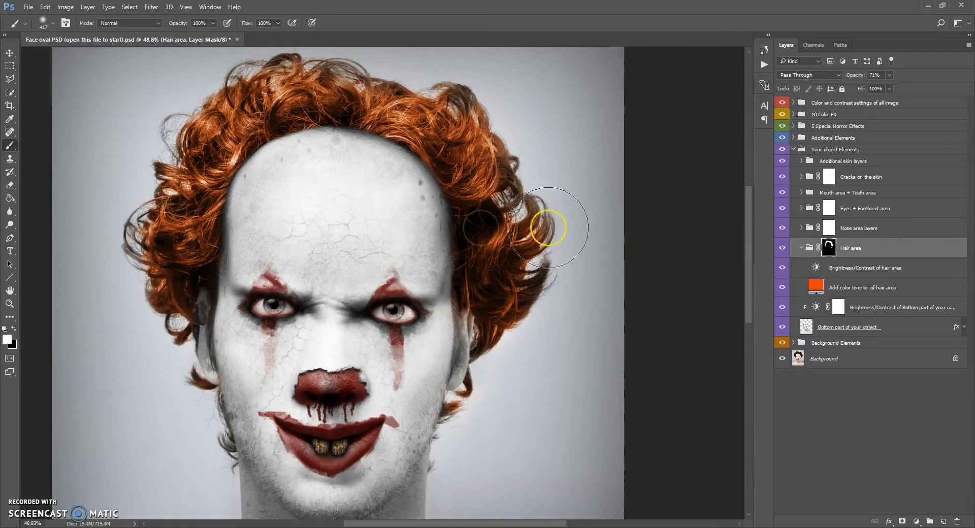
# Shift the hair color tone layer's fill to a slightly redder hue and collapse the Hair area group.
pyautogui.click(816, 288)
pyautogui.doubleClick(816, 288)
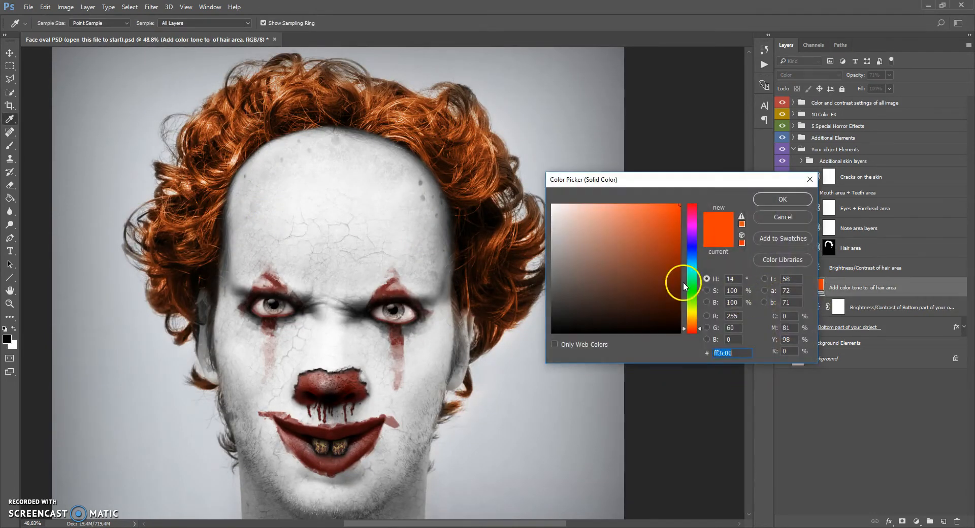
pyautogui.moveTo(695, 330); pyautogui.dragTo(692, 330)
pyautogui.click(785, 200)
pyautogui.click(802, 248)
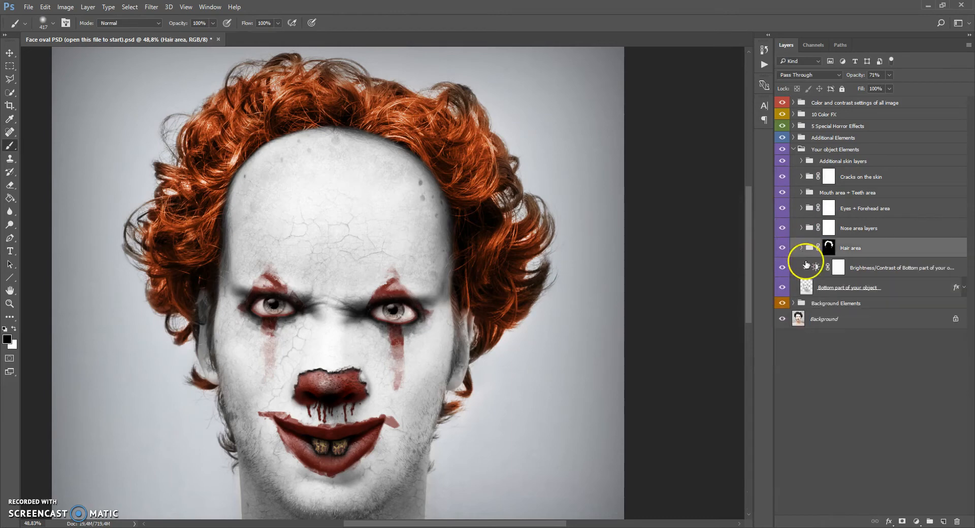
# Expand the Nose area layers group and select the Blood under the nose layer.
pyautogui.click(811, 230)
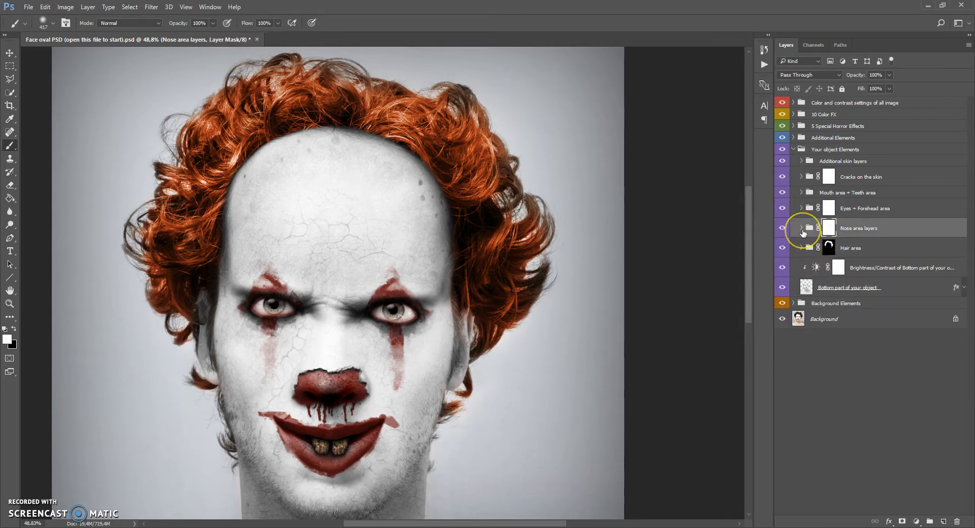
pyautogui.click(802, 229)
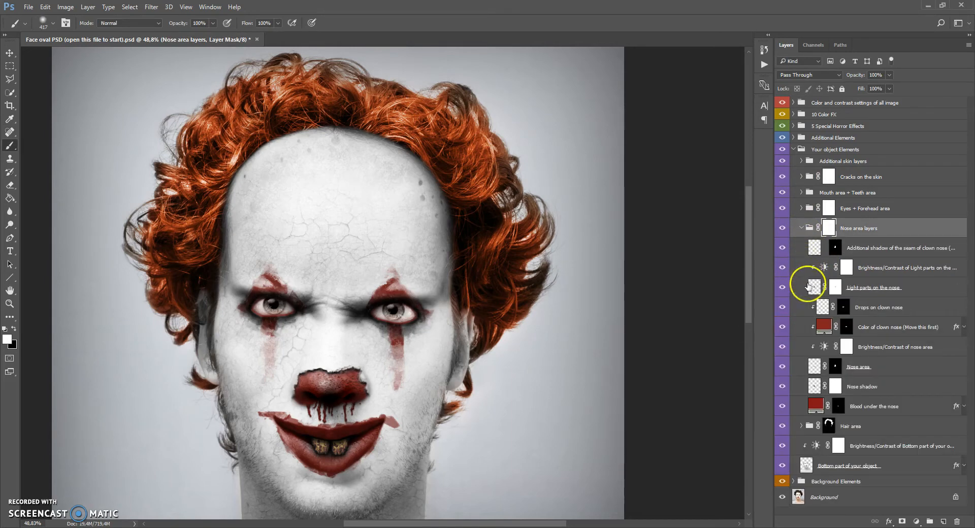
pyautogui.click(814, 405)
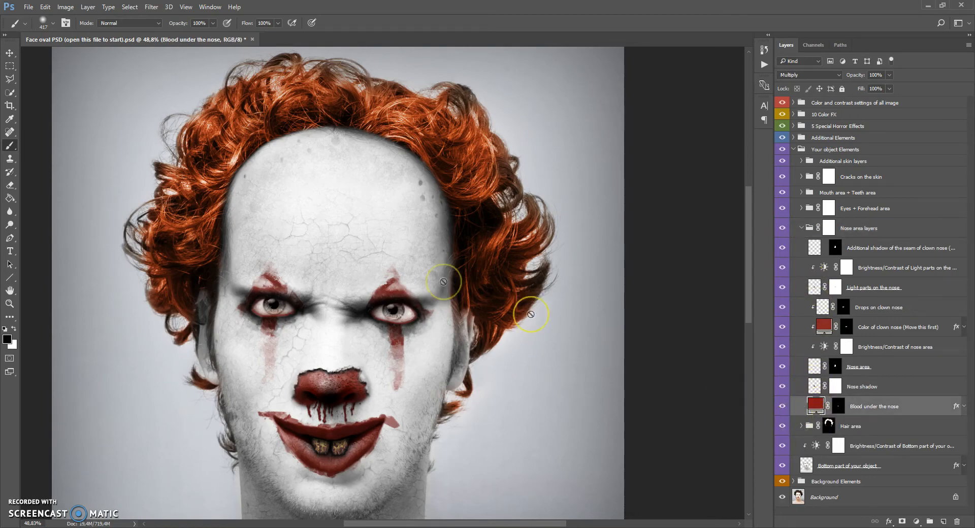
pyautogui.scroll(-2, 410, 277)
pyautogui.scroll(2, 333, 296)
pyautogui.scroll(1, 333, 295)
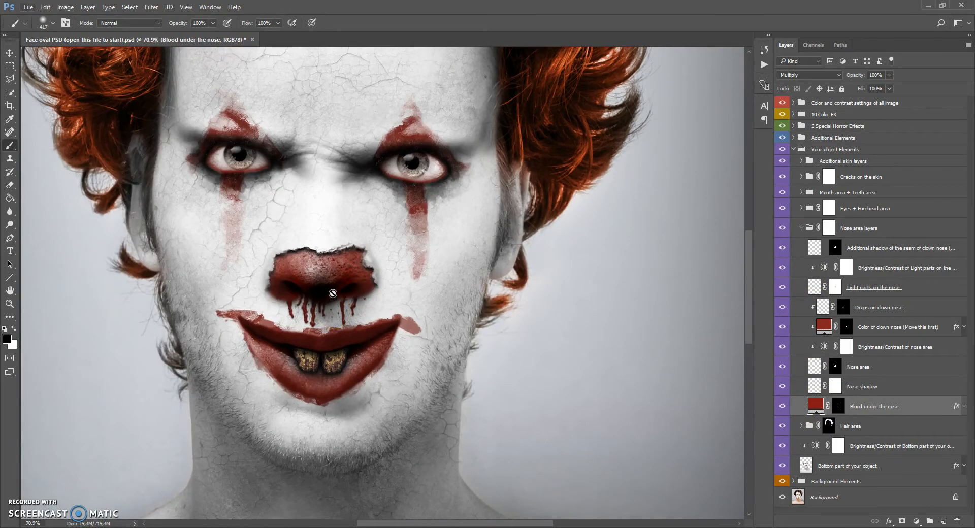
pyautogui.scroll(1, 316, 306)
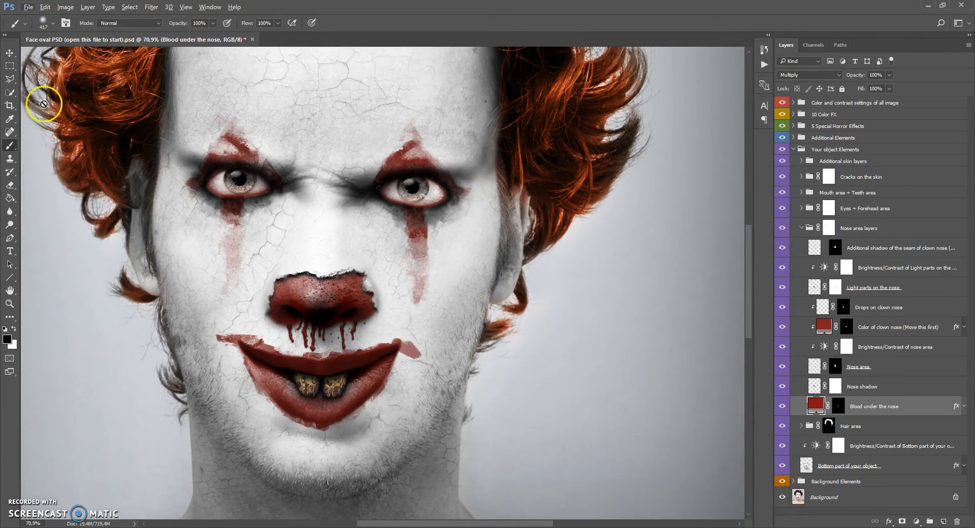
# Move the blood drips under the nose slightly with the Move tool.
pyautogui.click(9, 53)
pyautogui.scroll(2, 320, 337)
pyautogui.moveTo(333, 342)
pyautogui.mouseDown()
pyautogui.moveTo(337, 329)
pyautogui.moveTo(332, 343)
pyautogui.mouseUp()
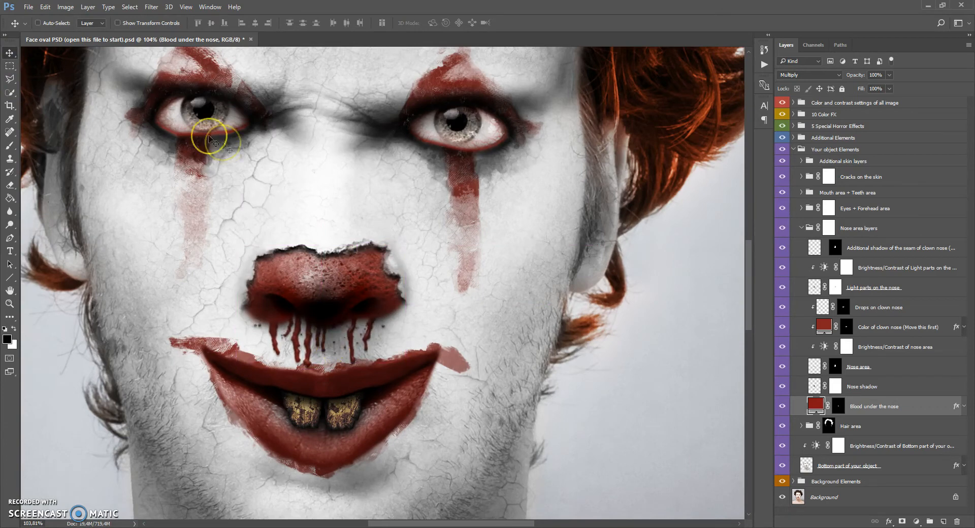
# Try to enlarge the blood drips under the nose with Free Transform.
pyautogui.click(44, 7)
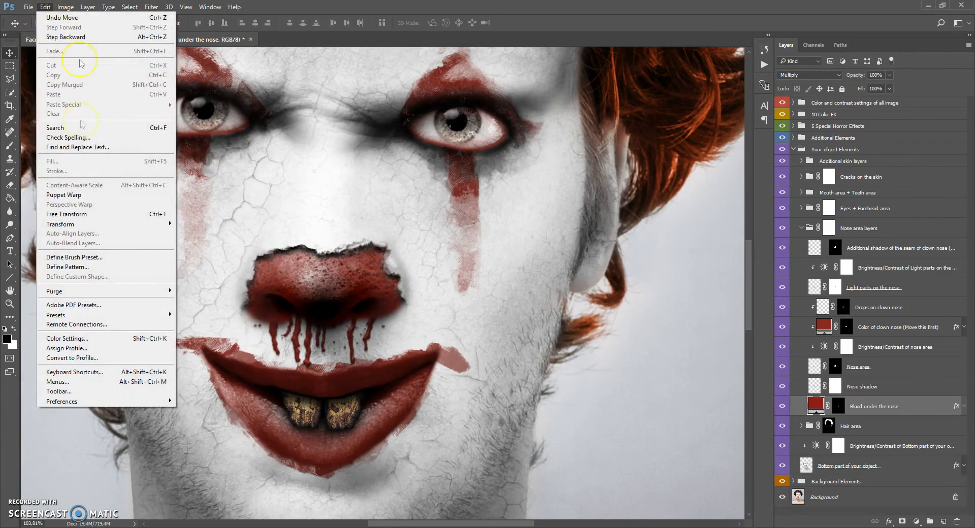
pyautogui.click(65, 216)
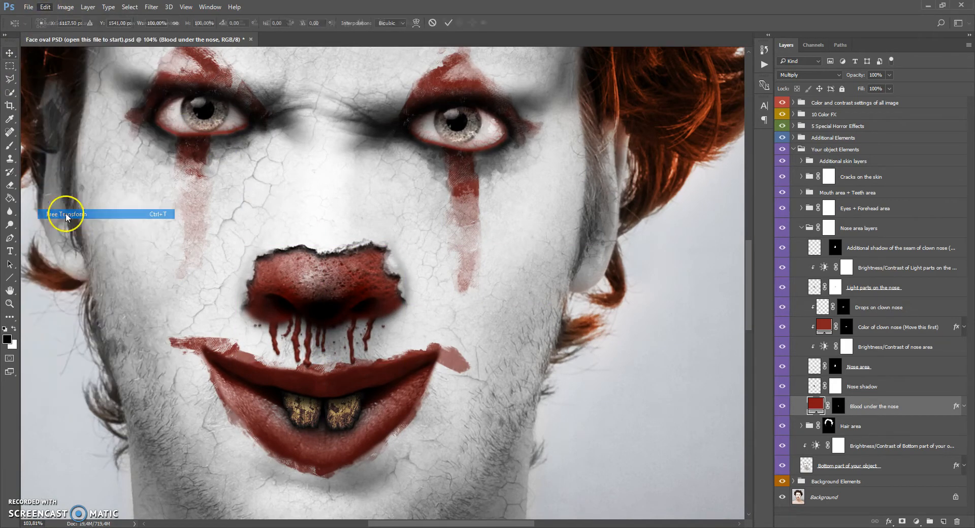
pyautogui.moveTo(406, 248)
pyautogui.mouseDown()
pyautogui.moveTo(424, 240)
pyautogui.moveTo(413, 244)
pyautogui.mouseUp()
pyautogui.click(10, 52)
pyautogui.click(419, 222)
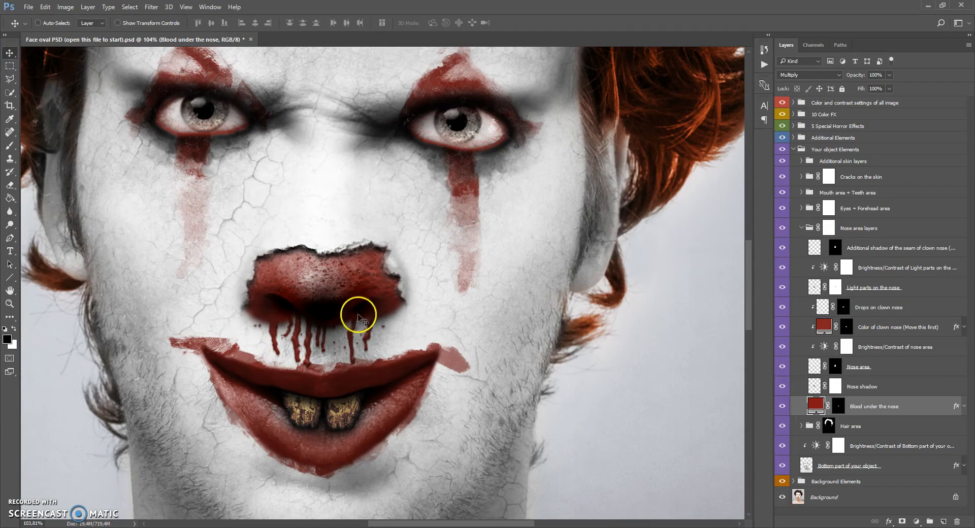
# Try purple, green and magenta hues for the Blood under the nose layer, and cancel the color change.
pyautogui.doubleClick(815, 405)
pyautogui.moveTo(694, 318); pyautogui.dragTo(692, 225)
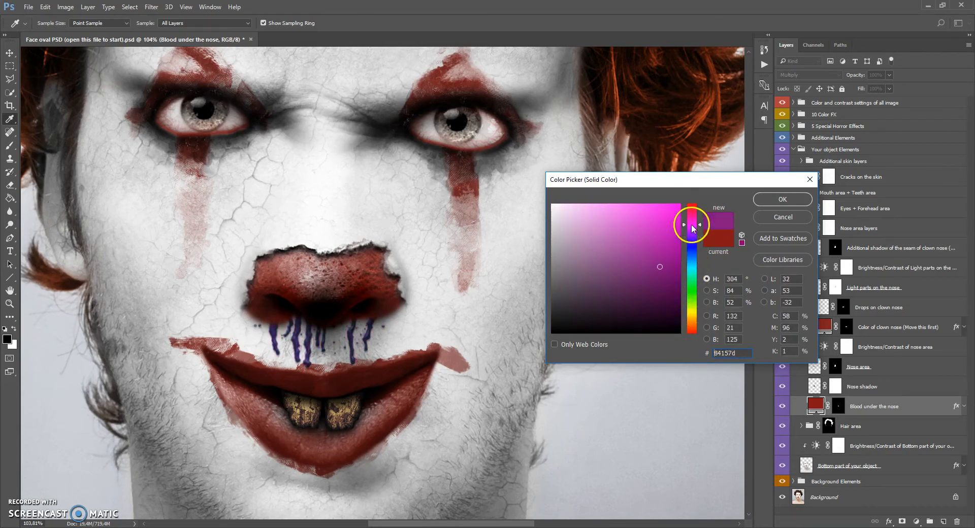
pyautogui.moveTo(695, 260); pyautogui.dragTo(694, 282)
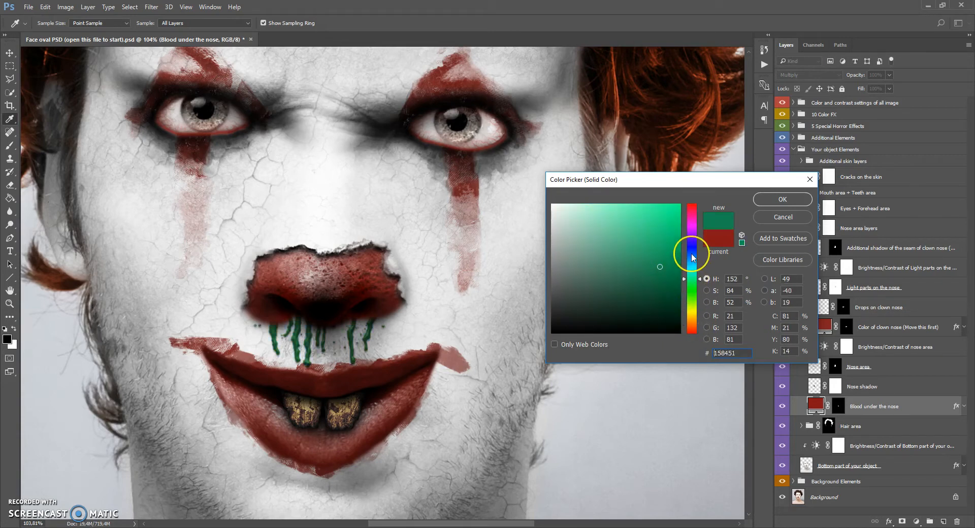
pyautogui.moveTo(693, 250); pyautogui.dragTo(691, 220)
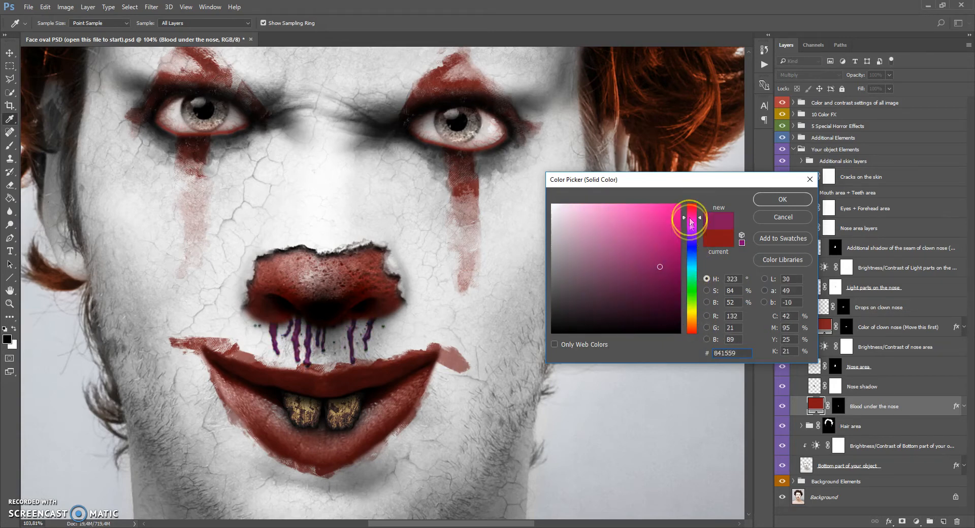
pyautogui.click(763, 219)
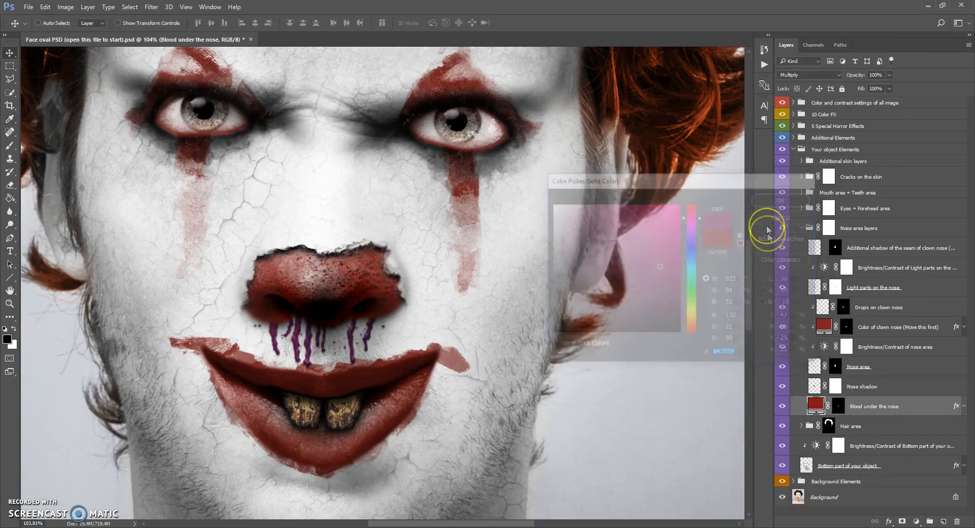
# Select the Nose shadow layer and toggle its visibility to compare the nose with and without the shadow.
pyautogui.click(813, 389)
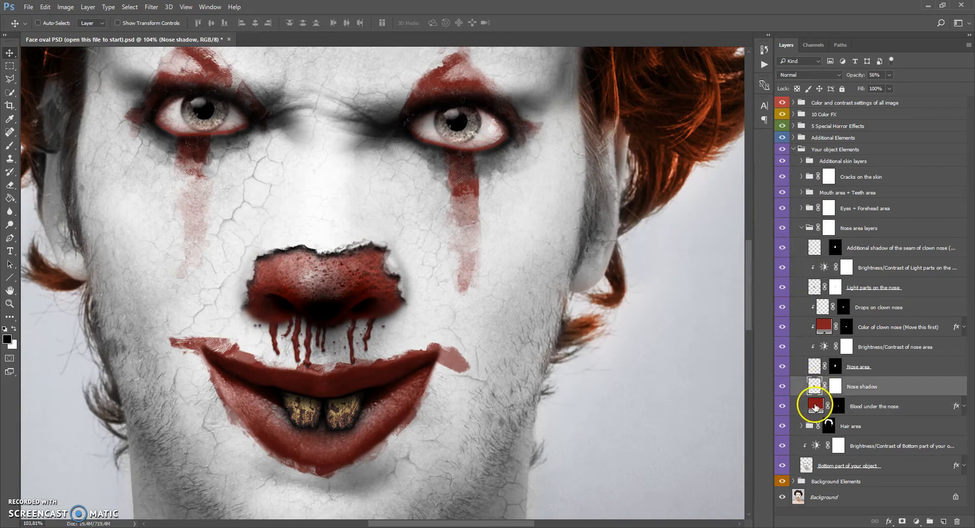
pyautogui.click(782, 388)
pyautogui.click(782, 388)
pyautogui.click(781, 388)
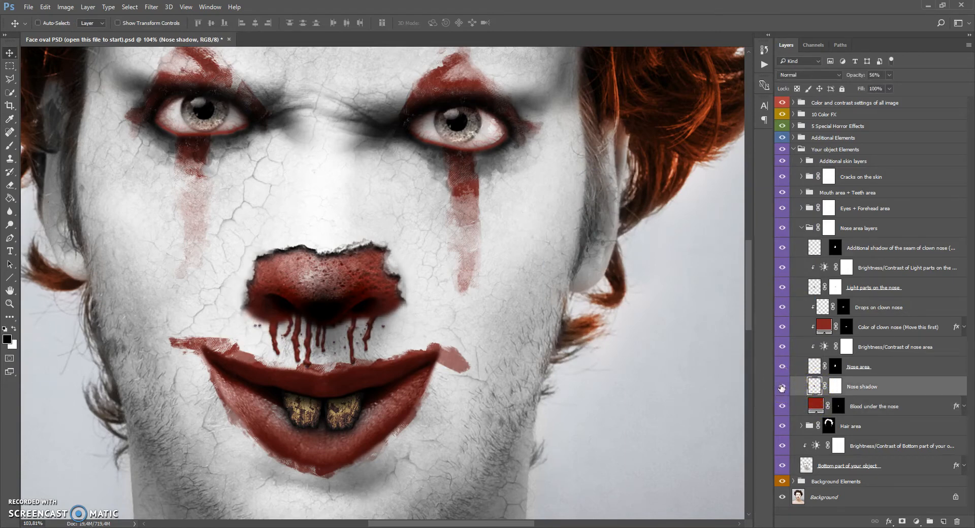
# Select the Nose area layer and toggle its visibility to compare the nose with and without it.
pyautogui.click(781, 388)
pyautogui.click(812, 368)
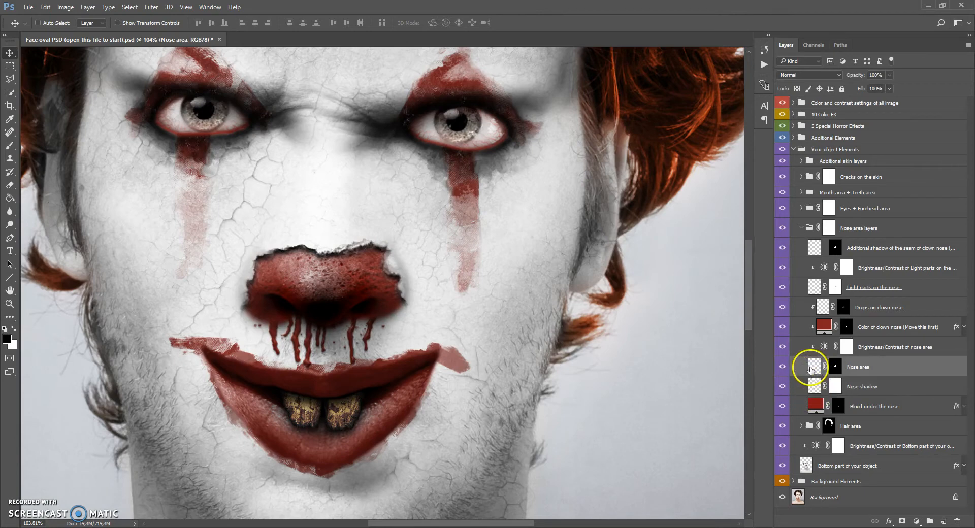
pyautogui.click(783, 366)
pyautogui.click(783, 367)
pyautogui.click(782, 367)
pyautogui.click(782, 366)
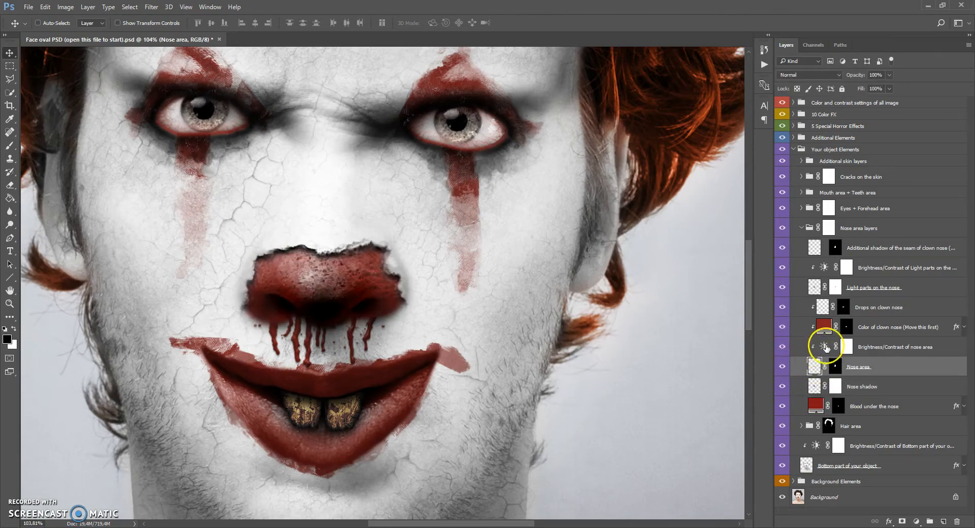
# Try different brightness in the Brightness/Contrast of nose area adjustment, and reset the brightness to 0.
pyautogui.doubleClick(824, 348)
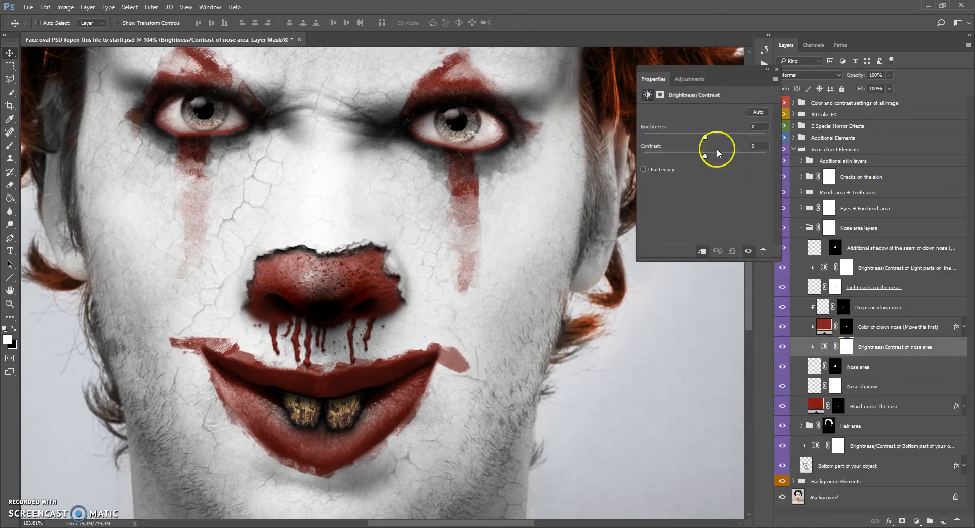
pyautogui.moveTo(684, 141); pyautogui.dragTo(706, 133)
pyautogui.click(754, 127)
pyautogui.write('0')
pyautogui.click(776, 70)
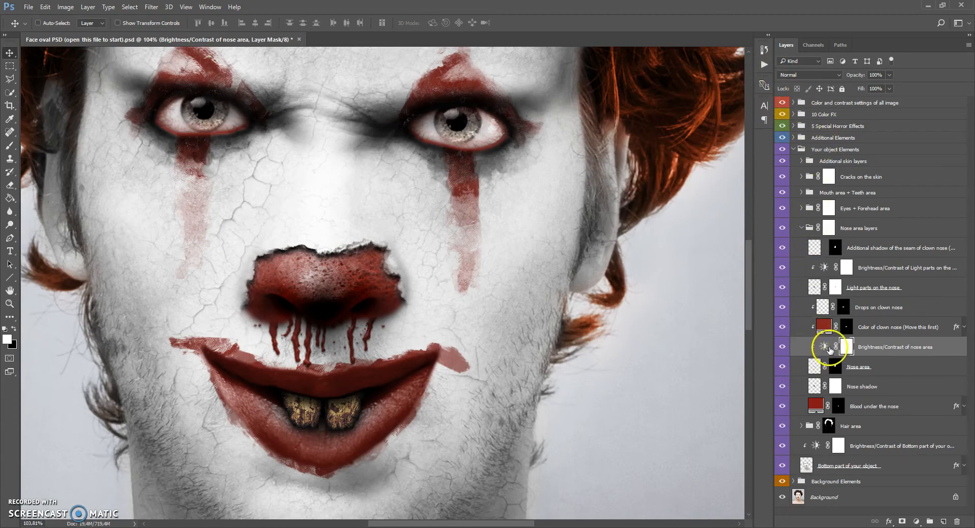
# Try a yellow hue for the Color of clown nose layer, and cancel the color change.
pyautogui.click(821, 328)
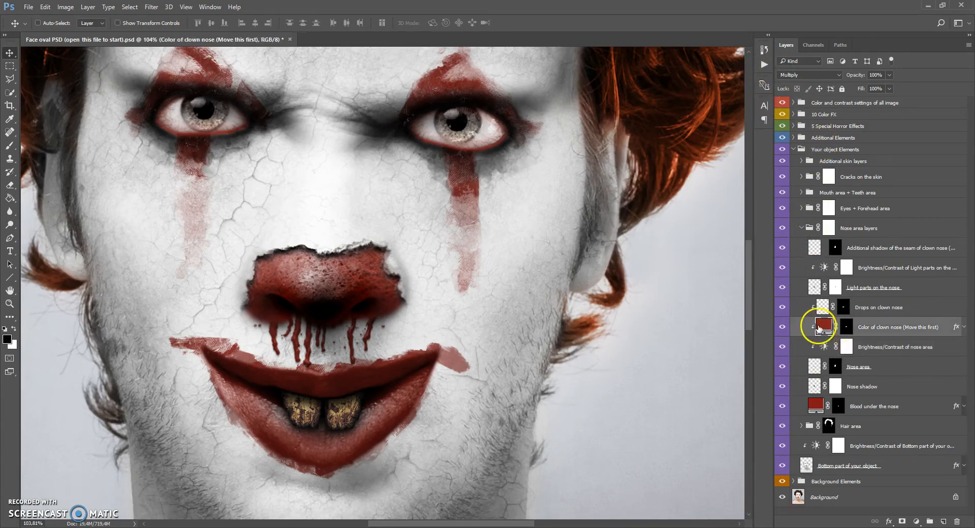
pyautogui.click(821, 327)
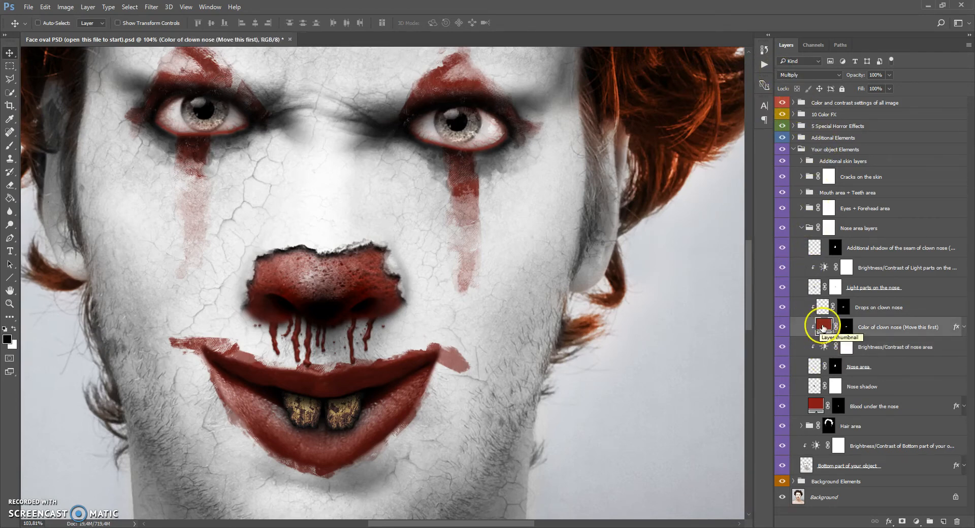
pyautogui.doubleClick(823, 328)
pyautogui.moveTo(697, 329)
pyautogui.mouseDown()
pyautogui.moveTo(692, 220)
pyautogui.moveTo(700, 313)
pyautogui.mouseUp()
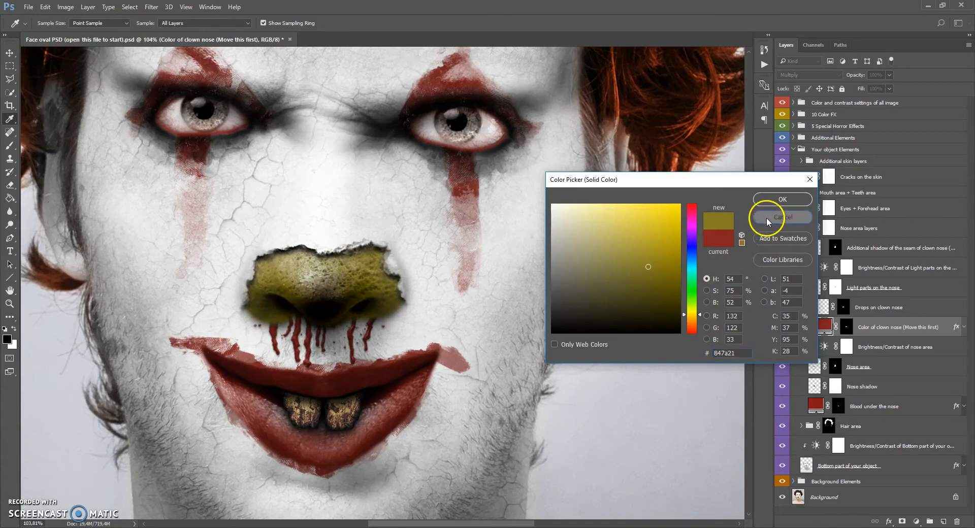
pyautogui.click(767, 218)
# Toggle the Drops on clown nose and Light parts on the nose layers to compare their effect.
pyautogui.click(823, 307)
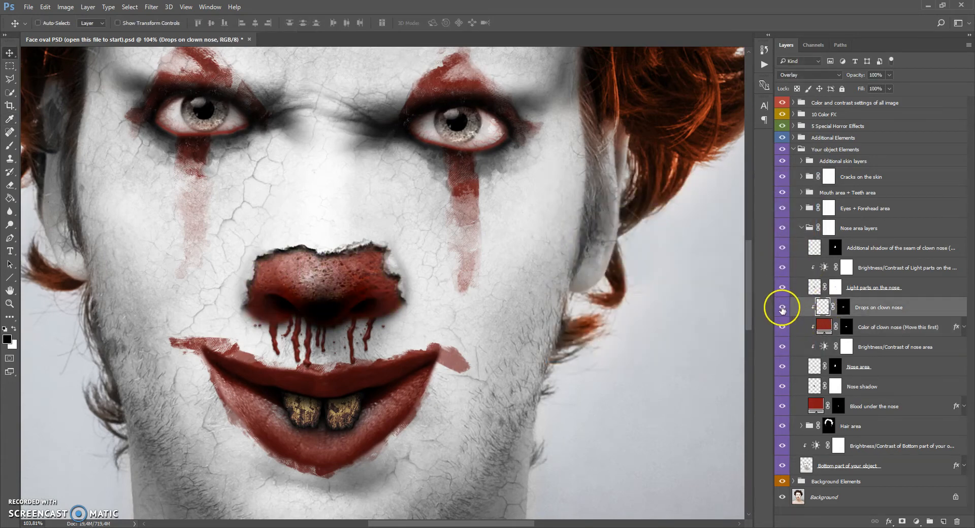
pyautogui.click(782, 308)
pyautogui.click(819, 287)
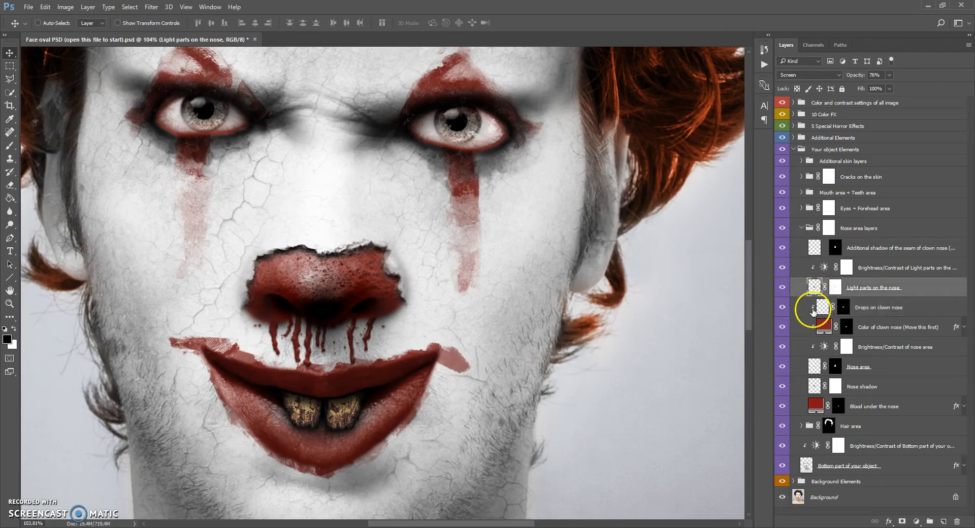
pyautogui.click(782, 289)
pyautogui.click(782, 289)
# Set the brightness of the light parts on the nose to -89 and select the additional seam shadow layer.
pyautogui.doubleClick(823, 267)
pyautogui.moveTo(670, 135)
pyautogui.mouseDown()
pyautogui.moveTo(708, 134)
pyautogui.moveTo(651, 136)
pyautogui.moveTo(673, 138)
pyautogui.mouseUp()
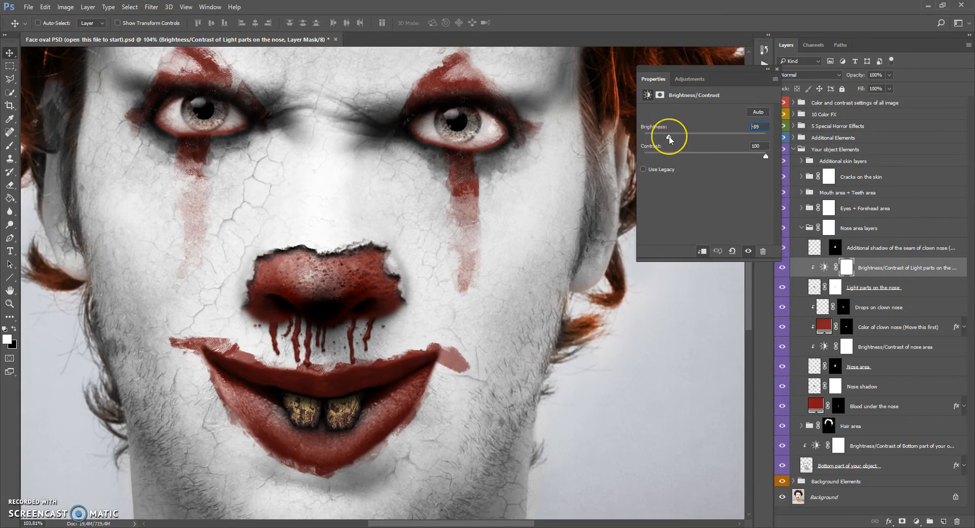
pyautogui.click(776, 69)
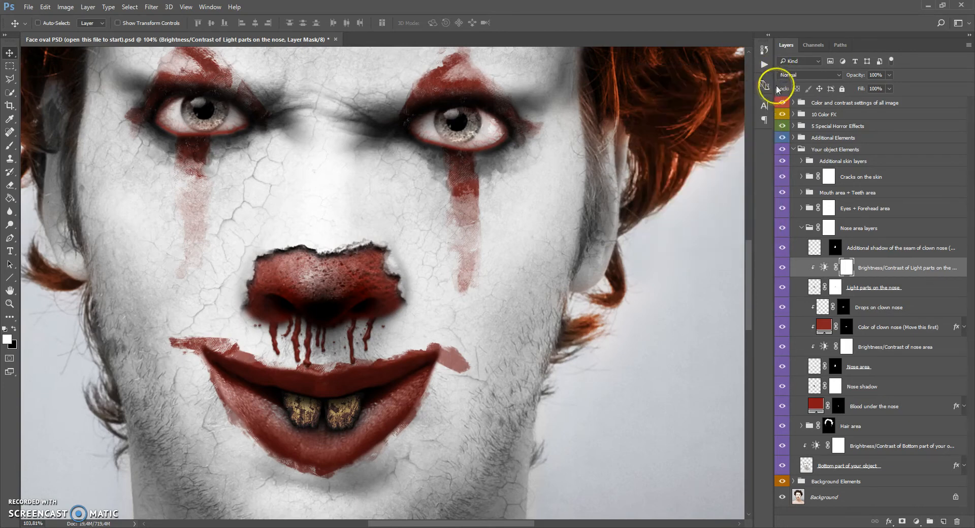
pyautogui.click(815, 248)
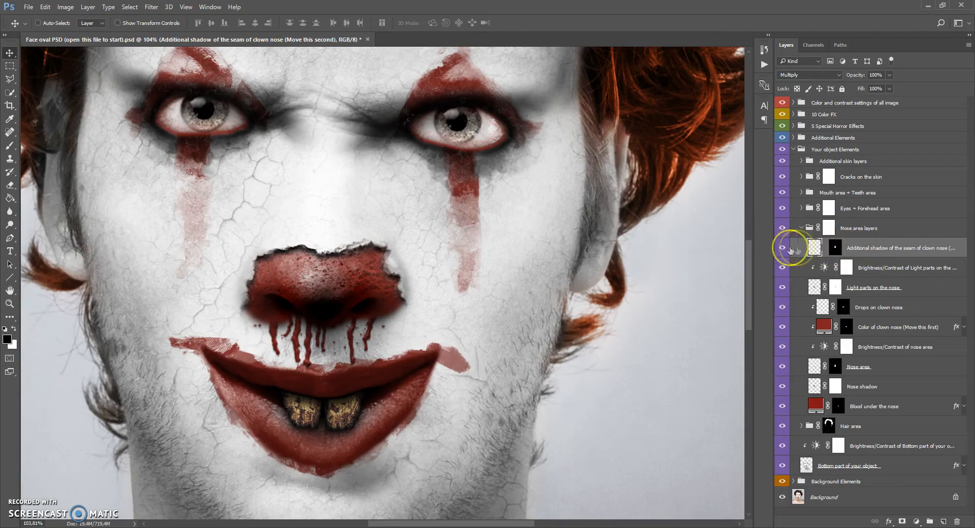
# Move the Color of clown nose layer sideways toward the left of the face with the Move tool.
pyautogui.scroll(-2, 350, 264)
pyautogui.scroll(-1, 349, 263)
pyautogui.scroll(3, 350, 264)
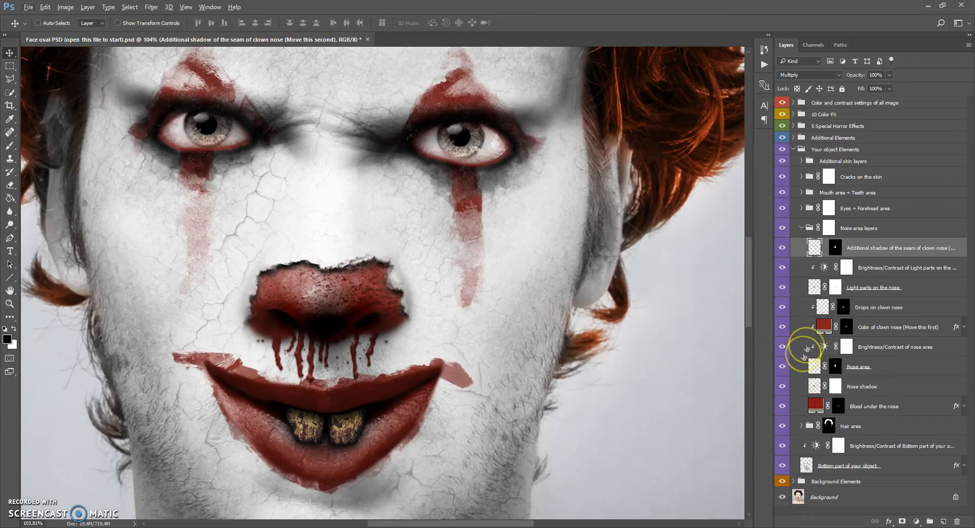
pyautogui.click(823, 327)
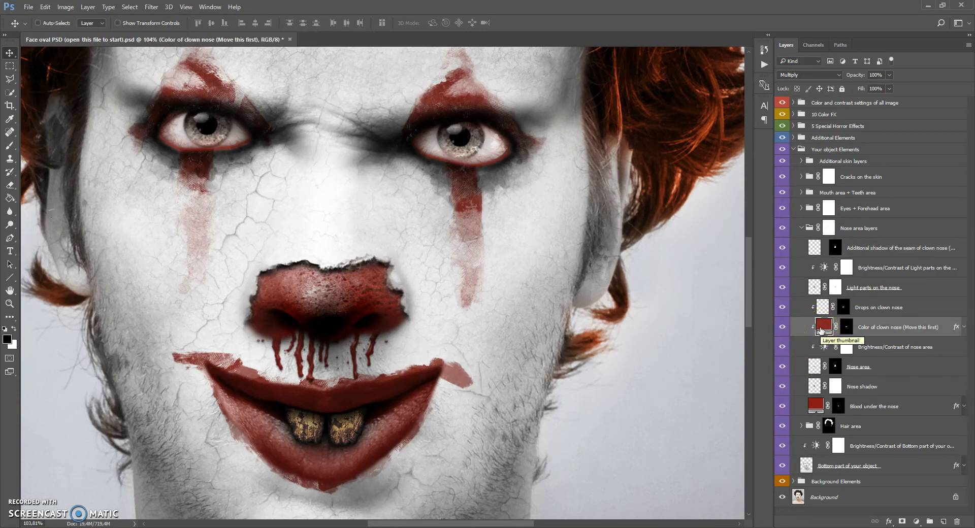
pyautogui.moveTo(364, 300); pyautogui.dragTo(331, 297)
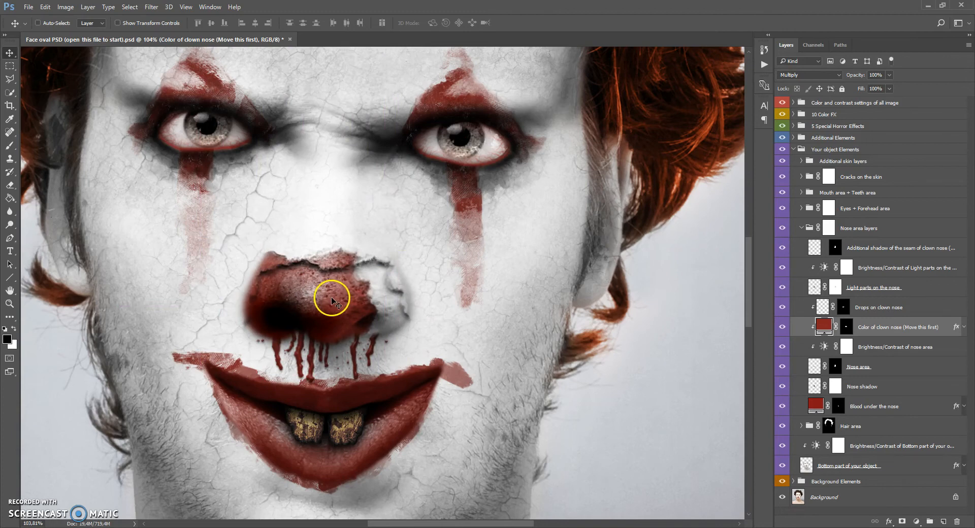
# Move the additional seam shadow layer onto the edge of the shifted clown nose and fine-tune its position.
pyautogui.click(818, 251)
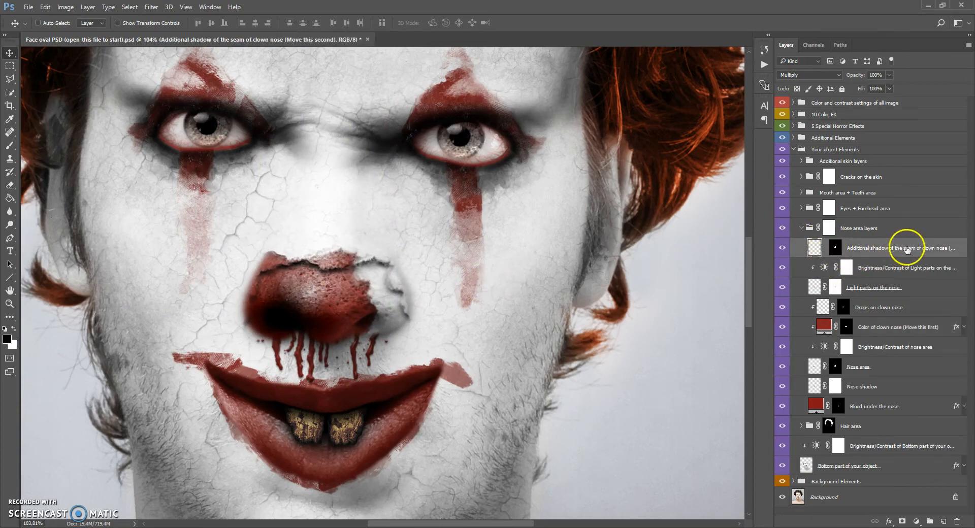
pyautogui.moveTo(397, 296); pyautogui.dragTo(361, 278)
pyautogui.scroll(3, 330, 281)
pyautogui.scroll(-6, 353, 277)
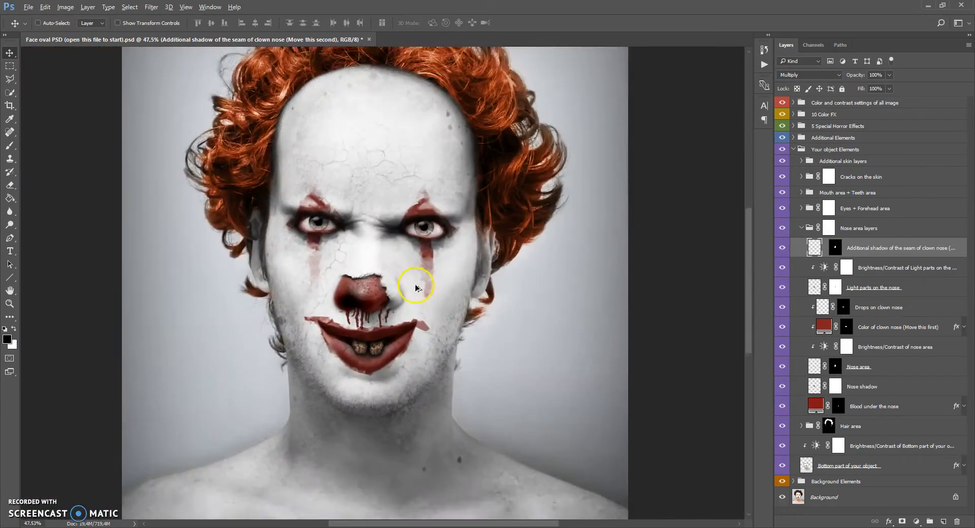
pyautogui.scroll(3, 415, 288)
pyautogui.moveTo(360, 299); pyautogui.dragTo(365, 303)
# Undo the moves of the clown nose color and its seam shadow.
pyautogui.hotkey('ctrl', 'alt', 'z')
pyautogui.hotkey('ctrl', 'alt', 'z')
pyautogui.scroll(-6, 348, 283)
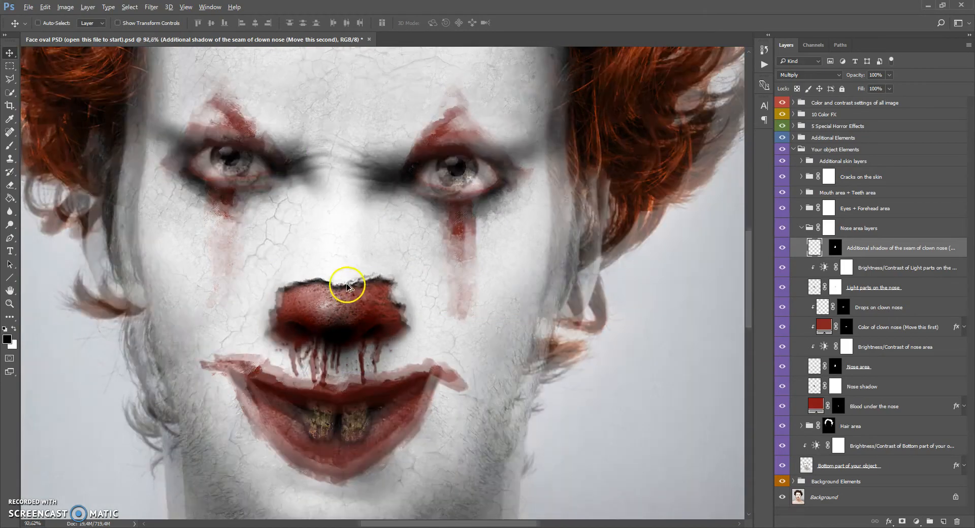
pyautogui.scroll(4, 347, 278)
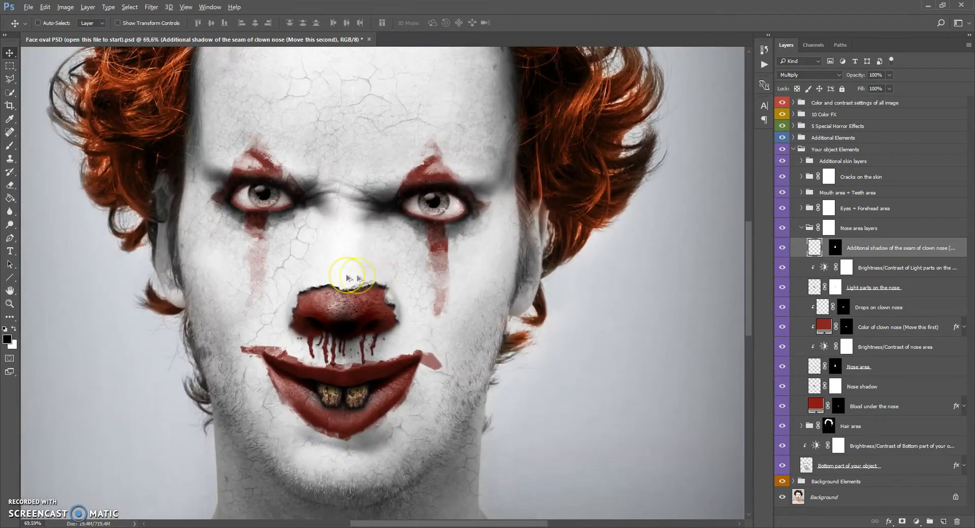
# Collapse the Nose area layers group and expand the Eyes + Forehead area group and its Inside eye area subgroup.
pyautogui.click(799, 227)
pyautogui.click(801, 228)
pyautogui.click(804, 208)
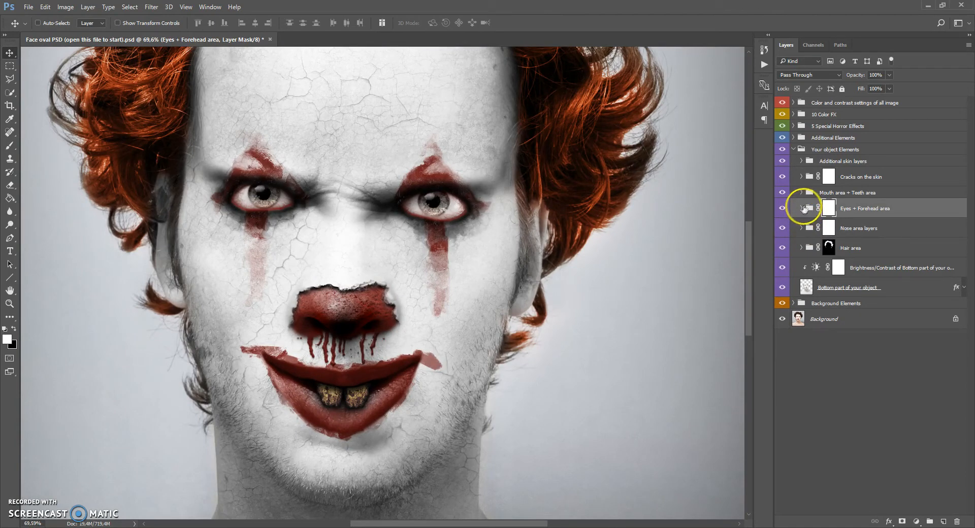
pyautogui.click(802, 209)
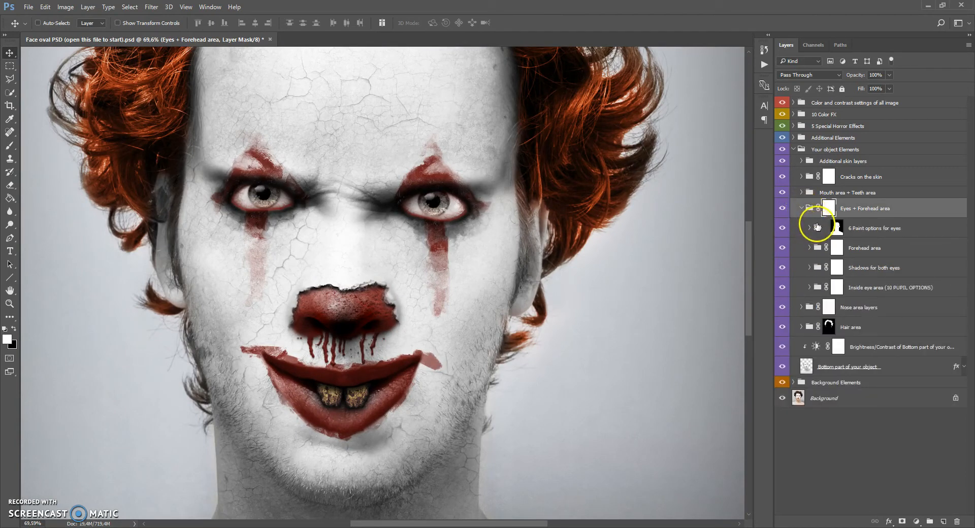
pyautogui.click(818, 290)
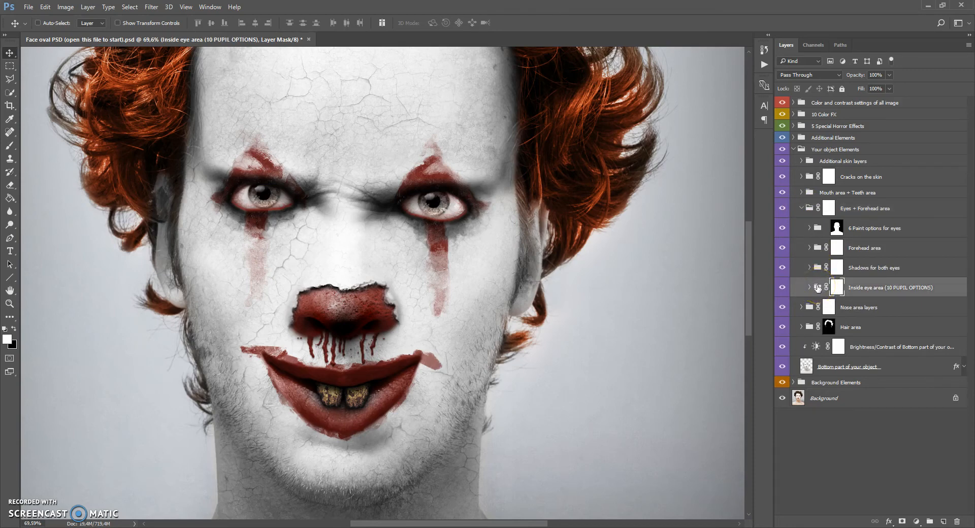
pyautogui.click(810, 288)
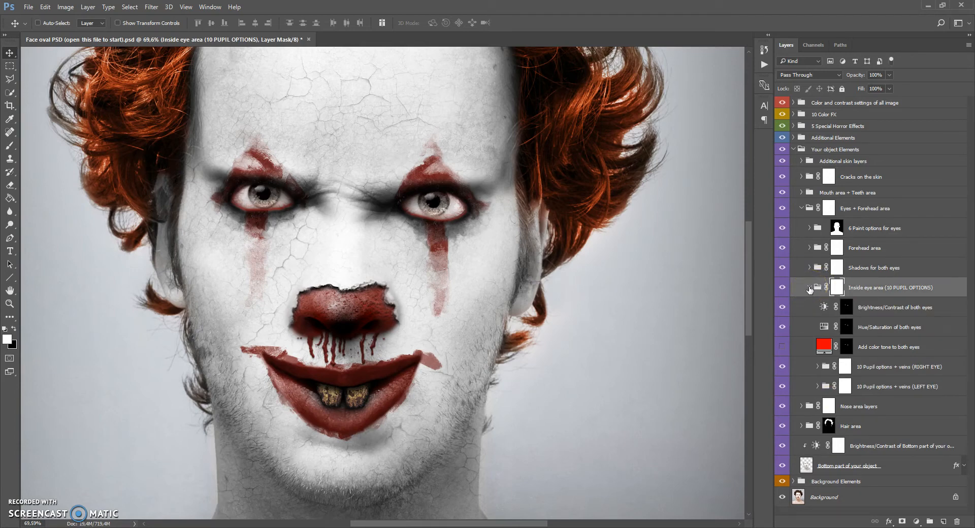
# Expand the 10 Pupil options + veins groups for the left eye and the right eye.
pyautogui.click(824, 370)
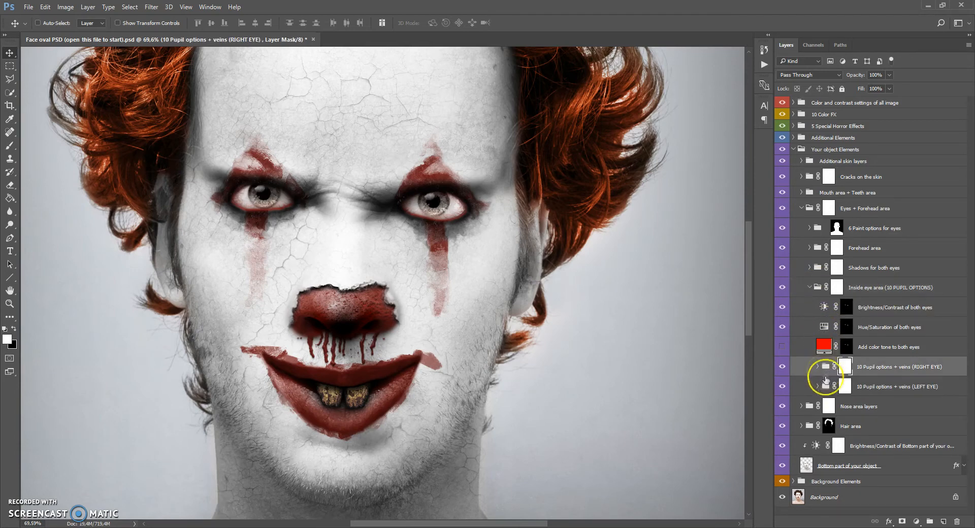
pyautogui.scroll(2, 344, 184)
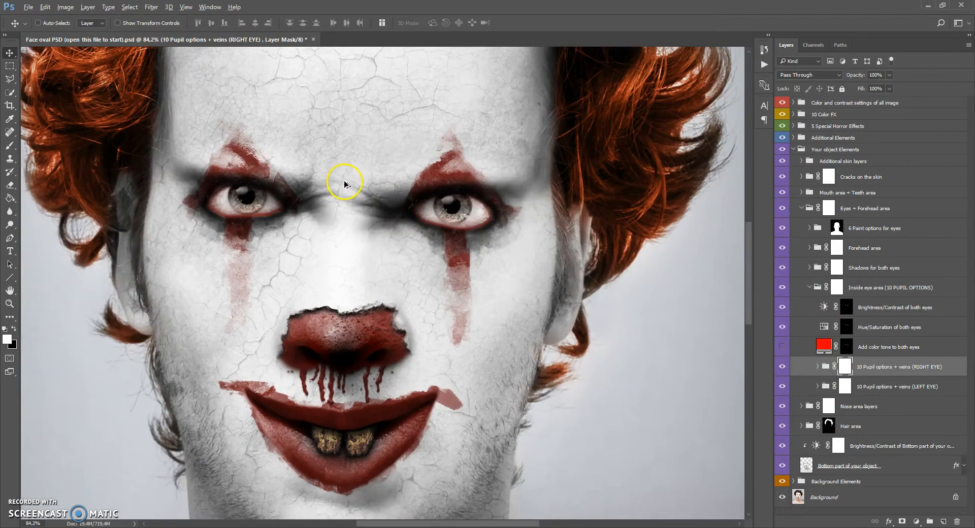
pyautogui.scroll(1, 376, 208)
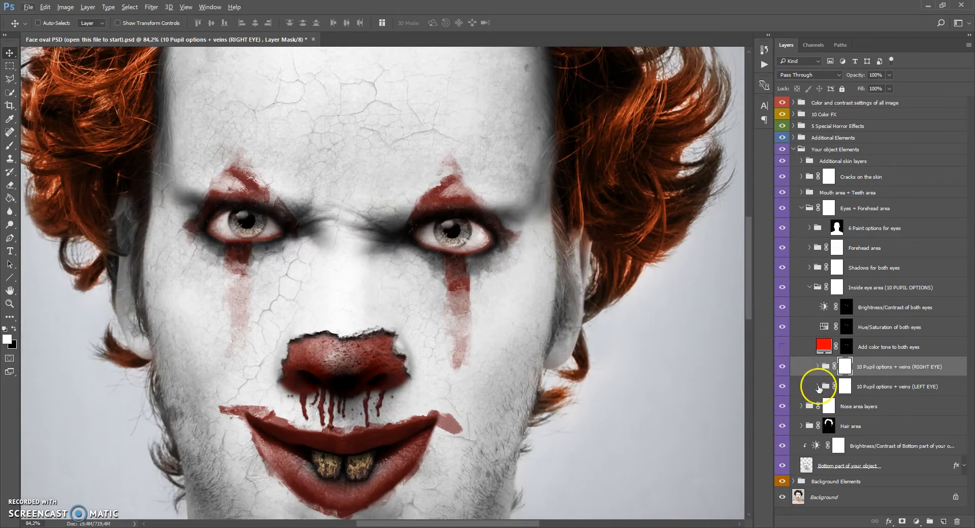
pyautogui.click(824, 387)
pyautogui.click(824, 369)
pyautogui.click(823, 389)
pyautogui.click(816, 389)
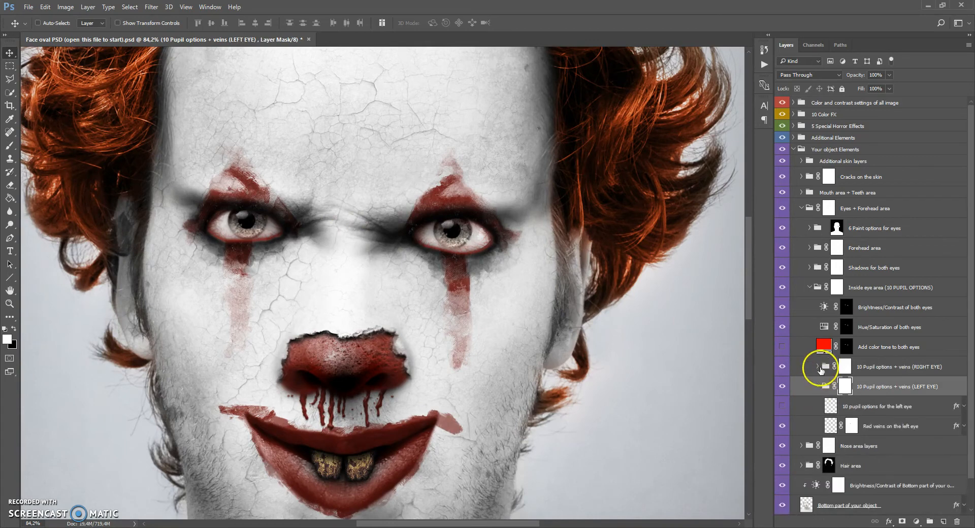
pyautogui.click(818, 366)
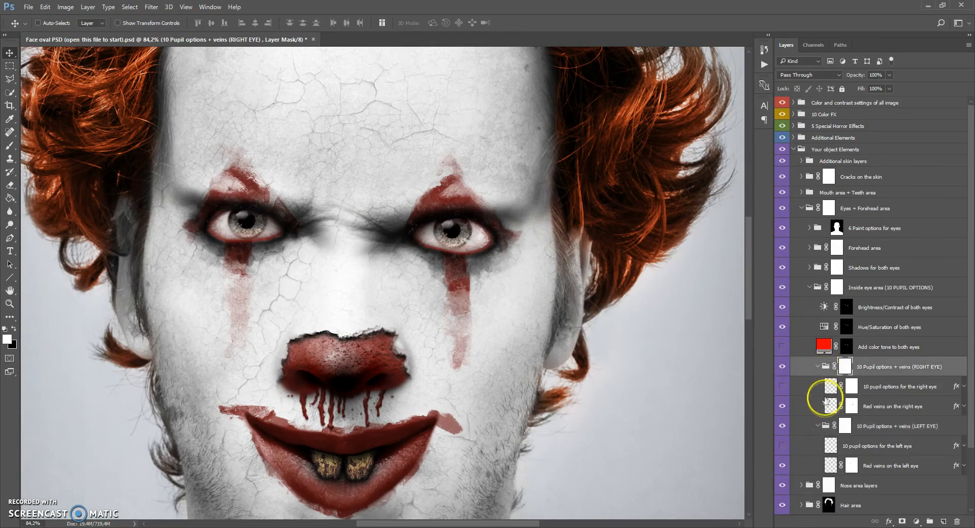
# Show the 10 pupil options layers for both the left eye and the right eye.
pyautogui.click(831, 465)
pyautogui.scroll(1, 401, 256)
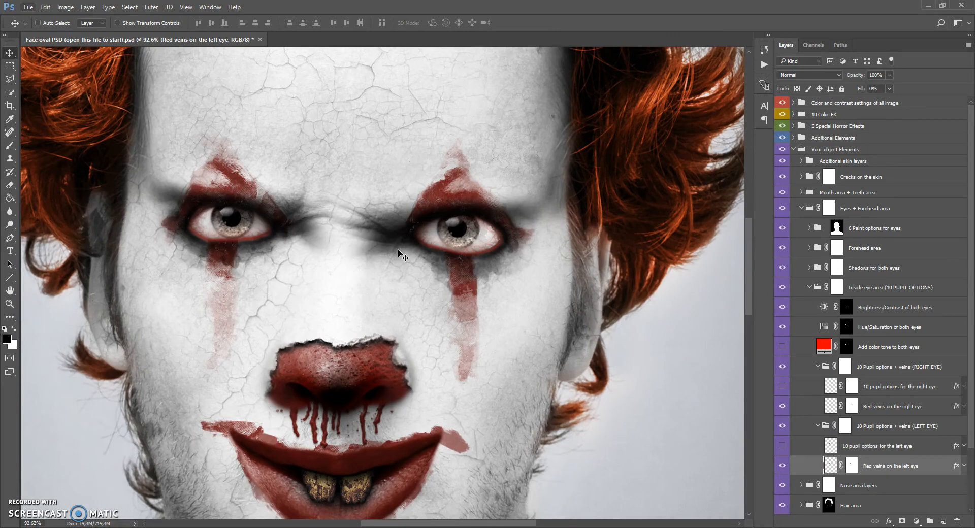
pyautogui.click(830, 446)
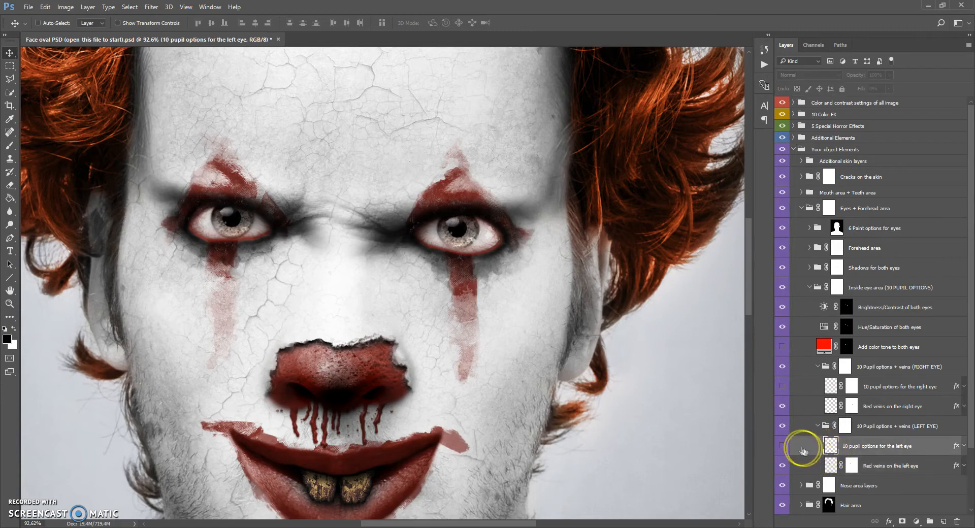
pyautogui.click(782, 446)
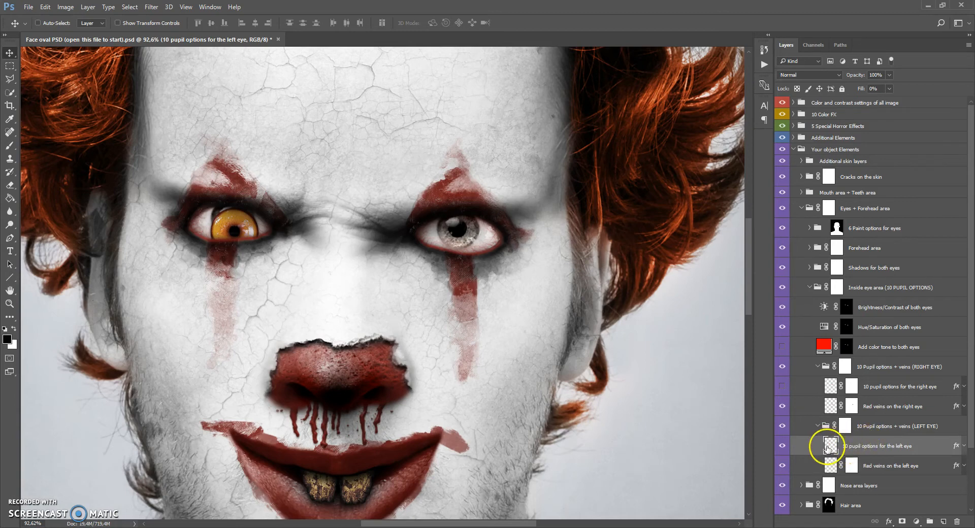
pyautogui.click(782, 387)
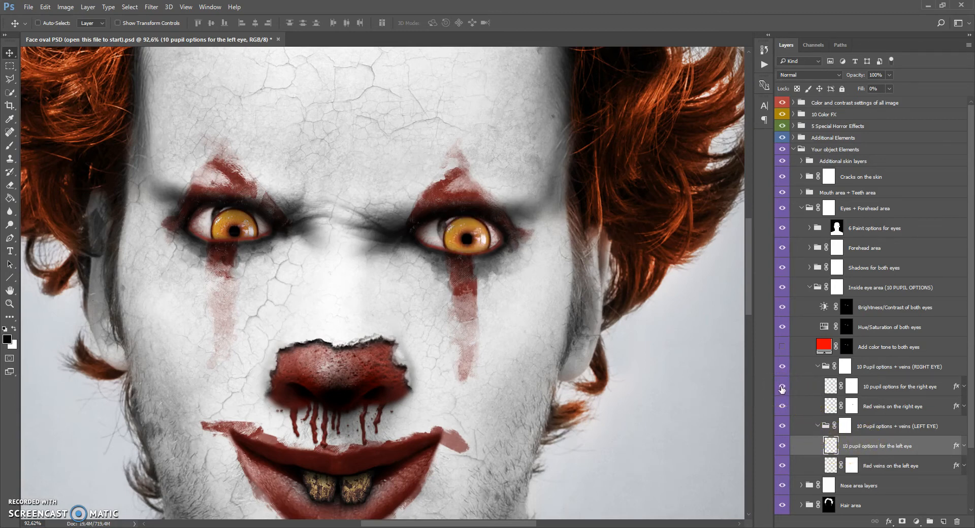
pyautogui.scroll(1, 322, 224)
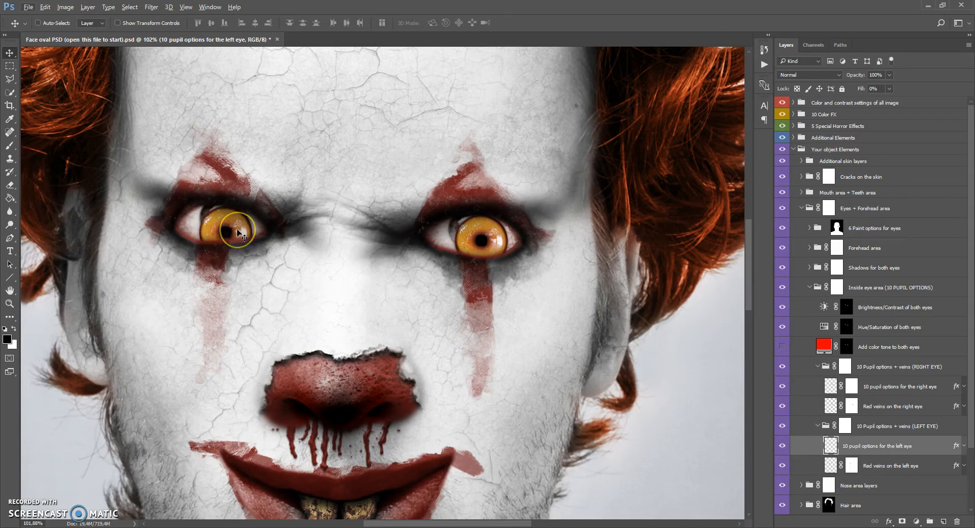
pyautogui.doubleClick(831, 446)
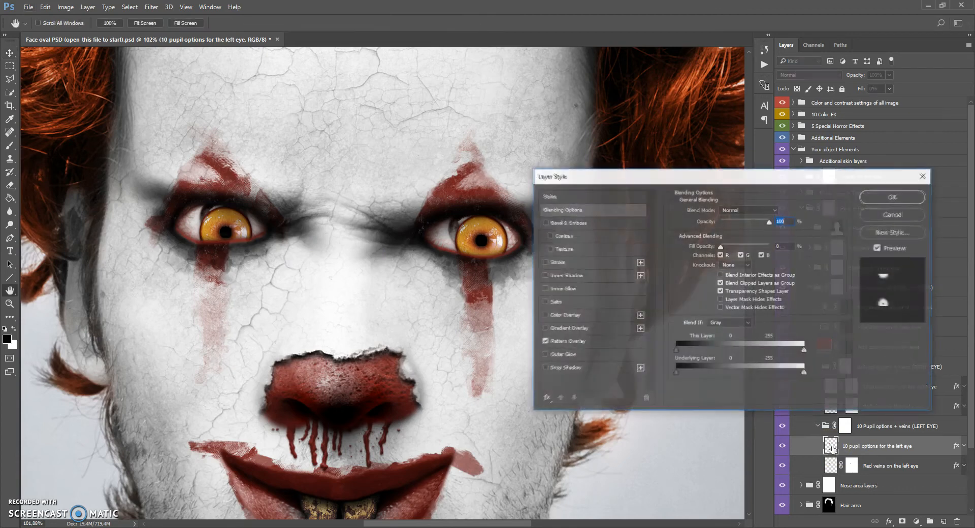
pyautogui.click(580, 342)
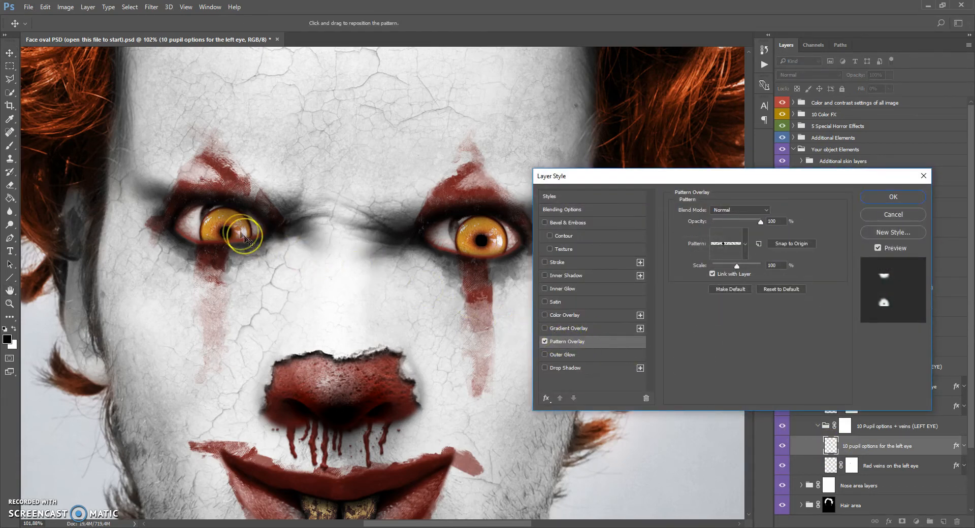
pyautogui.moveTo(231, 224)
pyautogui.mouseDown()
pyautogui.moveTo(188, 220)
pyautogui.moveTo(224, 215)
pyautogui.moveTo(235, 218)
pyautogui.moveTo(138, 218)
pyautogui.moveTo(207, 227)
pyautogui.moveTo(87, 213)
pyautogui.moveTo(226, 221)
pyautogui.moveTo(106, 222)
pyautogui.moveTo(133, 226)
pyautogui.moveTo(235, 217)
pyautogui.moveTo(87, 229)
pyautogui.moveTo(433, 224)
pyautogui.moveTo(200, 235)
pyautogui.moveTo(350, 218)
pyautogui.moveTo(459, 224)
pyautogui.moveTo(196, 225)
pyautogui.moveTo(258, 233)
pyautogui.moveTo(236, 222)
pyautogui.mouseUp()
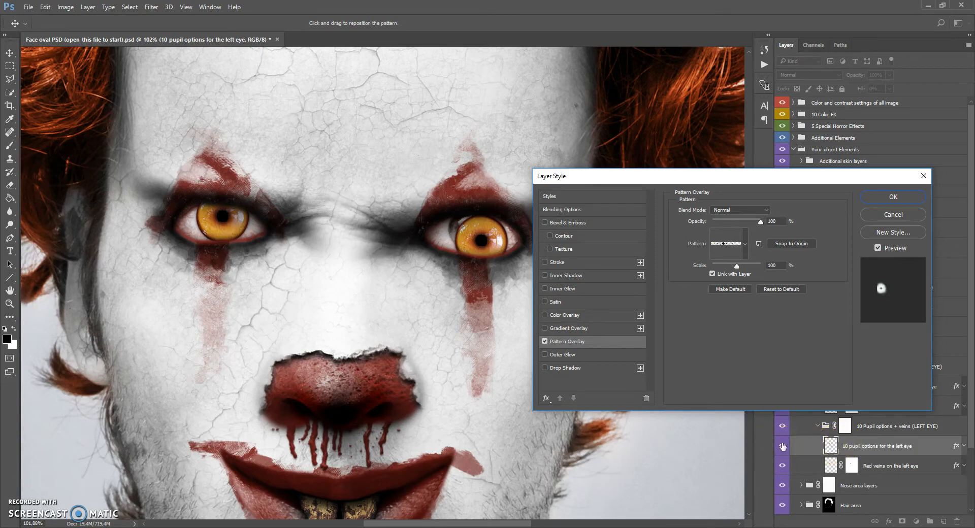
pyautogui.moveTo(235, 218); pyautogui.dragTo(161, 269)
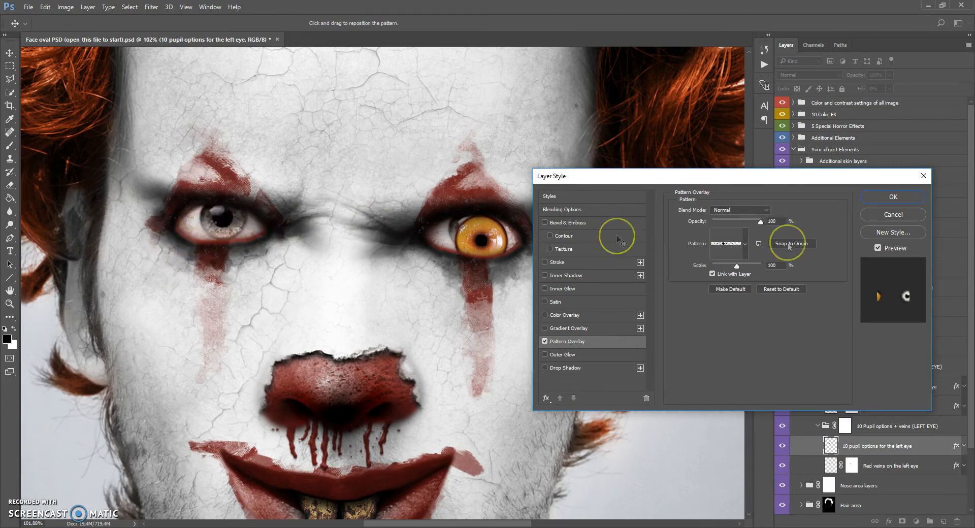
pyautogui.click(886, 216)
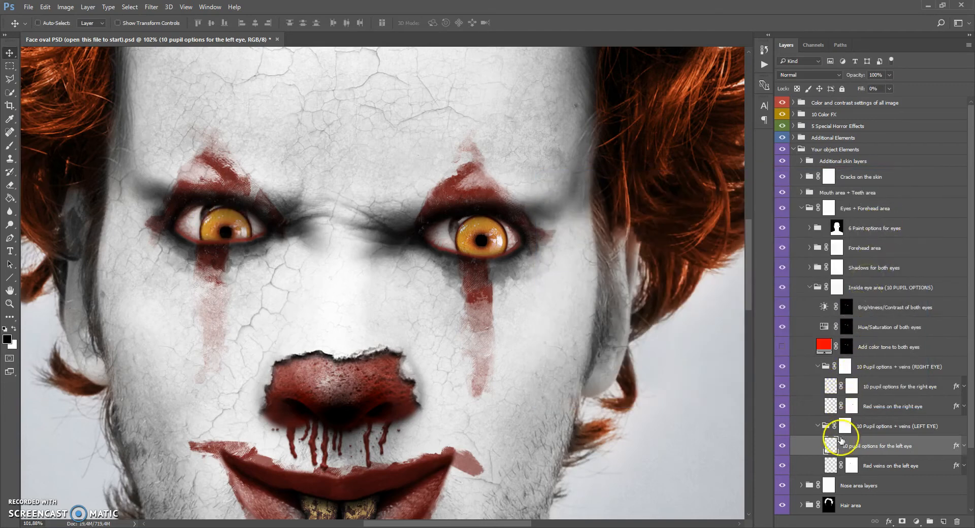
# Reposition the Pattern Overlay of the left eye's 10 pupil options layer so a fully yellow pupil sits inside the eye.
pyautogui.doubleClick(835, 446)
pyautogui.click(567, 342)
pyautogui.moveTo(231, 233); pyautogui.dragTo(179, 253)
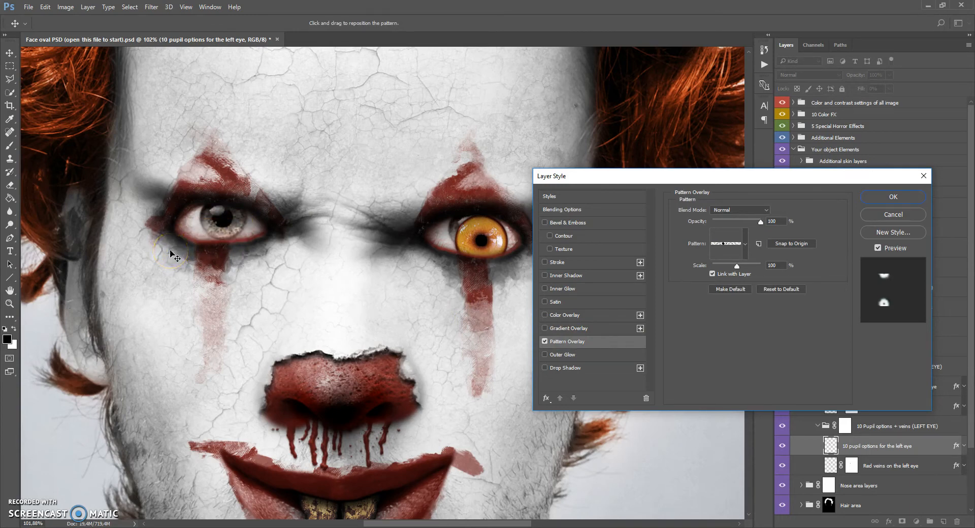
pyautogui.moveTo(156, 242); pyautogui.dragTo(232, 206)
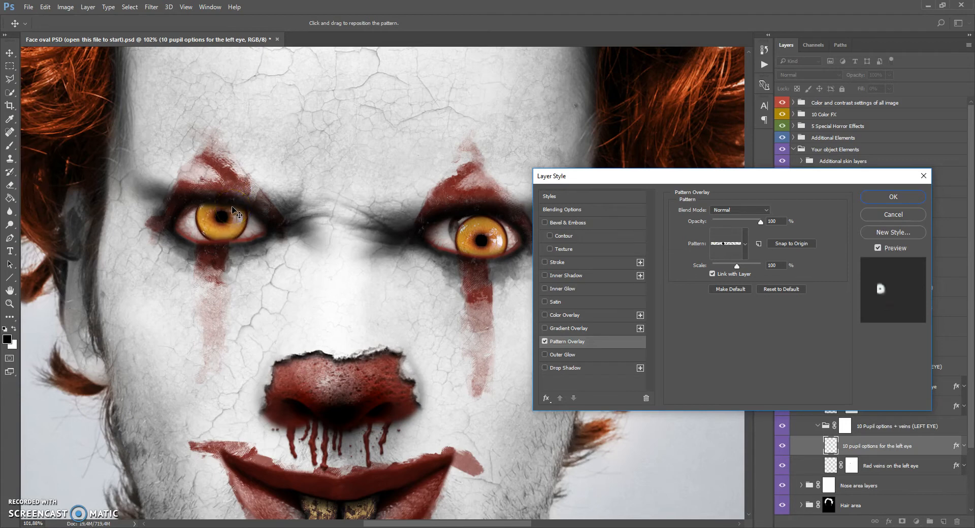
pyautogui.click(874, 199)
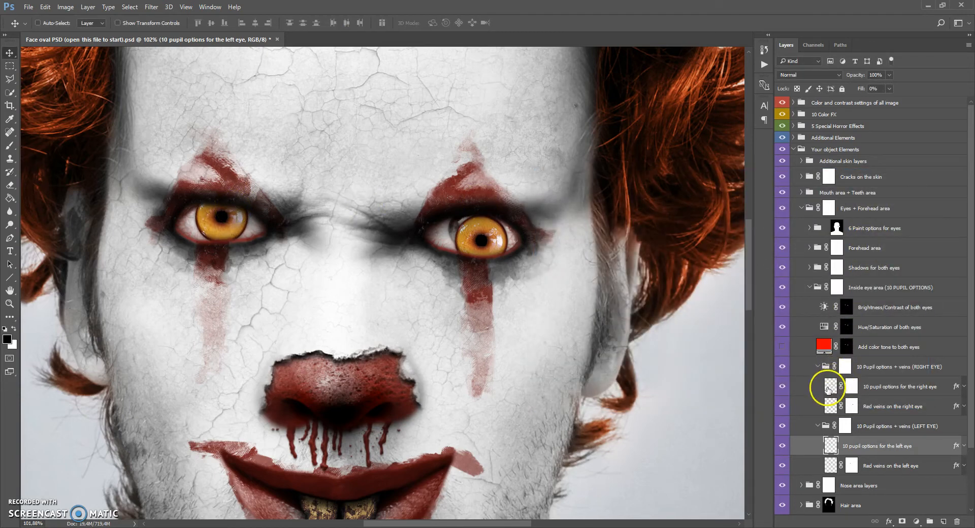
# Reposition the Pattern Overlay of the right eye's pupil layer so the yellow pupil sits centred, with opacity and scale at 100%.
pyautogui.click(829, 388)
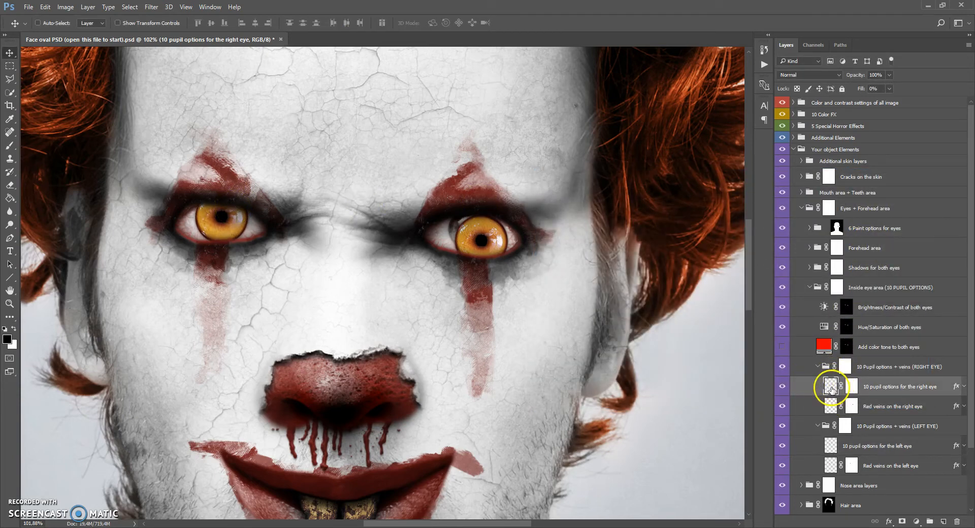
pyautogui.doubleClick(831, 389)
pyautogui.click(584, 342)
pyautogui.moveTo(614, 177); pyautogui.dragTo(674, 173)
pyautogui.moveTo(473, 233); pyautogui.dragTo(480, 263)
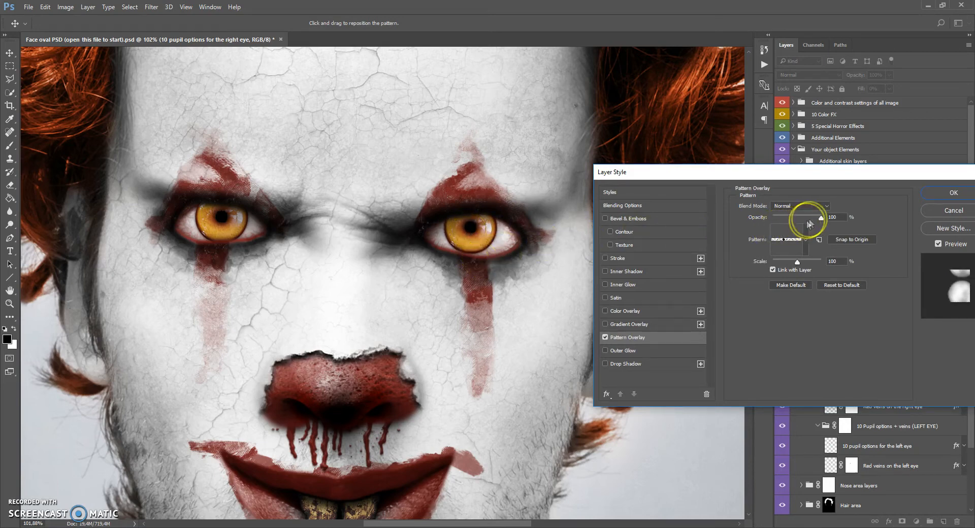
pyautogui.moveTo(815, 216)
pyautogui.mouseDown()
pyautogui.moveTo(801, 218)
pyautogui.moveTo(823, 220)
pyautogui.mouseUp()
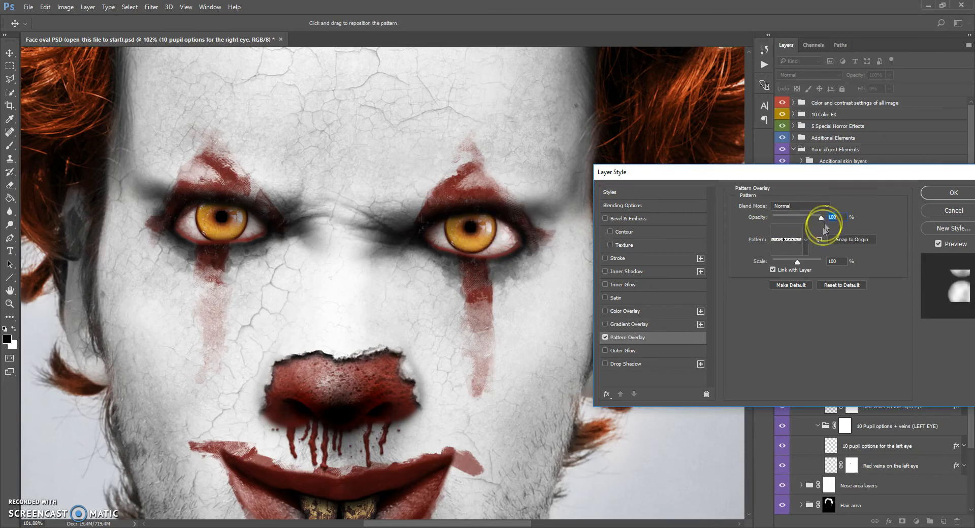
pyautogui.moveTo(799, 263); pyautogui.dragTo(798, 264)
pyautogui.write('100')
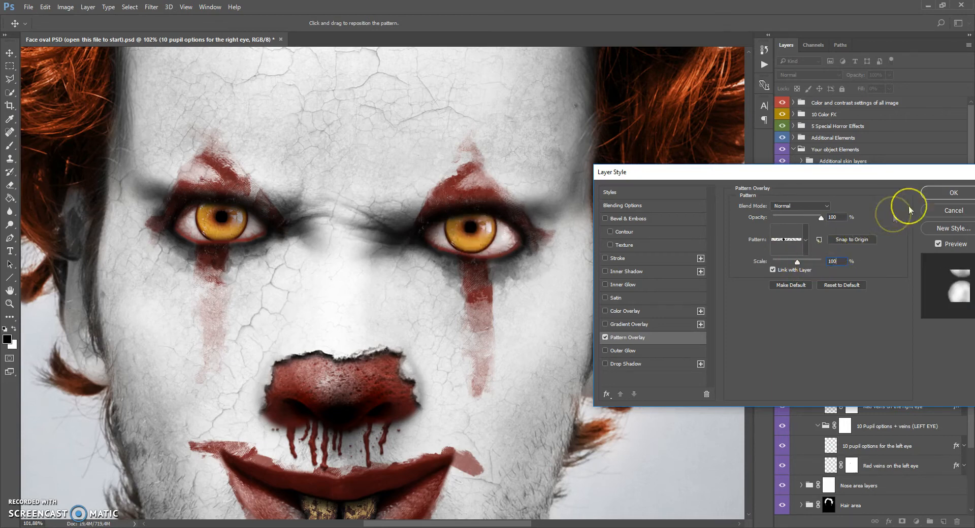
pyautogui.click(933, 196)
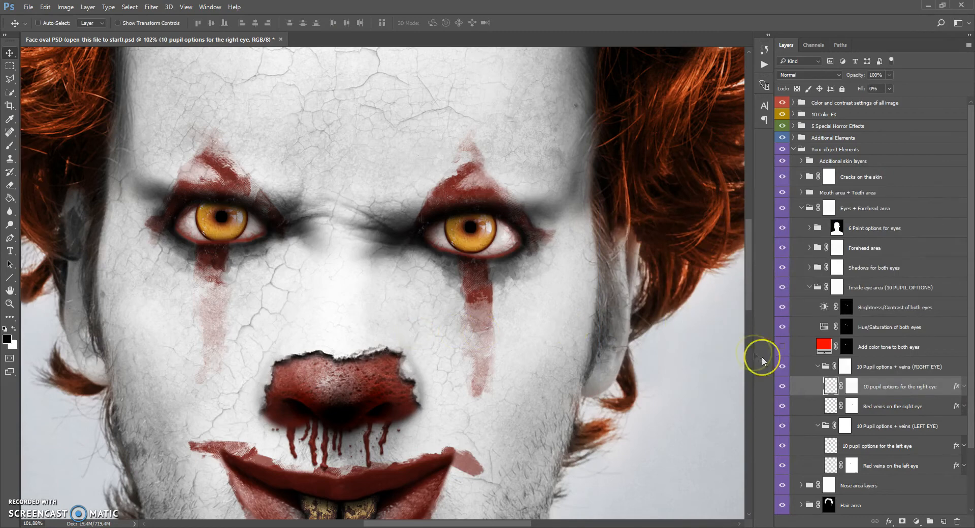
# Inspect the red veins layers of the right and left eyes by toggling their visibility off and on.
pyautogui.click(832, 406)
pyautogui.click(832, 463)
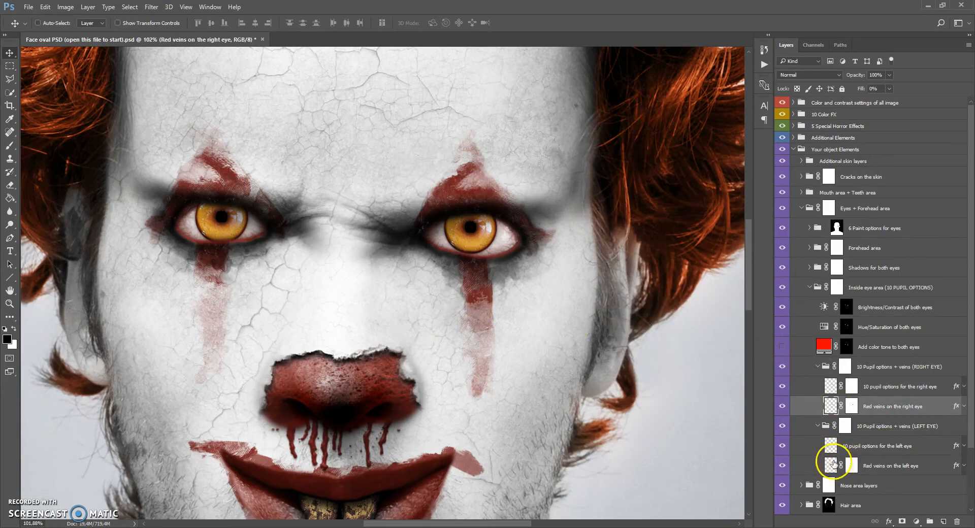
pyautogui.click(833, 408)
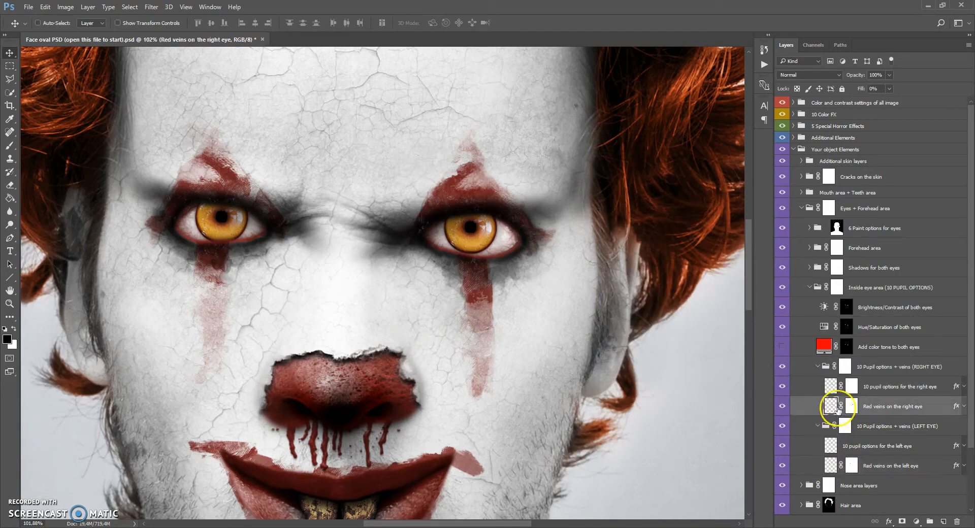
pyautogui.click(831, 463)
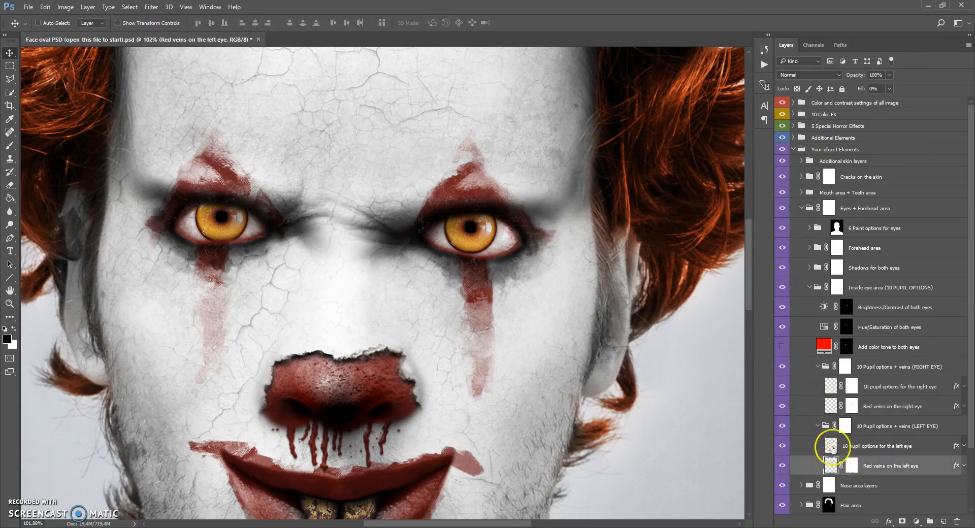
pyautogui.click(791, 408)
pyautogui.click(783, 406)
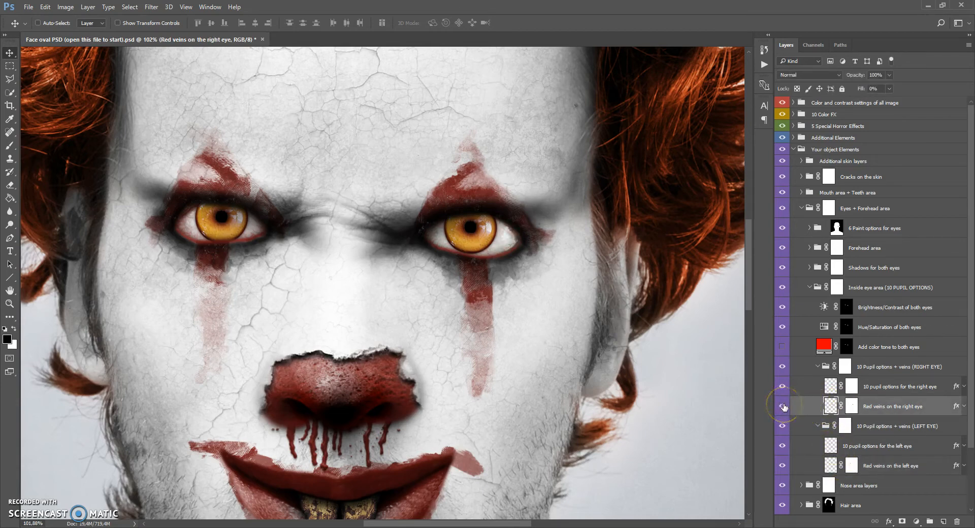
pyautogui.click(782, 466)
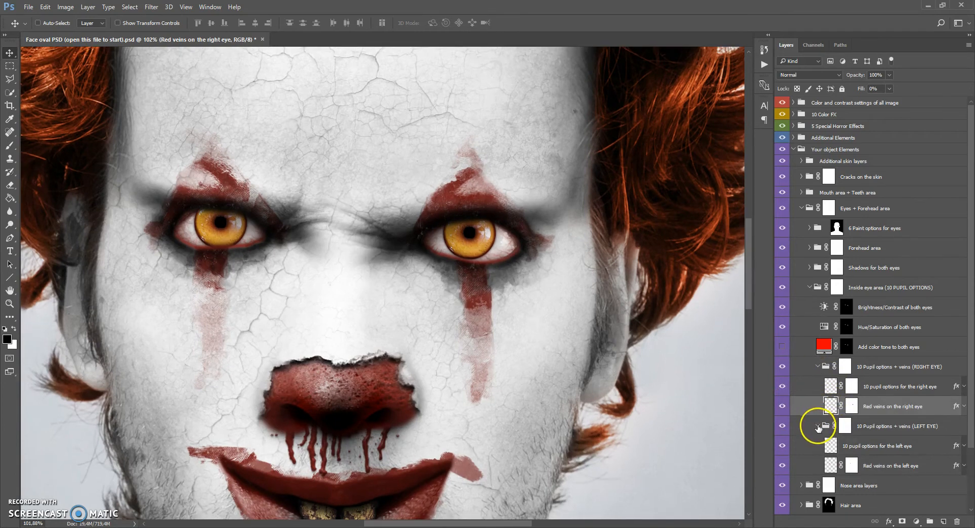
# Collapse the 10 Pupil options + veins groups for the right eye and the left eye.
pyautogui.click(832, 446)
pyautogui.click(830, 405)
pyautogui.click(808, 367)
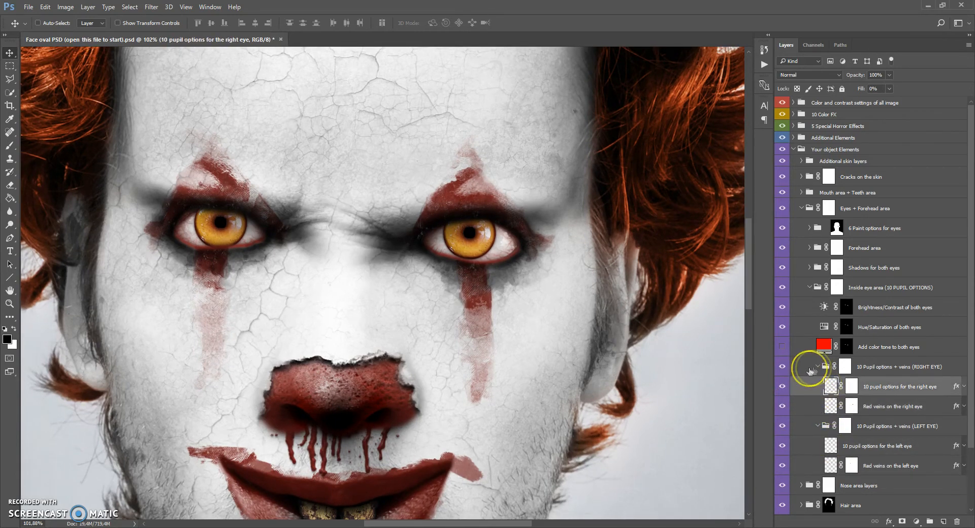
pyautogui.click(818, 366)
pyautogui.click(817, 387)
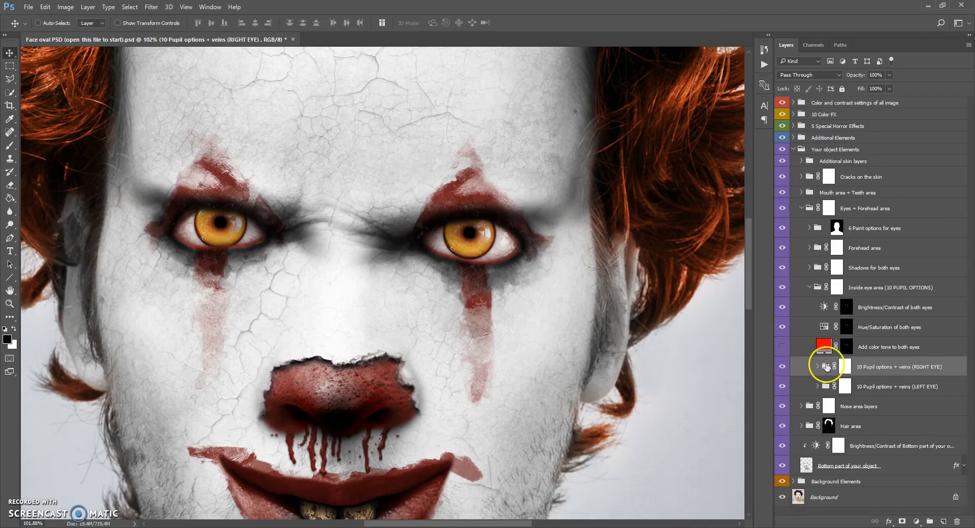
# Set brightness to -75 and strongly raise the contrast in the Brightness/Contrast adjustment of both eyes.
pyautogui.click(824, 307)
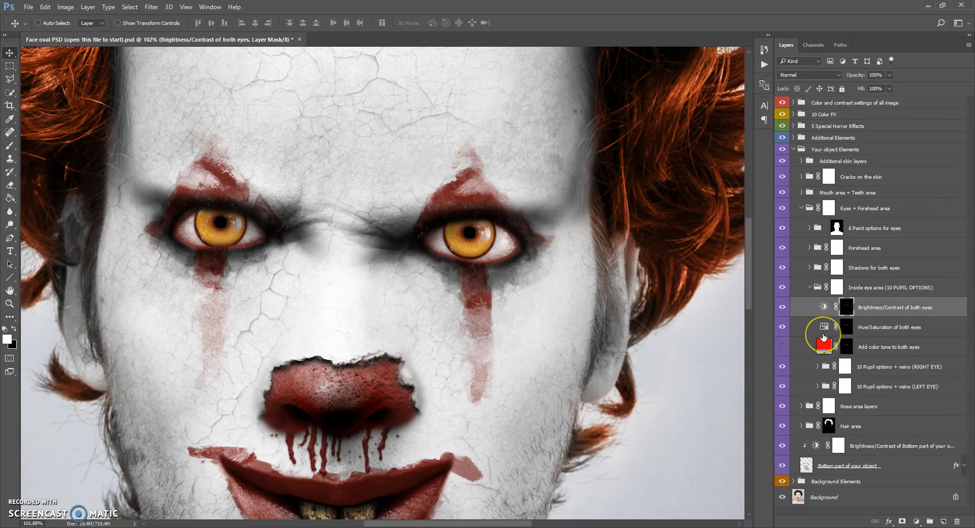
pyautogui.doubleClick(824, 307)
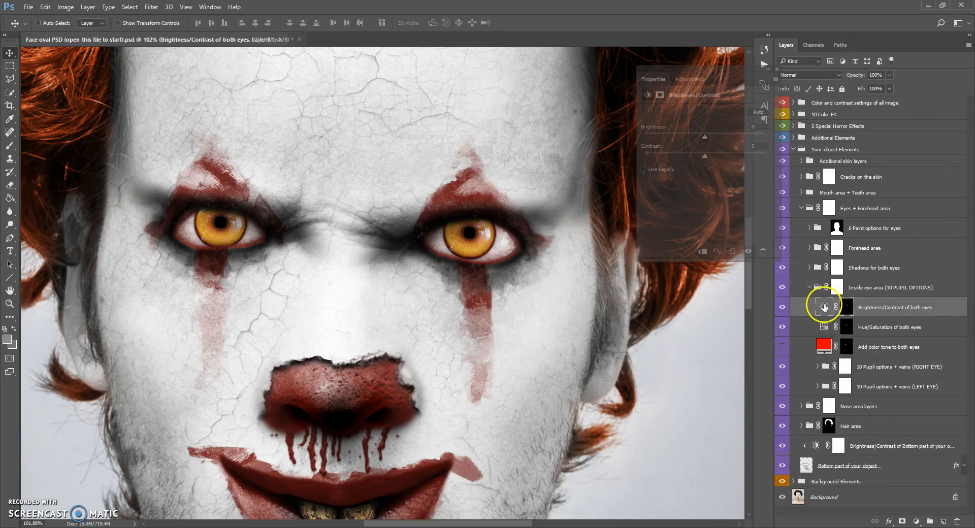
pyautogui.moveTo(691, 141); pyautogui.dragTo(736, 155)
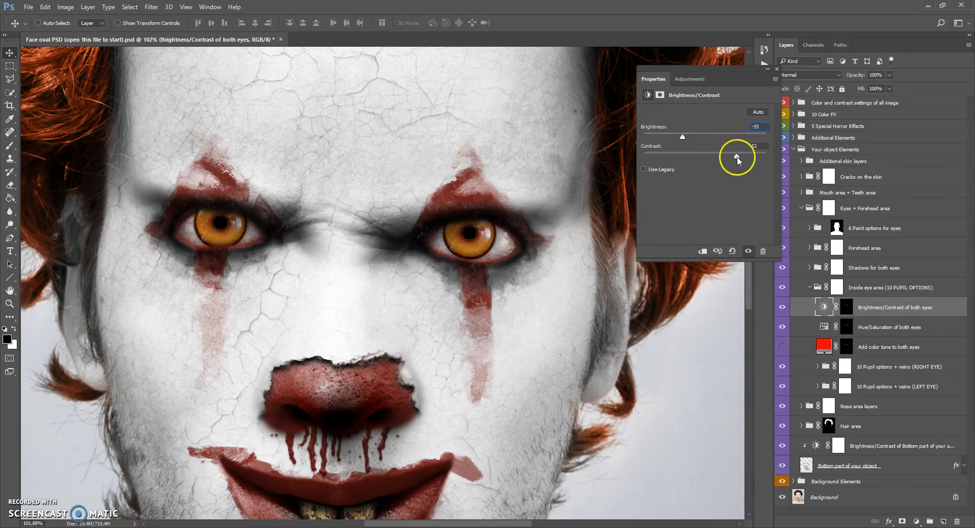
pyautogui.moveTo(684, 137); pyautogui.dragTo(674, 137)
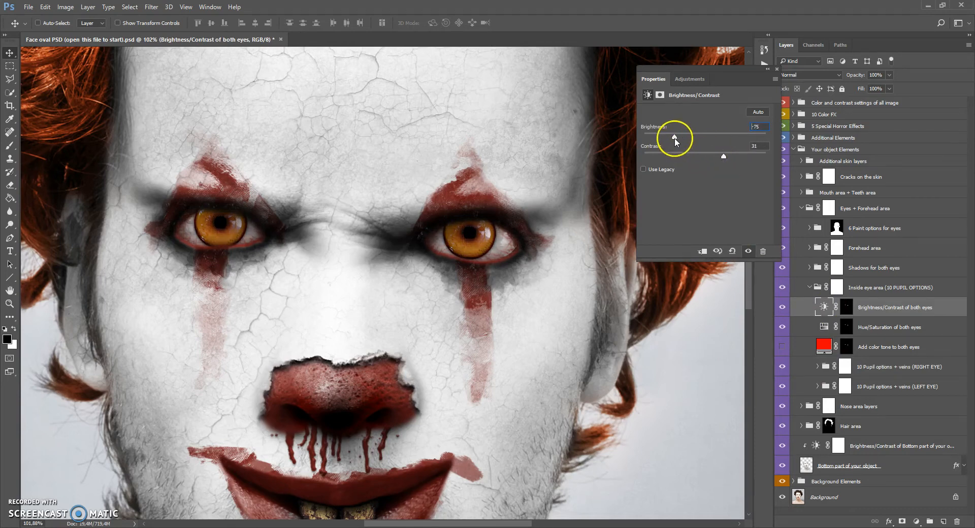
pyautogui.moveTo(723, 156); pyautogui.dragTo(750, 157)
pyautogui.click(776, 69)
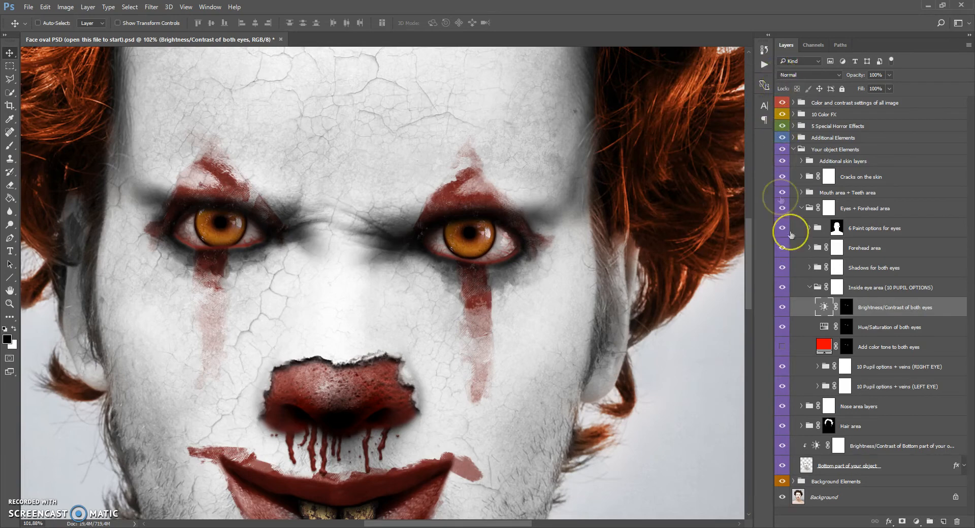
# Try a hue shift in the Hue/Saturation adjustment of both eyes and return the hue to 0.
pyautogui.click(824, 327)
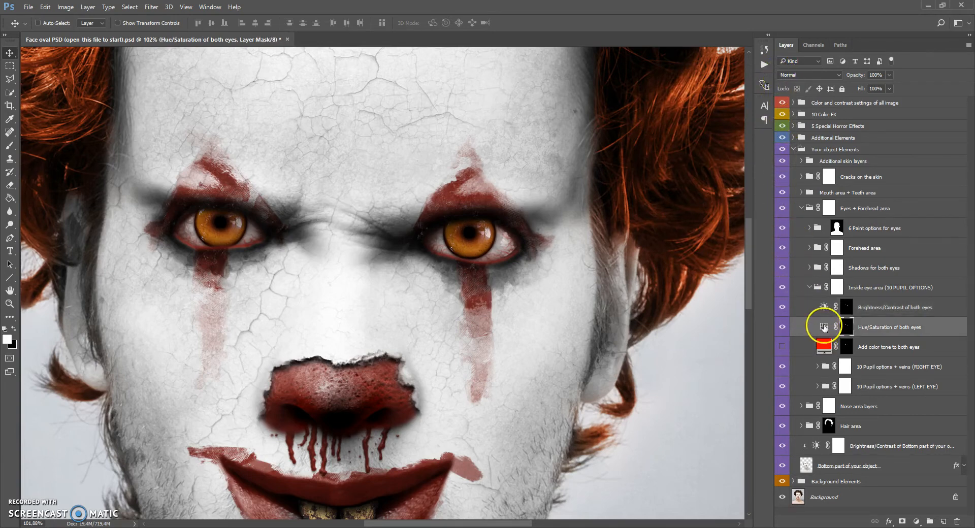
pyautogui.doubleClick(823, 327)
pyautogui.moveTo(705, 146)
pyautogui.mouseDown()
pyautogui.moveTo(755, 151)
pyautogui.moveTo(665, 152)
pyautogui.moveTo(738, 151)
pyautogui.moveTo(704, 150)
pyautogui.moveTo(704, 138)
pyautogui.mouseUp()
pyautogui.write('0')
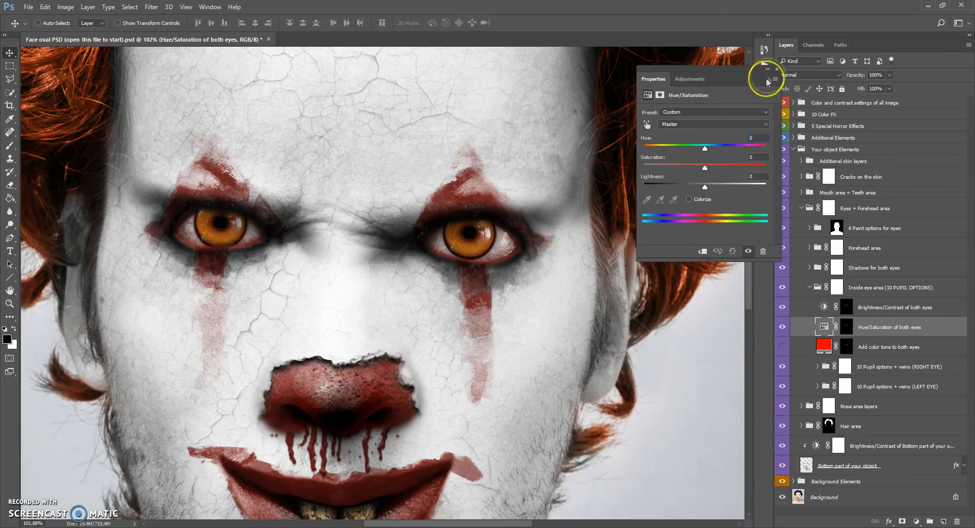
pyautogui.click(777, 69)
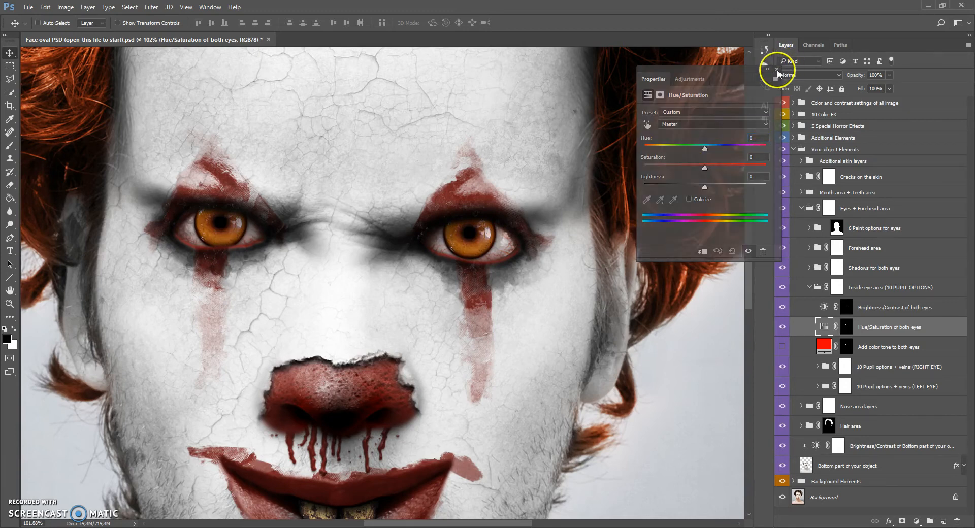
# Preview the Add color tone to both eyes layer, try another fill color, cancel it and hide the layer again.
pyautogui.click(827, 347)
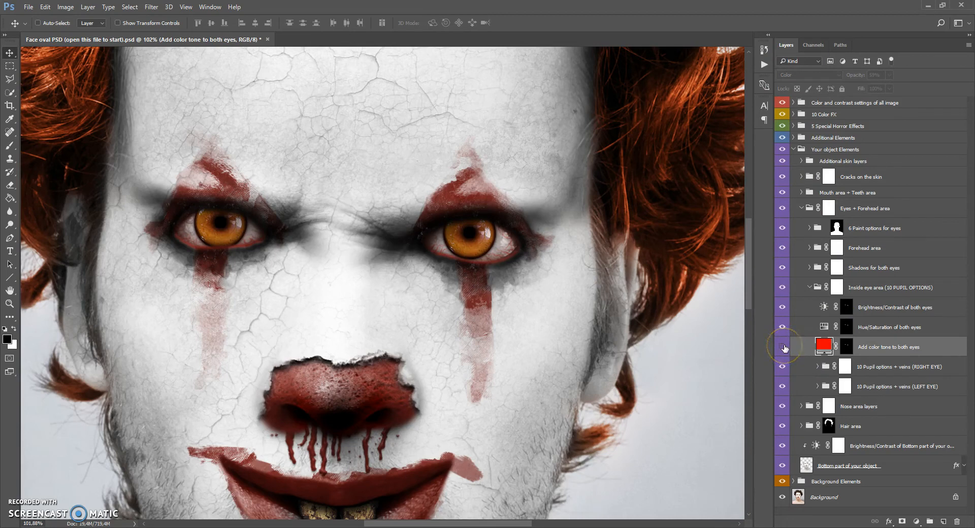
pyautogui.click(822, 347)
pyautogui.doubleClick(824, 347)
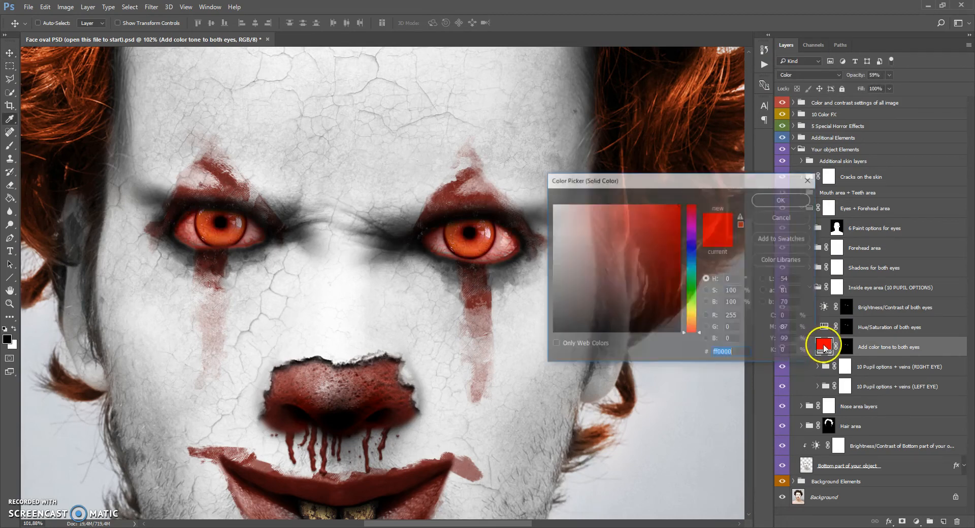
pyautogui.moveTo(692, 277); pyautogui.dragTo(691, 235)
pyautogui.click(783, 217)
pyautogui.click(783, 346)
# Collapse the Inside eye area group and expand the Shadows for both eyes group.
pyautogui.click(812, 288)
pyautogui.click(811, 288)
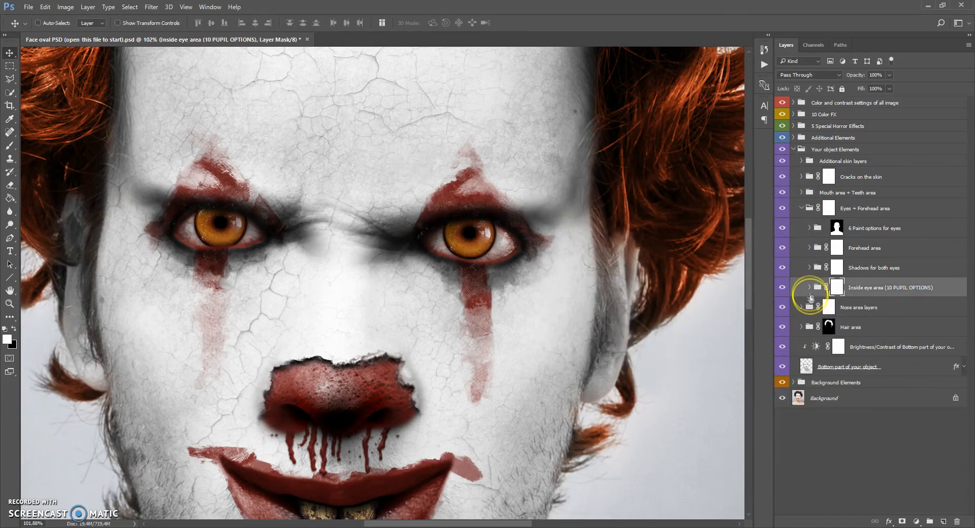
pyautogui.click(816, 270)
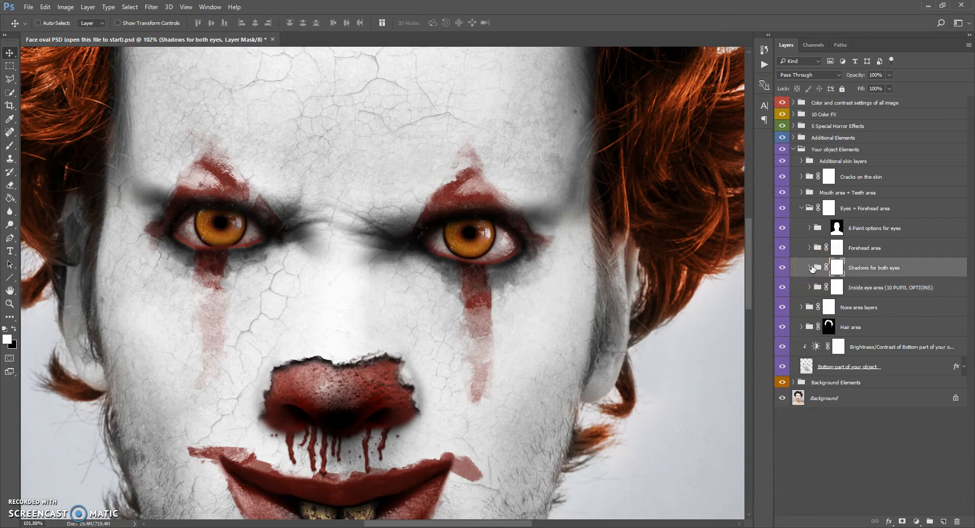
pyautogui.click(809, 268)
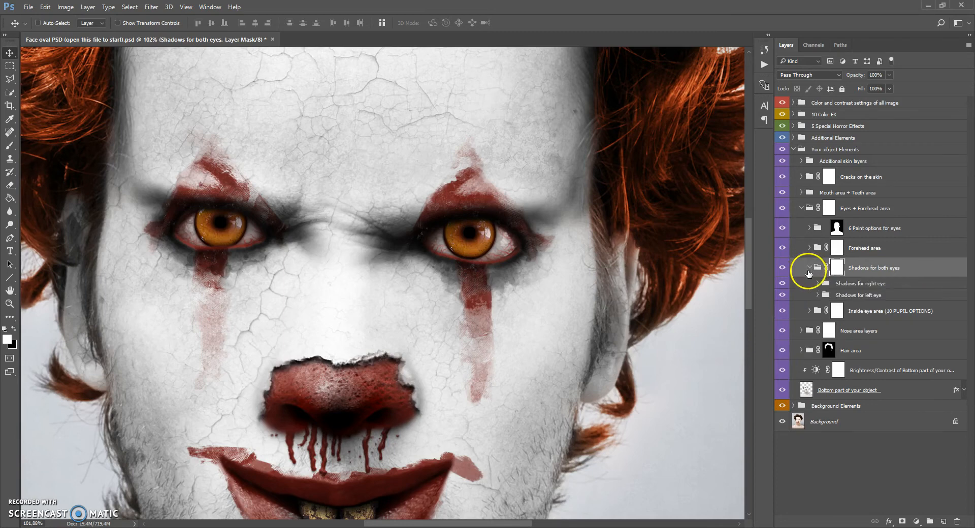
# Toggle the left eye shadows off and on to compare, and expand the shadow groups of both eyes.
pyautogui.click(825, 296)
pyautogui.click(783, 294)
pyautogui.click(783, 294)
pyautogui.click(783, 294)
pyautogui.click(783, 295)
pyautogui.click(817, 295)
pyautogui.click(818, 284)
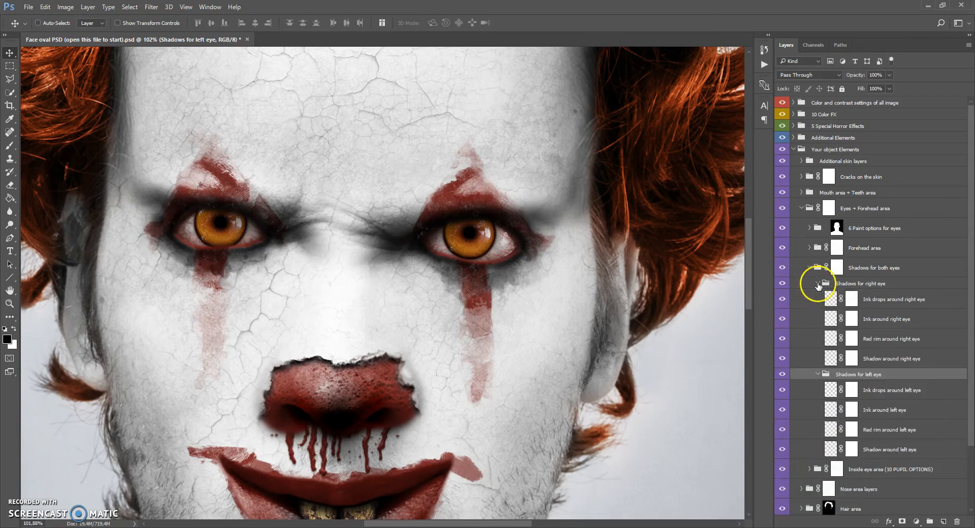
# Examine the ink drops, ink, red rim and shadow layers around the right eye one by one.
pyautogui.click(832, 325)
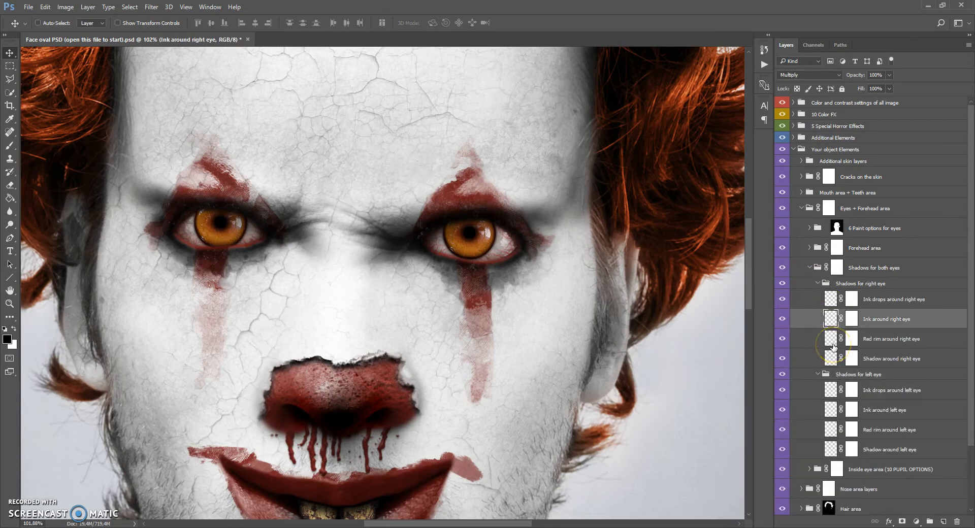
pyautogui.click(832, 345)
pyautogui.click(831, 321)
pyautogui.click(831, 303)
pyautogui.click(830, 321)
pyautogui.click(831, 340)
pyautogui.click(831, 360)
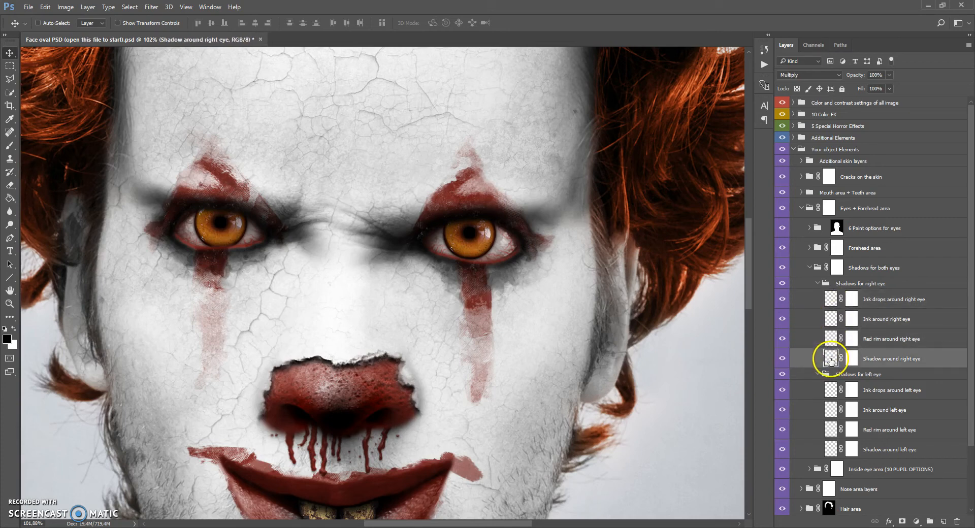
# Examine the ink drops, ink and red rim layers around the left eye one by one.
pyautogui.click(830, 391)
pyautogui.click(830, 409)
pyautogui.click(830, 393)
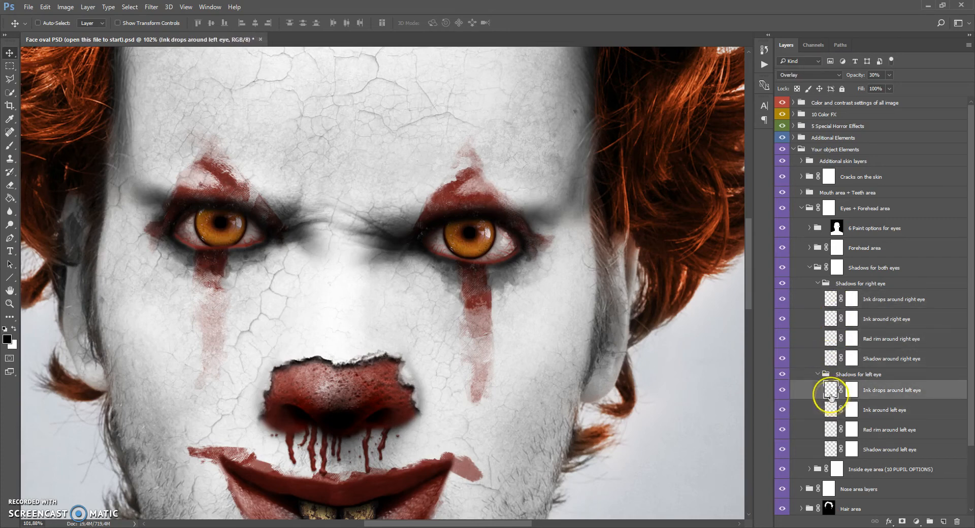
pyautogui.click(830, 415)
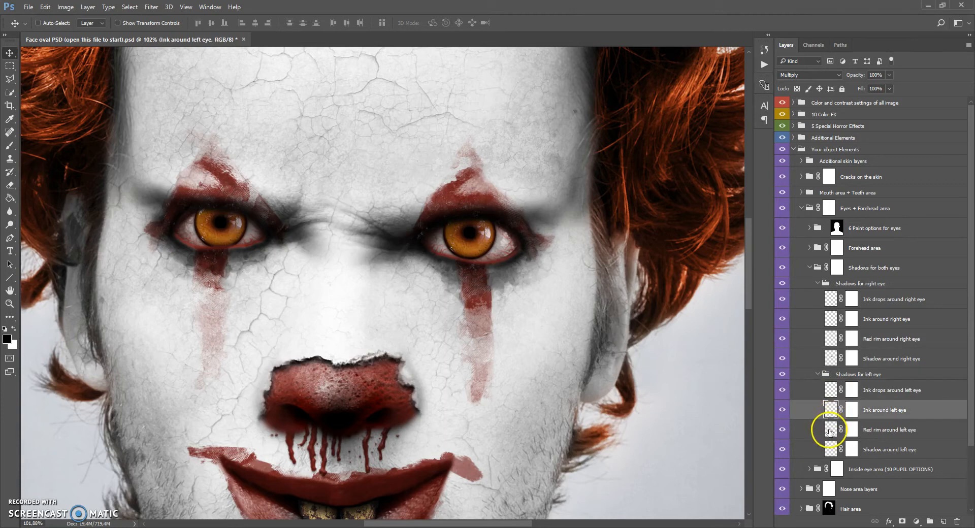
pyautogui.click(830, 431)
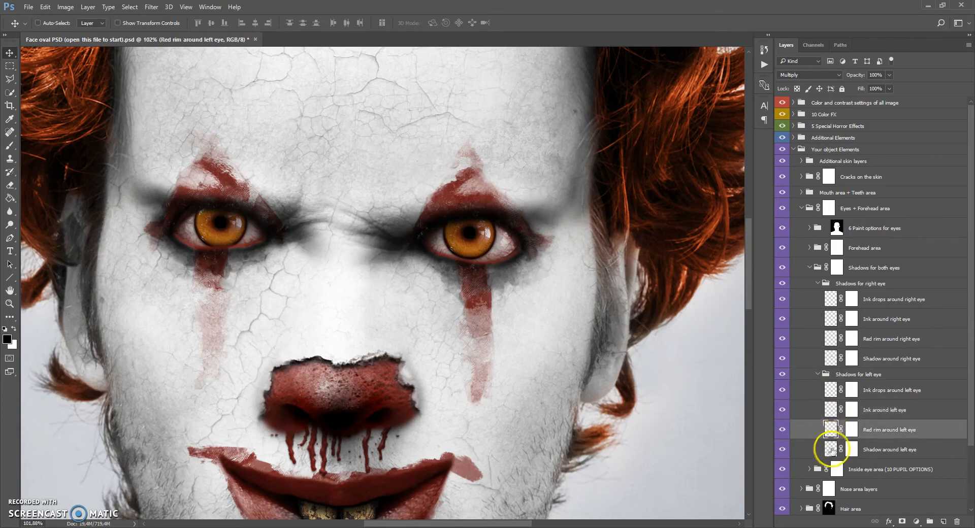
# Collapse the left-eye and right-eye shadow subgroups and preview the face with the Shadows for both eyes group hidden and shown.
pyautogui.click(831, 450)
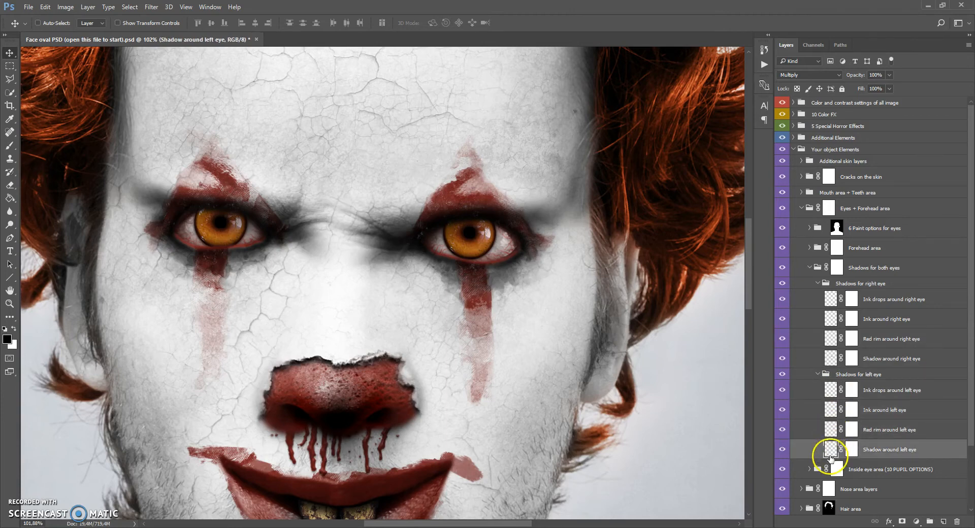
pyautogui.click(819, 374)
pyautogui.click(817, 283)
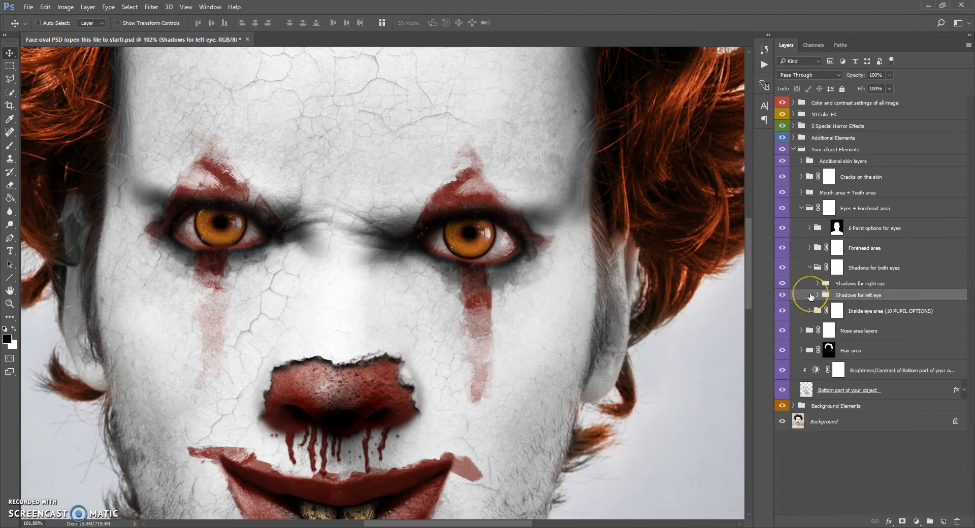
pyautogui.click(819, 284)
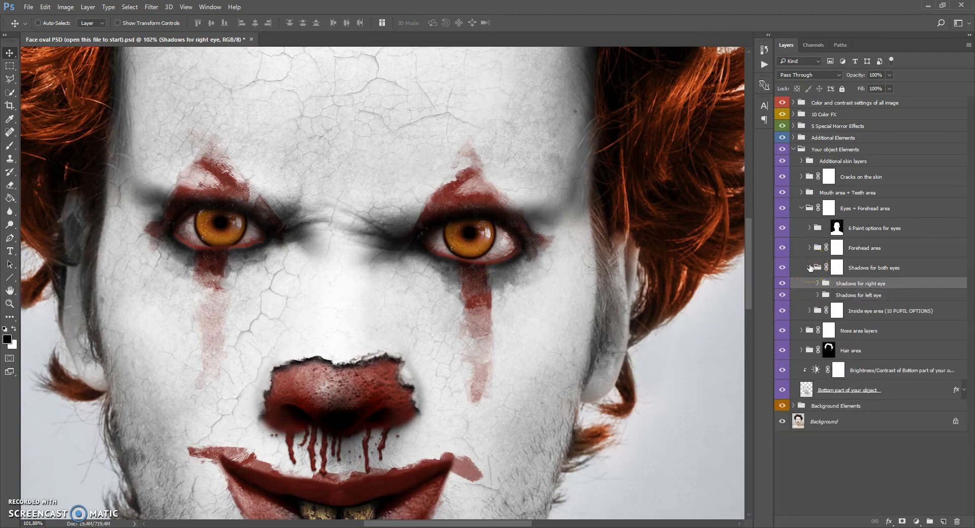
pyautogui.click(783, 268)
pyautogui.click(782, 267)
# Try masking out the shadows around one eye on the Shadows for both eyes mask with a 124 px black brush, and restore them in white.
pyautogui.click(838, 268)
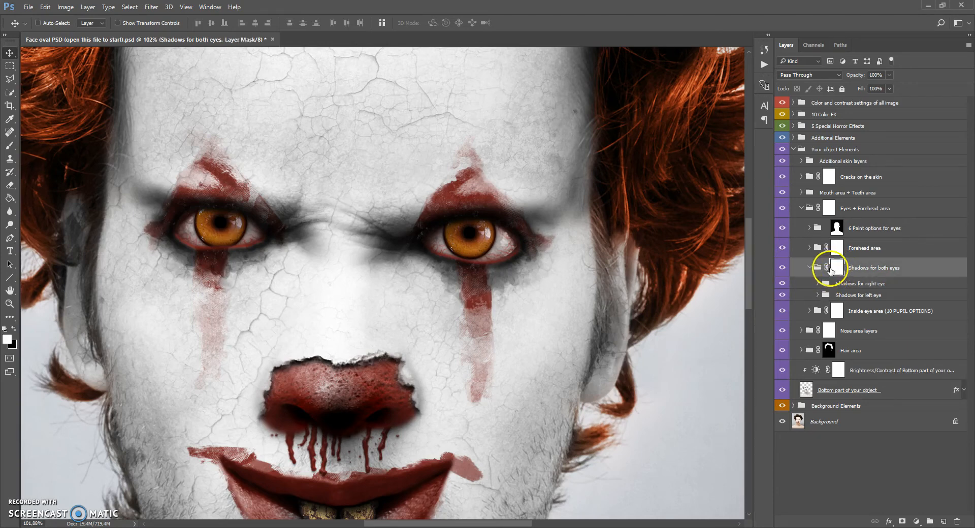
pyautogui.click(10, 147)
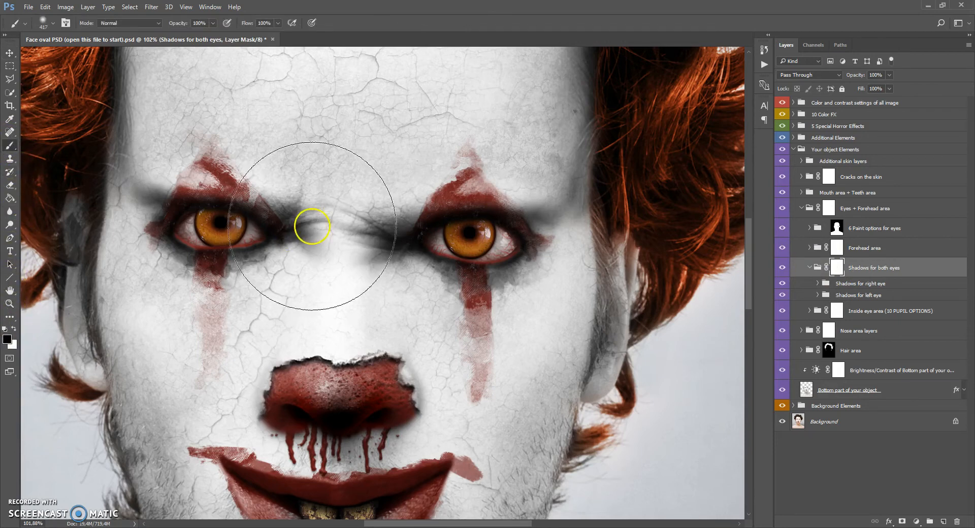
pyautogui.rightClick(315, 224)
pyautogui.moveTo(414, 251); pyautogui.dragTo(402, 251)
pyautogui.moveTo(175, 207)
pyautogui.mouseDown()
pyautogui.moveTo(196, 271)
pyautogui.moveTo(246, 254)
pyautogui.moveTo(200, 256)
pyautogui.moveTo(260, 240)
pyautogui.moveTo(245, 214)
pyautogui.mouseUp()
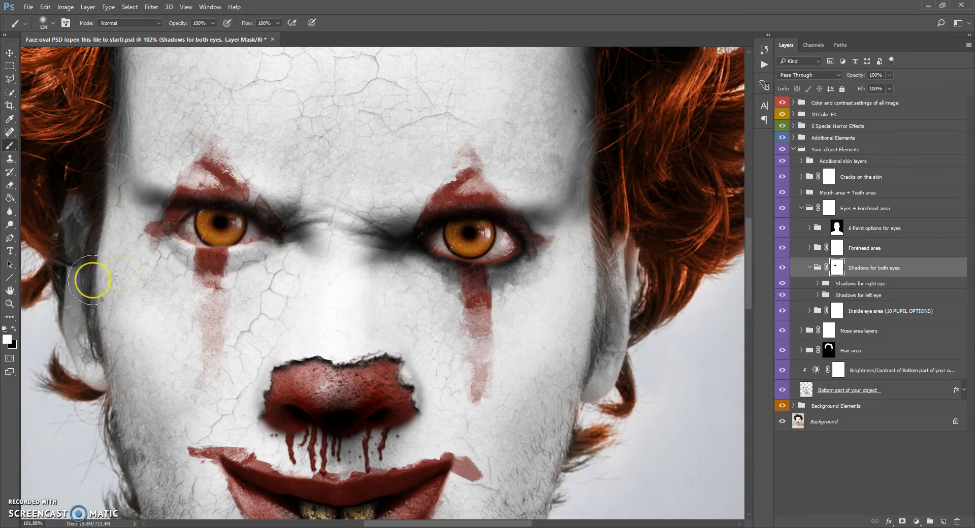
pyautogui.moveTo(146, 174)
pyautogui.mouseDown()
pyautogui.moveTo(144, 246)
pyautogui.moveTo(233, 178)
pyautogui.moveTo(296, 241)
pyautogui.moveTo(194, 200)
pyautogui.moveTo(265, 237)
pyautogui.moveTo(183, 223)
pyautogui.moveTo(232, 236)
pyautogui.mouseUp()
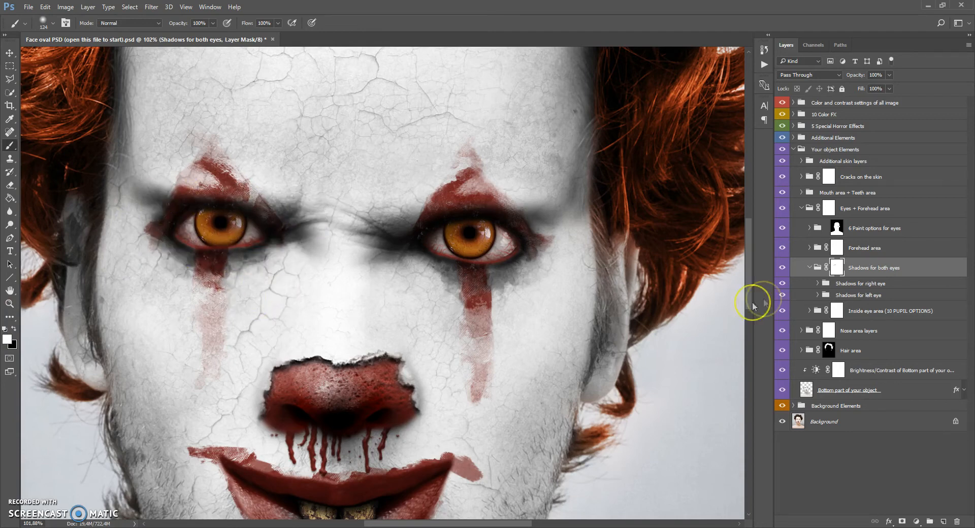
# Collapse the Shadows for both eyes group and expand the Forehead area group to examine its main and additional forehead layers.
pyautogui.click(811, 268)
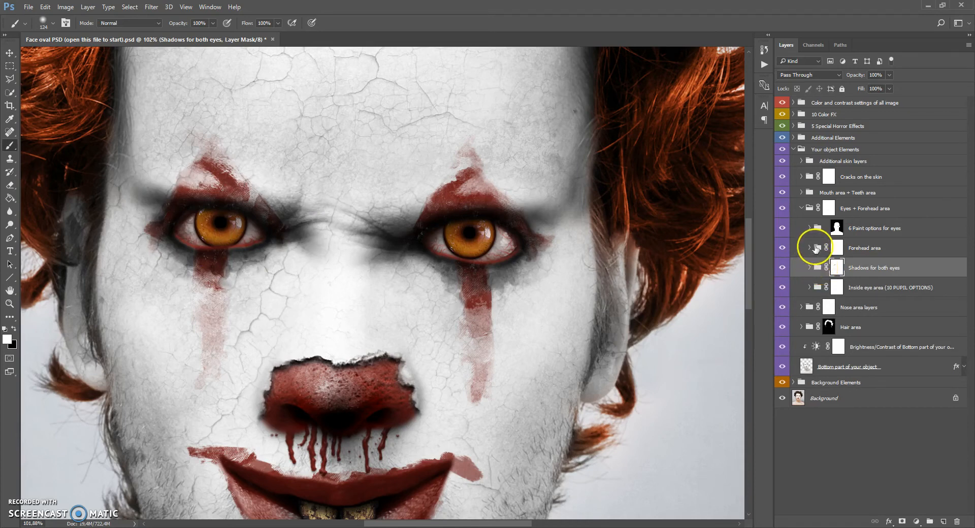
pyautogui.click(815, 248)
pyautogui.click(810, 247)
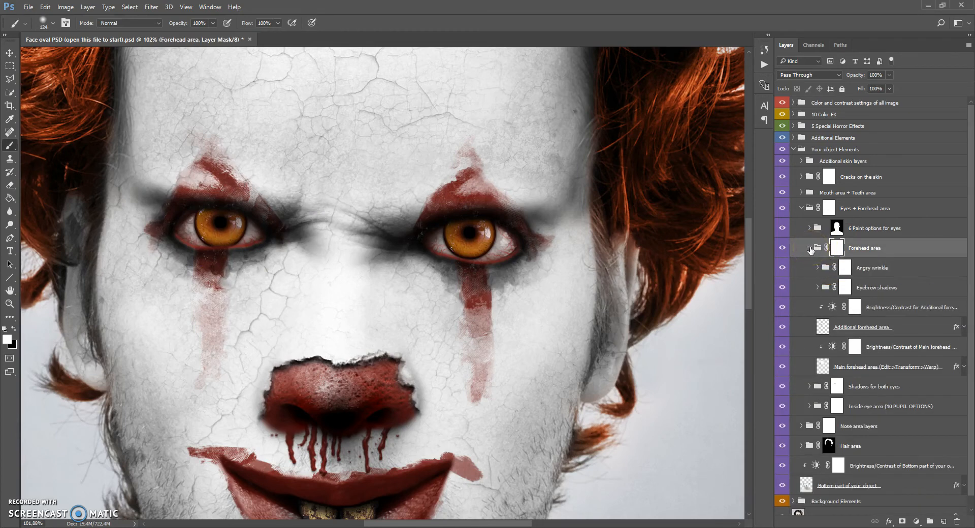
pyautogui.scroll(-1, 813, 274)
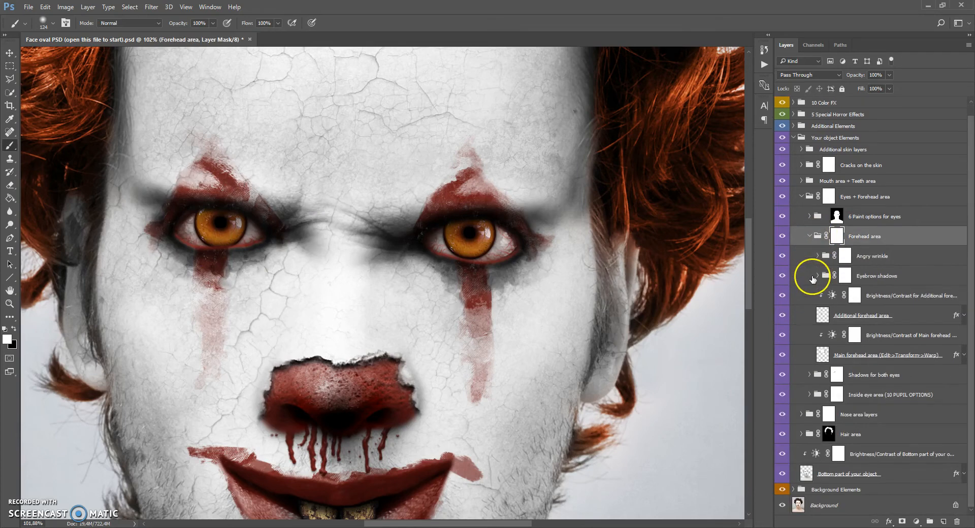
pyautogui.click(821, 358)
pyautogui.click(822, 319)
pyautogui.click(825, 355)
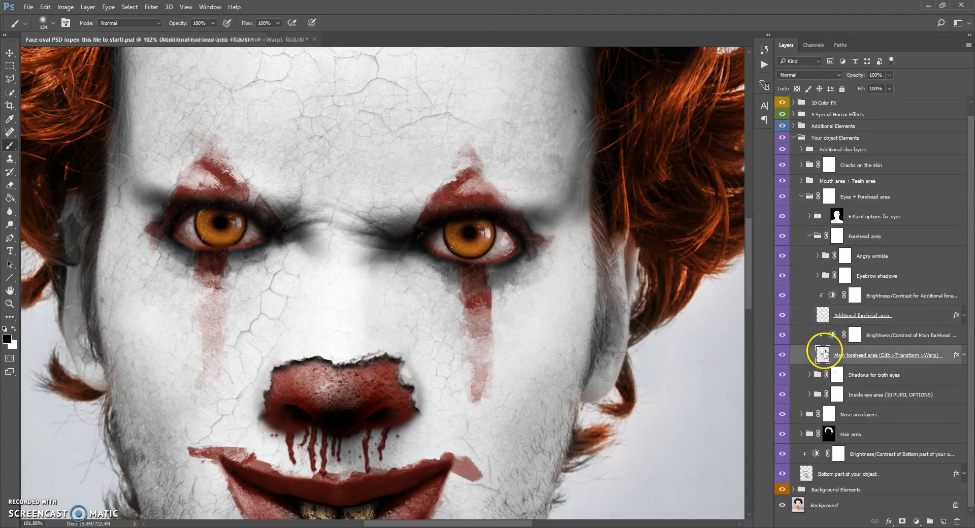
pyautogui.click(823, 319)
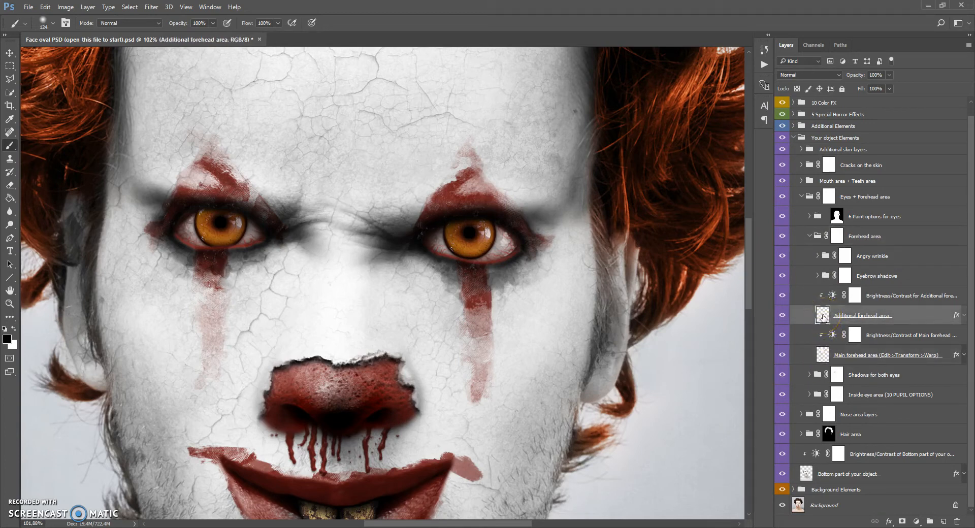
pyautogui.click(827, 353)
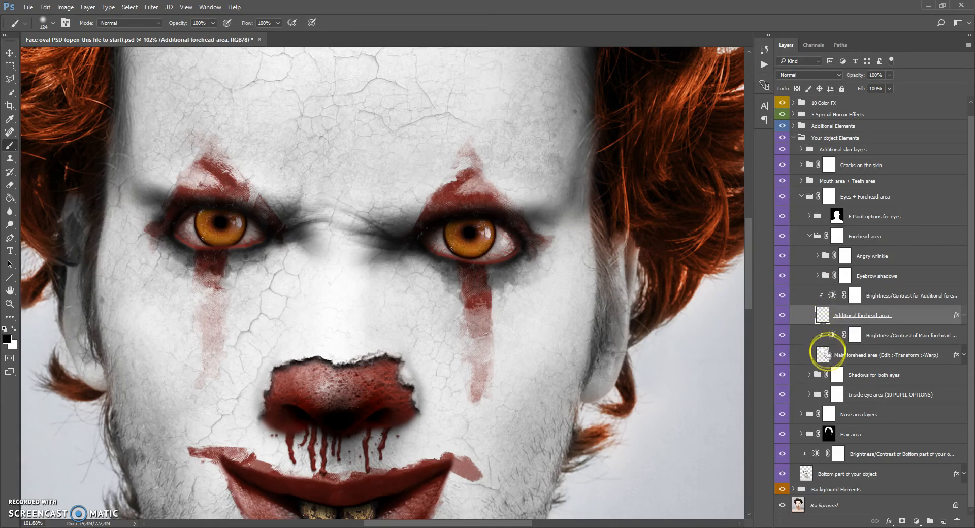
pyautogui.click(823, 318)
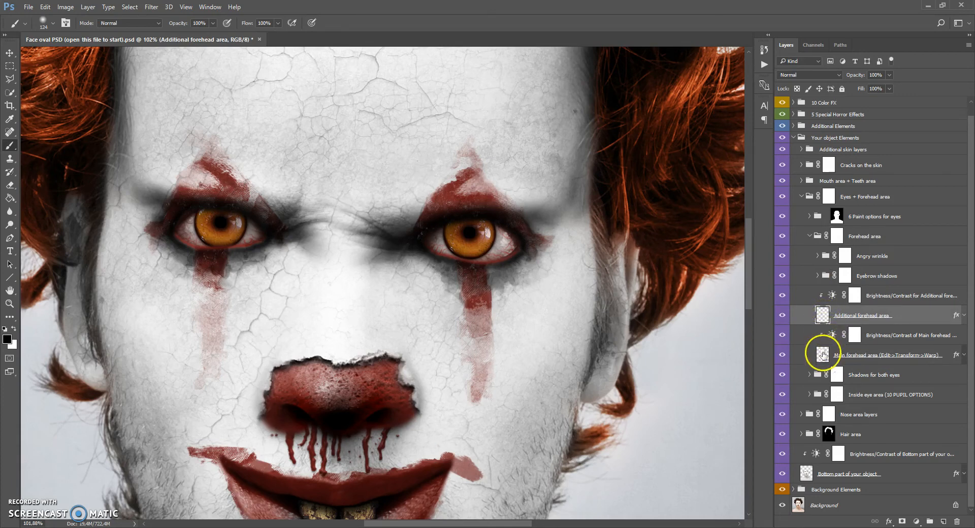
# Warp the Main forehead area layer, stretching both upper corners of the mesh outward and upward.
pyautogui.click(823, 354)
pyautogui.hotkey('ctrl', '0')
pyautogui.scroll(3, 392, 108)
pyautogui.scroll(-1, 401, 157)
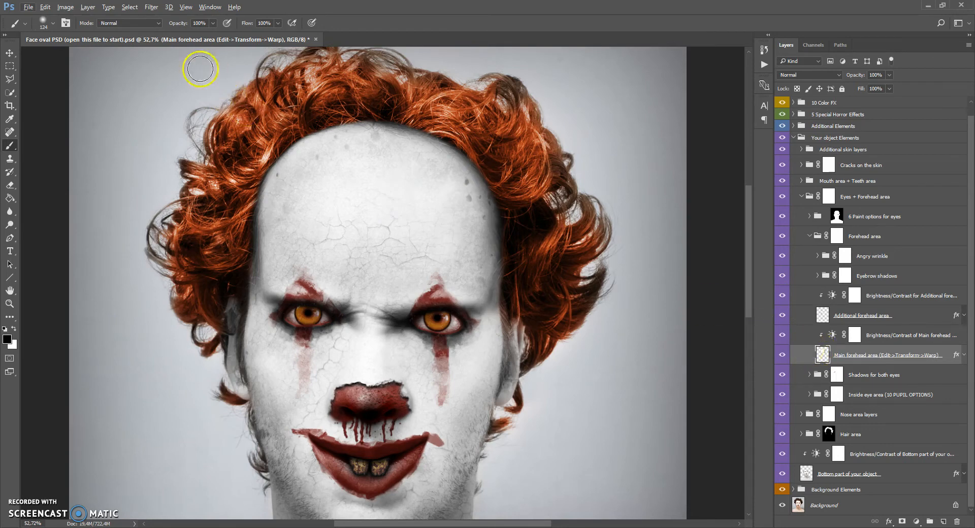
pyautogui.click(45, 7)
pyautogui.moveTo(167, 224)
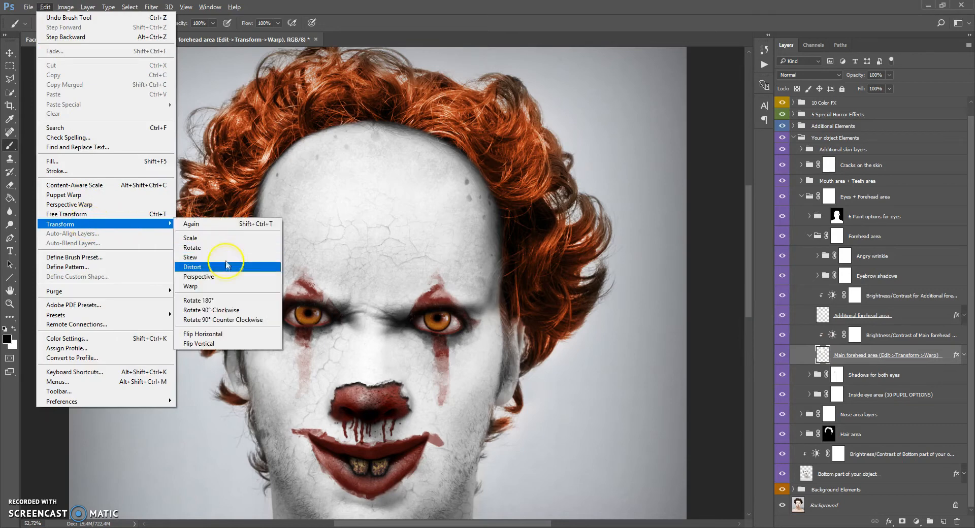
pyautogui.click(199, 287)
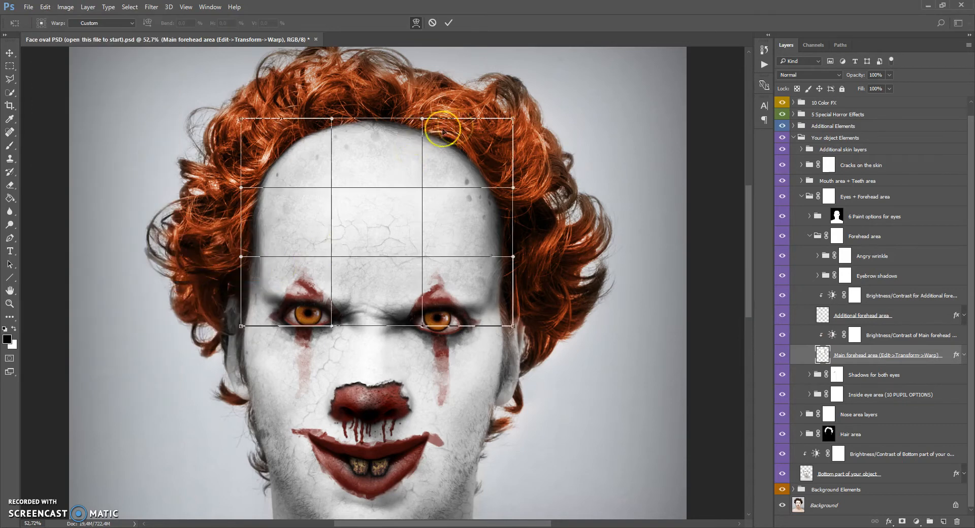
pyautogui.scroll(2, 480, 147)
pyautogui.scroll(1, 480, 147)
pyautogui.moveTo(513, 167); pyautogui.dragTo(601, 120)
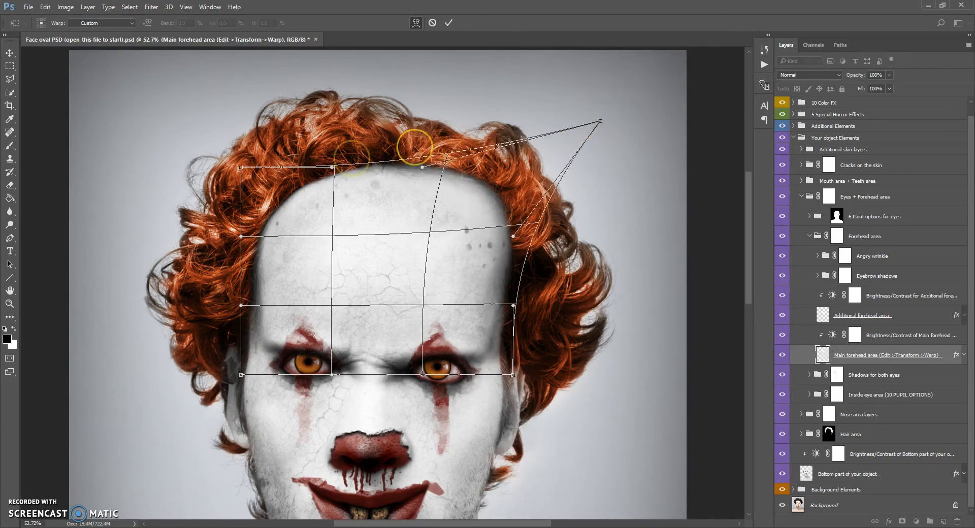
pyautogui.moveTo(240, 167); pyautogui.dragTo(199, 103)
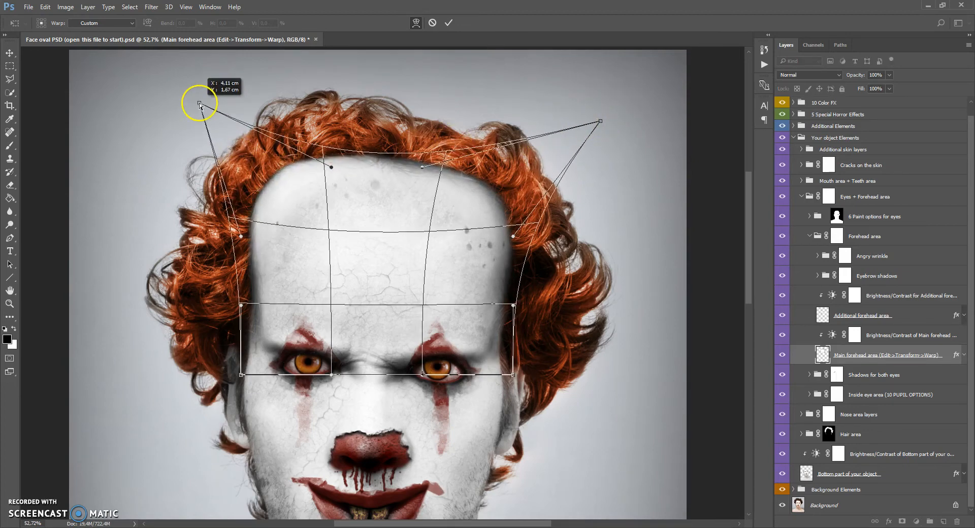
# Refine the forehead warp by raising its top edge into a dome and widening the upper corners, and apply it.
pyautogui.moveTo(386, 142); pyautogui.dragTo(380, 137)
pyautogui.moveTo(200, 103); pyautogui.dragTo(178, 160)
pyautogui.moveTo(600, 122); pyautogui.dragTo(597, 174)
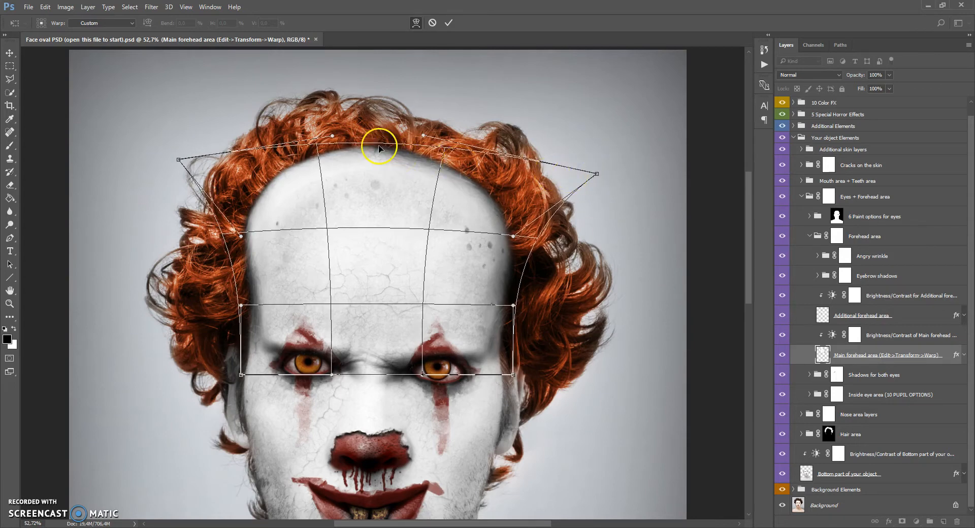
pyautogui.moveTo(382, 145); pyautogui.dragTo(382, 143)
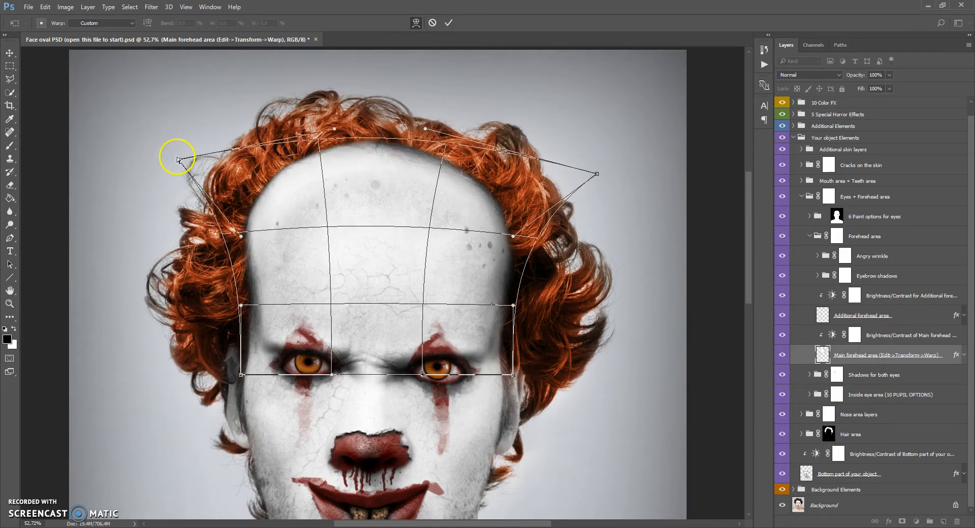
pyautogui.moveTo(178, 160); pyautogui.dragTo(171, 164)
pyautogui.moveTo(386, 143); pyautogui.dragTo(384, 140)
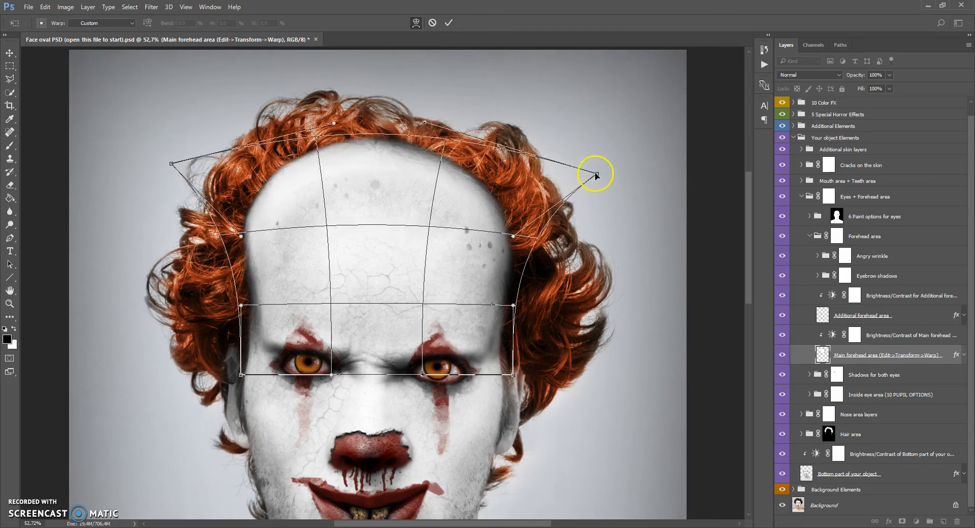
pyautogui.moveTo(598, 172); pyautogui.dragTo(632, 162)
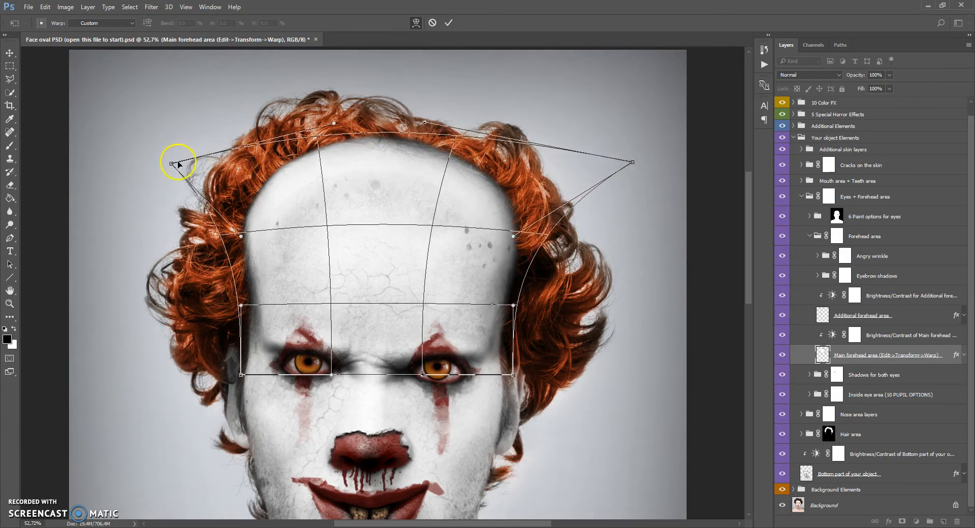
pyautogui.moveTo(172, 164); pyautogui.dragTo(161, 162)
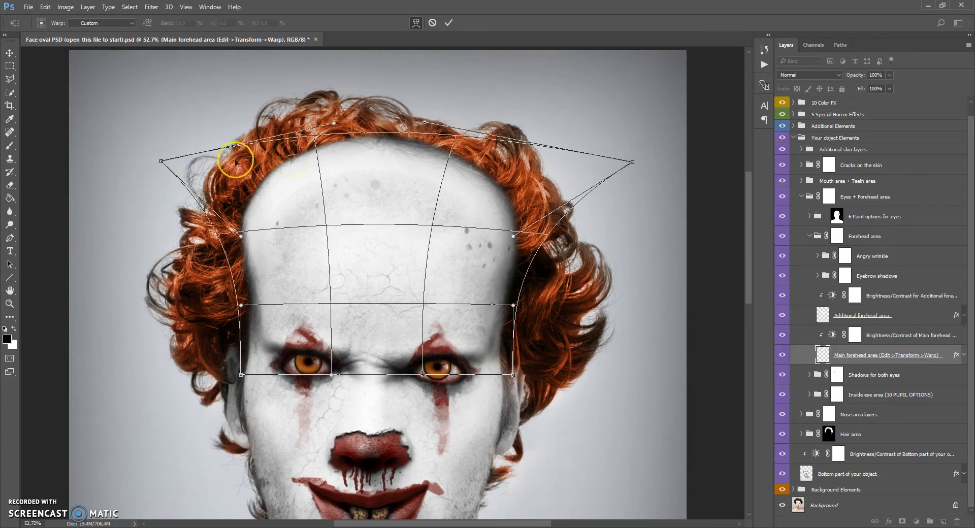
pyautogui.moveTo(378, 139); pyautogui.dragTo(378, 141)
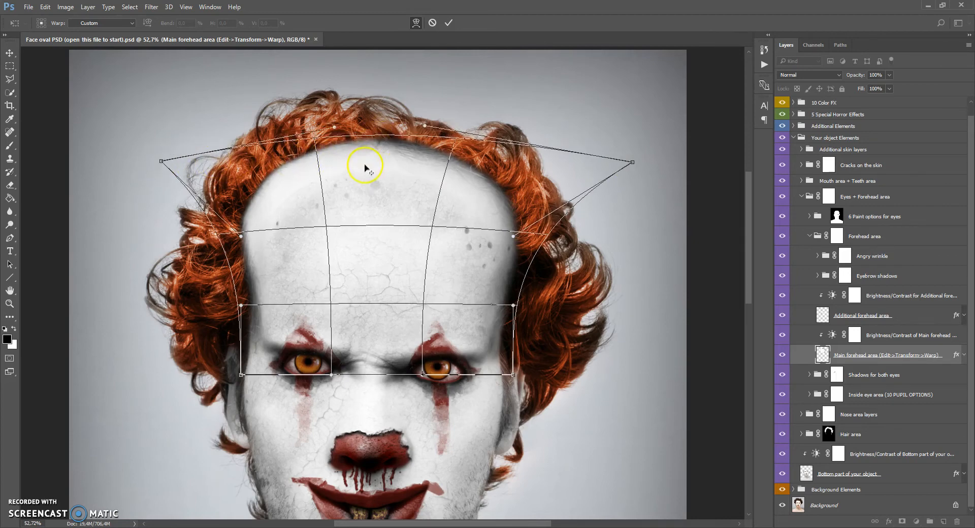
pyautogui.scroll(-3, 365, 168)
pyautogui.scroll(1, 378, 187)
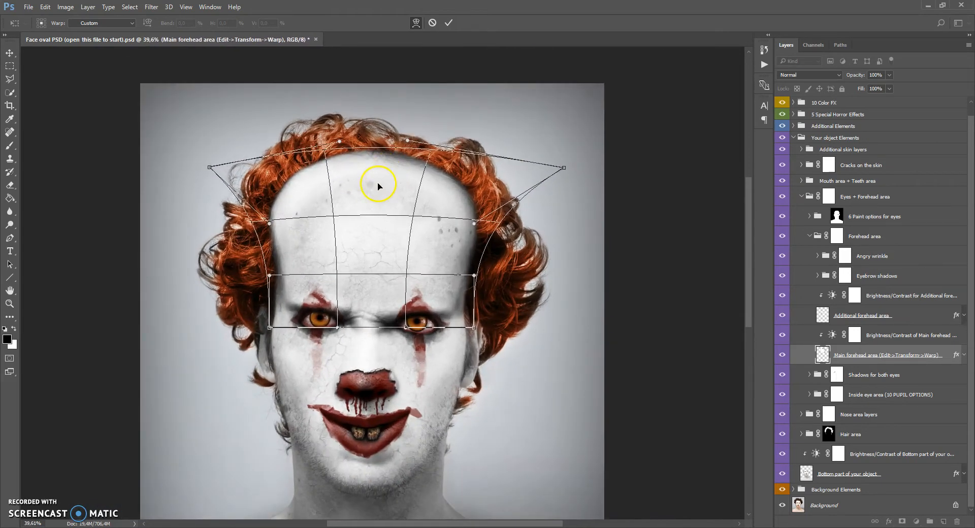
pyautogui.click(448, 24)
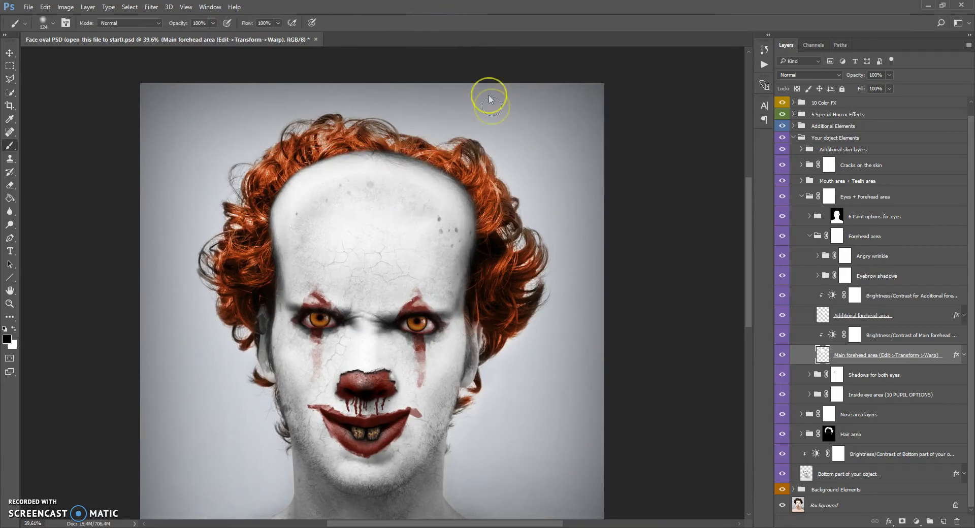
# Set the Brightness to -29 in the Brightness/Contrast adjustment of the Main forehead area.
pyautogui.scroll(1, 402, 193)
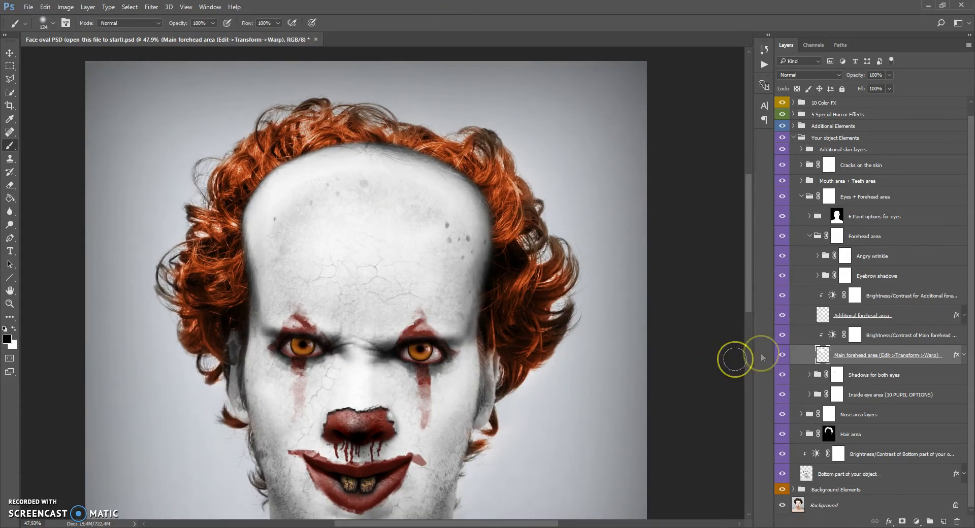
pyautogui.click(832, 336)
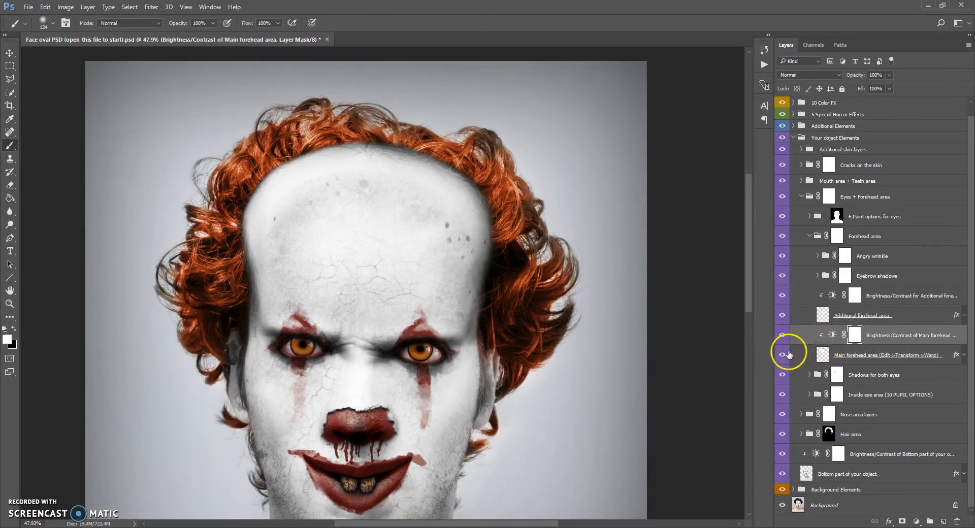
pyautogui.doubleClick(831, 335)
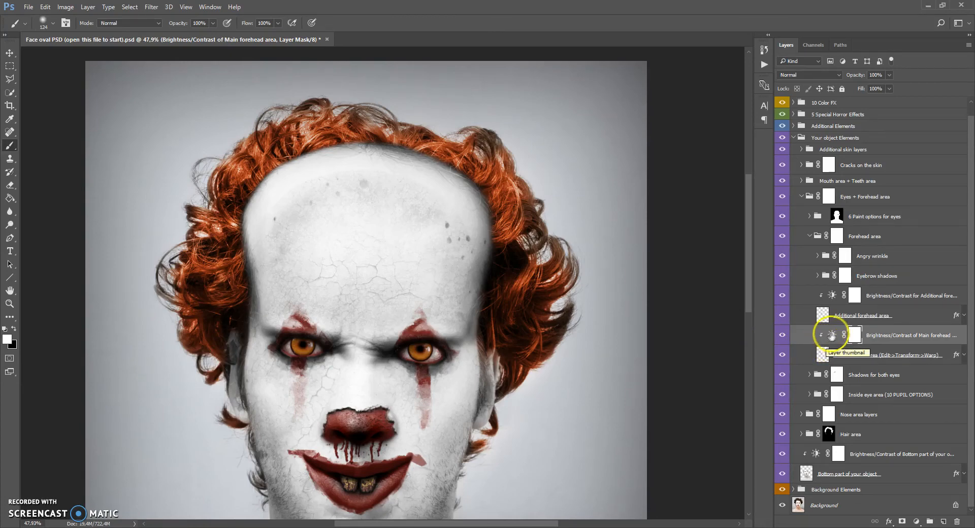
pyautogui.moveTo(704, 142); pyautogui.dragTo(759, 138)
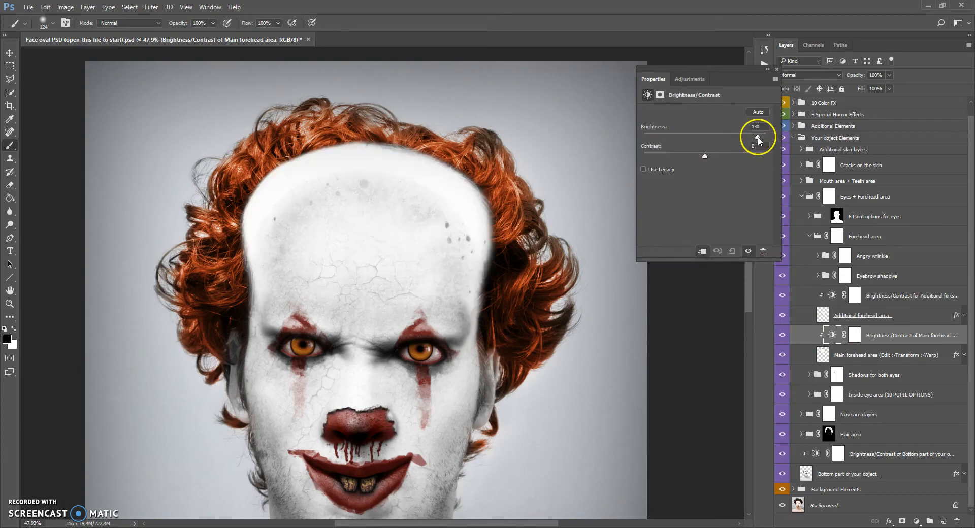
pyautogui.moveTo(691, 139); pyautogui.dragTo(695, 141)
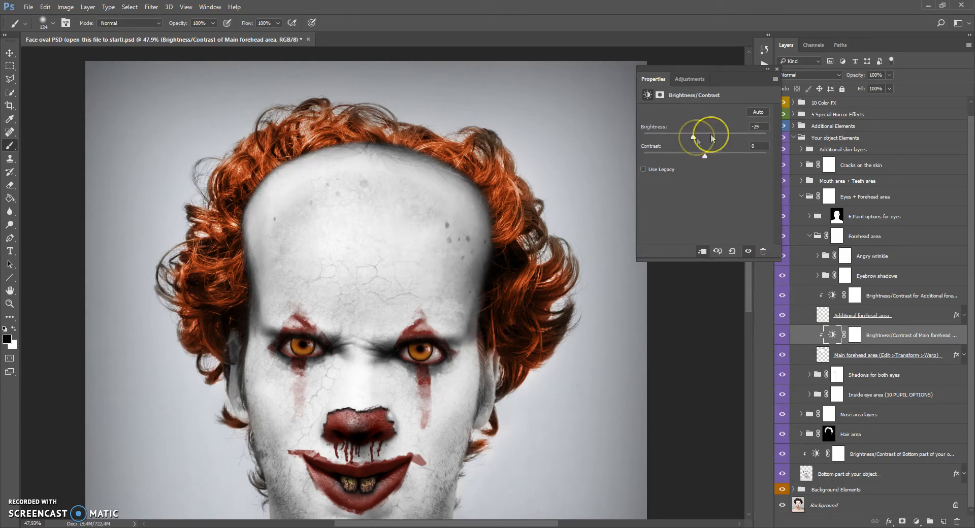
pyautogui.click(777, 68)
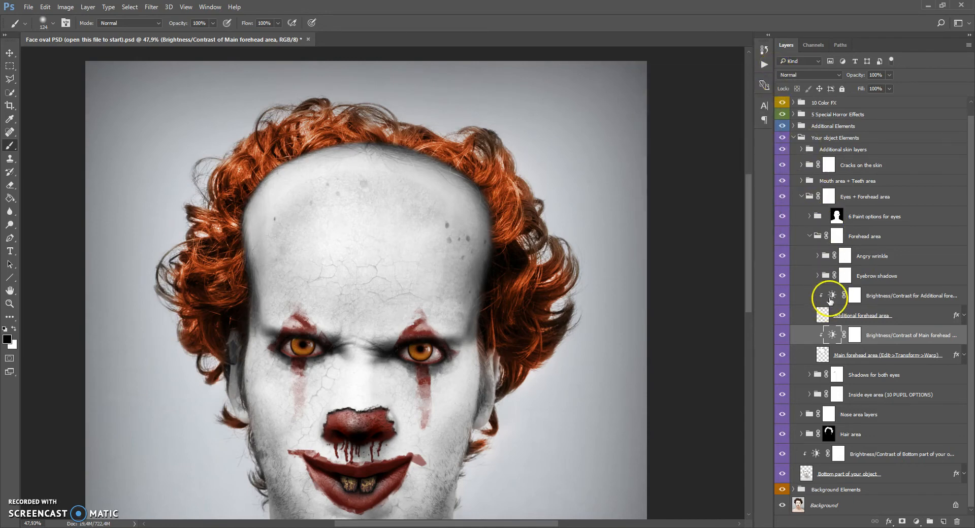
# Select the Additional forehead area layer beneath its Brightness/Contrast adjustment.
pyautogui.click(831, 296)
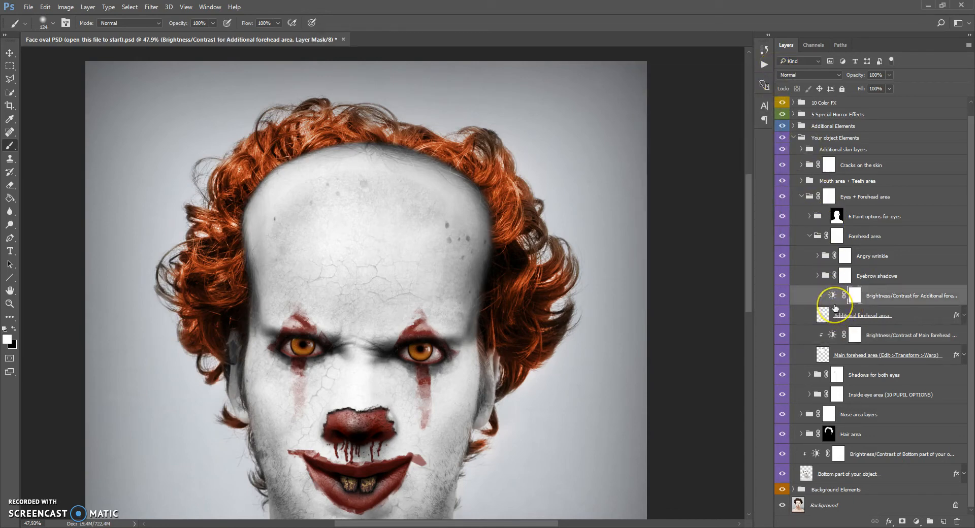
pyautogui.click(822, 315)
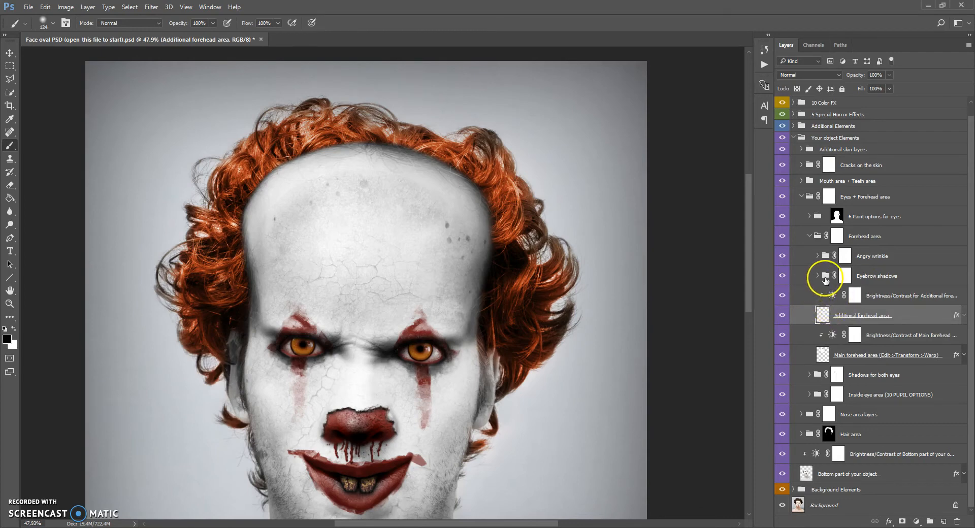
# Expand the Eyebrow shadows group and toggle the visibility of the group and its two shadow layers to examine their effect.
pyautogui.click(826, 278)
pyautogui.scroll(1, 836, 295)
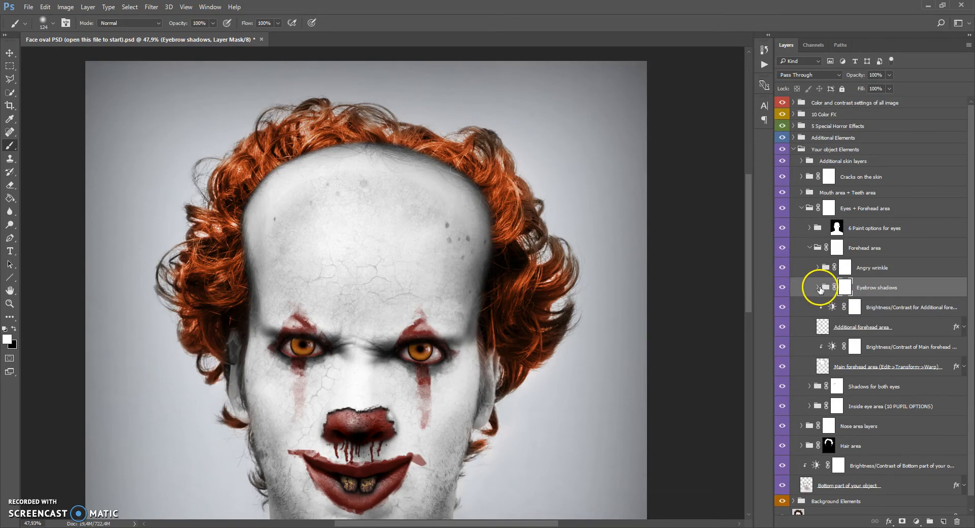
pyautogui.click(816, 289)
pyautogui.click(782, 289)
pyautogui.click(783, 289)
pyautogui.click(783, 308)
pyautogui.click(783, 312)
pyautogui.click(782, 327)
pyautogui.click(783, 328)
# Nudge the whole Eyebrow shadows group slightly upward with the Move tool, and collapse the group.
pyautogui.click(824, 290)
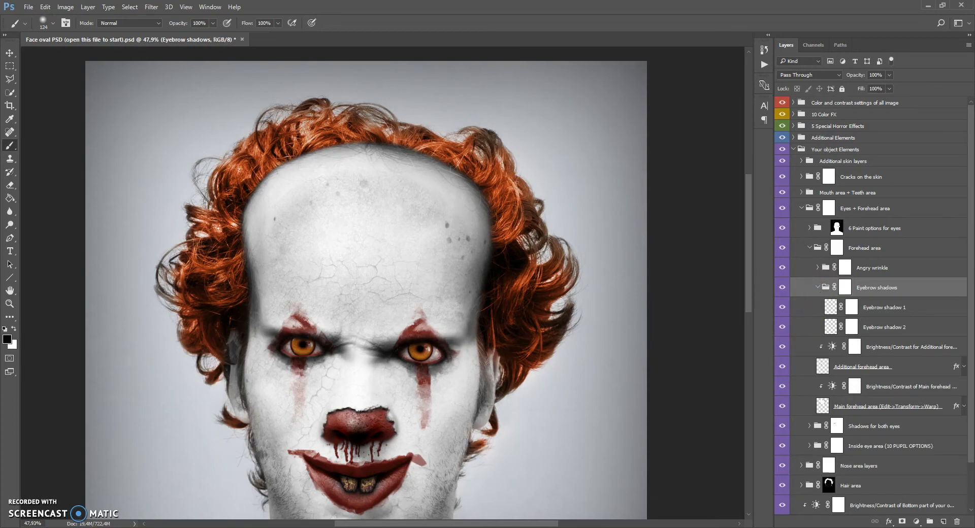
pyautogui.click(10, 53)
pyautogui.moveTo(373, 343); pyautogui.dragTo(373, 340)
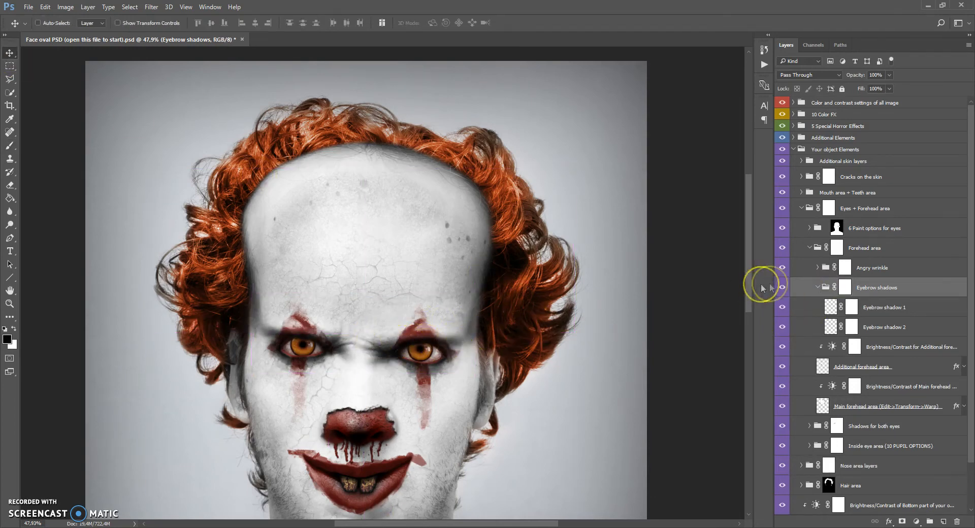
pyautogui.click(817, 288)
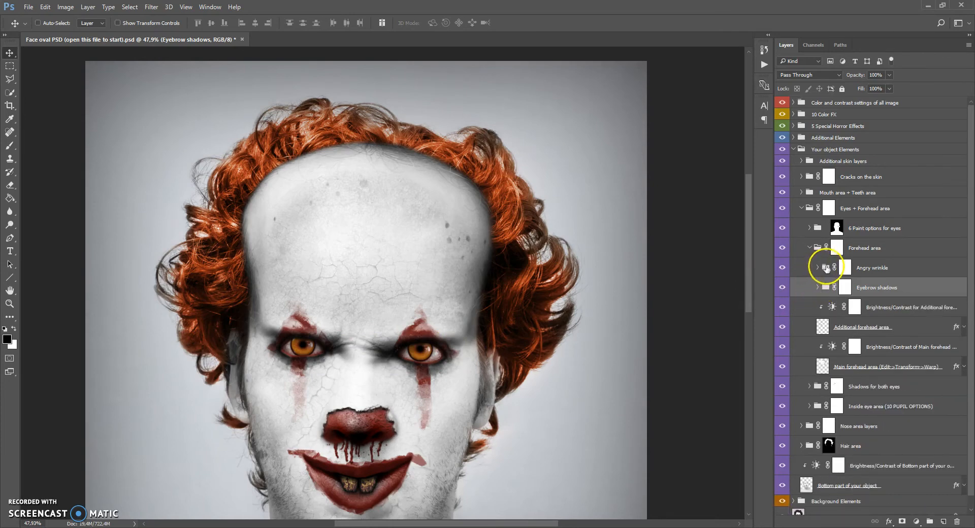
# Expand the Angry wrinkle group and nudge the Right and Left angry wrinkle layers into place between the eyes.
pyautogui.click(826, 268)
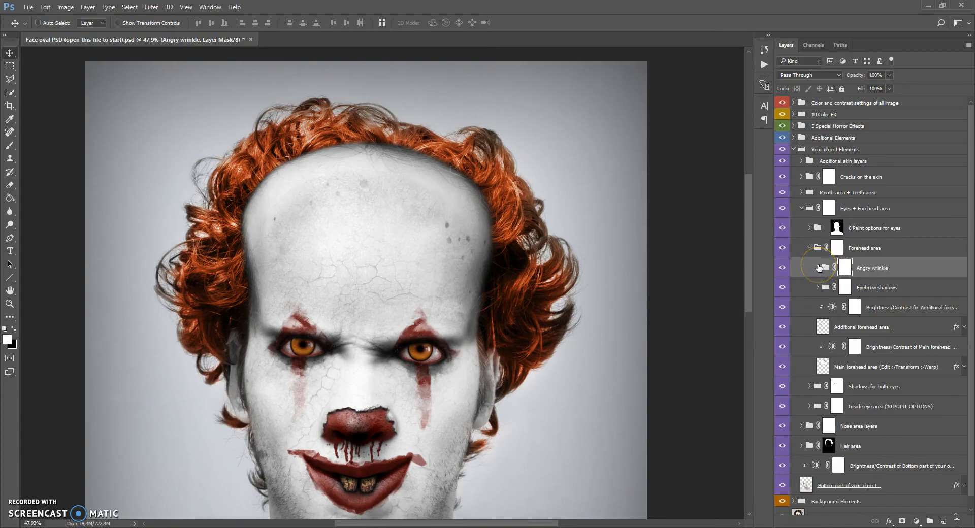
pyautogui.click(818, 268)
pyautogui.click(830, 288)
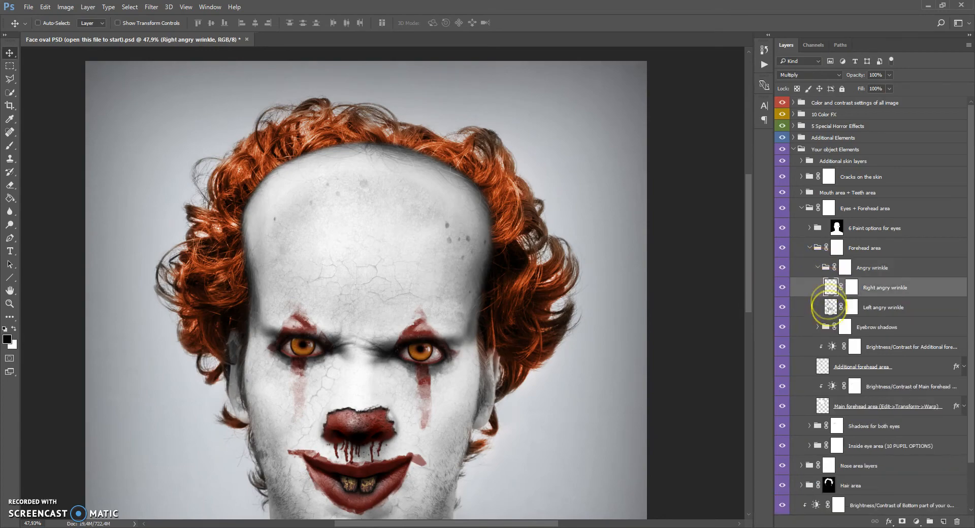
pyautogui.scroll(1, 325, 364)
pyautogui.scroll(3, 414, 344)
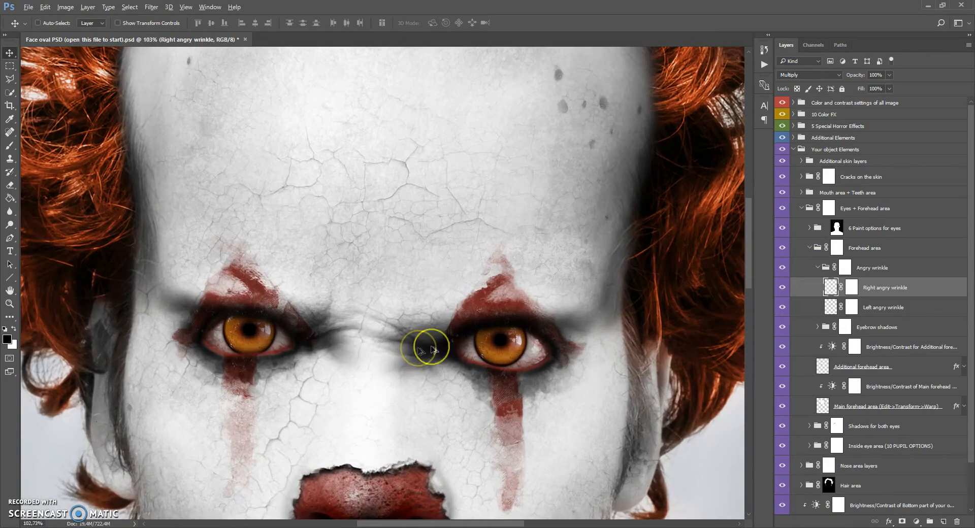
pyautogui.moveTo(424, 339)
pyautogui.mouseDown()
pyautogui.moveTo(414, 322)
pyautogui.moveTo(422, 337)
pyautogui.mouseUp()
pyautogui.click(829, 307)
pyautogui.moveTo(330, 327); pyautogui.dragTo(332, 326)
# Scale the Left angry wrinkle layer to 99.28% width and 99.13% height with Free Transform, and apply it.
pyautogui.scroll(-5, 331, 325)
pyautogui.scroll(4, 331, 324)
pyautogui.scroll(1, 288, 191)
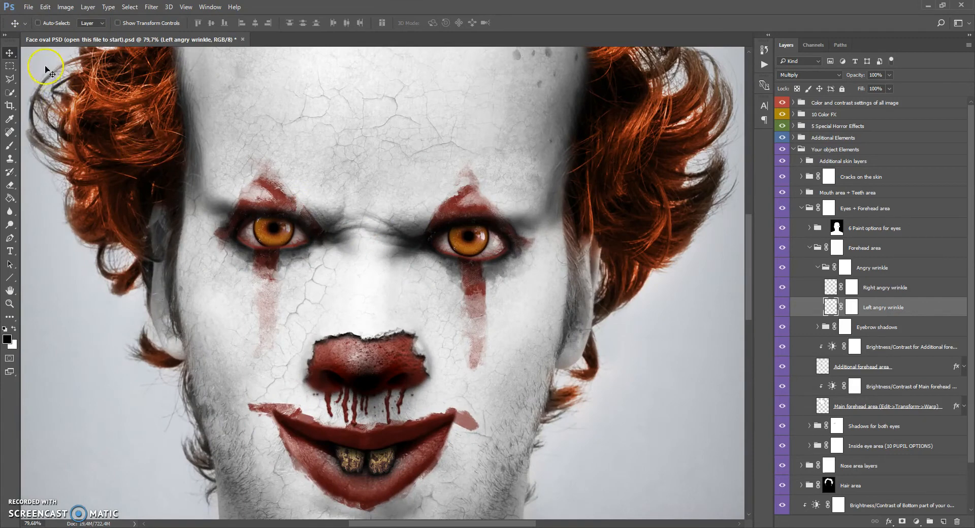
pyautogui.click(45, 7)
pyautogui.click(150, 212)
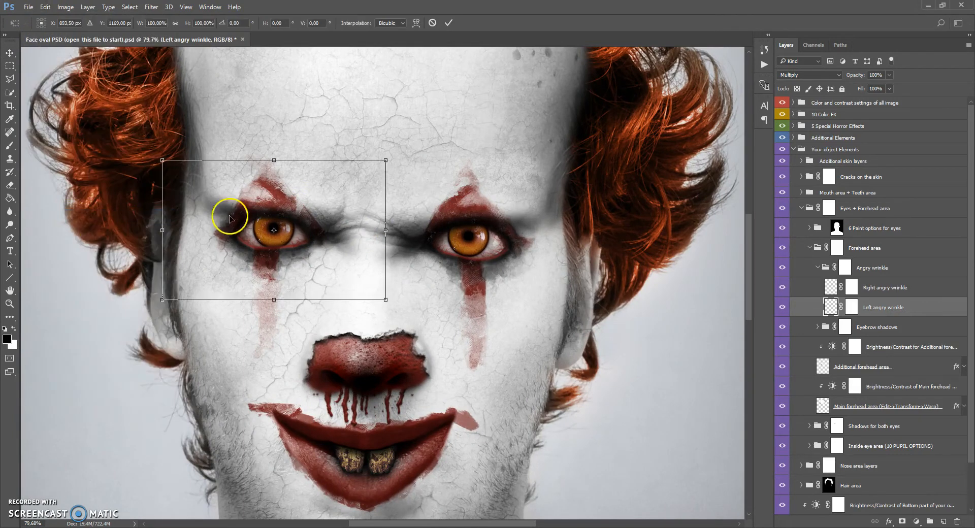
pyautogui.moveTo(401, 153); pyautogui.dragTo(375, 170)
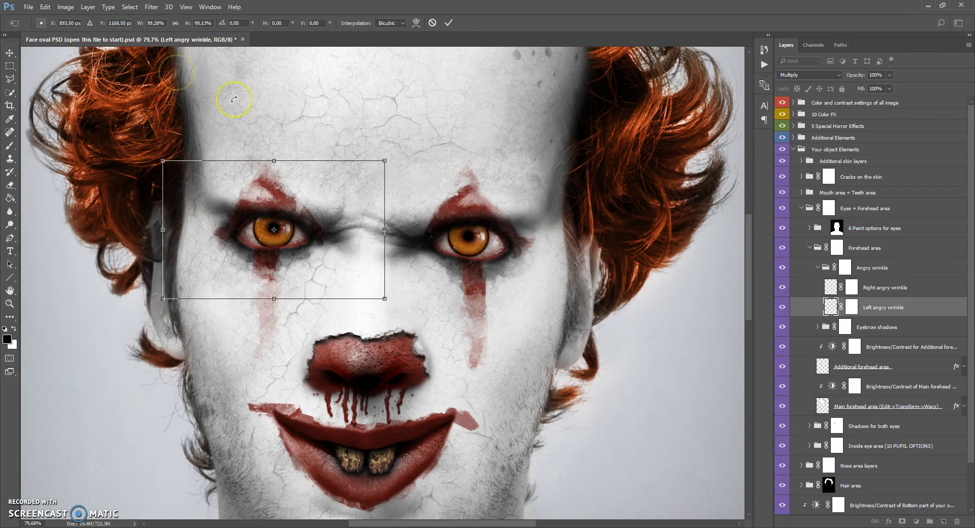
pyautogui.click(9, 54)
pyautogui.click(426, 222)
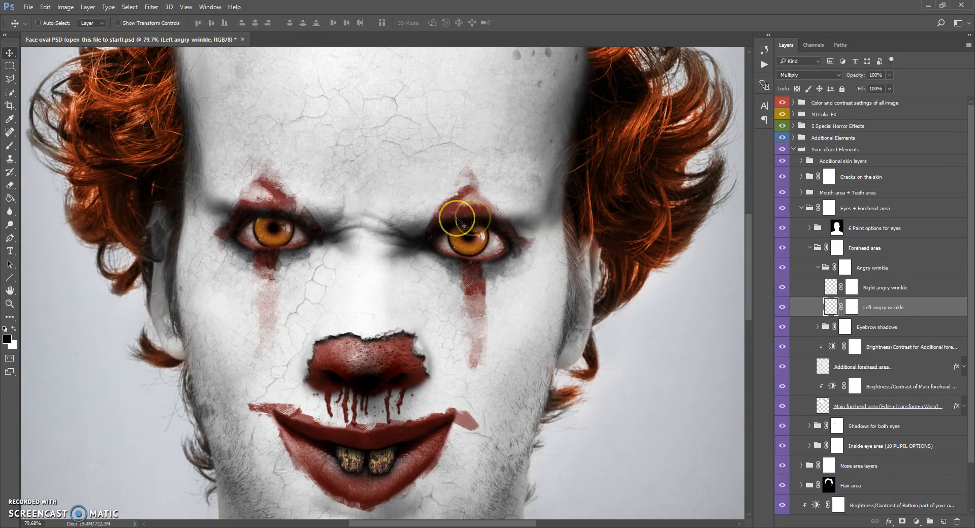
# Brush black over the wrinkles between the eyes on the Angry wrinkle group's mask, and restore them with white.
pyautogui.click(818, 267)
pyautogui.click(841, 268)
pyautogui.click(845, 268)
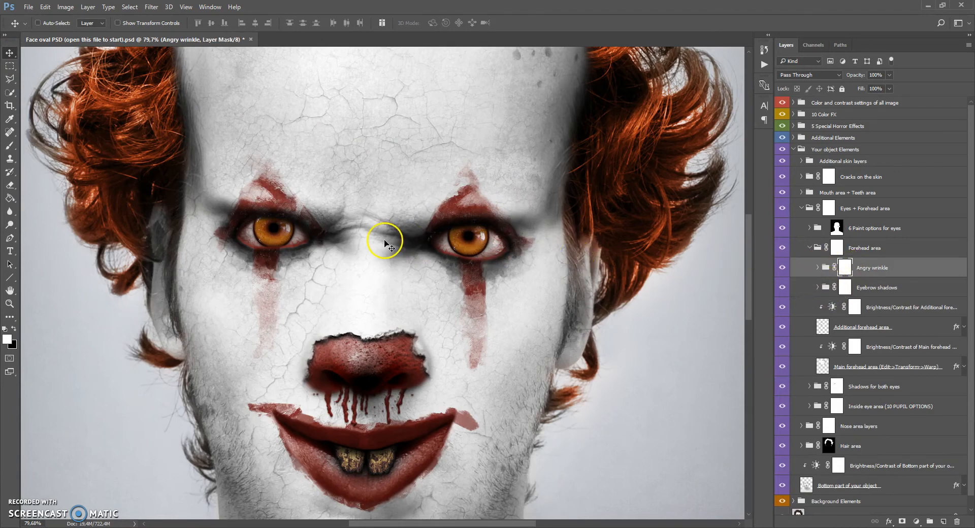
pyautogui.click(10, 146)
pyautogui.click(13, 330)
pyautogui.moveTo(314, 213)
pyautogui.mouseDown()
pyautogui.moveTo(407, 218)
pyautogui.moveTo(410, 210)
pyautogui.moveTo(384, 195)
pyautogui.moveTo(371, 217)
pyautogui.moveTo(371, 207)
pyautogui.moveTo(366, 253)
pyautogui.mouseUp()
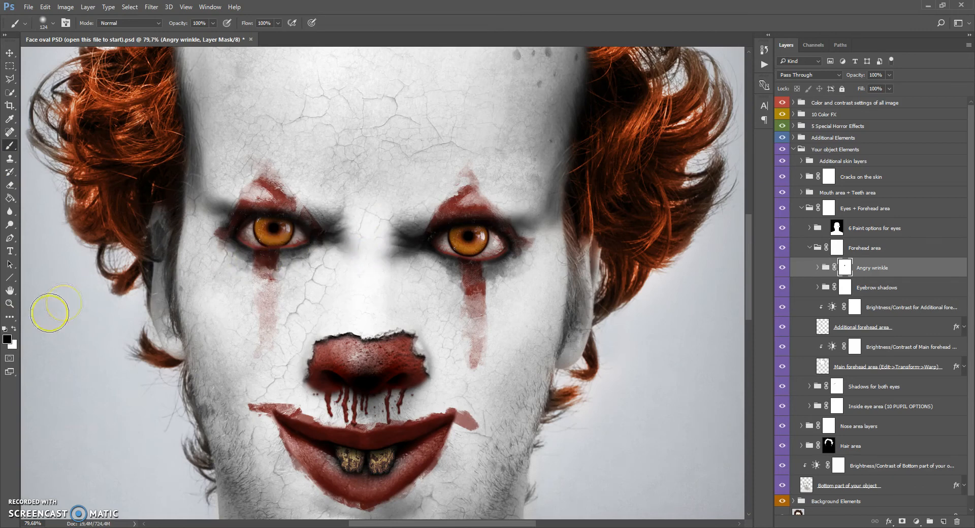
pyautogui.click(14, 330)
pyautogui.moveTo(359, 251)
pyautogui.mouseDown()
pyautogui.moveTo(363, 214)
pyautogui.moveTo(370, 240)
pyautogui.moveTo(385, 211)
pyautogui.moveTo(371, 193)
pyautogui.moveTo(364, 220)
pyautogui.moveTo(382, 216)
pyautogui.moveTo(360, 233)
pyautogui.mouseUp()
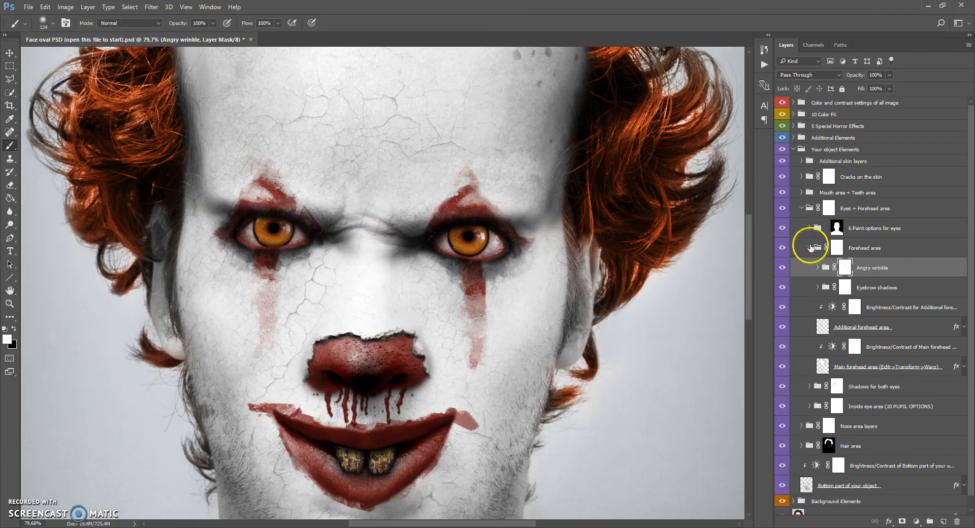
# Collapse the Forehead area group and expand the 6 Paint options for eyes group.
pyautogui.click(815, 249)
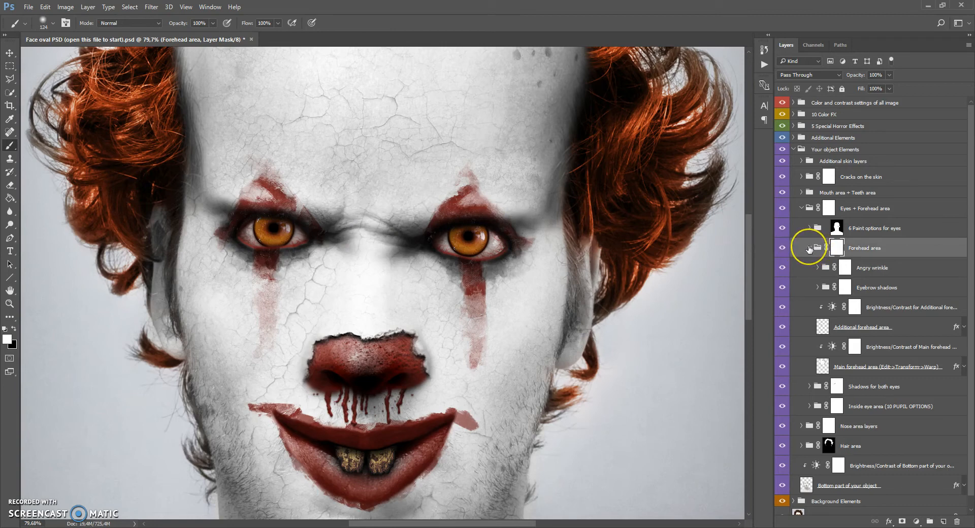
pyautogui.click(809, 249)
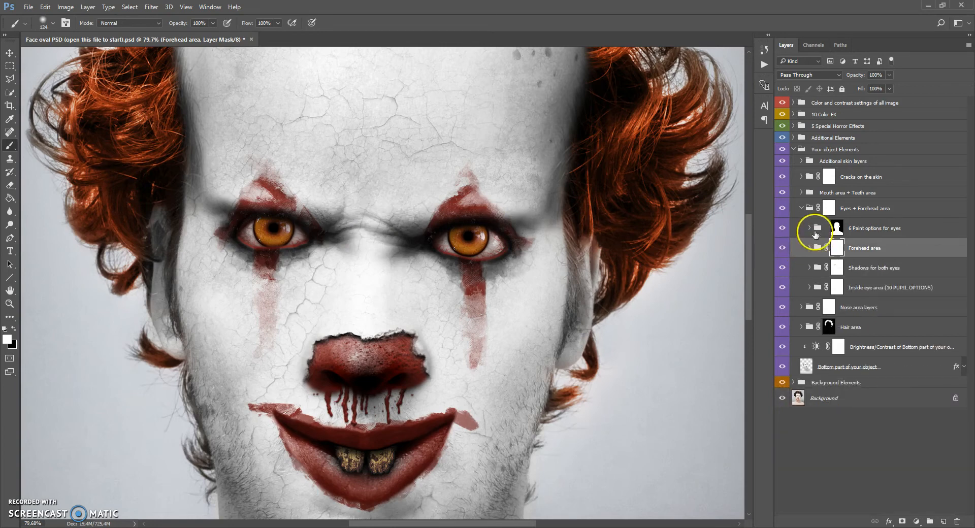
pyautogui.click(815, 229)
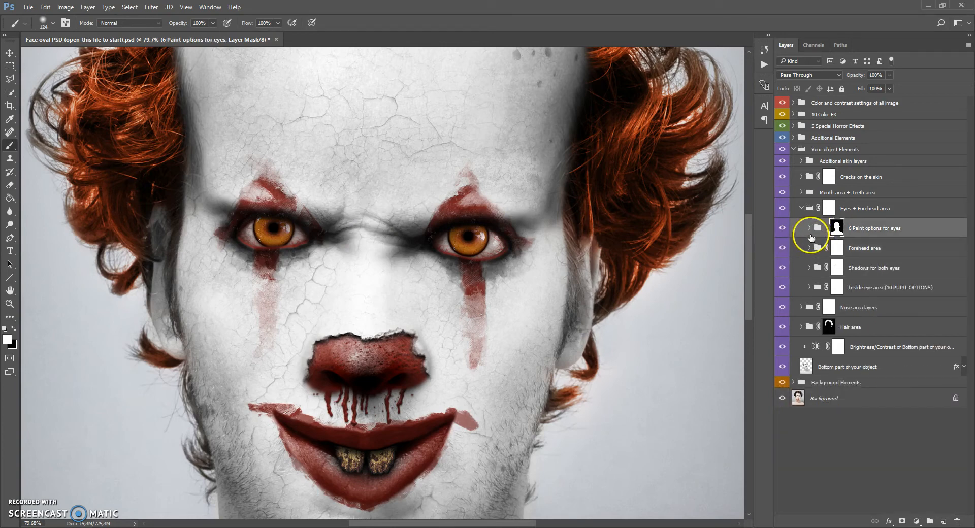
pyautogui.click(809, 228)
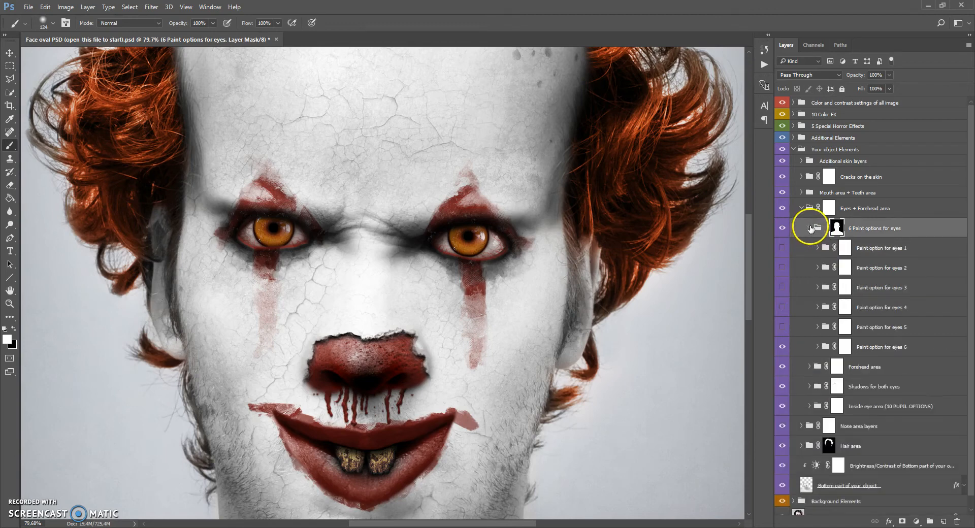
# Preview the eye paint options one at a time, from Paint option for eyes 1 through 6.
pyautogui.click(782, 347)
pyautogui.click(782, 248)
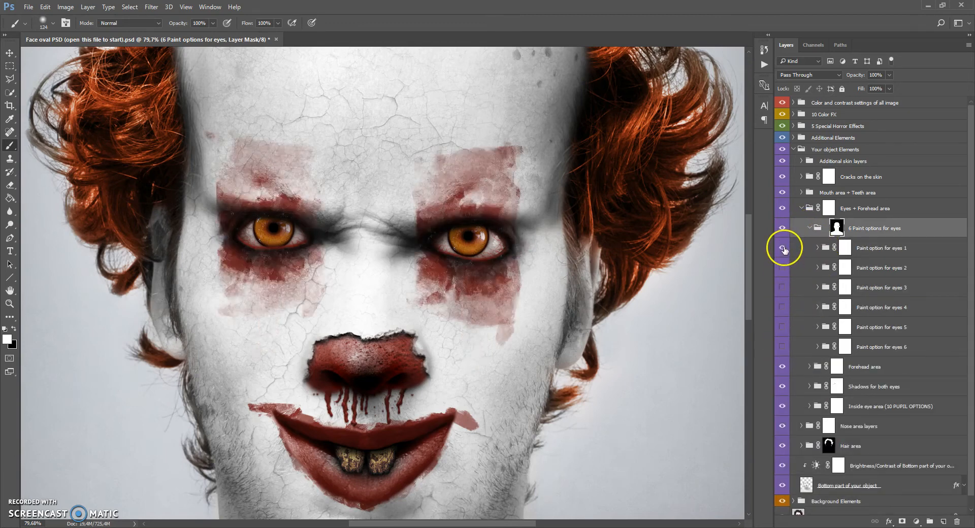
pyautogui.scroll(-5, 442, 196)
pyautogui.scroll(4, 480, 178)
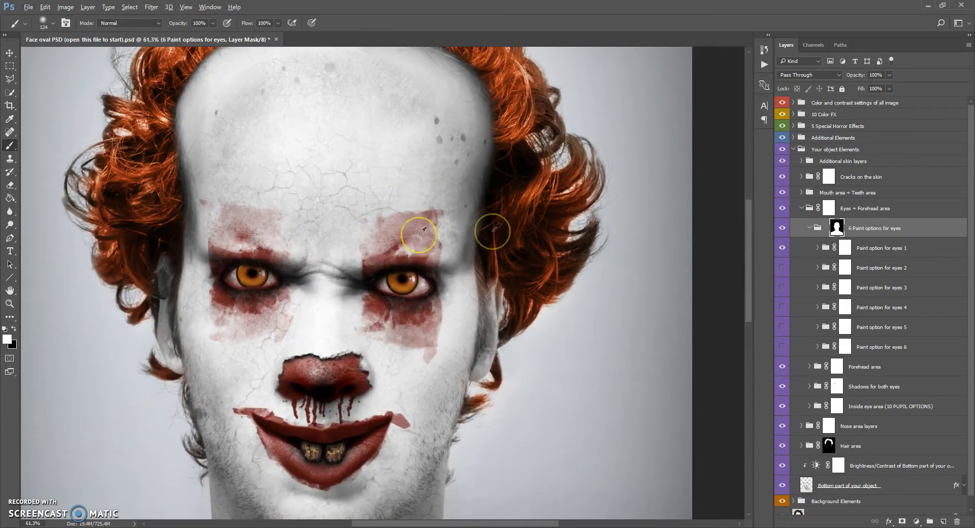
pyautogui.click(782, 248)
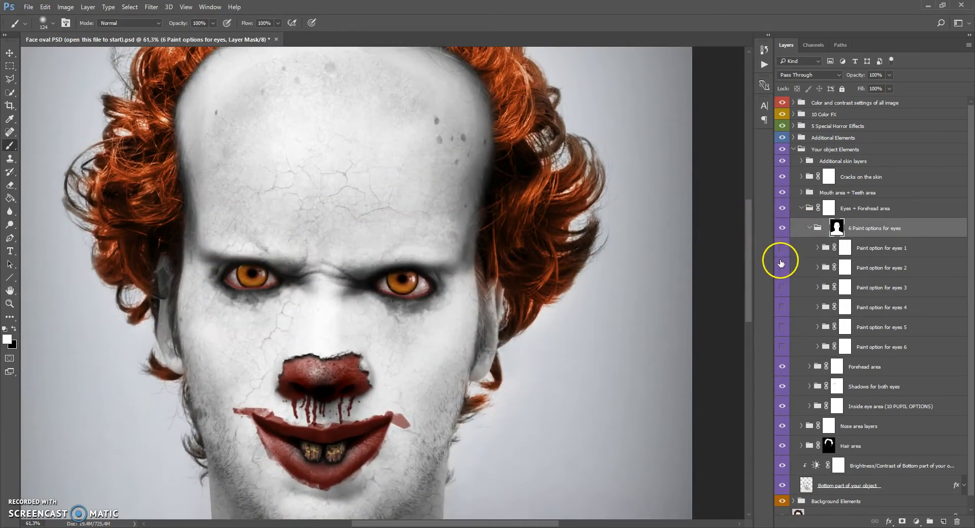
pyautogui.click(782, 268)
pyautogui.click(782, 268)
pyautogui.click(783, 288)
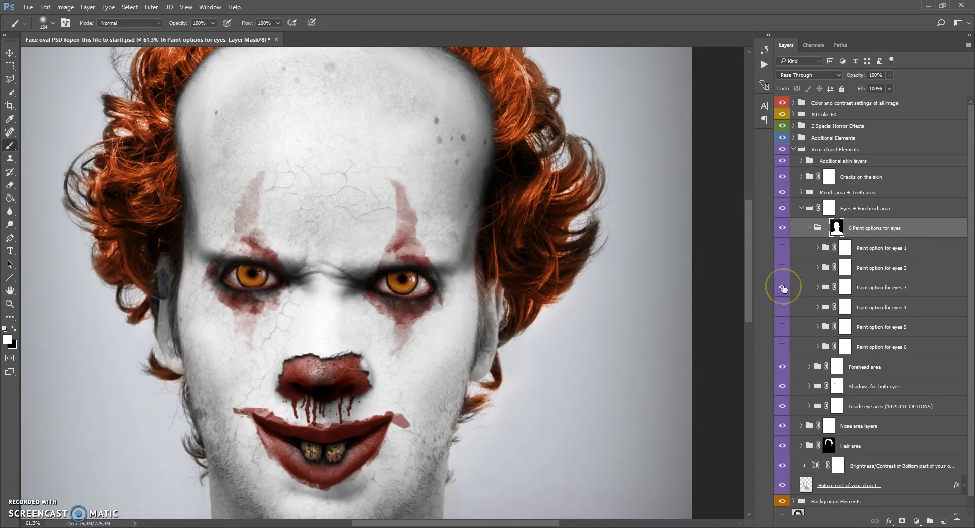
pyautogui.click(782, 287)
pyautogui.click(782, 307)
pyautogui.click(782, 308)
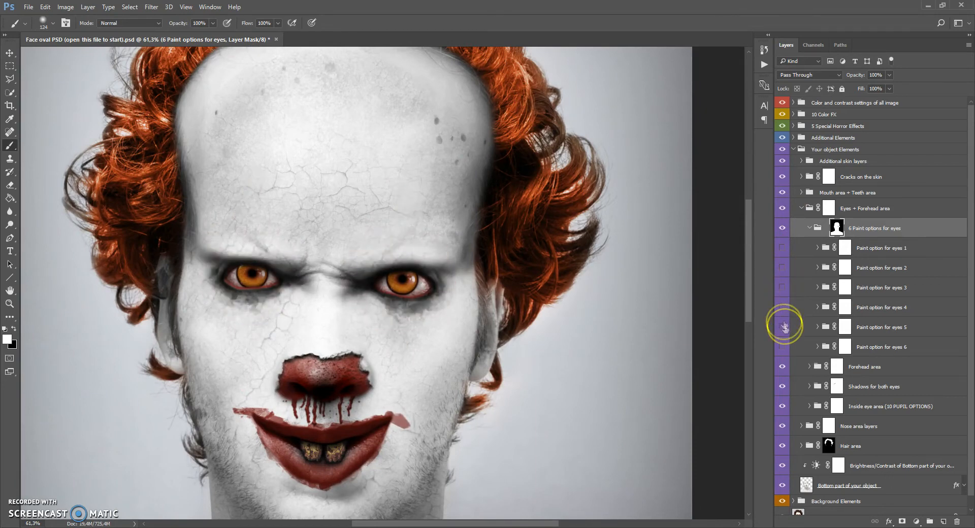
pyautogui.click(783, 327)
pyautogui.click(782, 346)
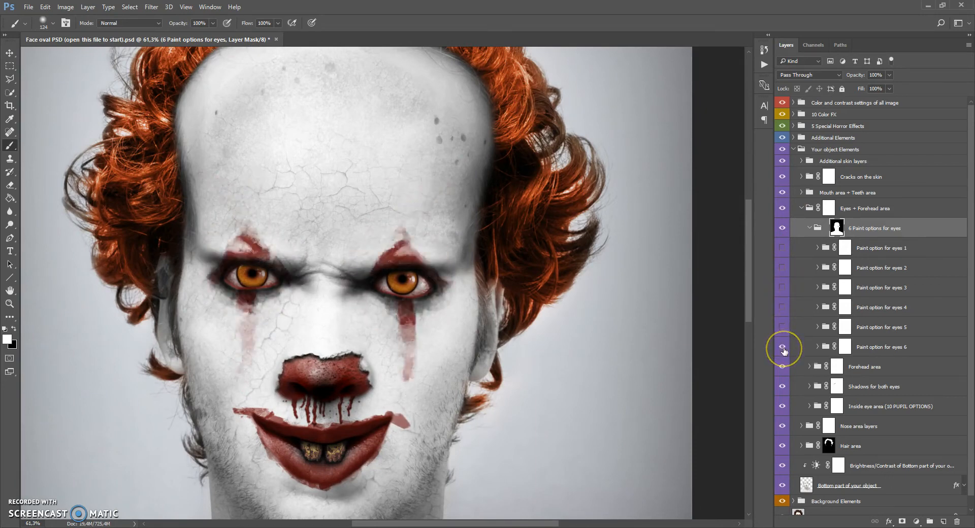
# Hide Paint option for eyes 6 and show Paint option for eyes 5 instead.
pyautogui.click(782, 346)
pyautogui.click(782, 327)
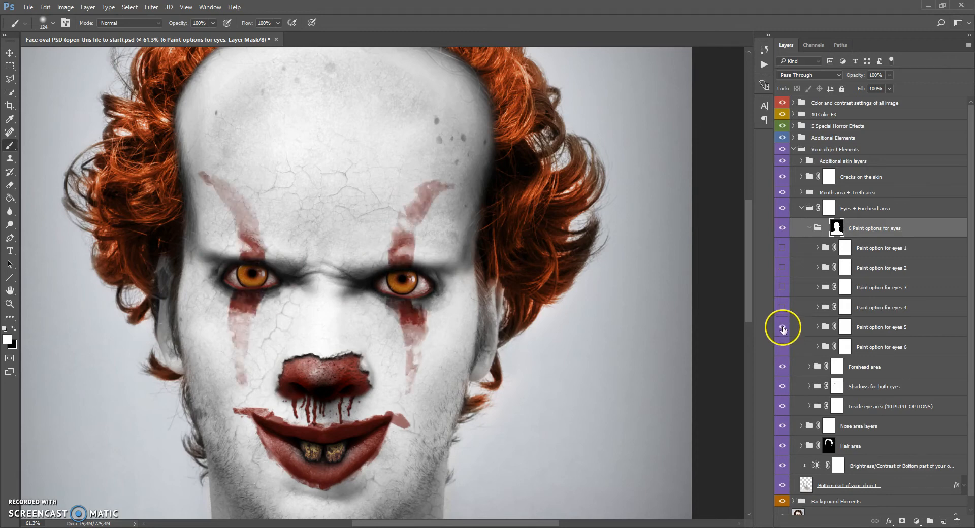
pyautogui.scroll(-1, 785, 328)
pyautogui.scroll(4, 412, 317)
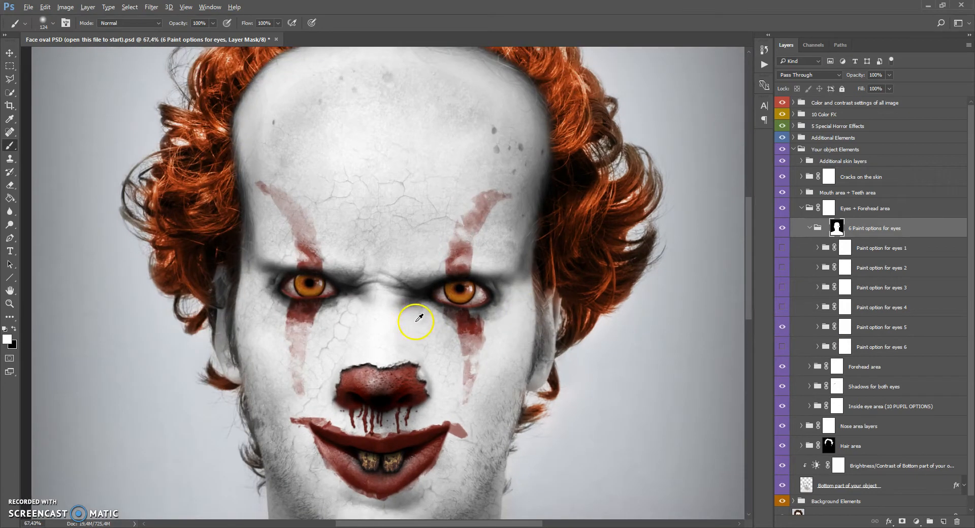
# Expand Paint option for eyes 5 and try olive green 78861b as the right eye's paint color, without keeping it.
pyautogui.click(818, 328)
pyautogui.click(831, 367)
pyautogui.doubleClick(831, 366)
pyautogui.moveTo(691, 288)
pyautogui.mouseDown()
pyautogui.moveTo(690, 214)
pyautogui.moveTo(693, 312)
pyautogui.mouseUp()
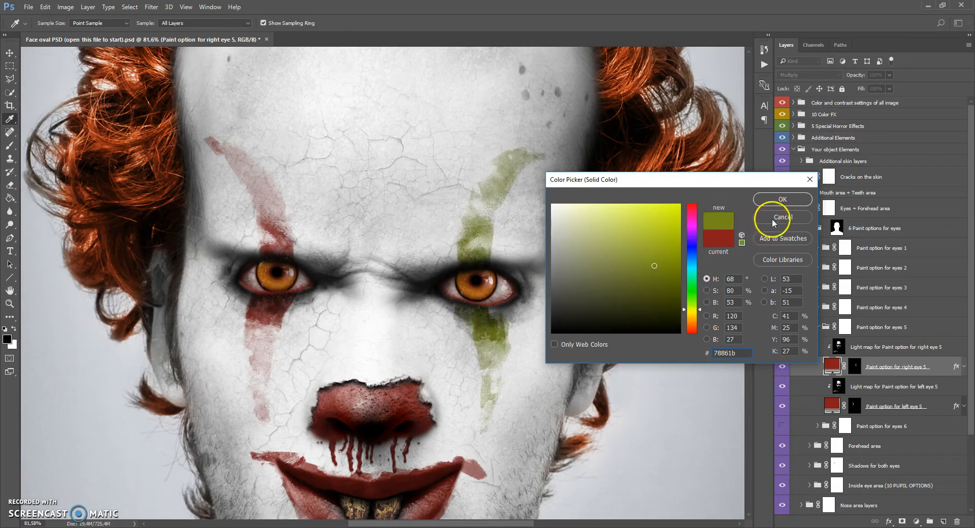
pyautogui.click(782, 217)
# Try a different hue for the Paint option for left eye 5 color fill, and discard it.
pyautogui.click(833, 405)
pyautogui.doubleClick(831, 406)
pyautogui.moveTo(693, 330)
pyautogui.mouseDown()
pyautogui.moveTo(696, 246)
pyautogui.moveTo(718, 250)
pyautogui.mouseUp()
pyautogui.click(771, 218)
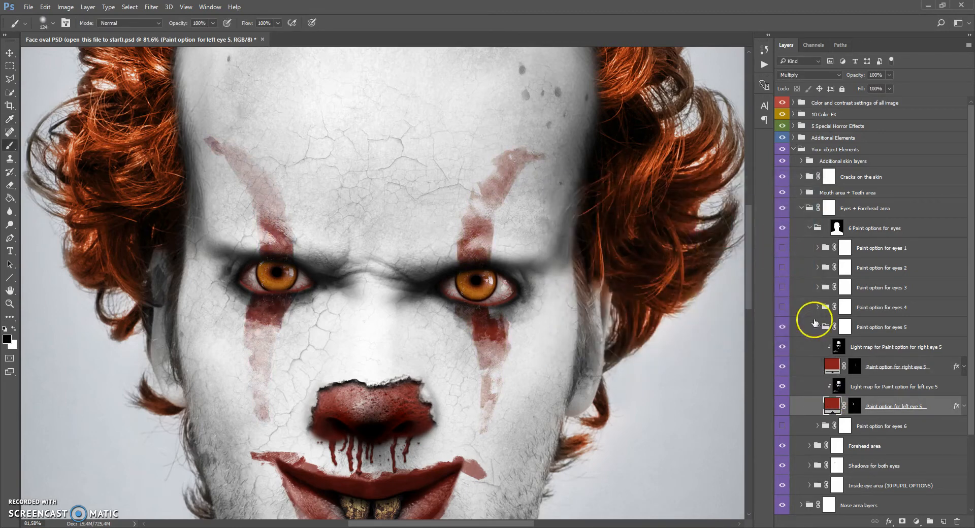
# Select the light maps of both eye paints in turn and try the right one's opacity, returning it to 100%.
pyautogui.click(837, 385)
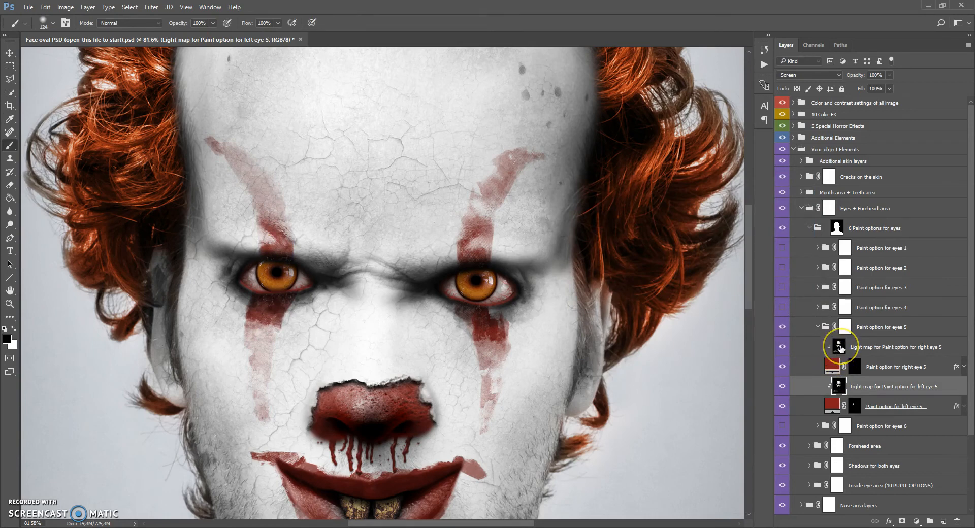
pyautogui.click(839, 348)
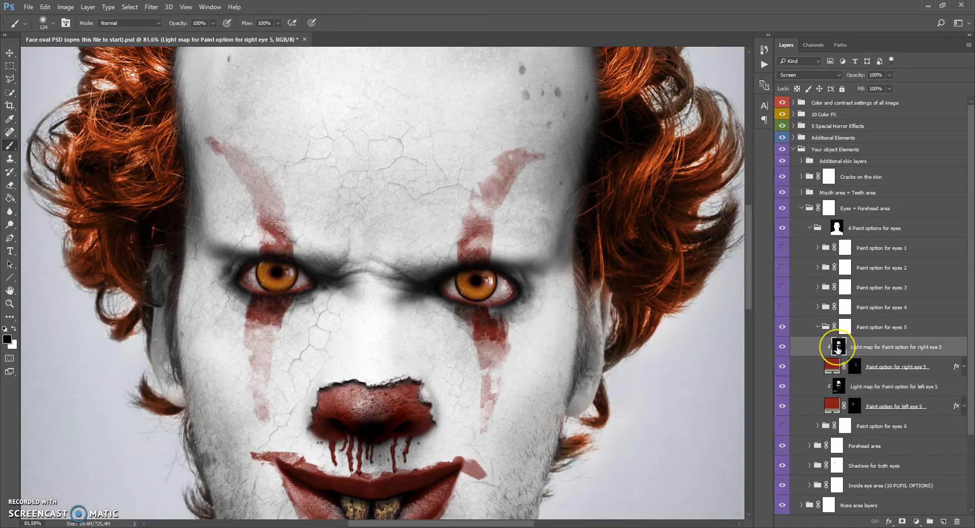
pyautogui.click(840, 389)
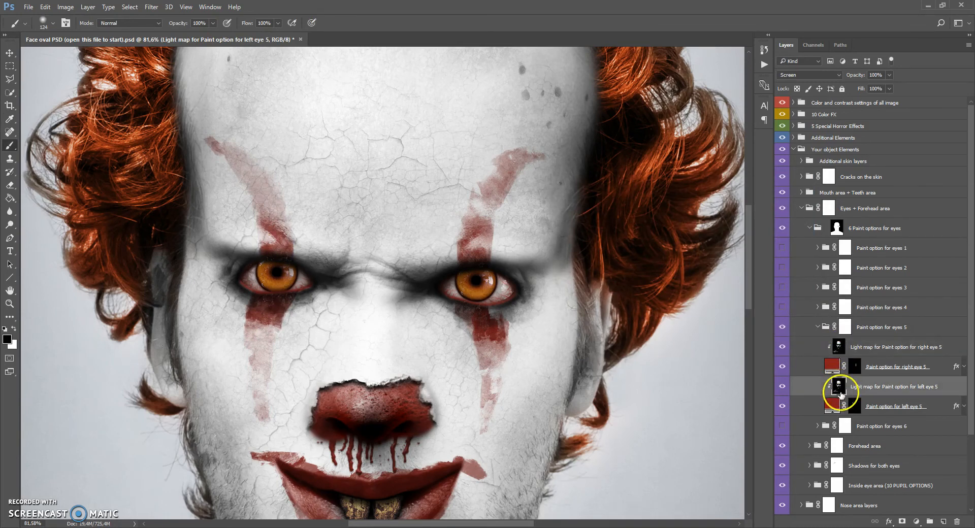
pyautogui.click(838, 349)
pyautogui.click(839, 386)
pyautogui.click(841, 347)
pyautogui.click(889, 75)
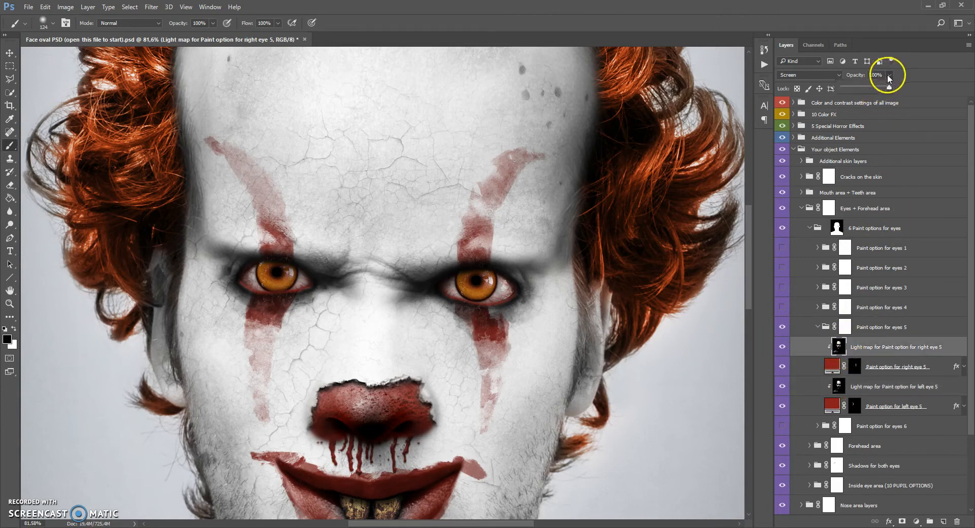
pyautogui.moveTo(885, 85)
pyautogui.mouseDown()
pyautogui.moveTo(855, 90)
pyautogui.moveTo(913, 87)
pyautogui.moveTo(846, 90)
pyautogui.moveTo(916, 88)
pyautogui.mouseUp()
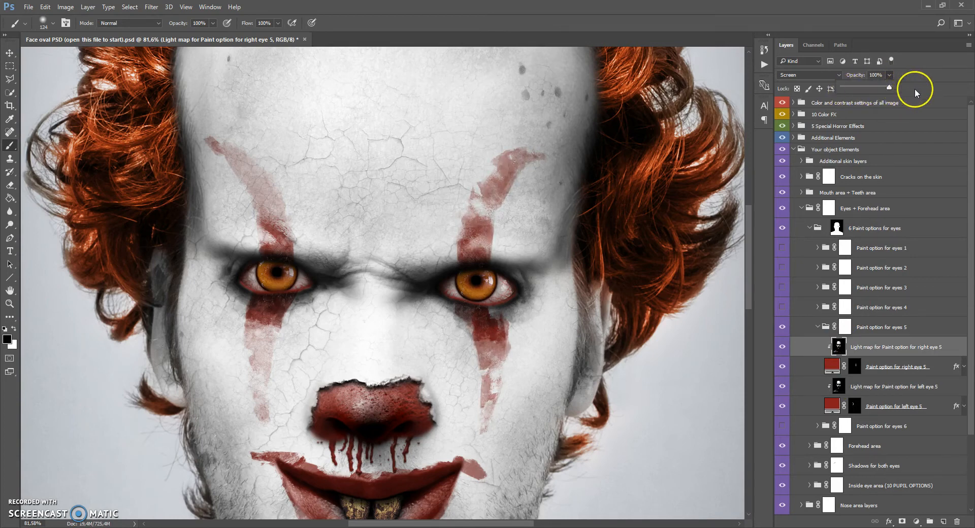
# Select the Paint option for eyes 5 group and collapse it.
pyautogui.click(825, 329)
pyautogui.scroll(-1, 589, 274)
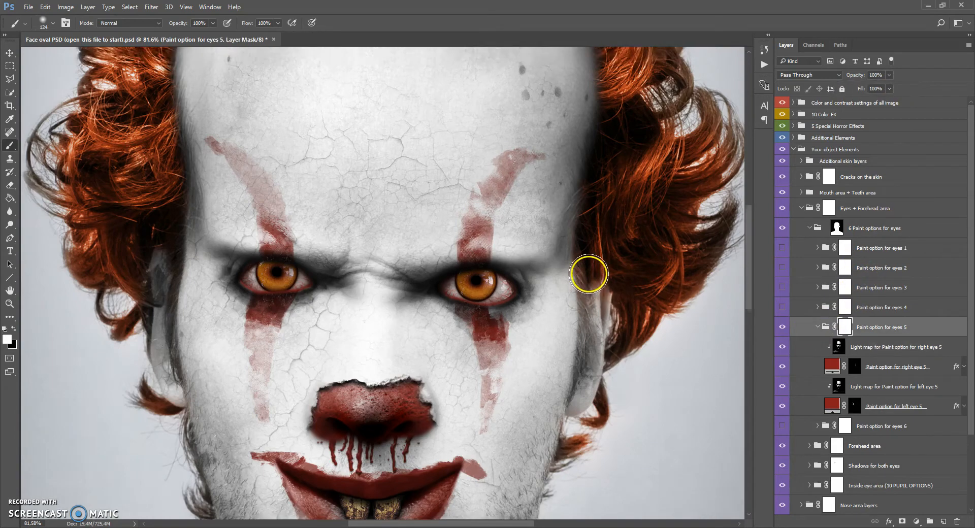
pyautogui.scroll(3, 588, 274)
pyautogui.click(818, 327)
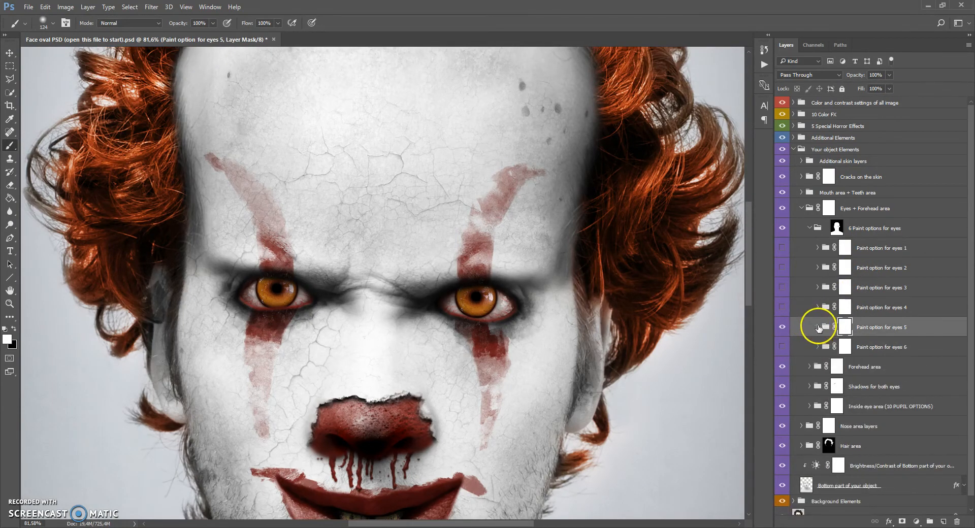
# Preview Paint options for eyes 4, 3, 2 and 1 in turn over the face, hiding each one again.
pyautogui.click(783, 307)
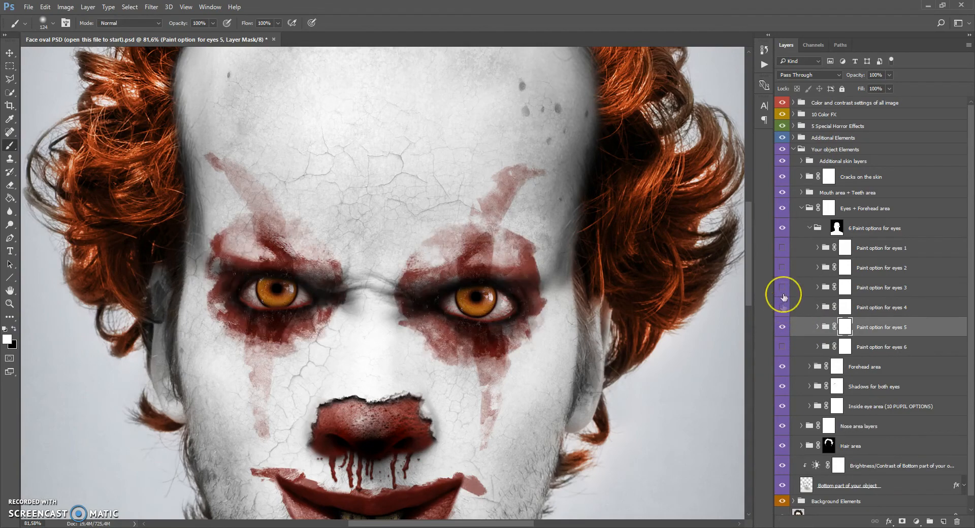
pyautogui.click(783, 308)
pyautogui.click(782, 288)
pyautogui.scroll(-6, 447, 269)
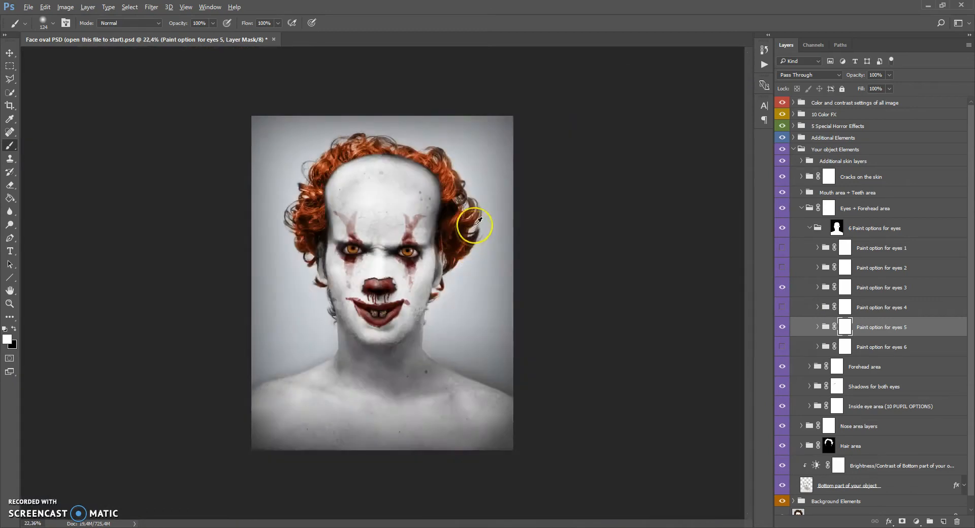
pyautogui.scroll(3, 474, 226)
pyautogui.click(782, 287)
pyautogui.click(783, 267)
pyautogui.click(783, 268)
pyautogui.click(783, 247)
pyautogui.click(783, 248)
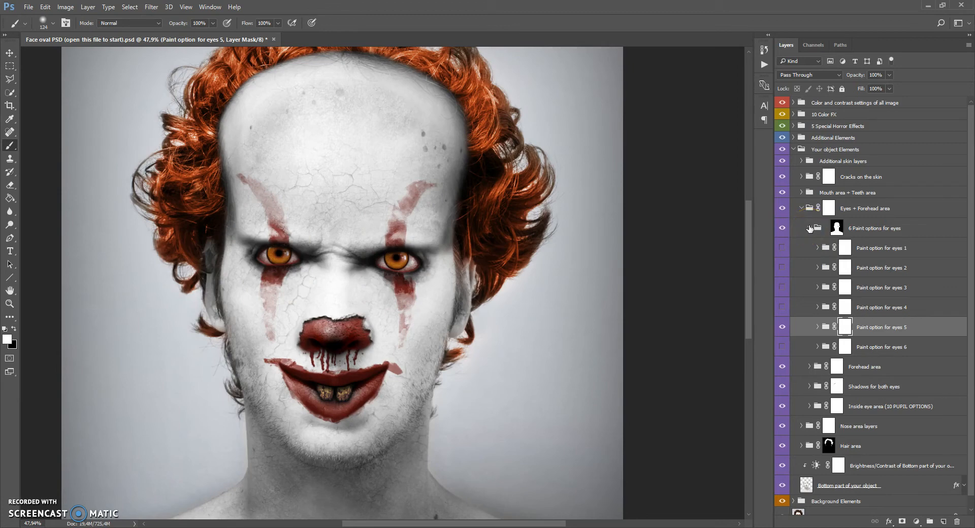
# Try masking out the paint strokes above both eyes on the Paint option for eyes 5 mask, and paint them back in.
pyautogui.scroll(3, 441, 251)
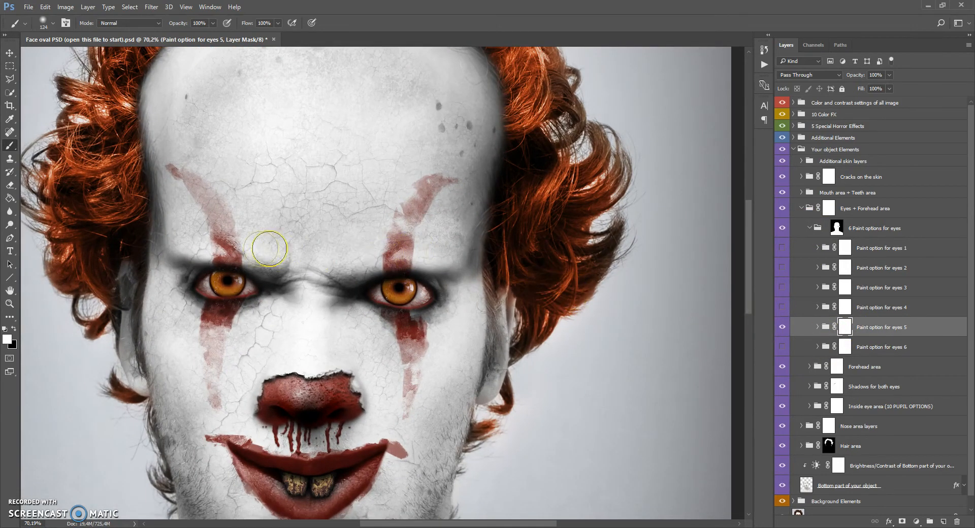
pyautogui.scroll(-1, 269, 248)
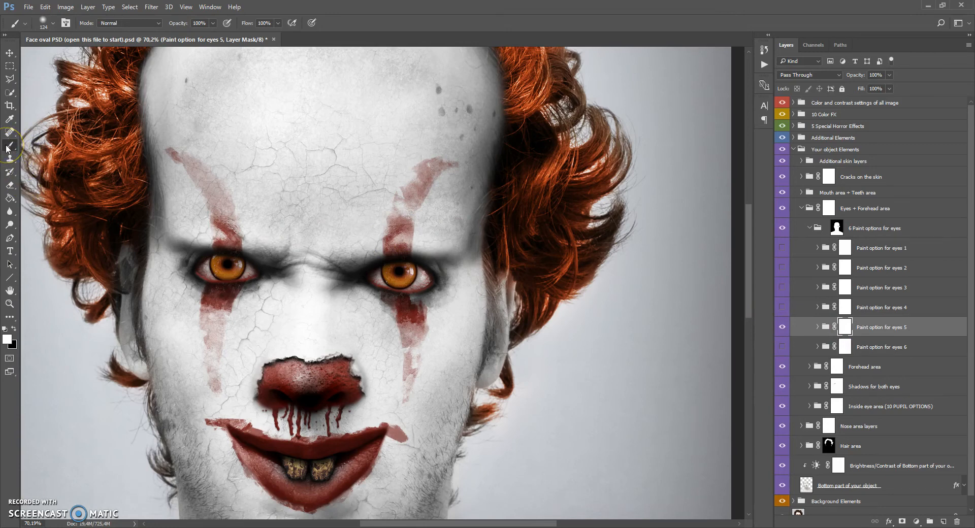
pyautogui.moveTo(176, 255)
pyautogui.mouseDown()
pyautogui.moveTo(207, 228)
pyautogui.moveTo(191, 185)
pyautogui.moveTo(203, 146)
pyautogui.moveTo(382, 175)
pyautogui.moveTo(398, 247)
pyautogui.mouseUp()
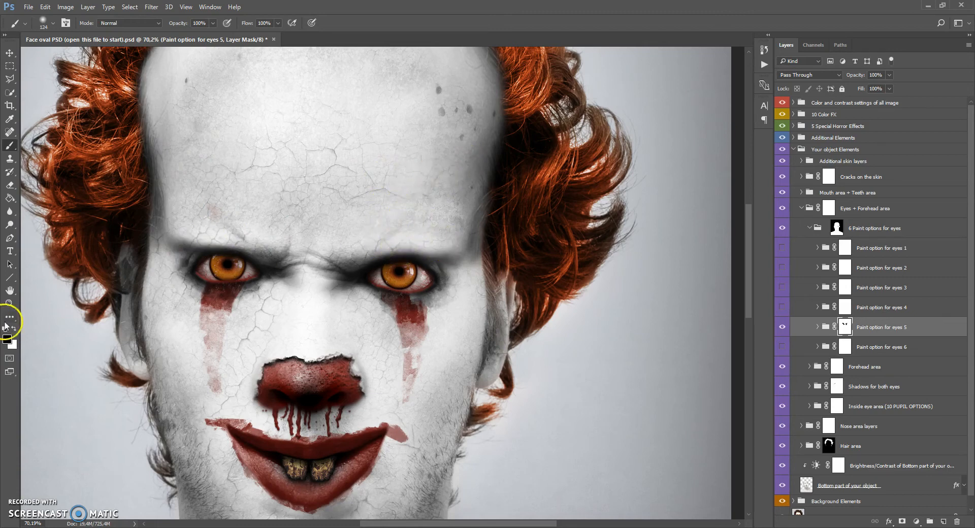
pyautogui.moveTo(234, 249)
pyautogui.mouseDown()
pyautogui.moveTo(183, 220)
pyautogui.moveTo(203, 137)
pyautogui.moveTo(171, 132)
pyautogui.mouseUp()
pyautogui.moveTo(425, 242)
pyautogui.mouseDown()
pyautogui.moveTo(387, 237)
pyautogui.moveTo(413, 196)
pyautogui.mouseUp()
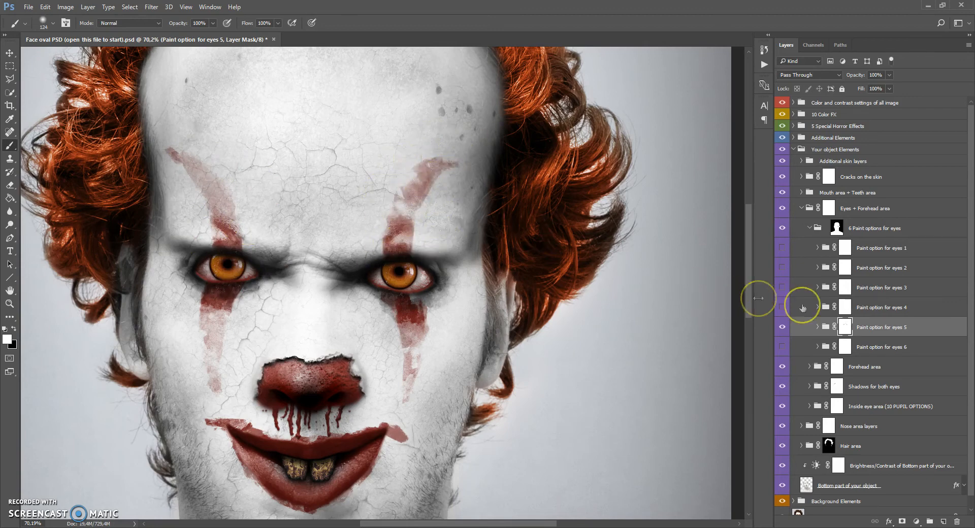
# Collapse the 6 Paint options for eyes group and the Eyes + Forehead area group.
pyautogui.click(810, 228)
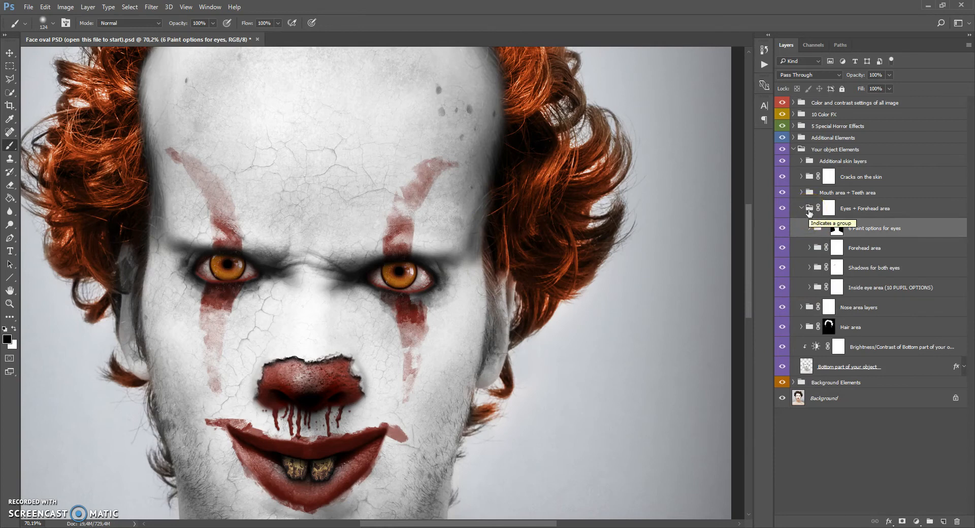
pyautogui.click(808, 212)
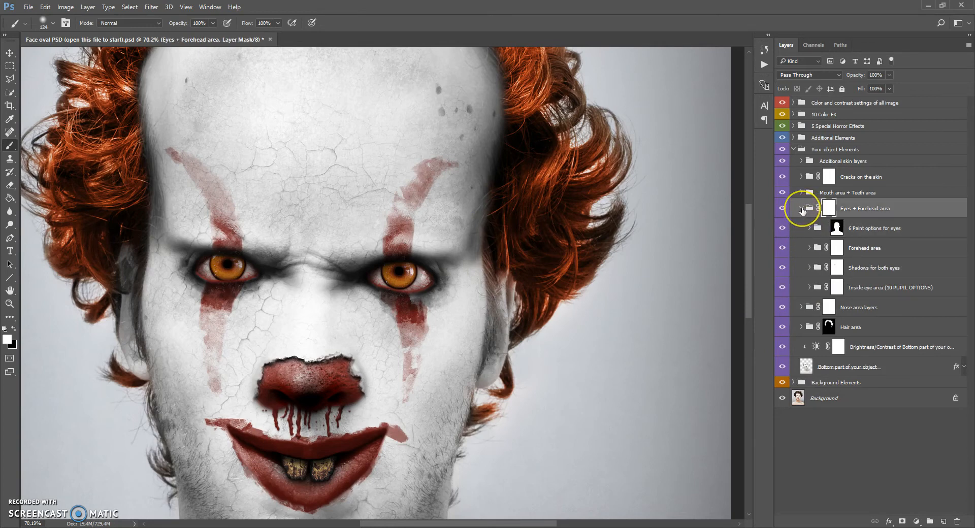
pyautogui.click(802, 209)
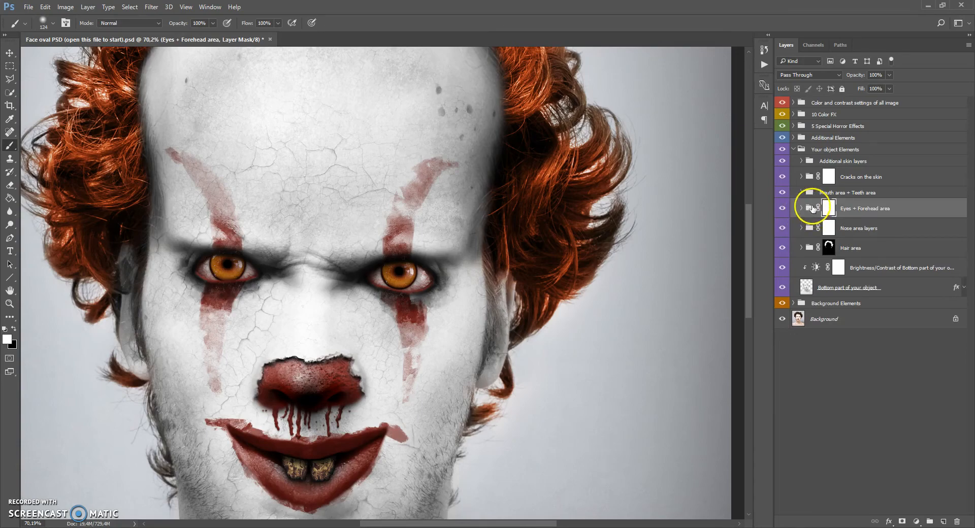
# Examine the bald forehead and its edges along the hairline up close and within the whole face.
pyautogui.scroll(-5, 429, 266)
pyautogui.scroll(5, 445, 183)
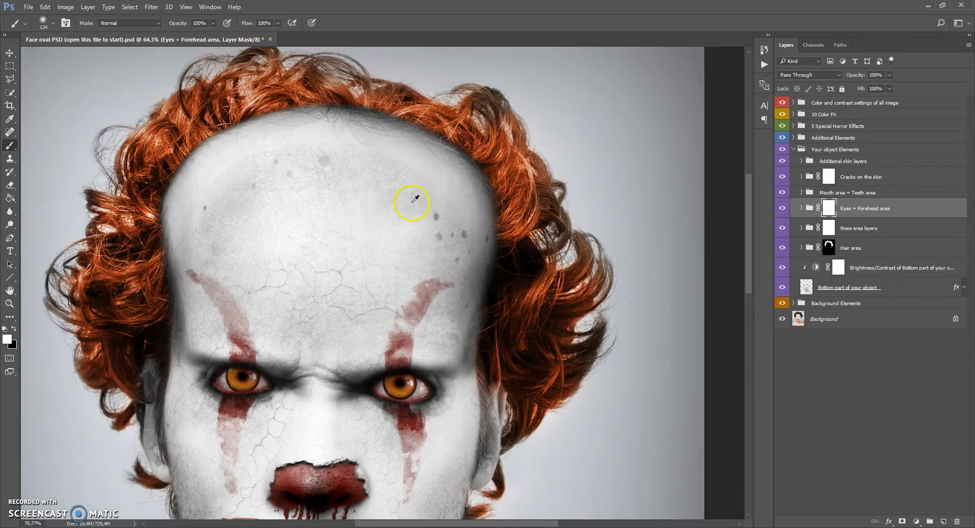
pyautogui.scroll(1, 402, 203)
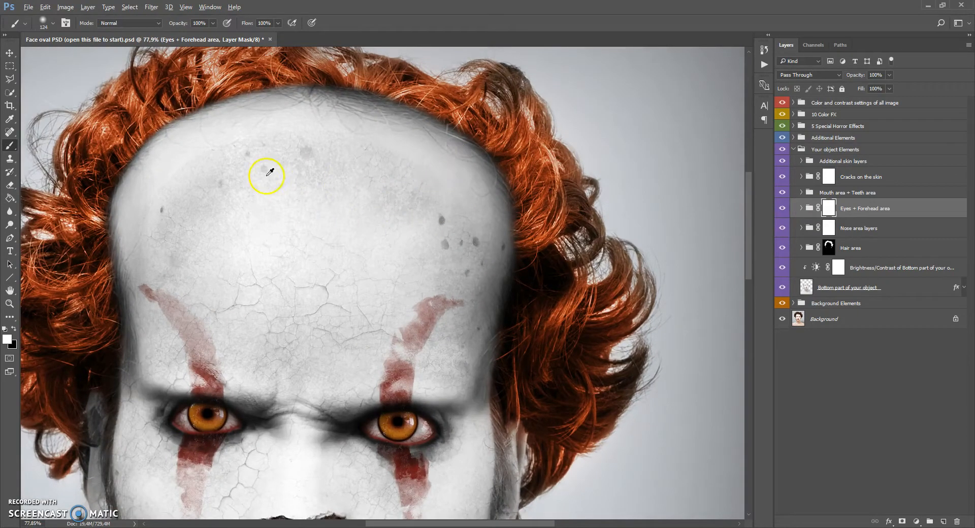
pyautogui.scroll(2, 268, 176)
pyautogui.moveTo(373, 152); pyautogui.dragTo(220, 209)
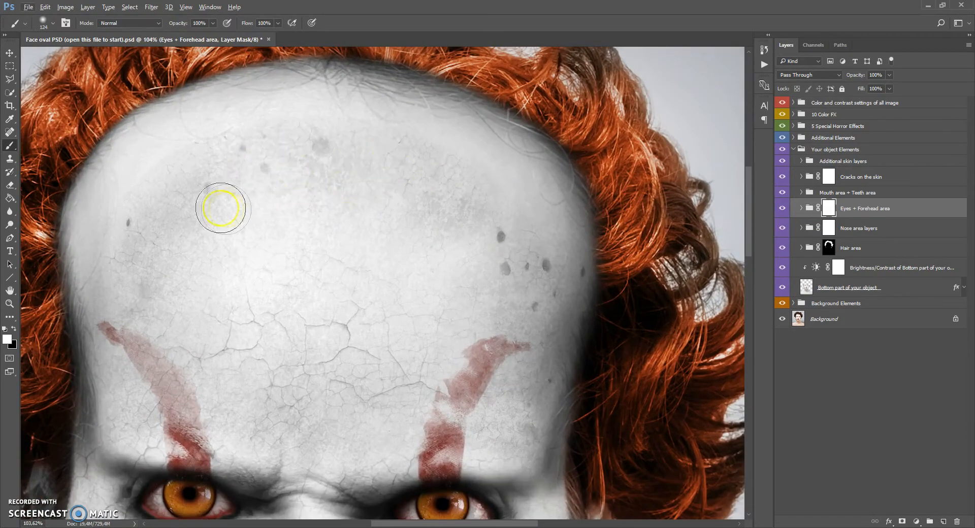
pyautogui.moveTo(135, 250); pyautogui.dragTo(146, 269)
pyautogui.moveTo(177, 212)
pyautogui.mouseDown()
pyautogui.moveTo(475, 193)
pyautogui.moveTo(522, 223)
pyautogui.moveTo(536, 194)
pyautogui.moveTo(527, 140)
pyautogui.moveTo(407, 113)
pyautogui.moveTo(101, 164)
pyautogui.moveTo(325, 84)
pyautogui.moveTo(543, 139)
pyautogui.moveTo(609, 228)
pyautogui.moveTo(426, 122)
pyautogui.moveTo(181, 121)
pyautogui.moveTo(117, 173)
pyautogui.moveTo(85, 250)
pyautogui.mouseUp()
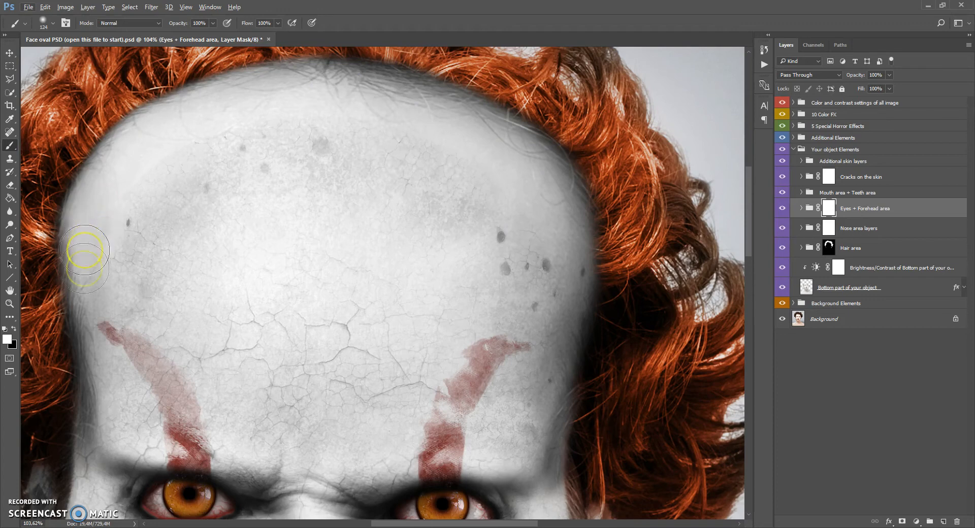
pyautogui.moveTo(291, 86)
pyautogui.mouseDown()
pyautogui.moveTo(579, 195)
pyautogui.moveTo(567, 176)
pyautogui.moveTo(439, 96)
pyautogui.moveTo(234, 102)
pyautogui.mouseUp()
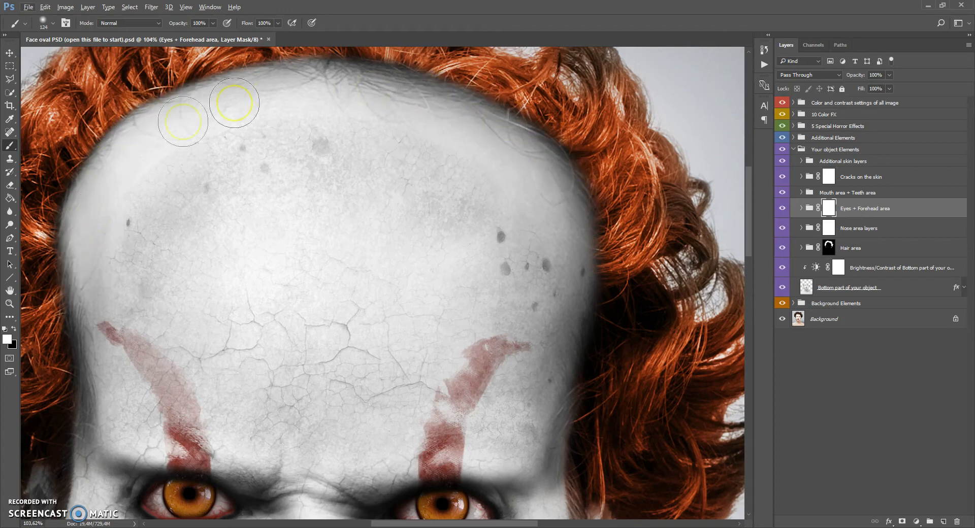
pyautogui.moveTo(310, 109)
pyautogui.mouseDown()
pyautogui.moveTo(554, 199)
pyautogui.moveTo(520, 163)
pyautogui.moveTo(375, 103)
pyautogui.moveTo(186, 99)
pyautogui.moveTo(86, 178)
pyautogui.moveTo(77, 220)
pyautogui.moveTo(107, 169)
pyautogui.moveTo(212, 88)
pyautogui.moveTo(290, 116)
pyautogui.mouseUp()
pyautogui.scroll(-5, 362, 187)
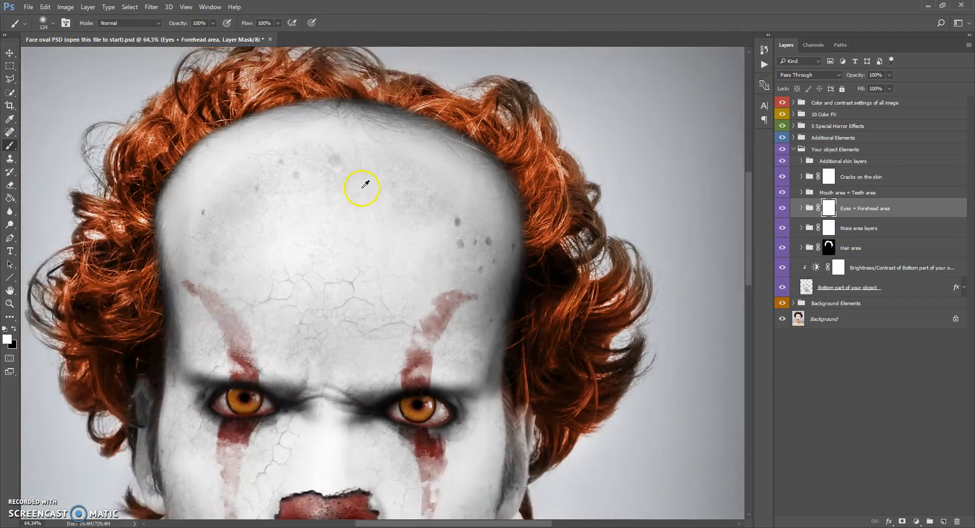
pyautogui.scroll(1, 376, 266)
pyautogui.scroll(-2, 342, 302)
pyautogui.scroll(3, 342, 332)
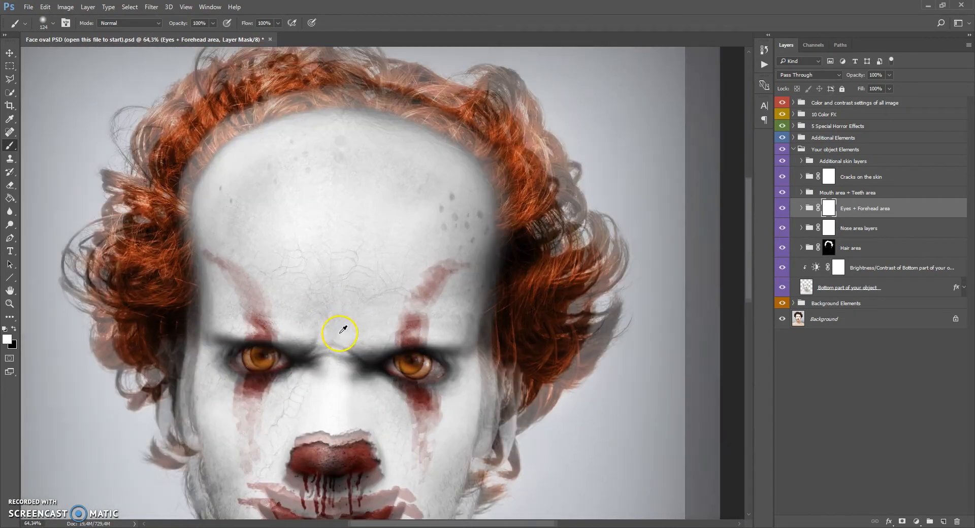
# Expand the Mouth area + Teeth area group and, inside it, the 3 Paint options for mouth group.
pyautogui.click(811, 194)
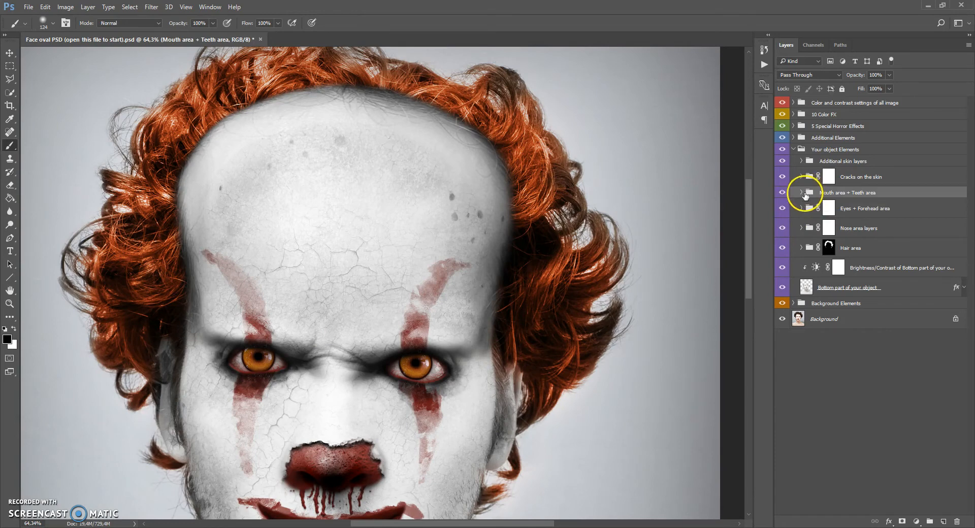
pyautogui.click(803, 194)
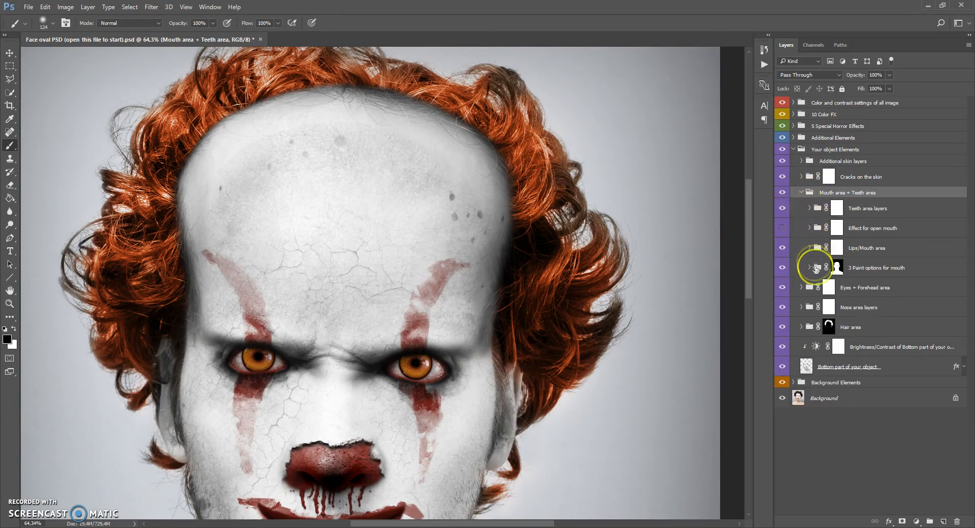
pyautogui.click(820, 272)
pyautogui.press('x')
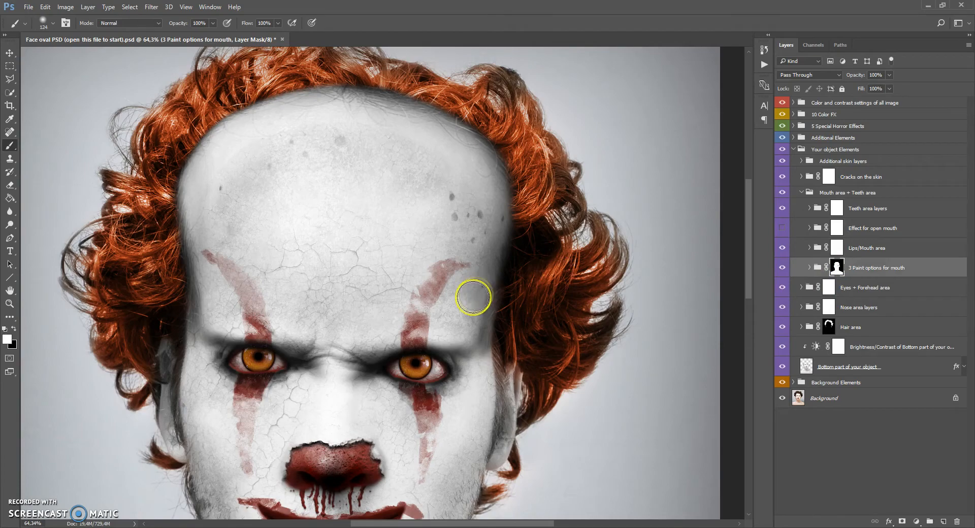
pyautogui.scroll(-3, 472, 295)
pyautogui.scroll(-4, 471, 294)
pyautogui.scroll(4, 359, 302)
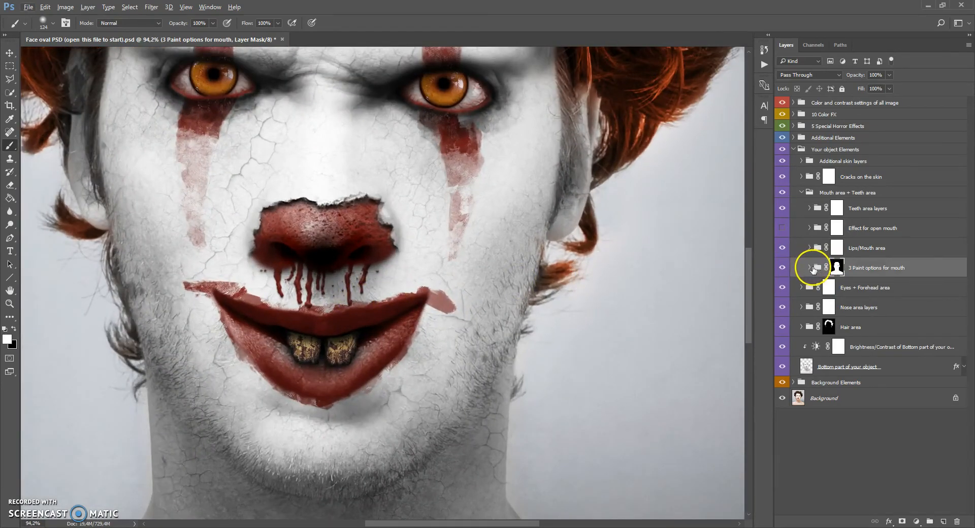
pyautogui.click(811, 268)
# Preview Paint options for mouth 1 and 2 in turn, hiding each one again.
pyautogui.click(783, 288)
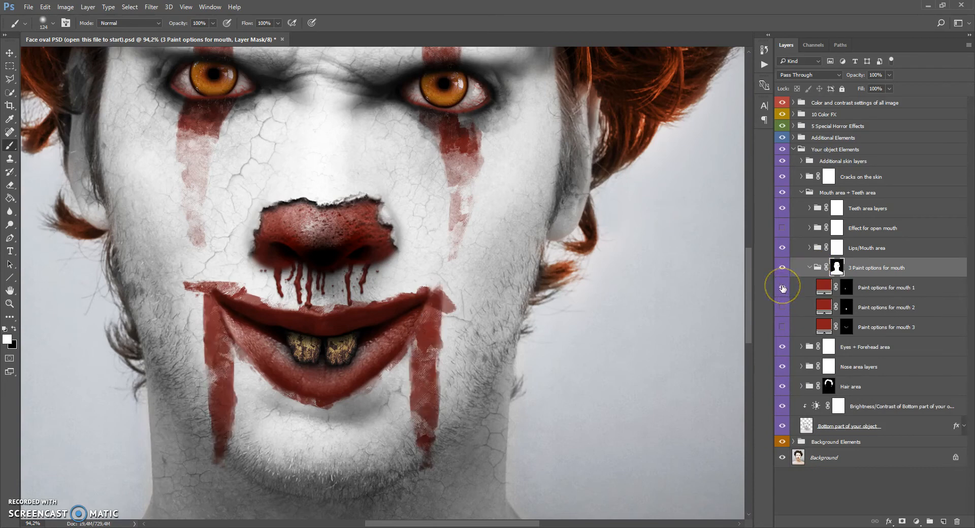
pyautogui.click(783, 290)
pyautogui.click(782, 304)
pyautogui.click(781, 307)
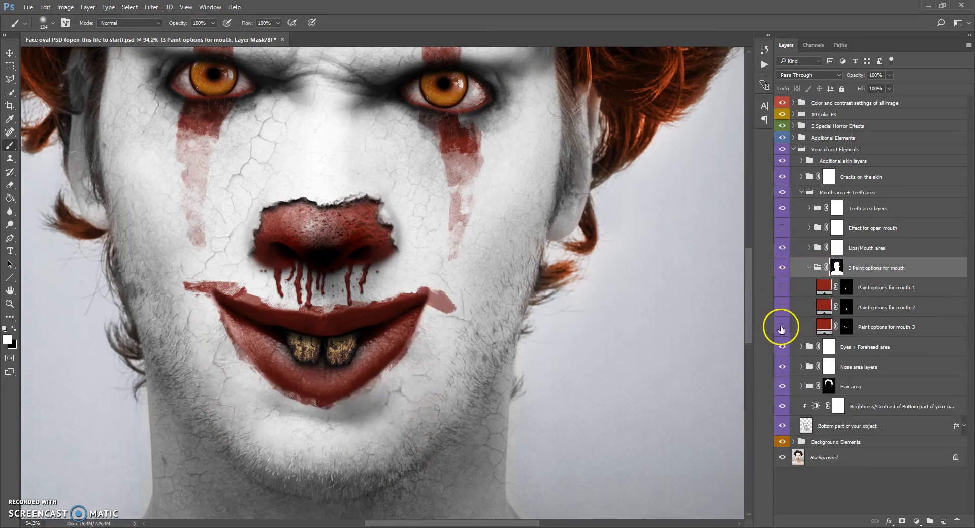
# Preview Paint options for mouth 3 on the whole face, hide it again and collapse the mouth paint options group.
pyautogui.click(781, 327)
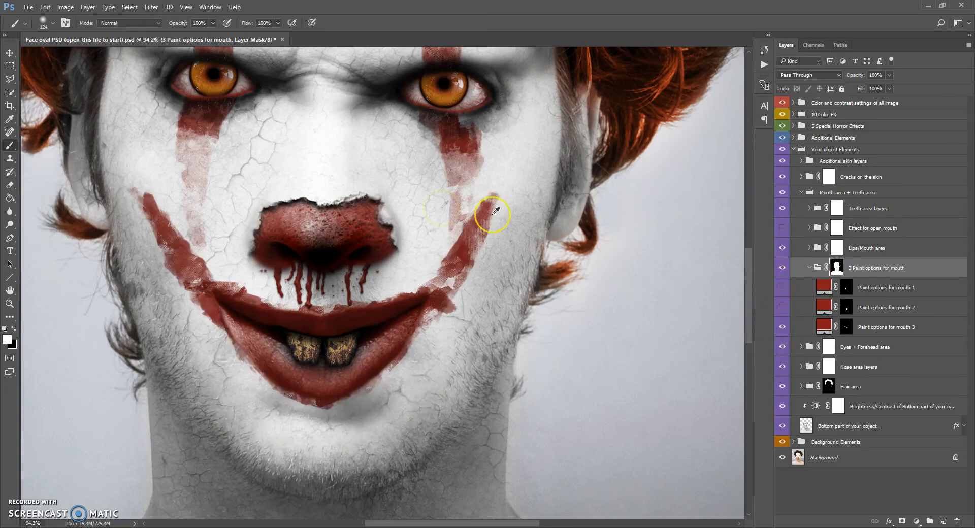
pyautogui.hotkey('ctrl', '0')
pyautogui.click(9, 53)
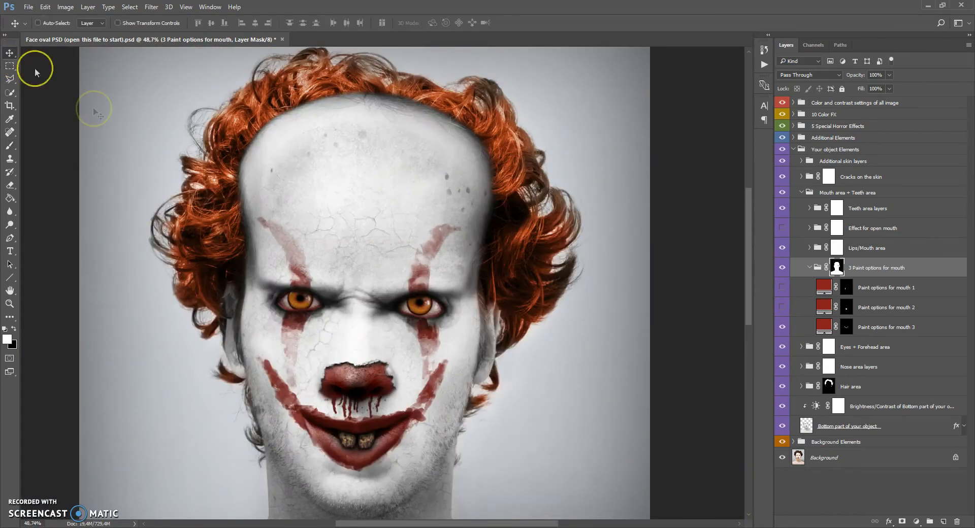
pyautogui.scroll(-3, 331, 355)
pyautogui.moveTo(381, 370); pyautogui.dragTo(387, 361)
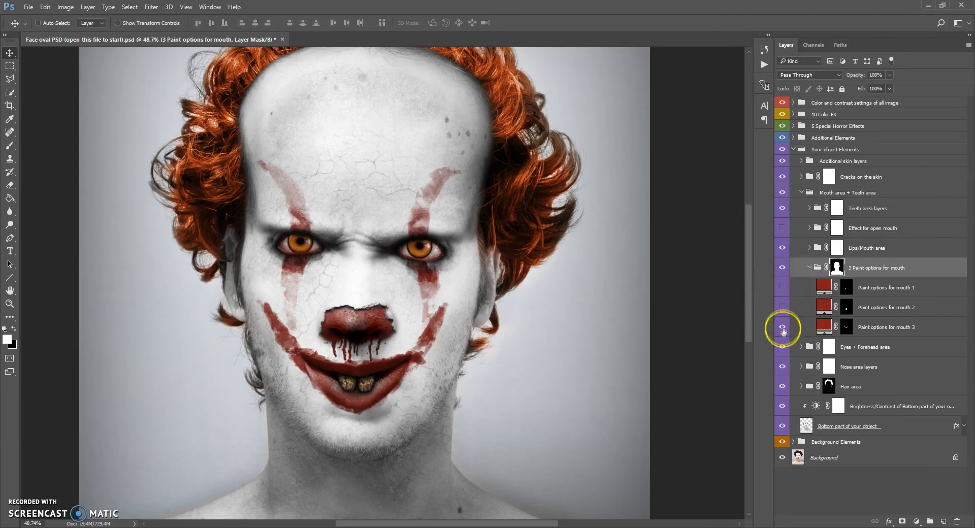
pyautogui.click(782, 328)
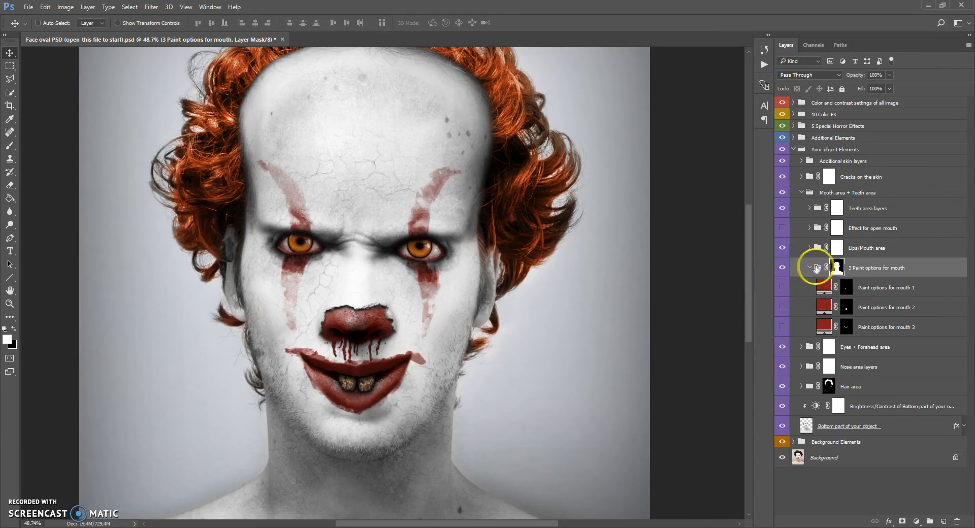
pyautogui.click(810, 267)
# Expand the Lips/Mouth area group and select its Paint around mouth layer.
pyautogui.click(814, 249)
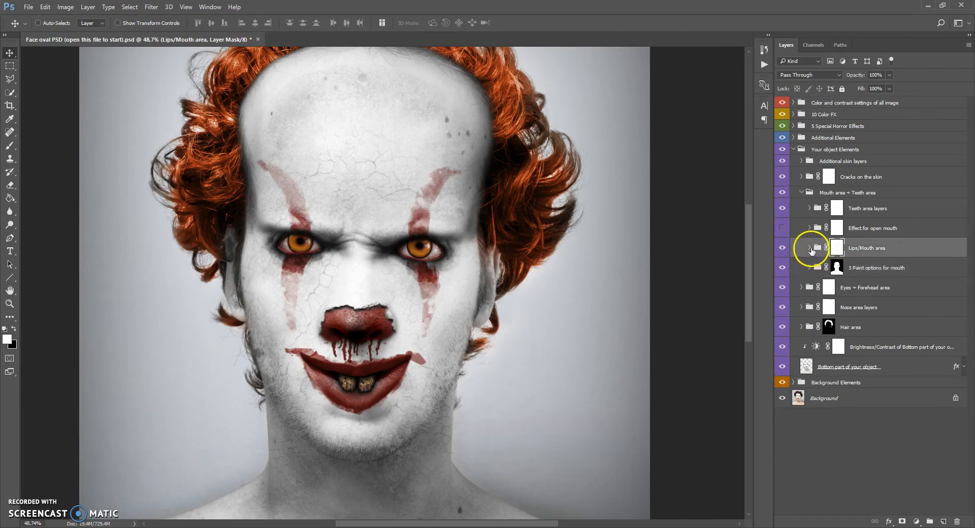
pyautogui.click(811, 249)
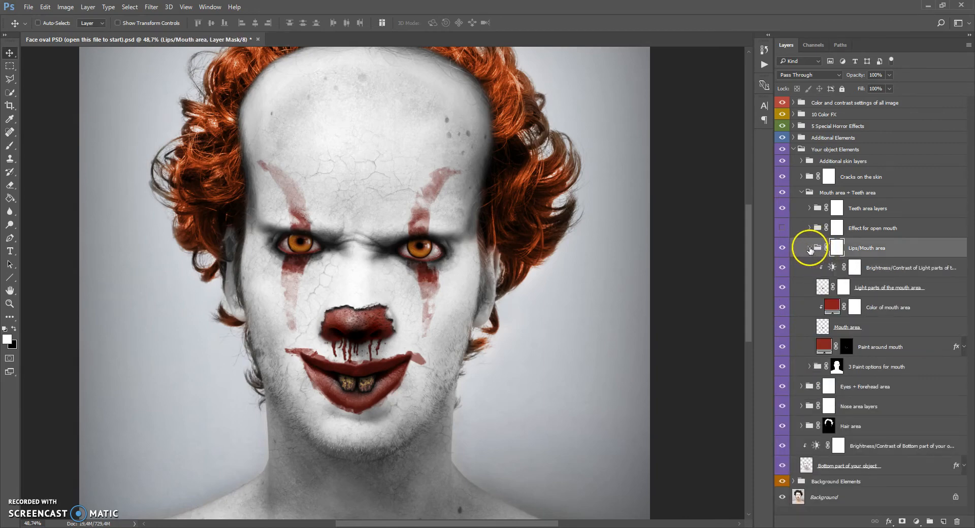
pyautogui.click(814, 347)
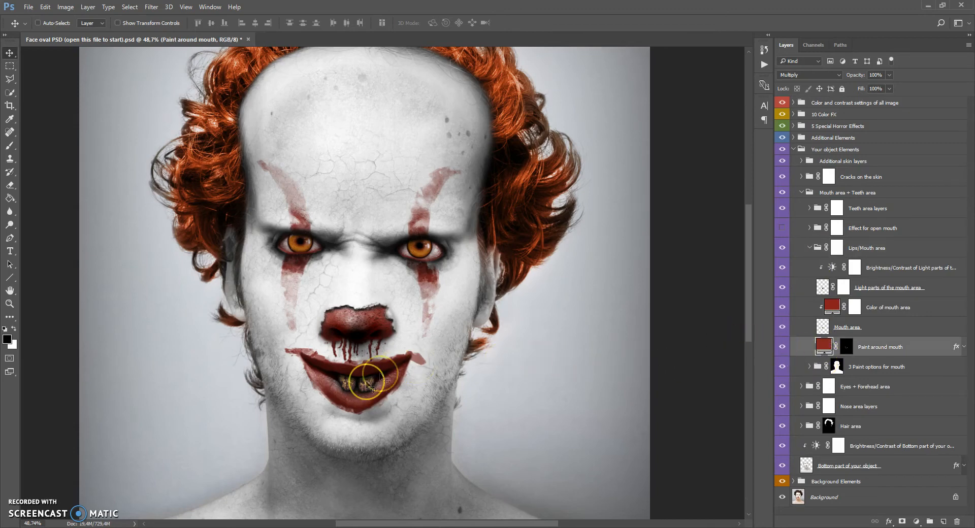
pyautogui.scroll(3, 359, 385)
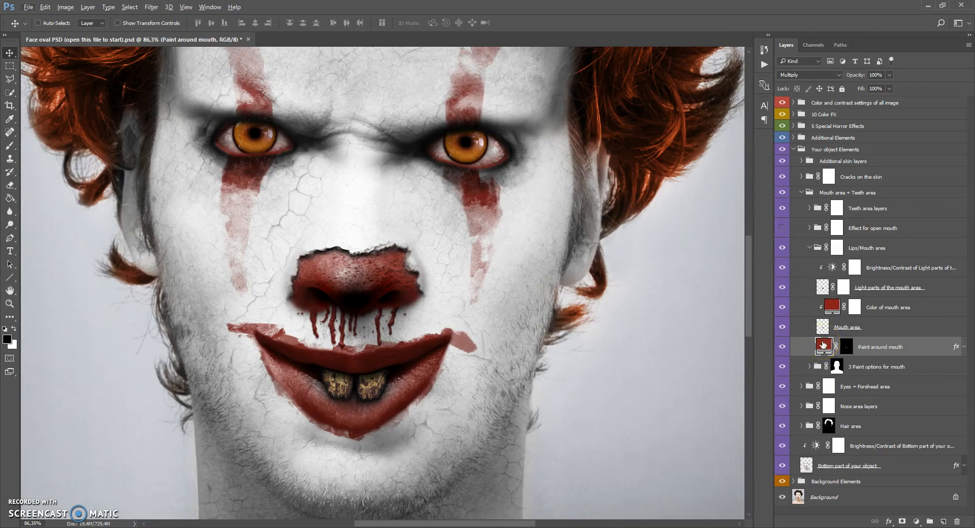
# Try other hues, including magenta 84225e, for the Paint around mouth color fill, and discard them.
pyautogui.doubleClick(824, 345)
pyautogui.moveTo(696, 303)
pyautogui.mouseDown()
pyautogui.moveTo(693, 316)
pyautogui.moveTo(694, 214)
pyautogui.moveTo(692, 325)
pyautogui.moveTo(692, 217)
pyautogui.mouseUp()
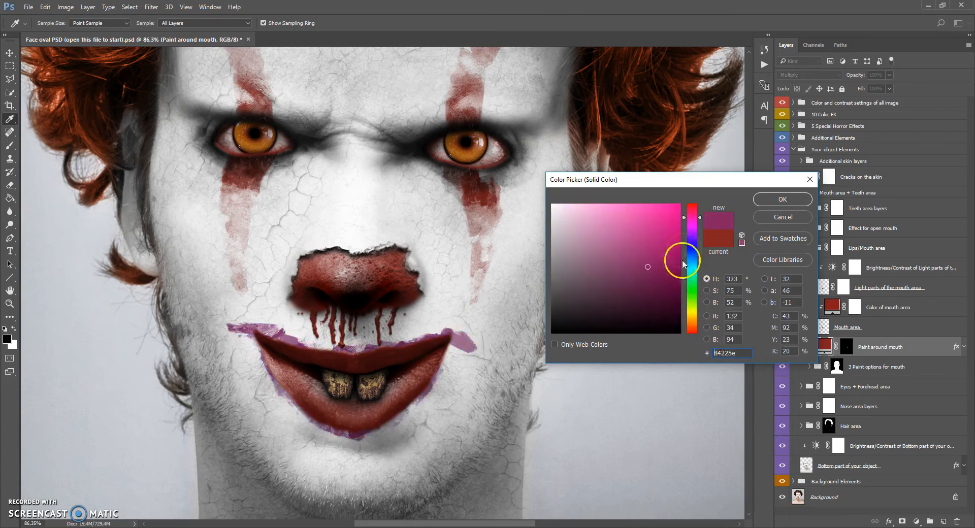
pyautogui.moveTo(689, 289); pyautogui.dragTo(692, 331)
pyautogui.click(777, 217)
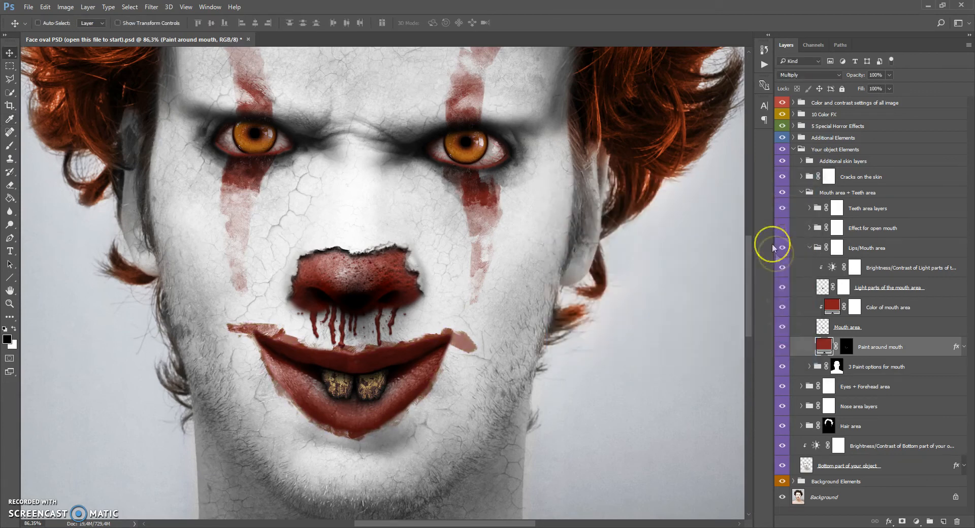
# Select the Mouth area layer, hide it to compare the lips, and show it again.
pyautogui.click(813, 327)
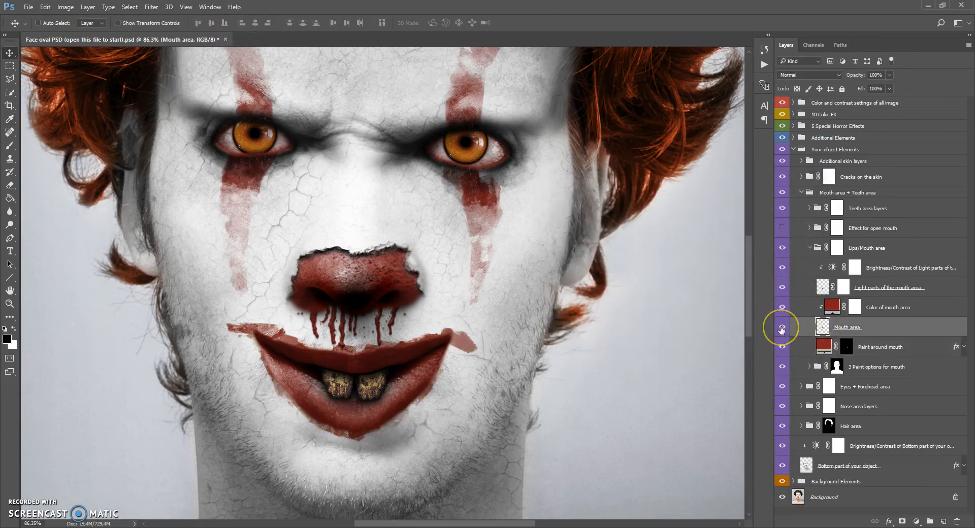
pyautogui.click(782, 328)
pyautogui.click(781, 329)
# Try a yellow-brown hue for the Color of mouth area fill layer and undo it.
pyautogui.click(832, 305)
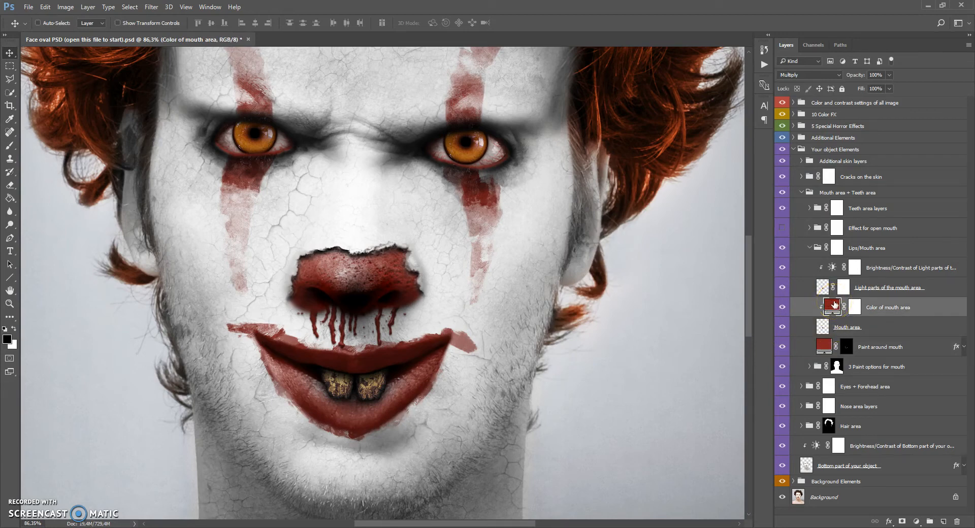
pyautogui.doubleClick(833, 305)
pyautogui.moveTo(691, 298); pyautogui.dragTo(692, 323)
pyautogui.click(783, 199)
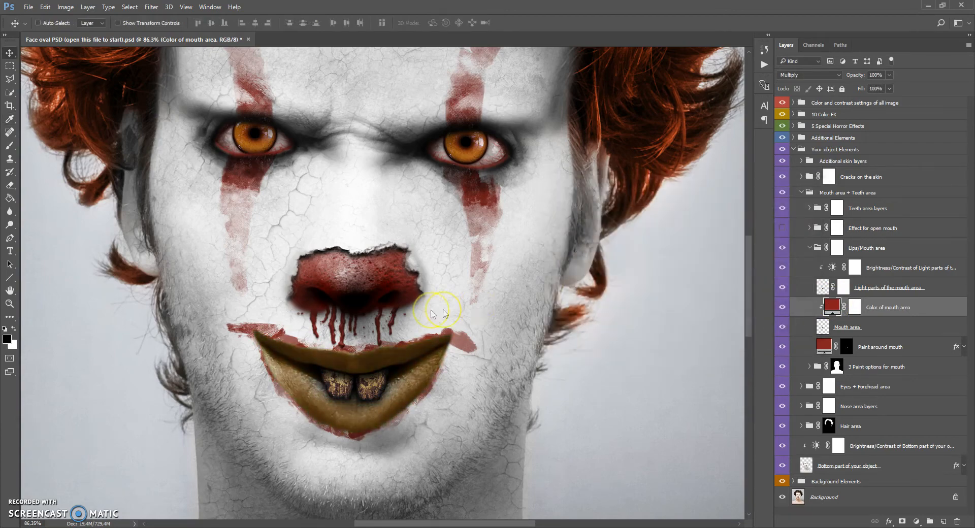
pyautogui.hotkey('ctrl', 'z')
pyautogui.keyDown('alt'); pyautogui.scroll(-3, 432, 312); pyautogui.keyUp('alt')
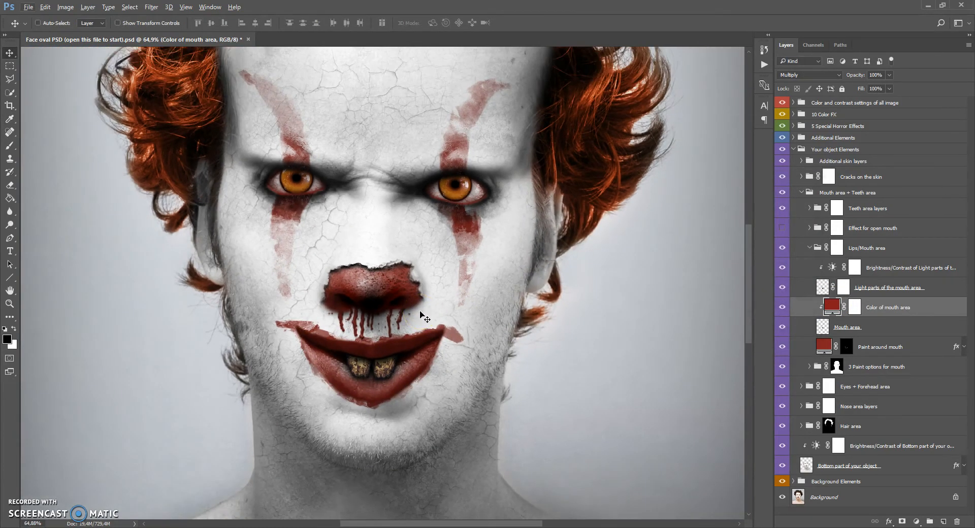
pyautogui.scroll(2, 429, 330)
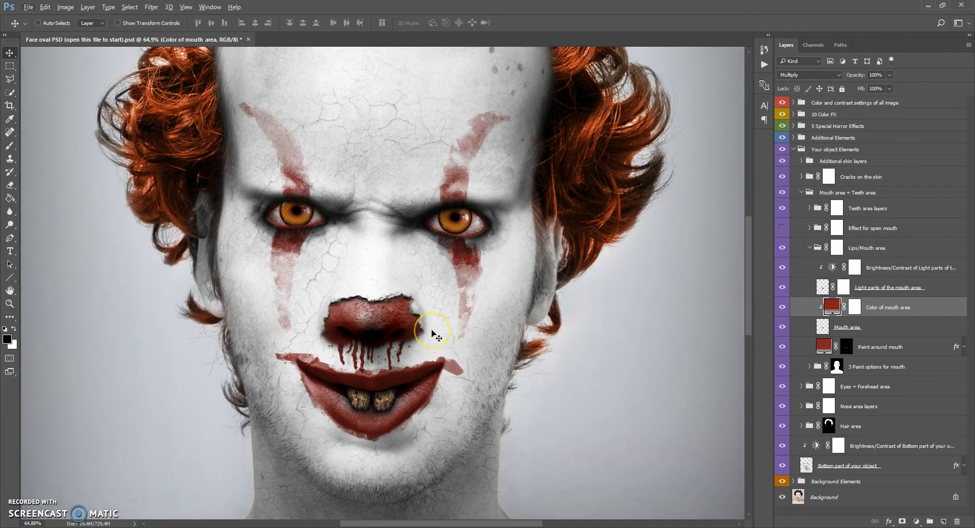
# Select Light parts of the mouth area, set its Brightness/Contrast adjustment to brightness -95, and collapse the Lips/Mouth area group.
pyautogui.click(824, 290)
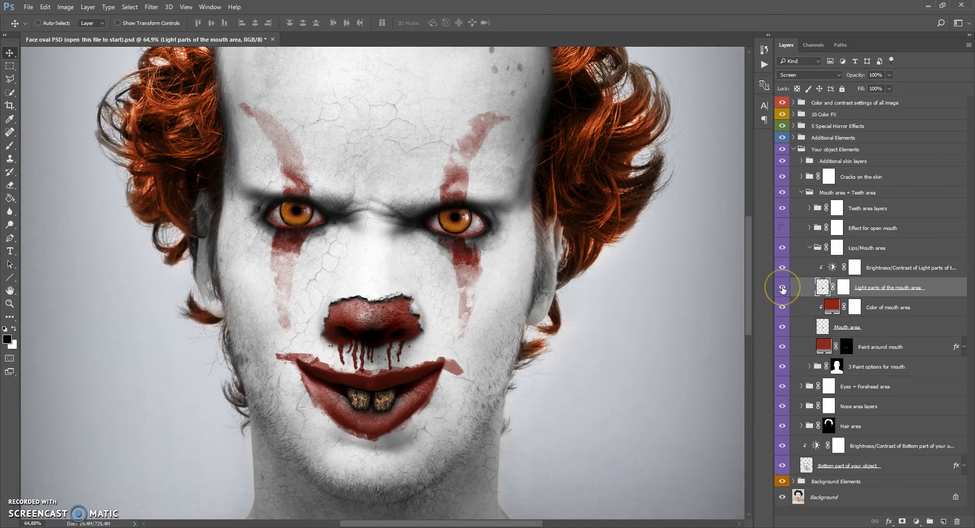
pyautogui.click(783, 289)
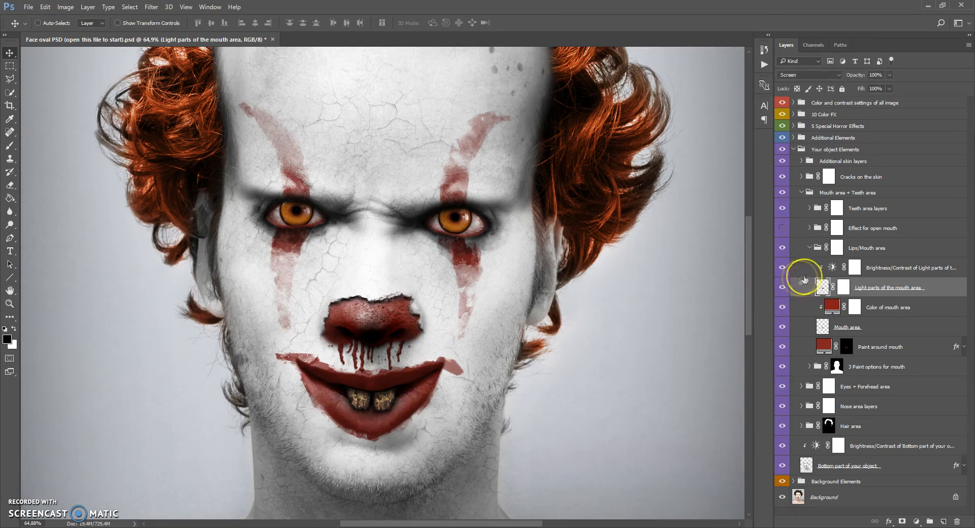
pyautogui.doubleClick(833, 268)
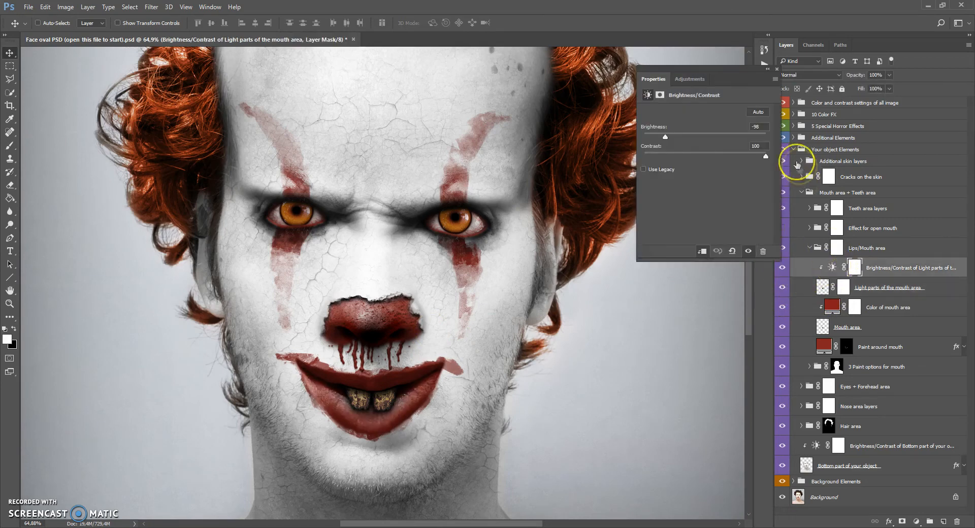
pyautogui.moveTo(686, 138)
pyautogui.mouseDown()
pyautogui.moveTo(706, 137)
pyautogui.moveTo(670, 136)
pyautogui.mouseUp()
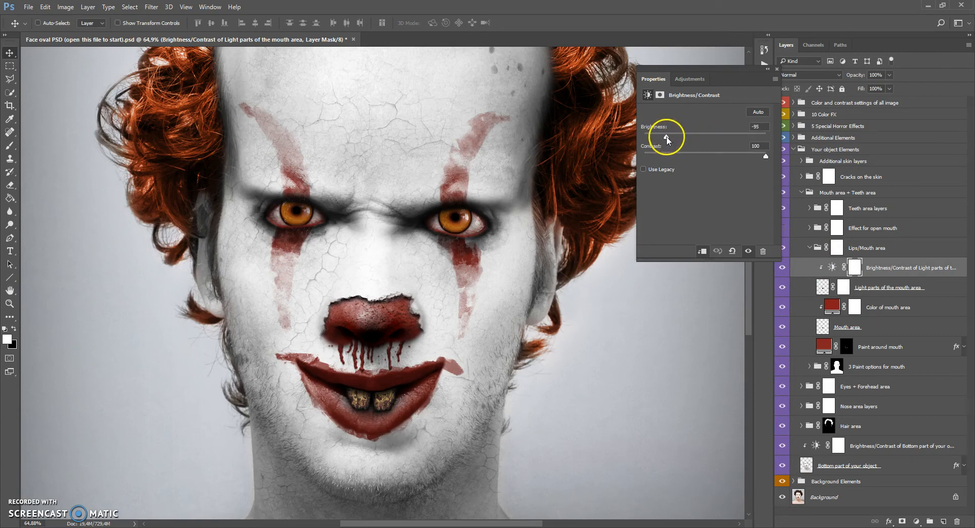
pyautogui.click(776, 69)
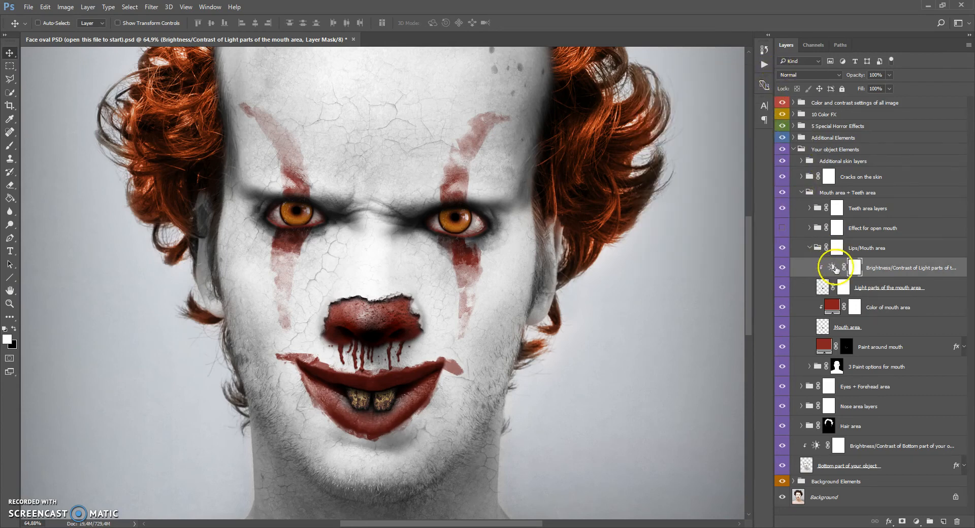
pyautogui.click(833, 267)
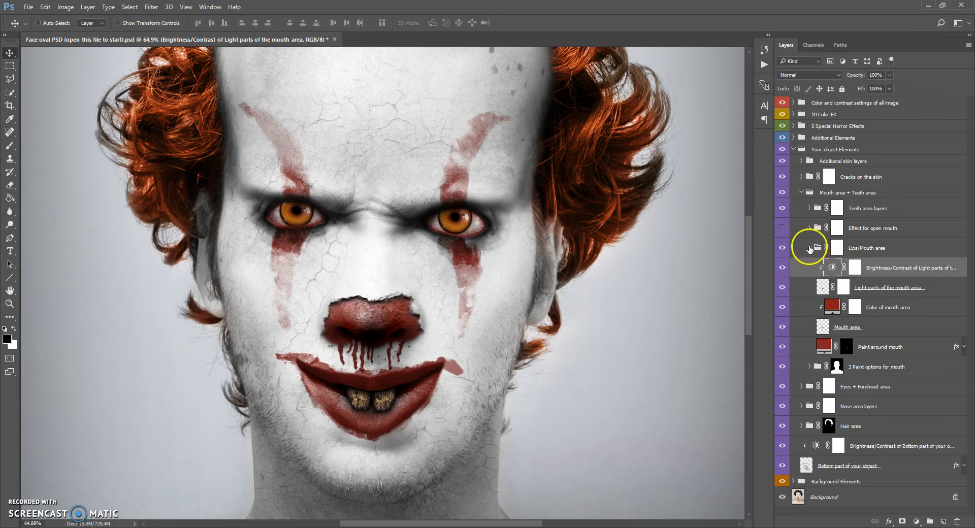
pyautogui.click(810, 248)
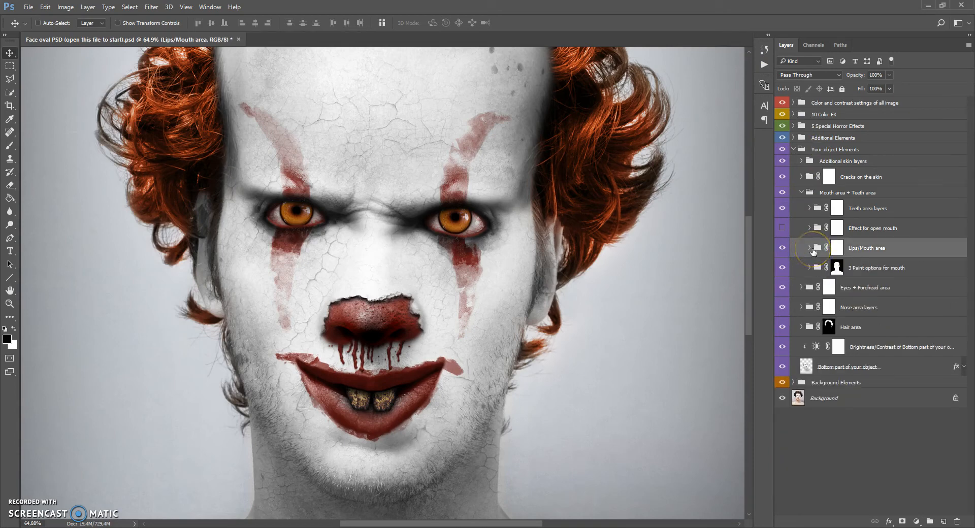
# Scale the whole Lips/Mouth area group up proportionally about its center to about 109.7% with Free Transform.
pyautogui.moveTo(381, 387); pyautogui.dragTo(381, 392)
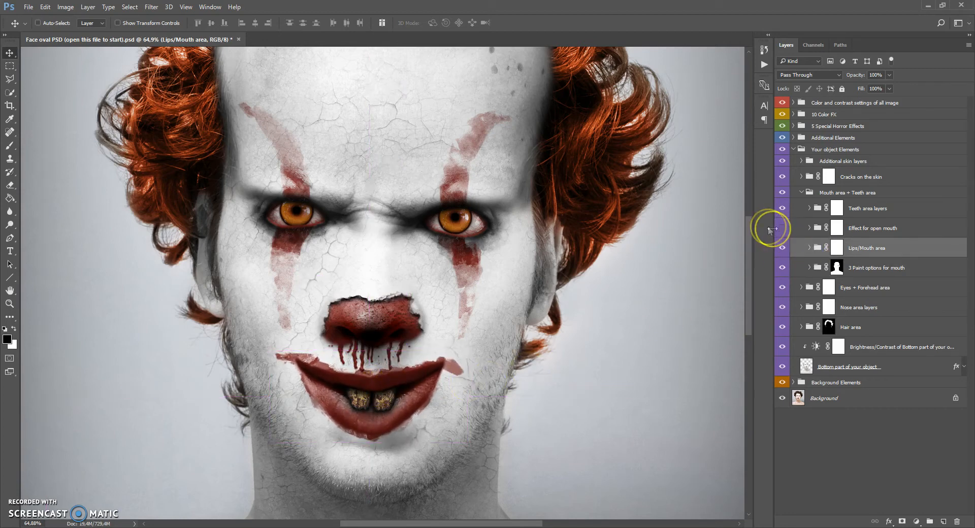
pyautogui.click(44, 7)
pyautogui.click(66, 202)
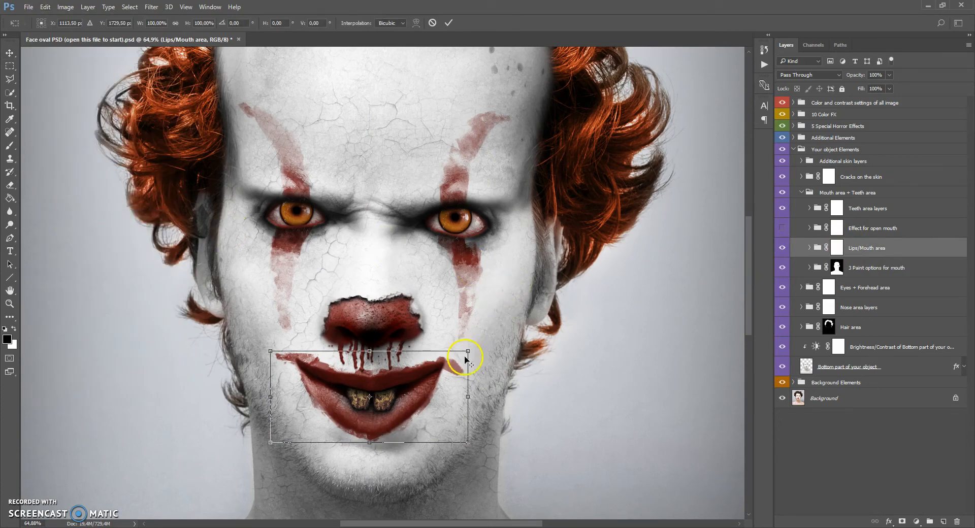
pyautogui.moveTo(473, 347); pyautogui.dragTo(480, 344)
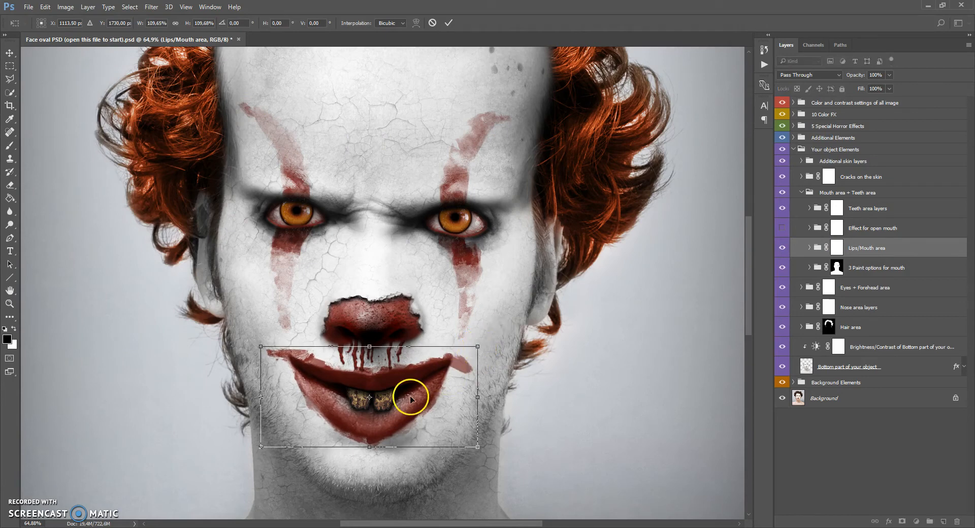
pyautogui.click(448, 23)
pyautogui.scroll(-2, 431, 285)
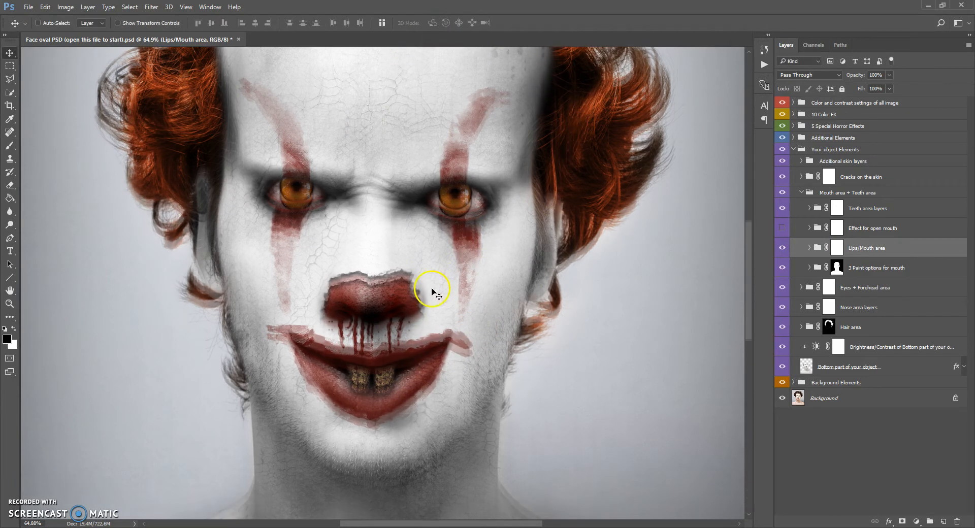
pyautogui.moveTo(424, 350); pyautogui.dragTo(427, 354)
pyautogui.scroll(2, 446, 283)
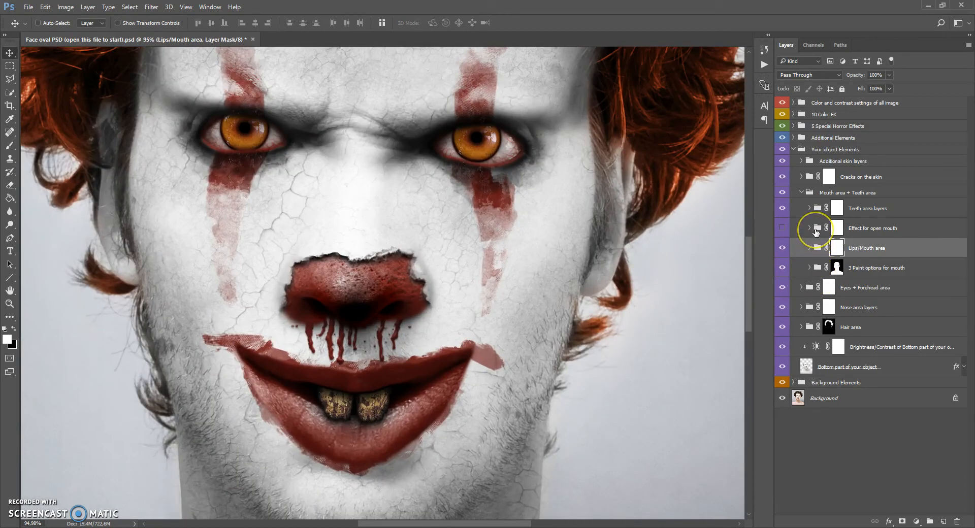
# Select the Effect for open mouth group, make it visible and expand it.
pyautogui.click(817, 229)
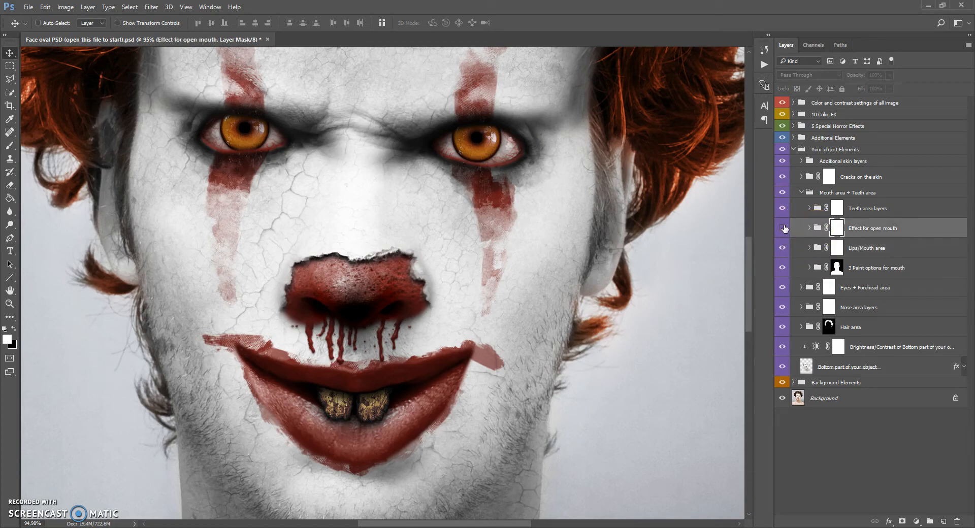
pyautogui.click(783, 228)
pyautogui.click(782, 228)
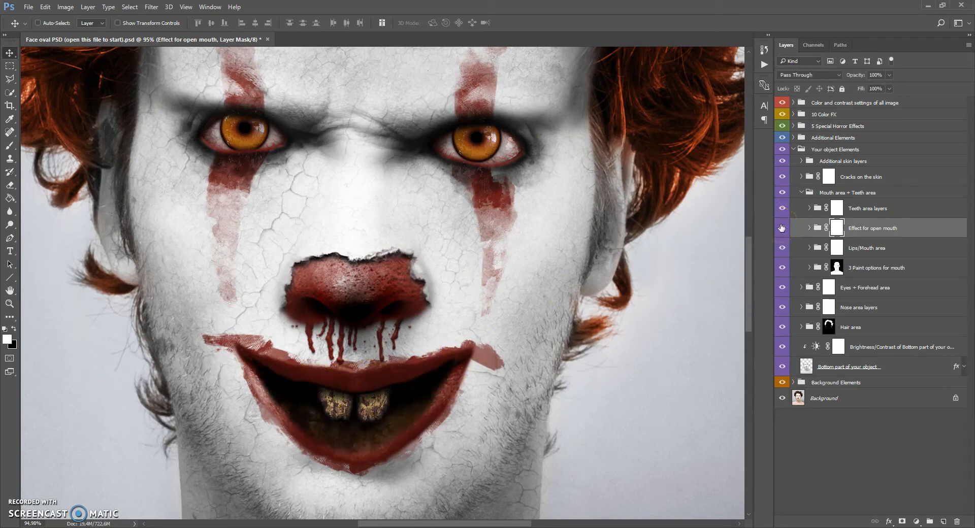
pyautogui.click(810, 228)
# Preview the open mouth with only the Shadow for open mouth layer, comparing it on and off, and hide that layer.
pyautogui.click(782, 268)
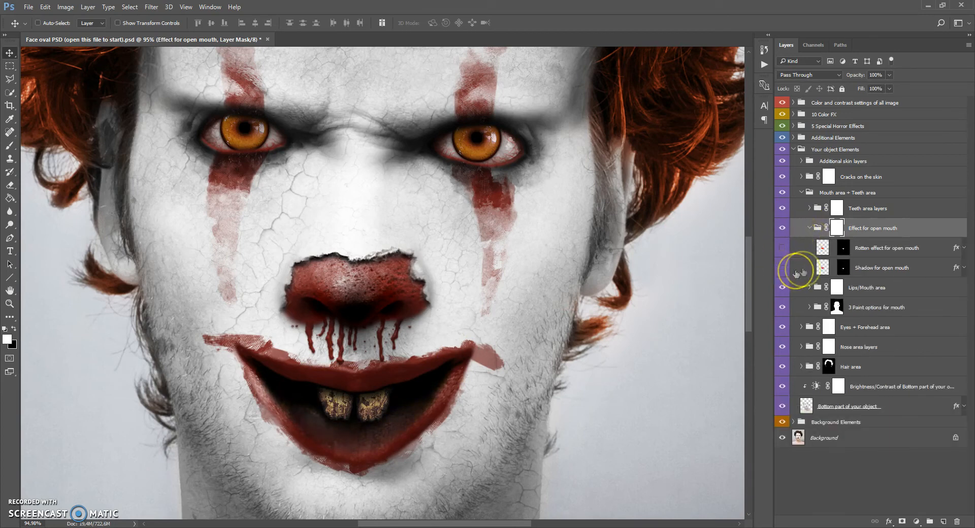
pyautogui.click(808, 269)
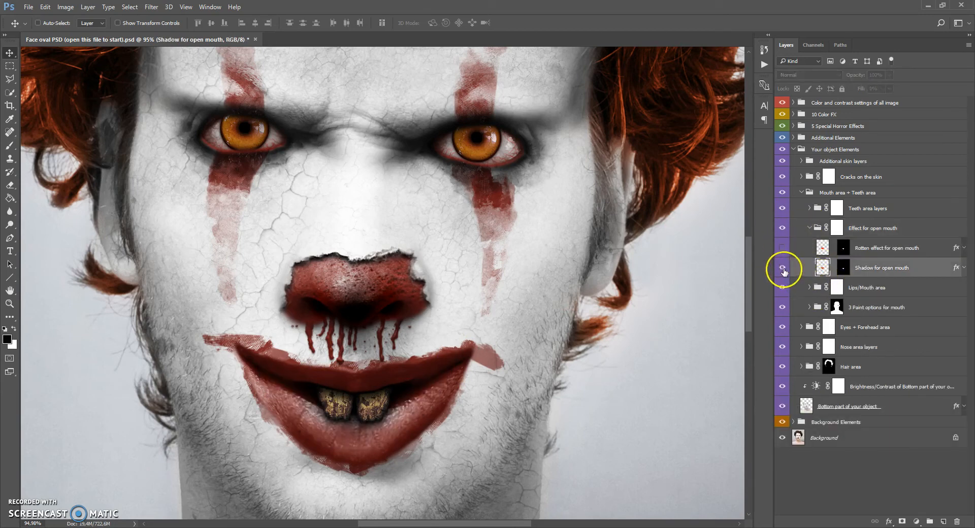
pyautogui.click(782, 268)
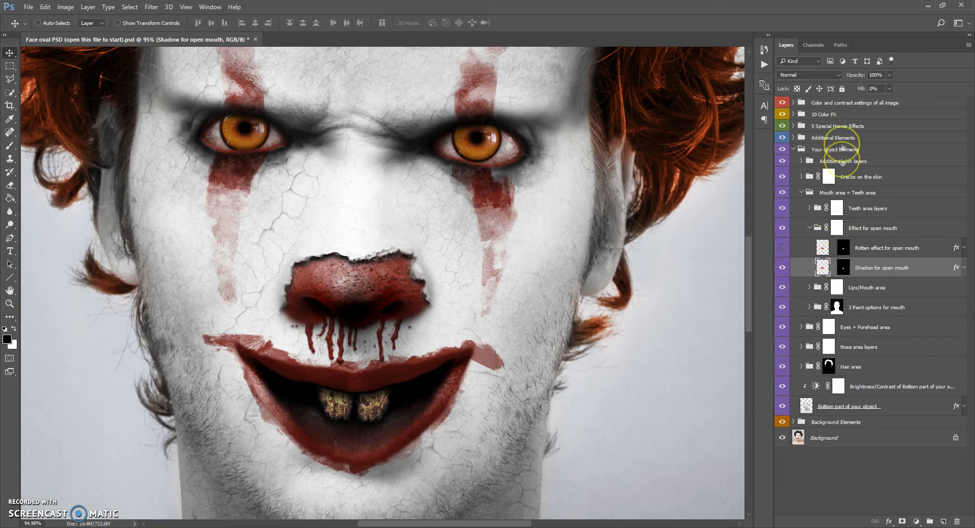
pyautogui.moveTo(355, 413)
pyautogui.mouseDown()
pyautogui.moveTo(364, 418)
pyautogui.moveTo(363, 383)
pyautogui.moveTo(365, 417)
pyautogui.moveTo(364, 375)
pyautogui.moveTo(364, 414)
pyautogui.mouseUp()
pyautogui.click(783, 267)
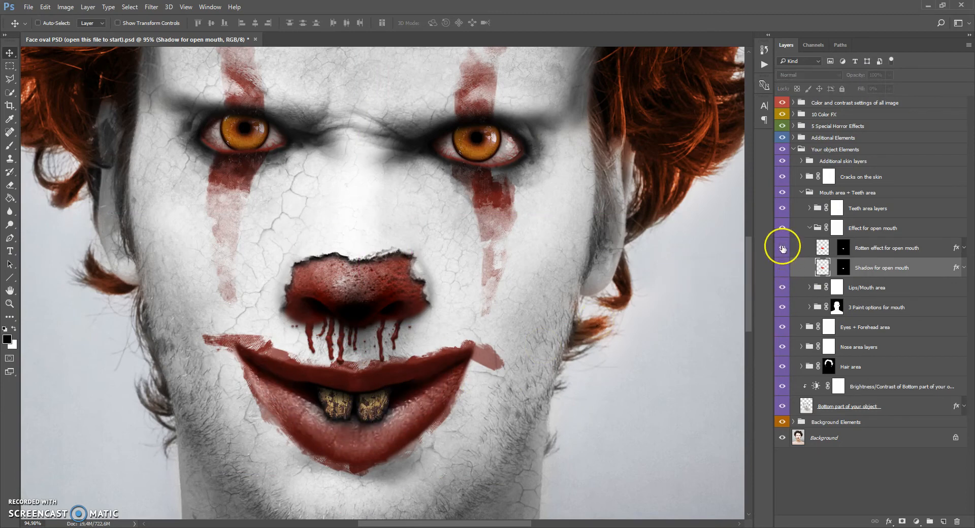
# Preview the Rotten effect for open mouth layer alone, and combine it with the Shadow for open mouth layer.
pyautogui.click(782, 247)
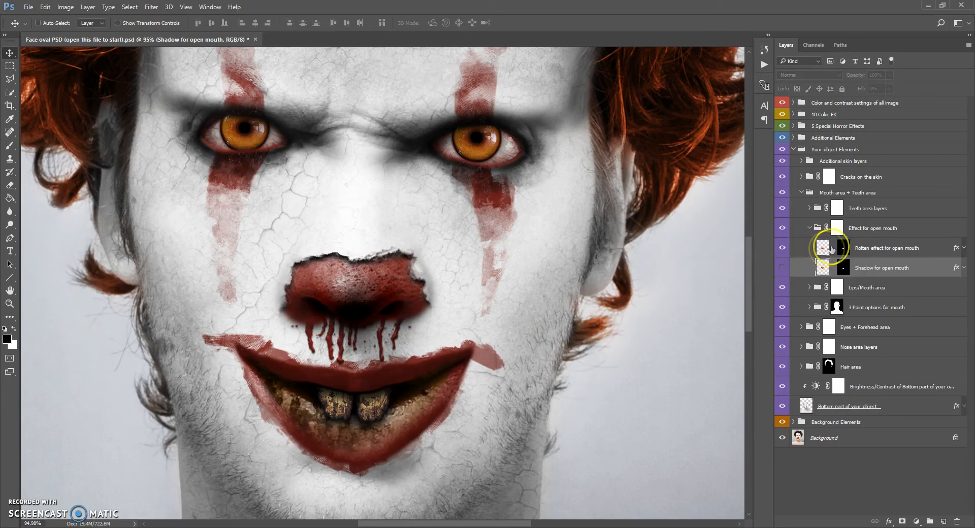
pyautogui.click(824, 248)
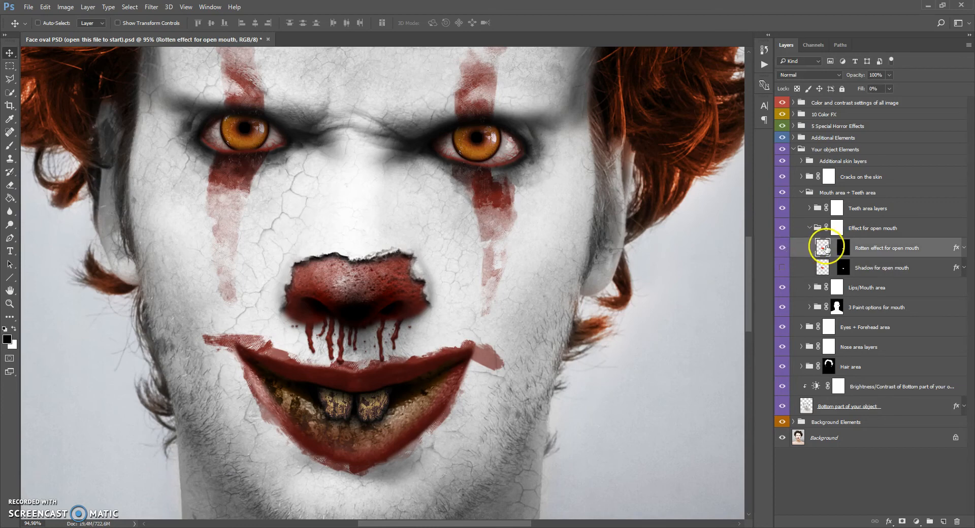
pyautogui.moveTo(433, 422); pyautogui.dragTo(377, 414)
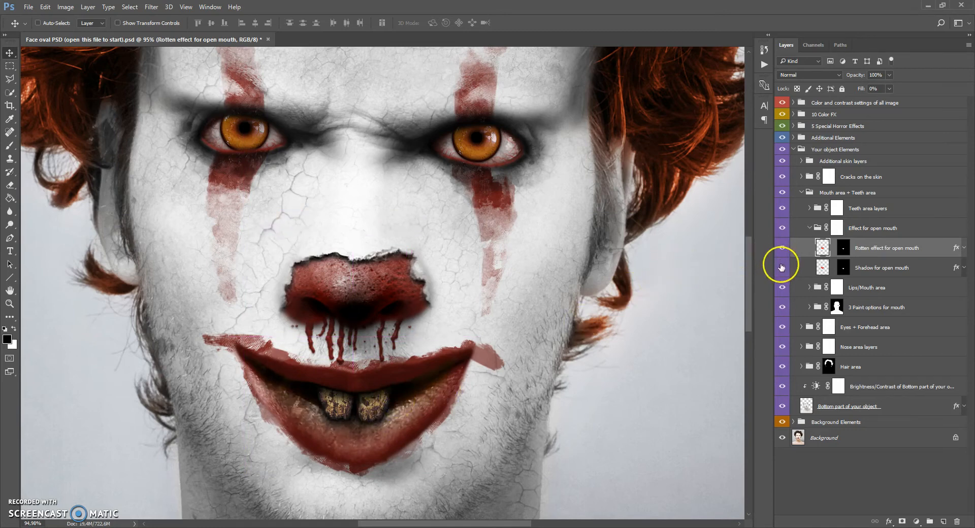
pyautogui.click(782, 267)
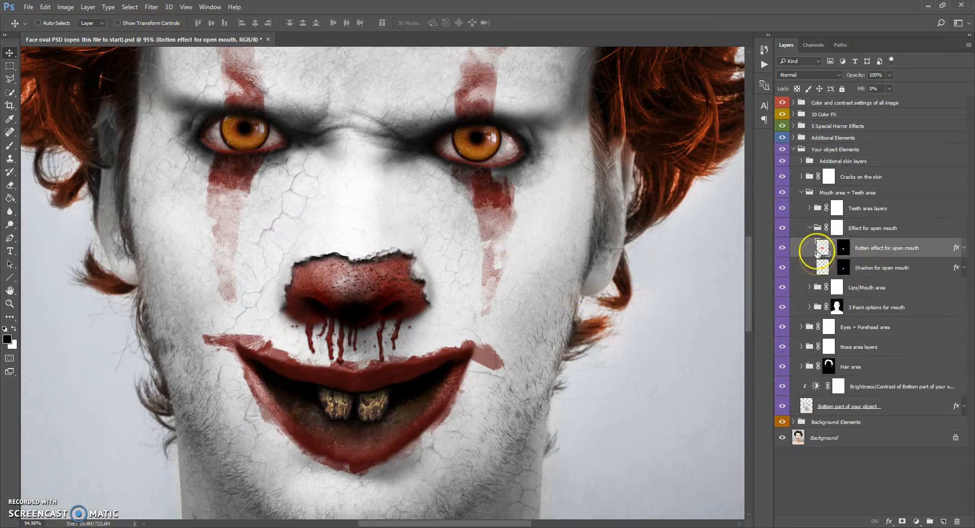
pyautogui.click(783, 248)
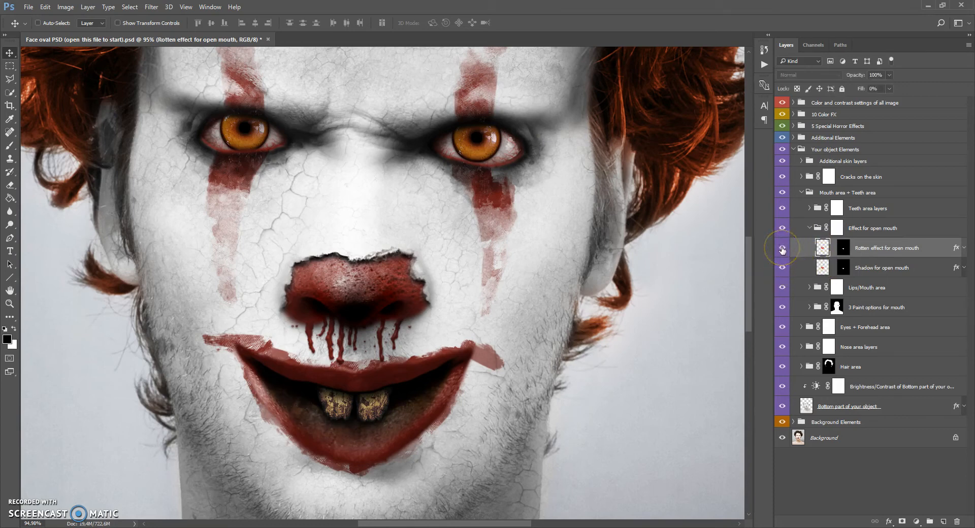
# Collapse the Effect for open mouth group, hide it, and review the closed mouth on the whole face.
pyautogui.click(812, 226)
pyautogui.click(809, 228)
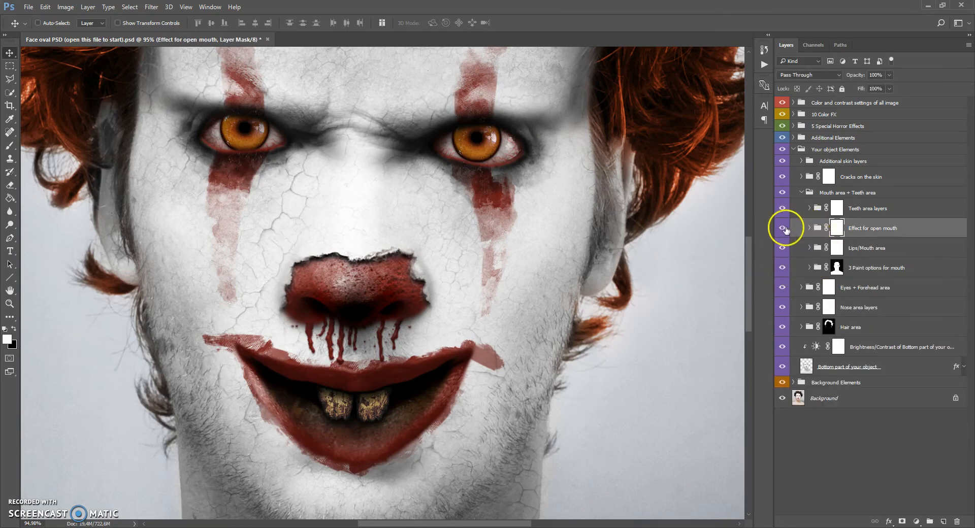
pyautogui.click(783, 228)
pyautogui.scroll(-3, 392, 276)
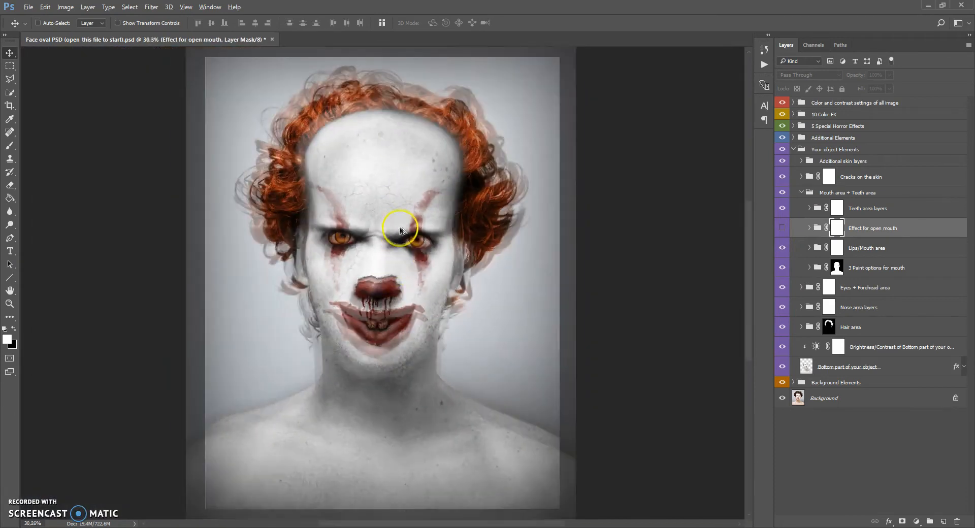
pyautogui.scroll(1, 397, 244)
pyautogui.scroll(1, 388, 264)
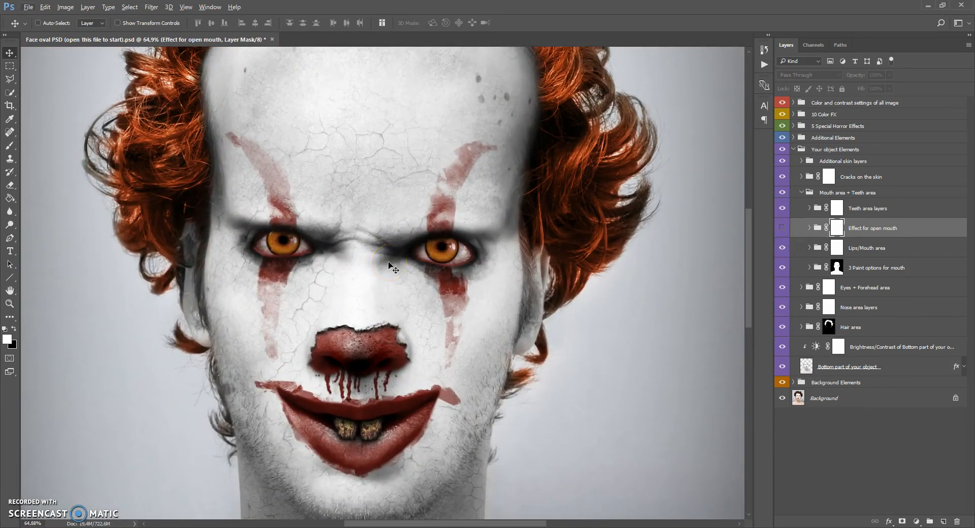
pyautogui.scroll(-2, 389, 275)
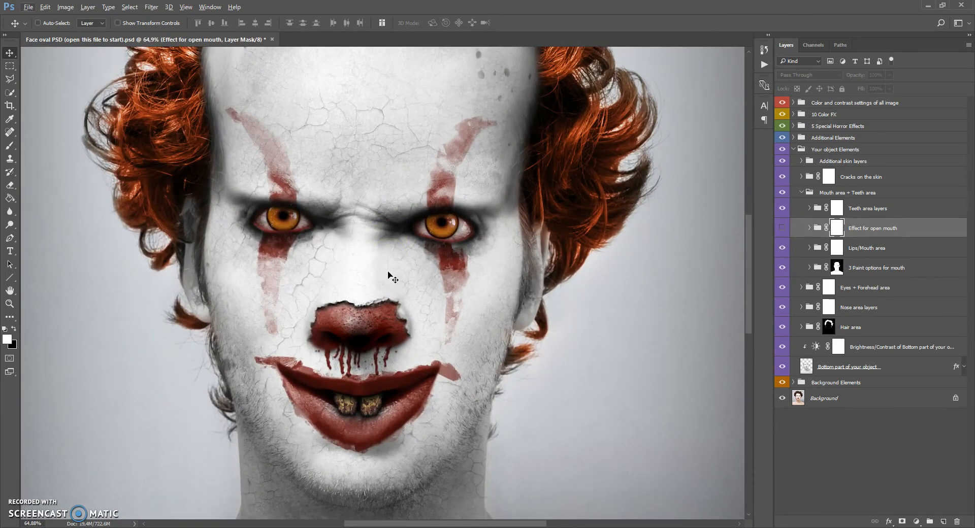
# Expand the Teeth area layers group, select Shadow of Teeth, and compare the teeth with that layer off and on.
pyautogui.click(815, 210)
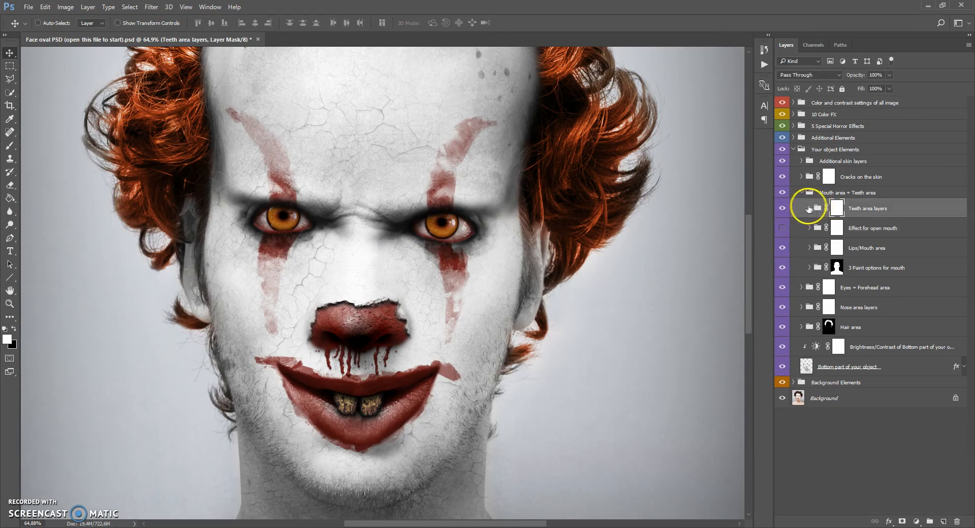
pyautogui.click(808, 208)
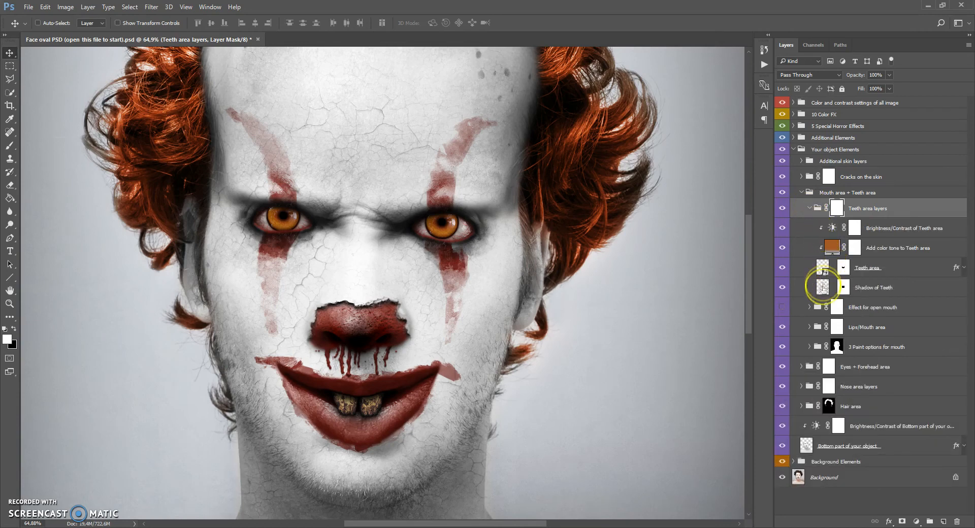
pyautogui.click(823, 287)
pyautogui.click(782, 287)
pyautogui.click(783, 288)
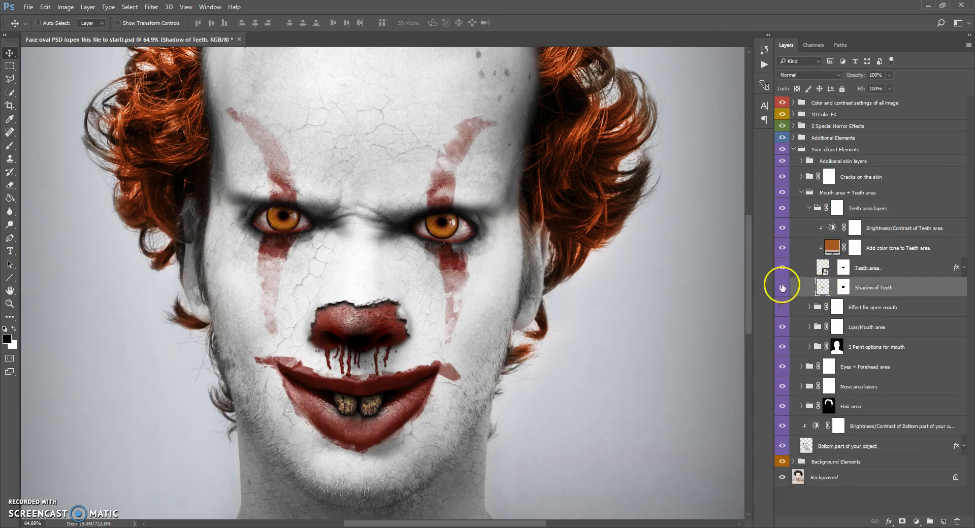
# Select the Teeth area layer, look at the teeth up close, and compare them with that layer off and on.
pyautogui.click(821, 268)
pyautogui.scroll(4, 364, 409)
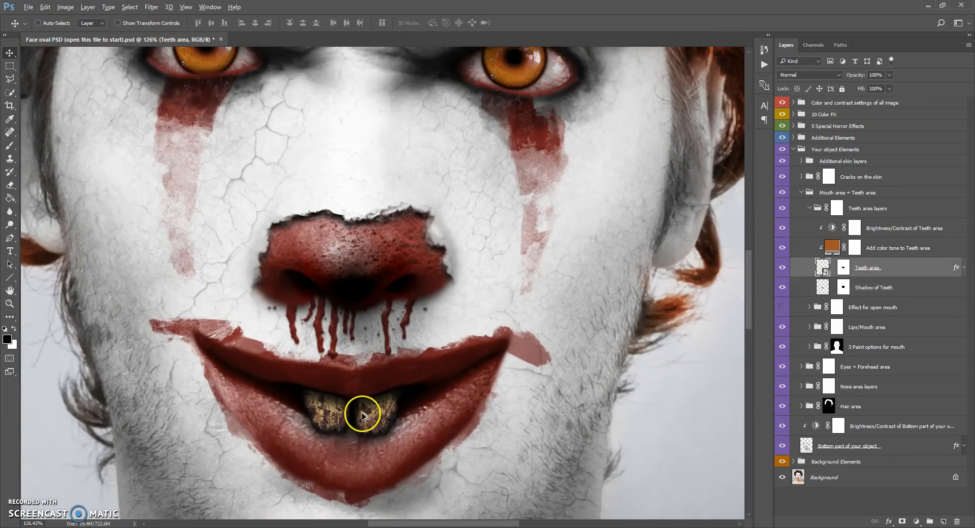
pyautogui.scroll(-1, 375, 411)
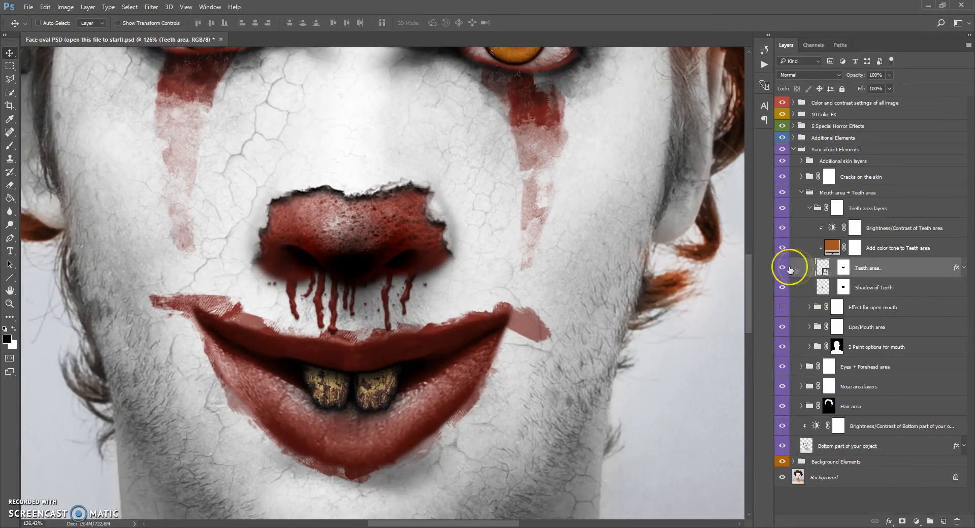
pyautogui.click(782, 268)
pyautogui.click(782, 268)
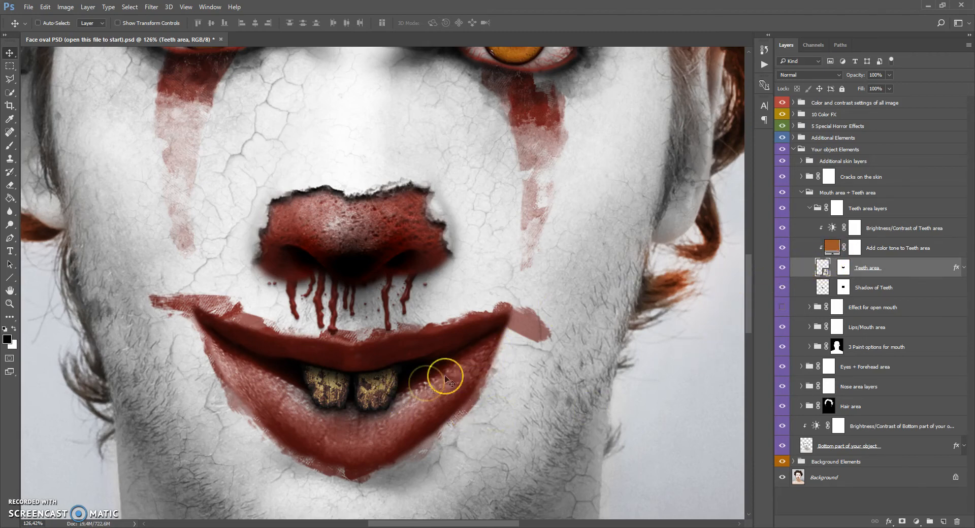
# Try moving the teeth lower and free-transforming the Teeth area layer, discard the transform, and move the teeth back up.
pyautogui.moveTo(364, 388); pyautogui.dragTo(364, 398)
pyautogui.click(45, 7)
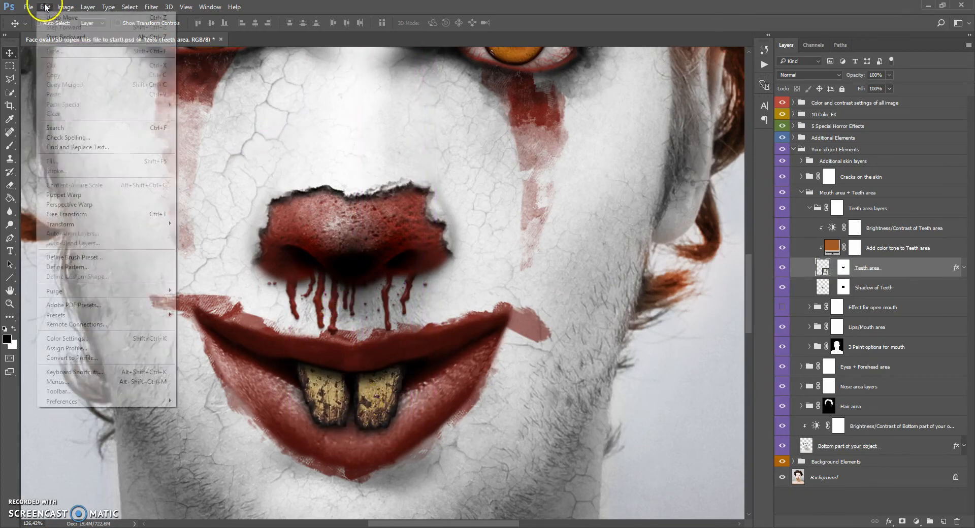
pyautogui.click(50, 212)
pyautogui.moveTo(405, 254); pyautogui.dragTo(358, 265)
pyautogui.click(12, 53)
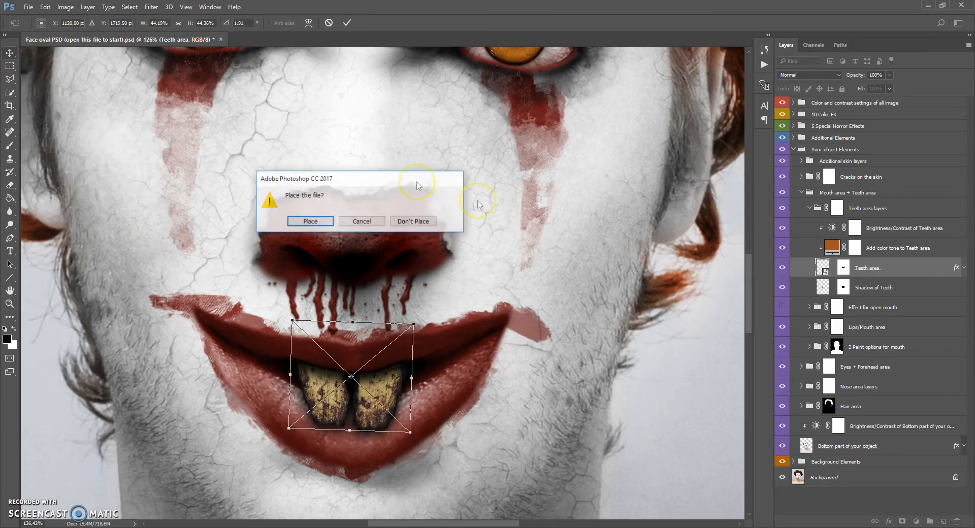
pyautogui.click(424, 220)
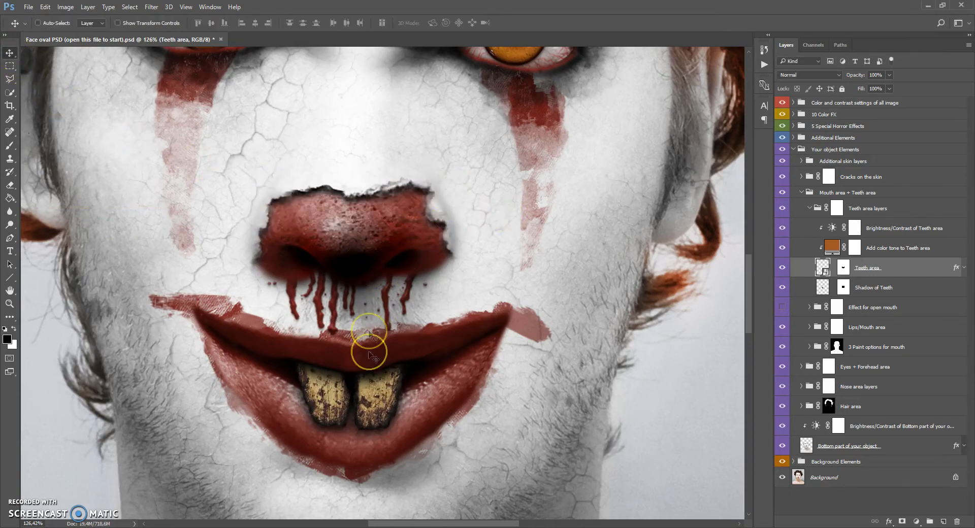
pyautogui.moveTo(374, 398)
pyautogui.mouseDown()
pyautogui.moveTo(367, 378)
pyautogui.moveTo(369, 388)
pyautogui.mouseUp()
# Try different hues, such as blue and pink, for the Add color tone to Teeth area layer, and cancel the color change.
pyautogui.click(831, 246)
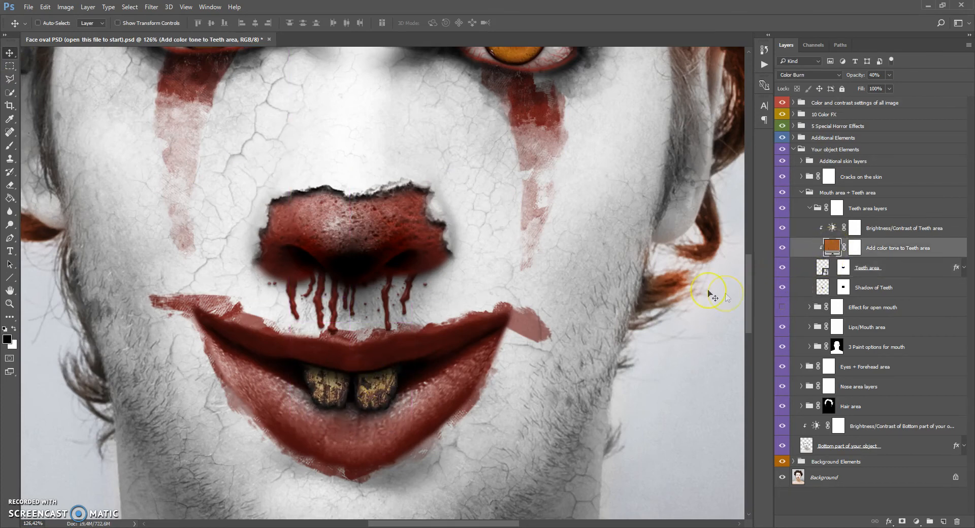
pyautogui.scroll(2, 325, 335)
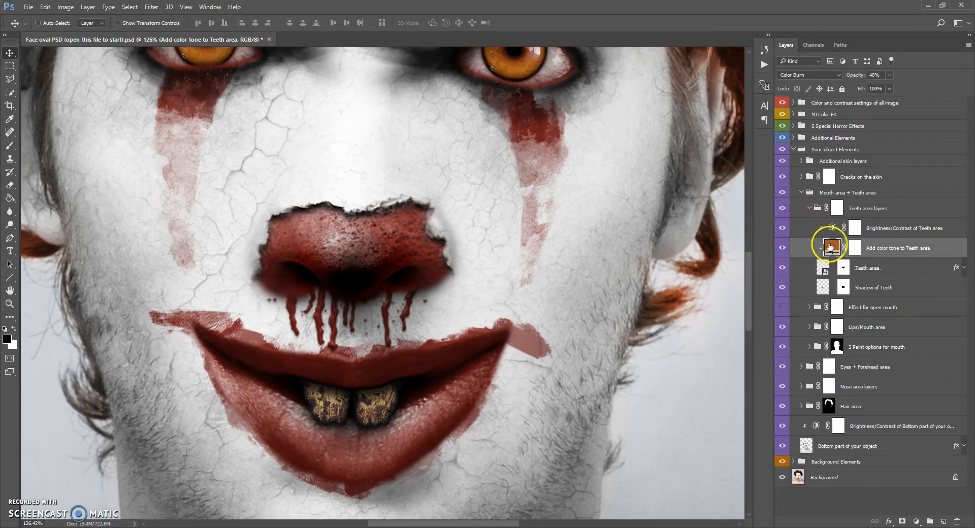
pyautogui.doubleClick(831, 247)
pyautogui.moveTo(691, 247); pyautogui.dragTo(690, 218)
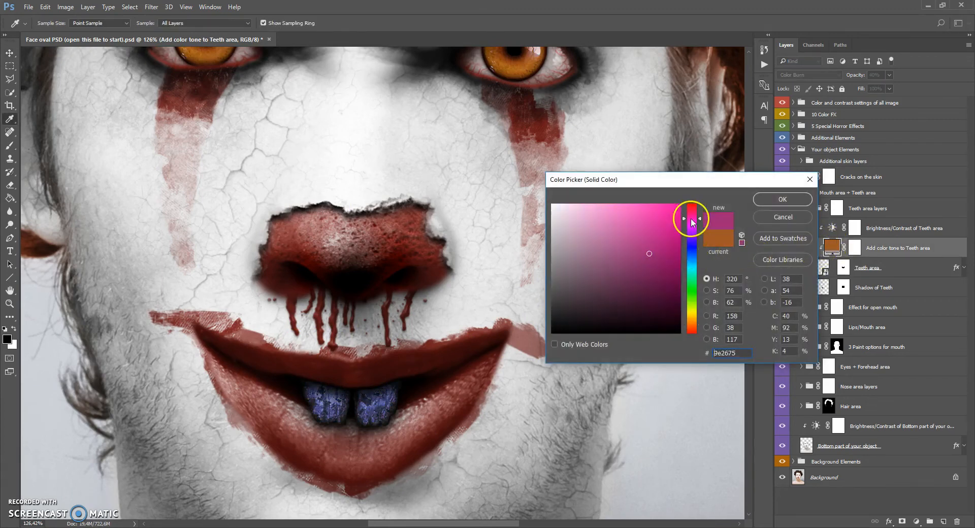
pyautogui.moveTo(691, 290); pyautogui.dragTo(692, 206)
pyautogui.click(772, 217)
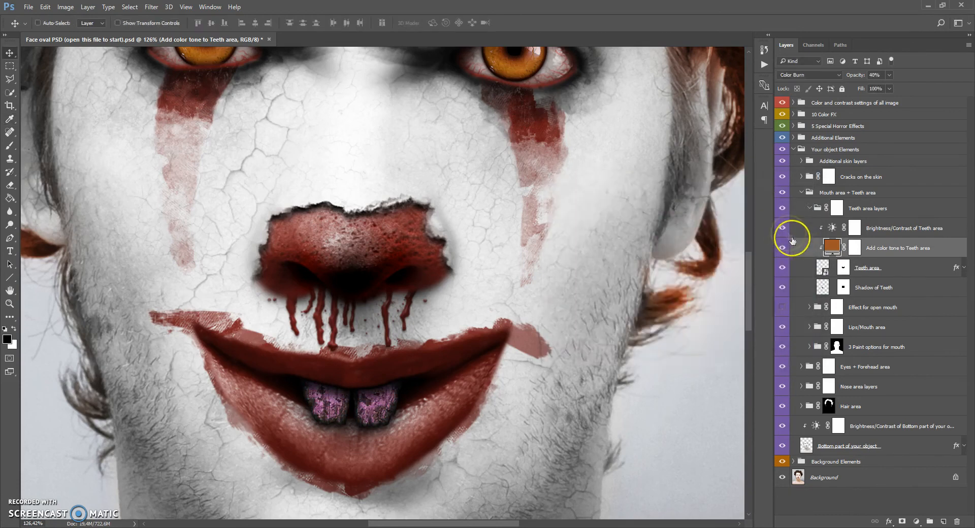
# Set the brightness of the Brightness/Contrast of Teeth area adjustment to -69.
pyautogui.doubleClick(831, 229)
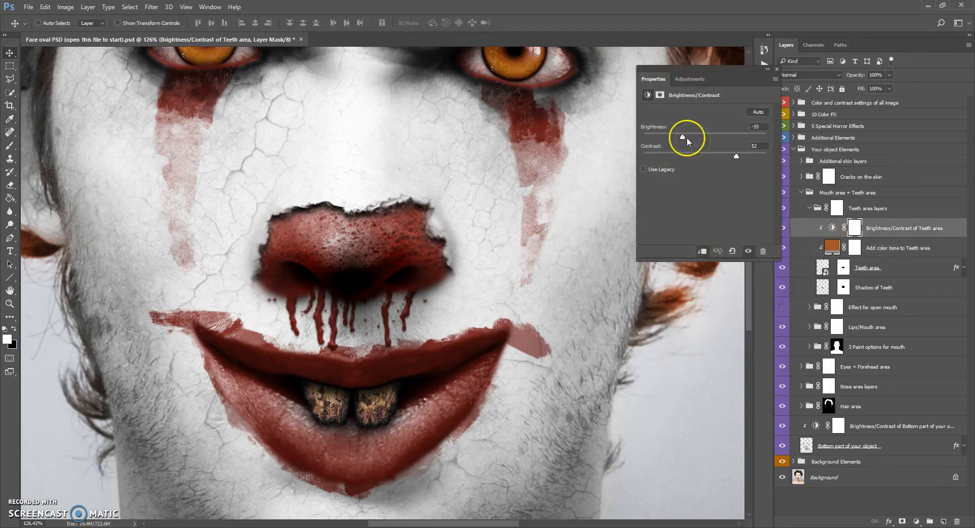
pyautogui.moveTo(678, 138)
pyautogui.mouseDown()
pyautogui.moveTo(660, 137)
pyautogui.moveTo(677, 137)
pyautogui.mouseUp()
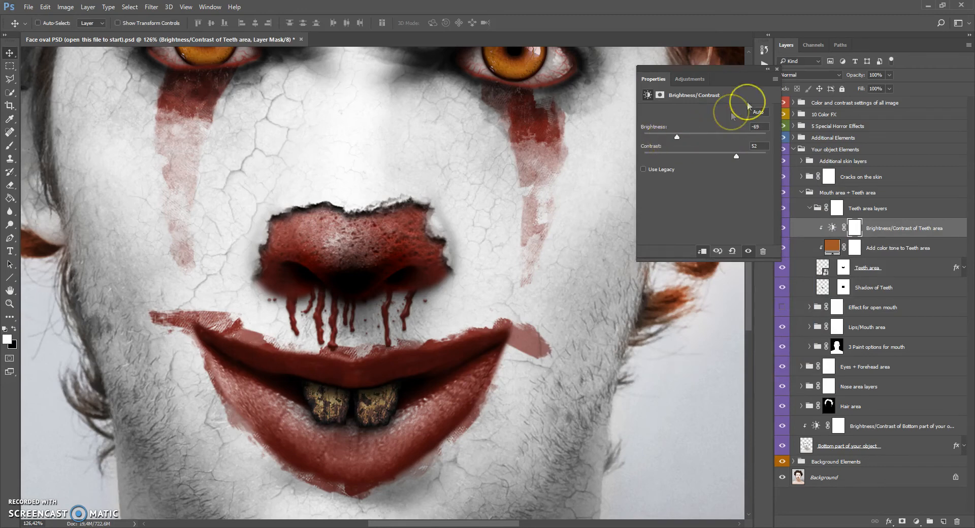
pyautogui.click(776, 69)
# Collapse the Teeth area layers group and its parent Mouth area + Teeth area group.
pyautogui.click(816, 208)
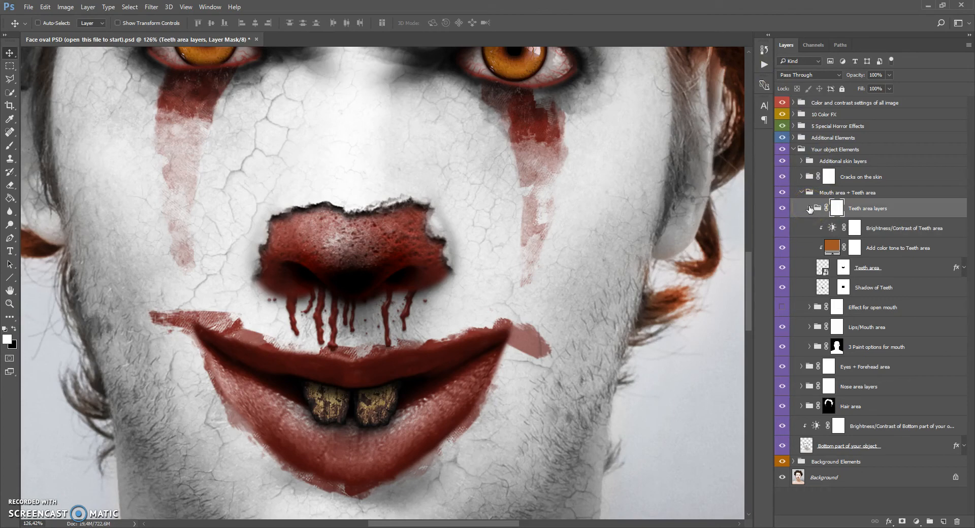
pyautogui.click(809, 209)
pyautogui.click(810, 195)
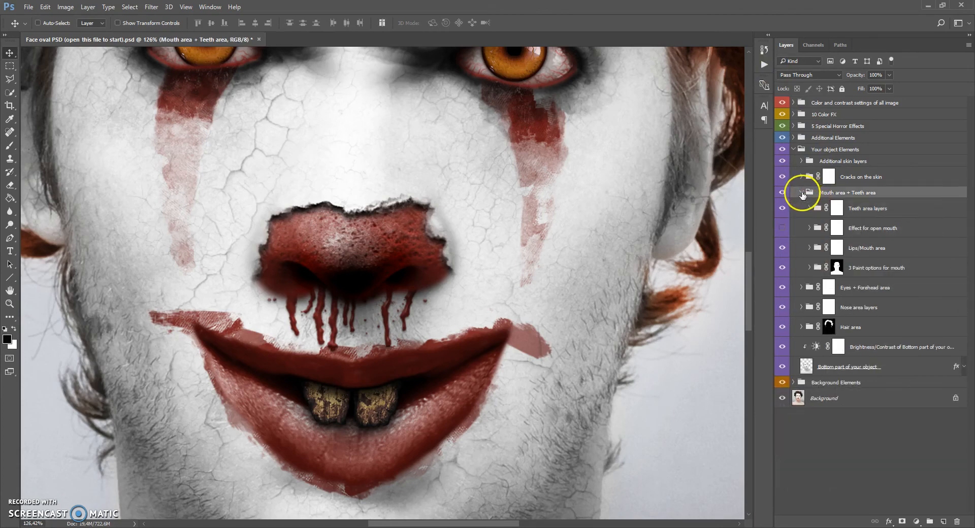
pyautogui.click(802, 193)
# Select the Cracks on the skin group, review the cracks on the whole face, and expand the group.
pyautogui.click(827, 178)
pyautogui.press('x')
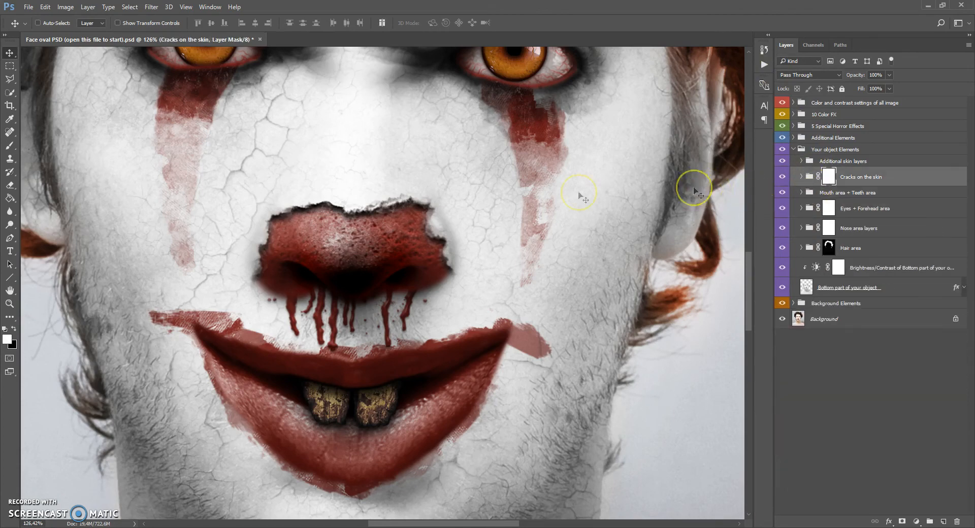
pyautogui.scroll(-5, 403, 196)
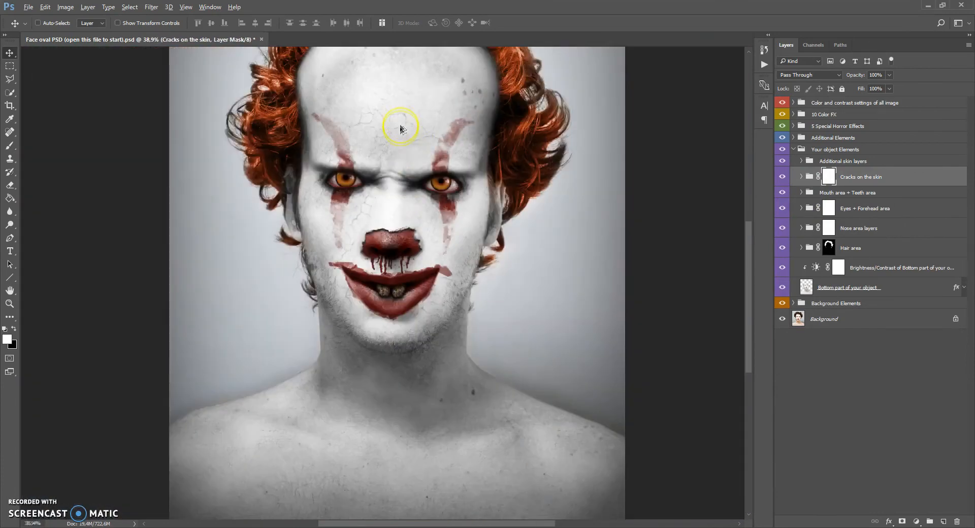
pyautogui.scroll(-2, 401, 129)
pyautogui.scroll(4, 379, 167)
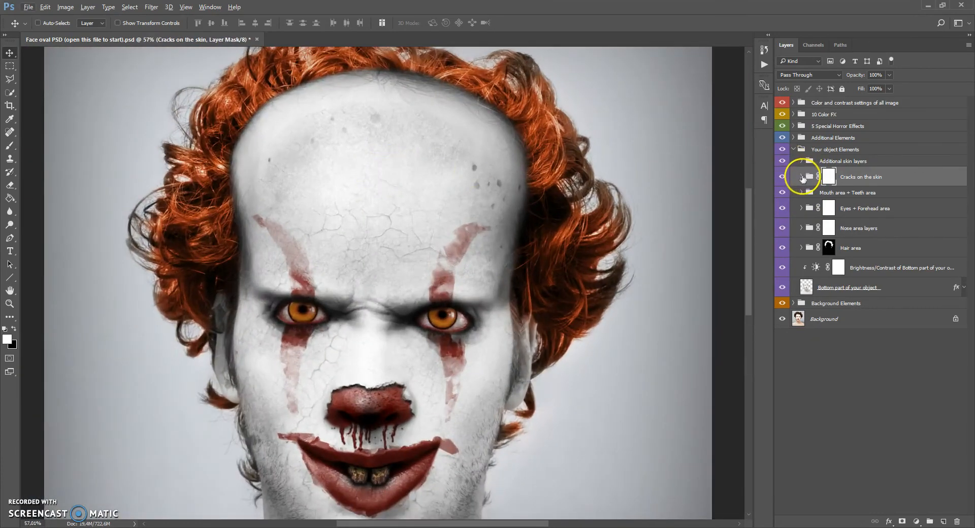
pyautogui.click(802, 177)
# Paint extra small cracks on the upper forehead with the Brush tool on the Small cracks on all skin area layer.
pyautogui.click(814, 253)
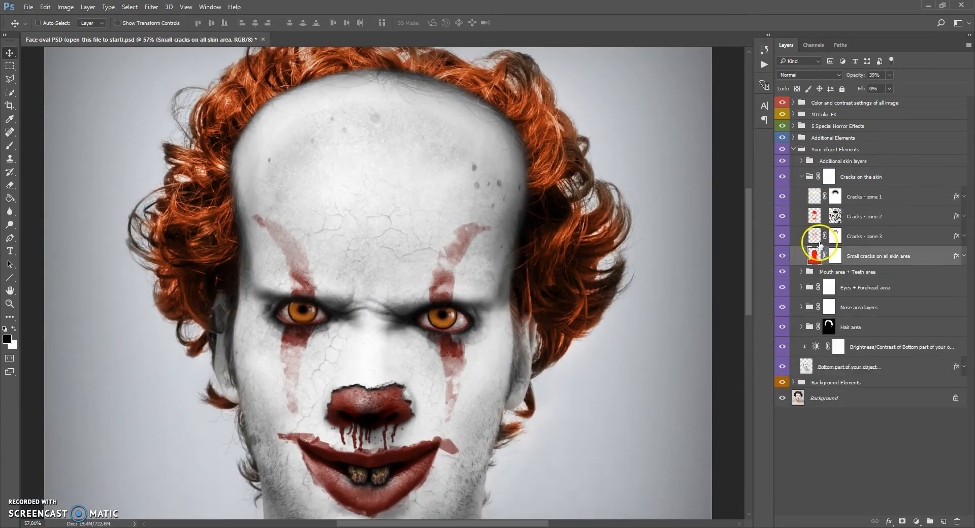
pyautogui.scroll(-3, 577, 247)
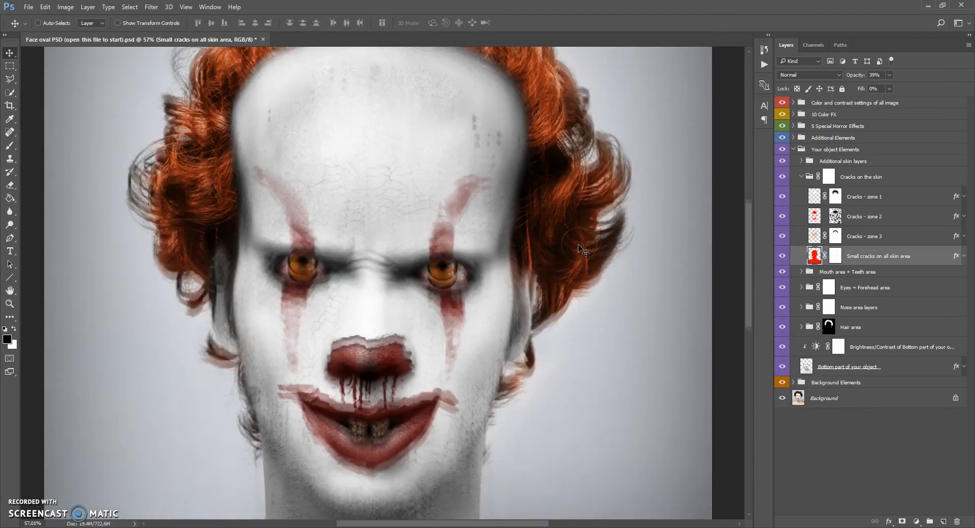
pyautogui.scroll(1, 579, 248)
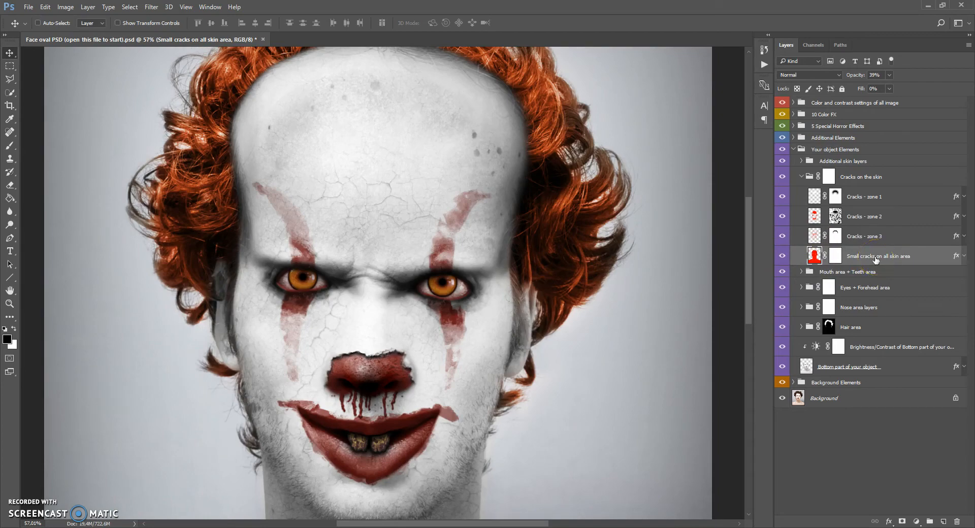
pyautogui.scroll(2, 403, 87)
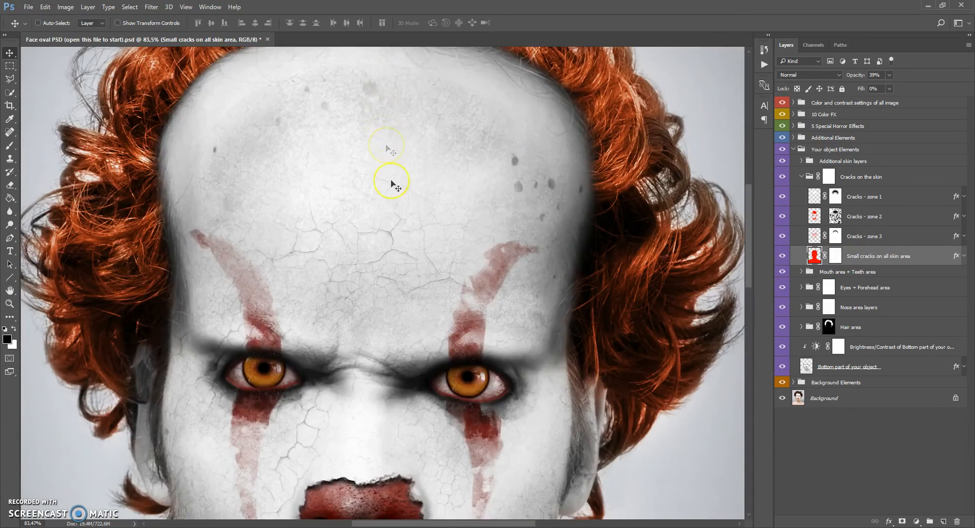
pyautogui.scroll(2, 387, 147)
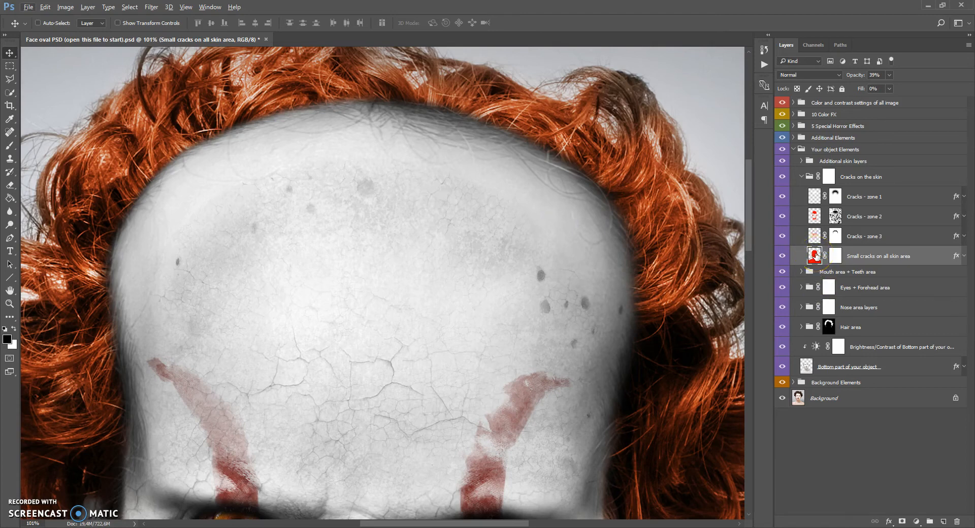
pyautogui.click(11, 147)
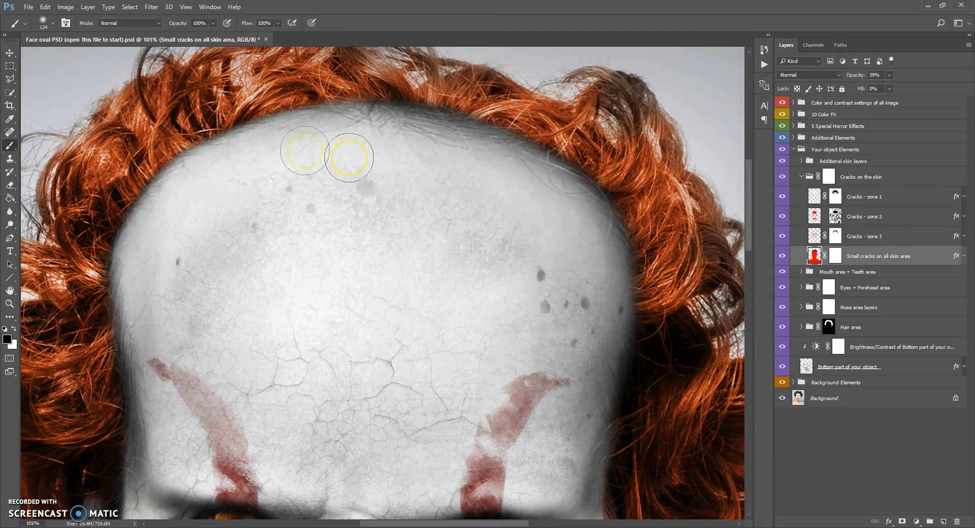
# Select Cracks - zone 3 and compare the forehead with the zone 3, zone 2 and zone 1 crack layers off and on.
pyautogui.click(815, 236)
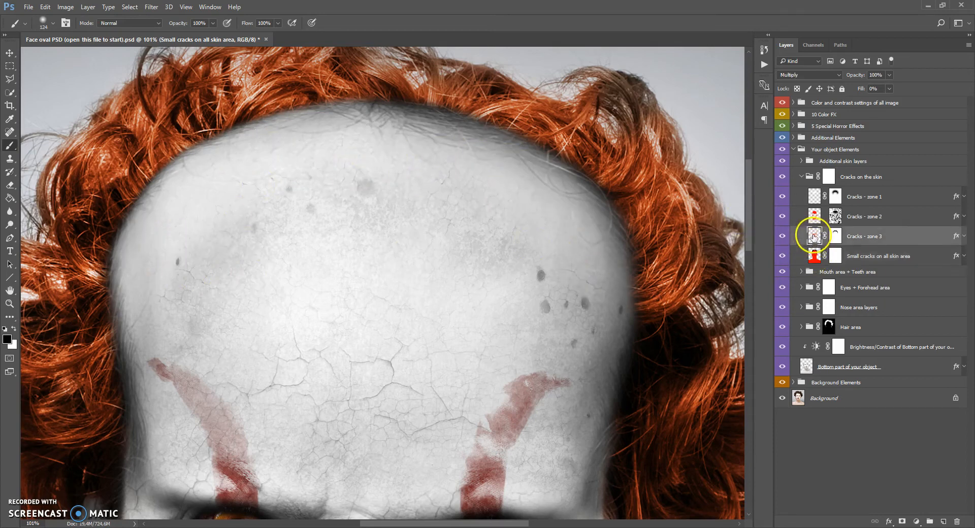
pyautogui.click(782, 238)
pyautogui.click(783, 236)
pyautogui.click(783, 217)
pyautogui.click(784, 218)
pyautogui.click(784, 197)
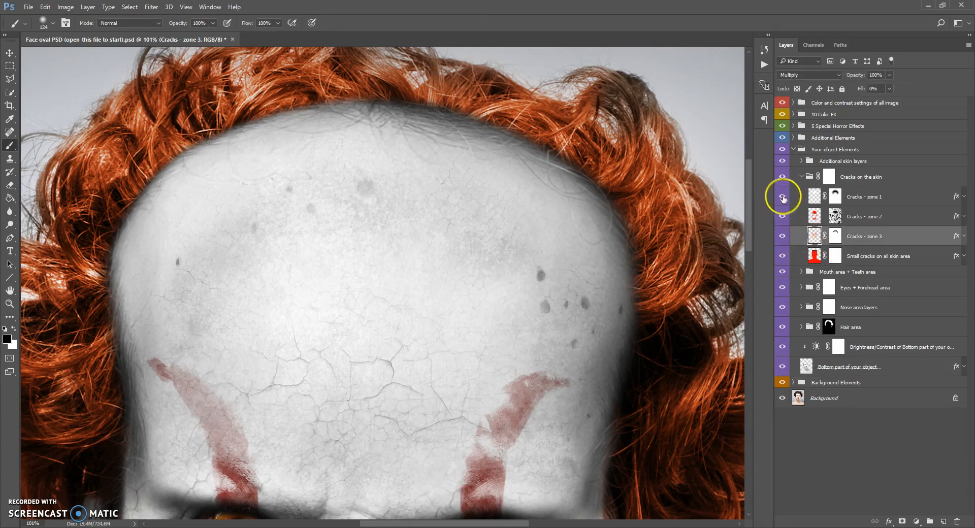
# Try brushing larger cracks across the upper forehead on the Cracks - zone 3 layer, and undo the strokes.
pyautogui.click(560, 218)
pyautogui.moveTo(560, 219)
pyautogui.mouseDown()
pyautogui.moveTo(507, 180)
pyautogui.moveTo(405, 162)
pyautogui.moveTo(294, 162)
pyautogui.moveTo(176, 214)
pyautogui.moveTo(152, 254)
pyautogui.mouseUp()
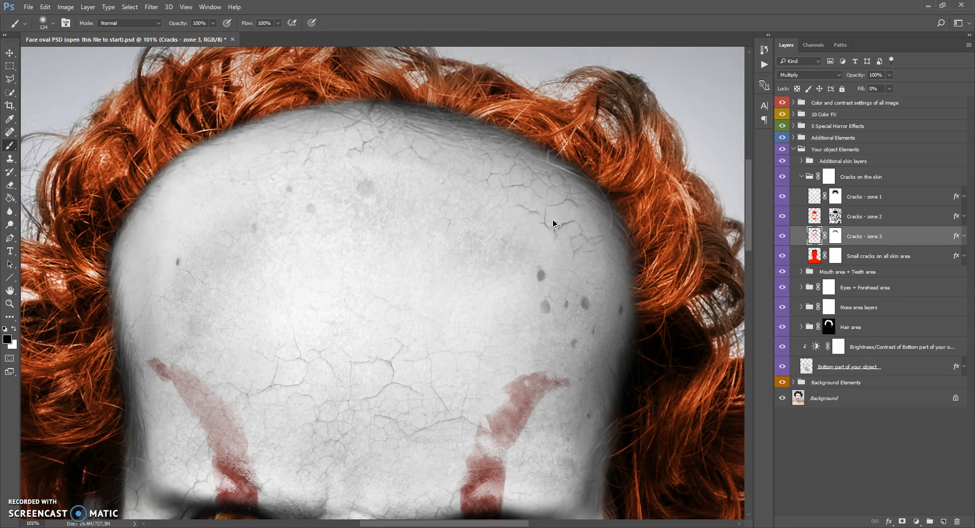
pyautogui.hotkey('ctrl', 'z')
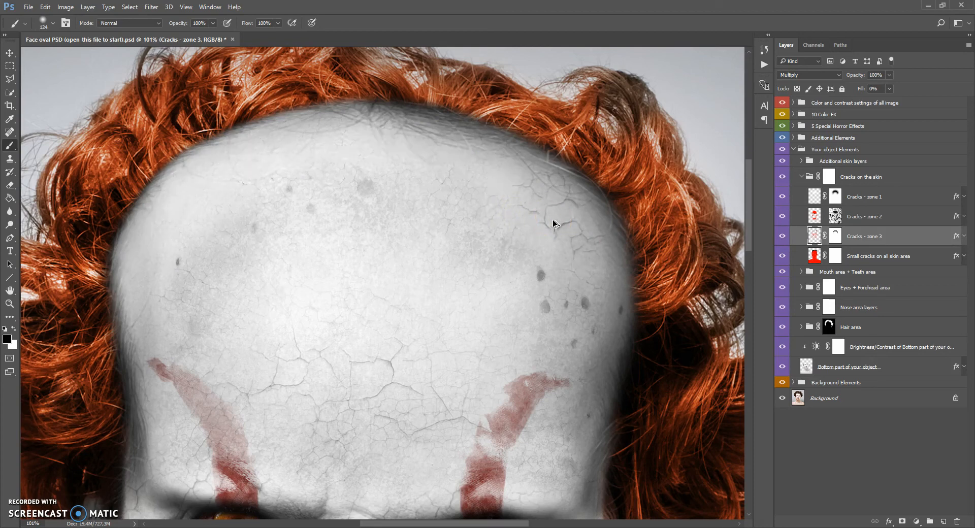
# Paint cracks along the upper edge of the forehead with the Brush tool on the Cracks - zone 2 layer.
pyautogui.click(814, 216)
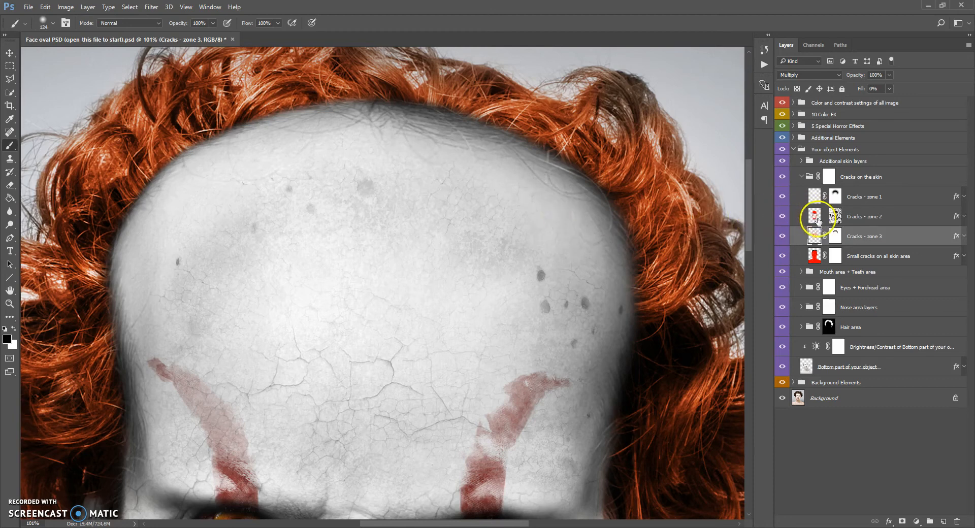
pyautogui.moveTo(614, 198)
pyautogui.mouseDown()
pyautogui.moveTo(577, 201)
pyautogui.moveTo(544, 160)
pyautogui.moveTo(552, 173)
pyautogui.moveTo(429, 133)
pyautogui.moveTo(362, 151)
pyautogui.moveTo(337, 120)
pyautogui.moveTo(238, 131)
pyautogui.mouseUp()
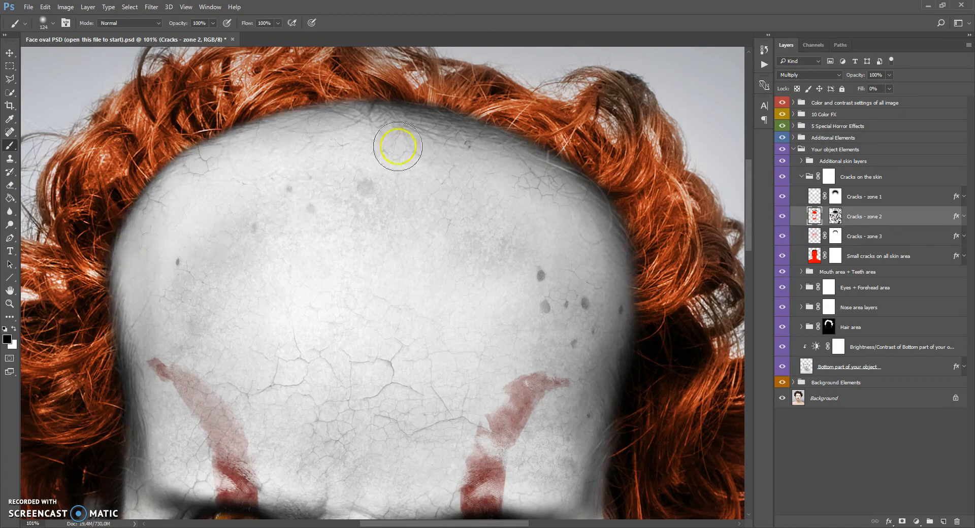
pyautogui.hotkey('ctrl', '0')
pyautogui.scroll(6, 431, 127)
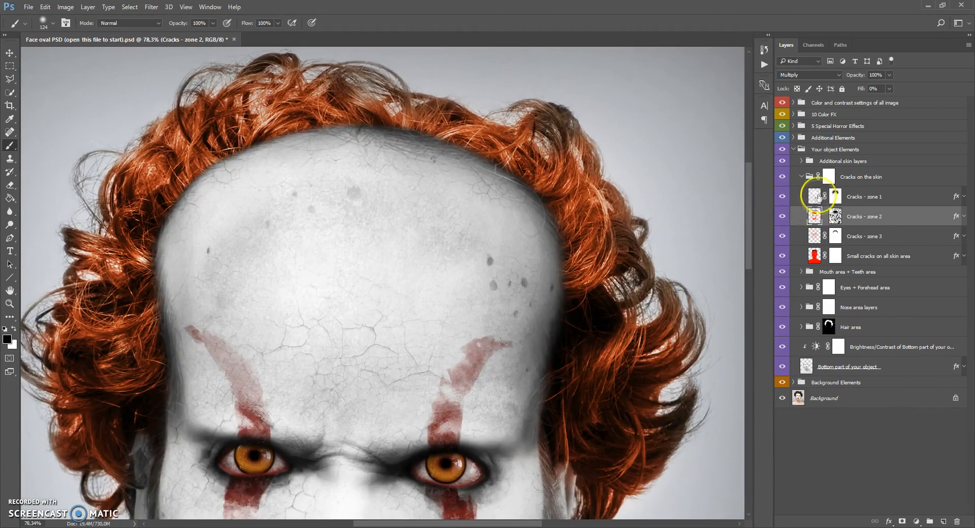
# Select Cracks - zone 1 and compare the forehead with that layer off and on.
pyautogui.click(816, 199)
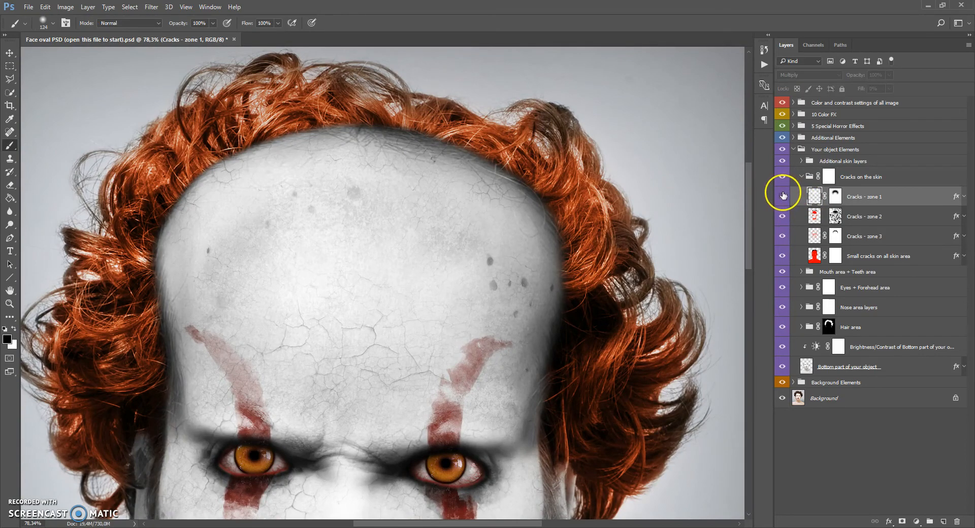
pyautogui.scroll(-5, 422, 254)
pyautogui.scroll(3, 423, 254)
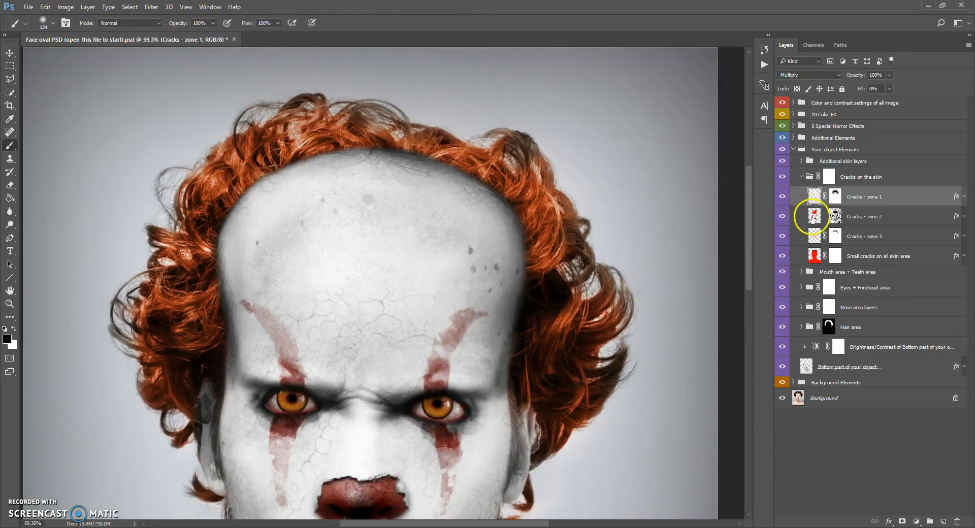
# Review the cracks across the whole face while switching between the Cracks - zone 2 and Cracks - zone 3 layers, ending on zone 2.
pyautogui.click(814, 216)
pyautogui.scroll(-4, 513, 263)
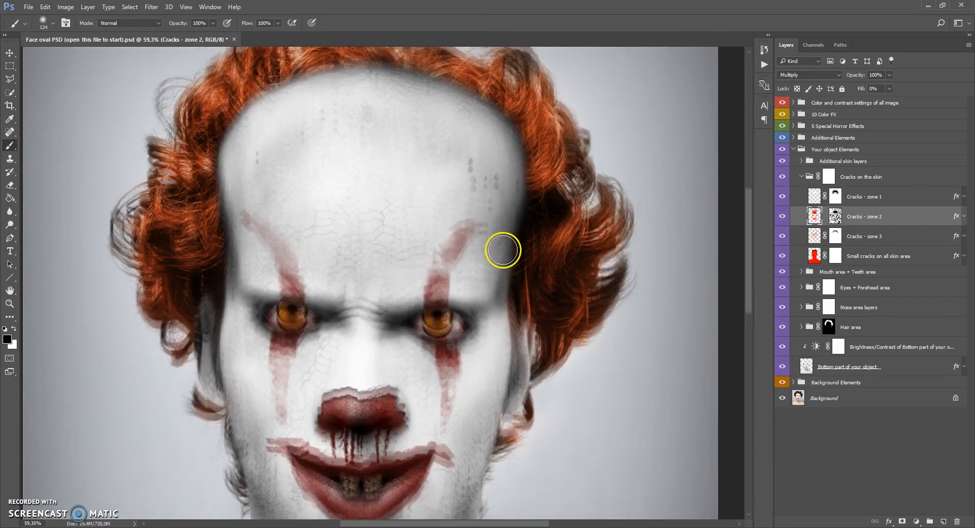
pyautogui.scroll(1, 502, 250)
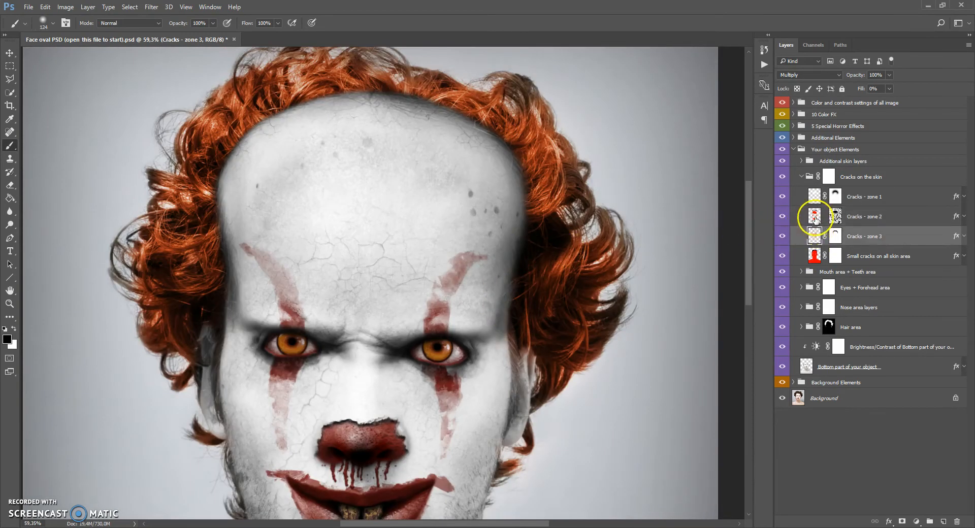
pyautogui.click(814, 219)
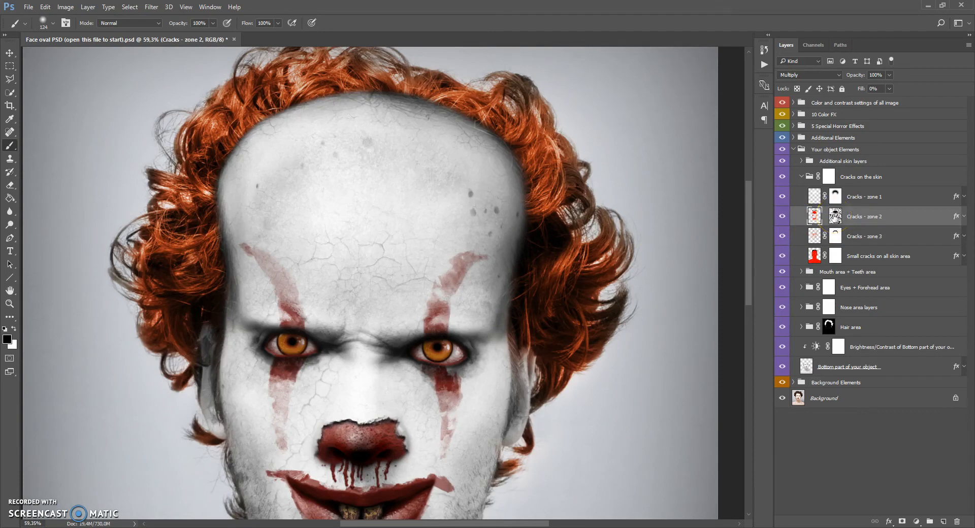
# Collapse the Cracks on the skin group, expand Additional skin layers and select the Shadow map on a face layer.
pyautogui.click(813, 200)
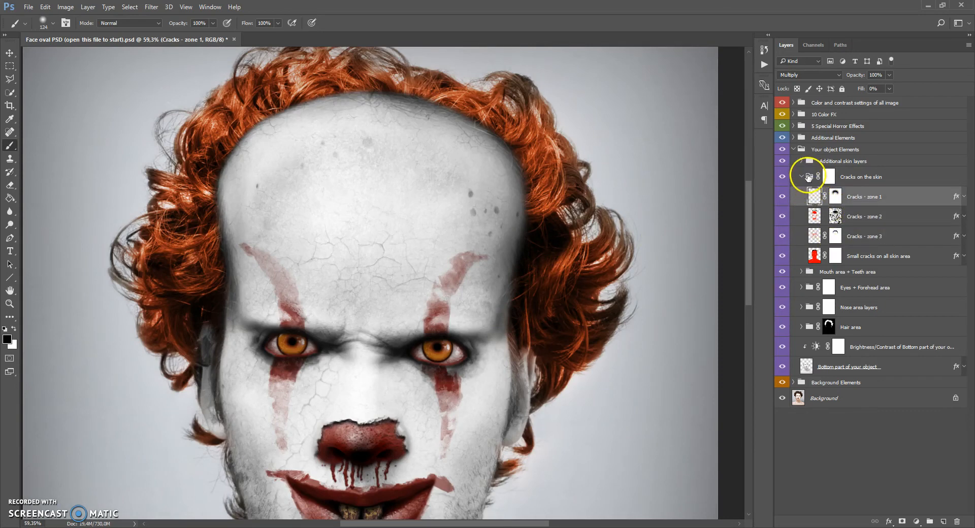
pyautogui.click(808, 177)
pyautogui.click(801, 177)
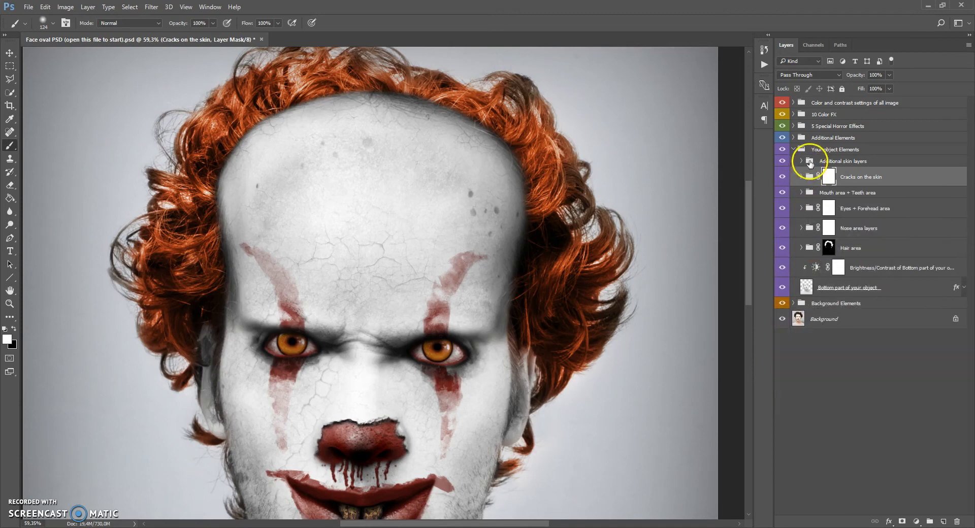
pyautogui.moveTo(810, 163); pyautogui.dragTo(810, 178)
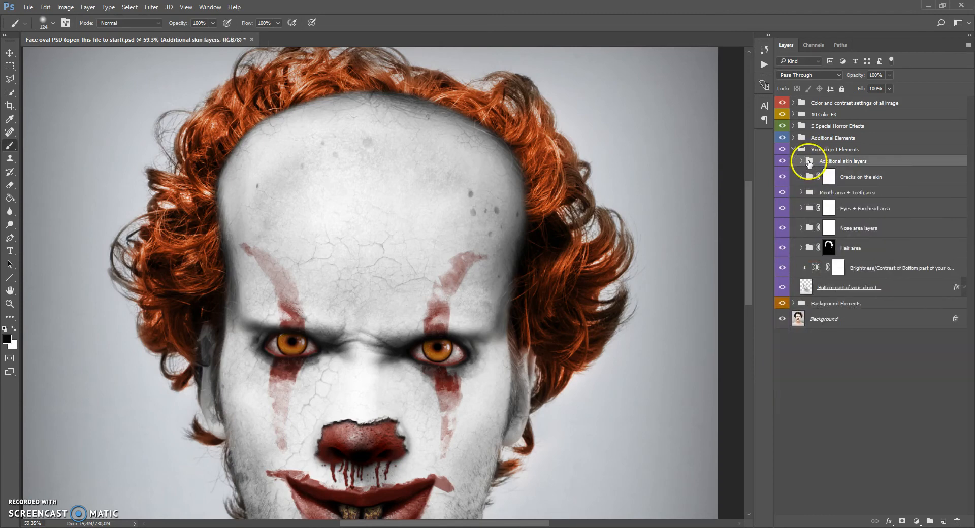
pyautogui.click(801, 161)
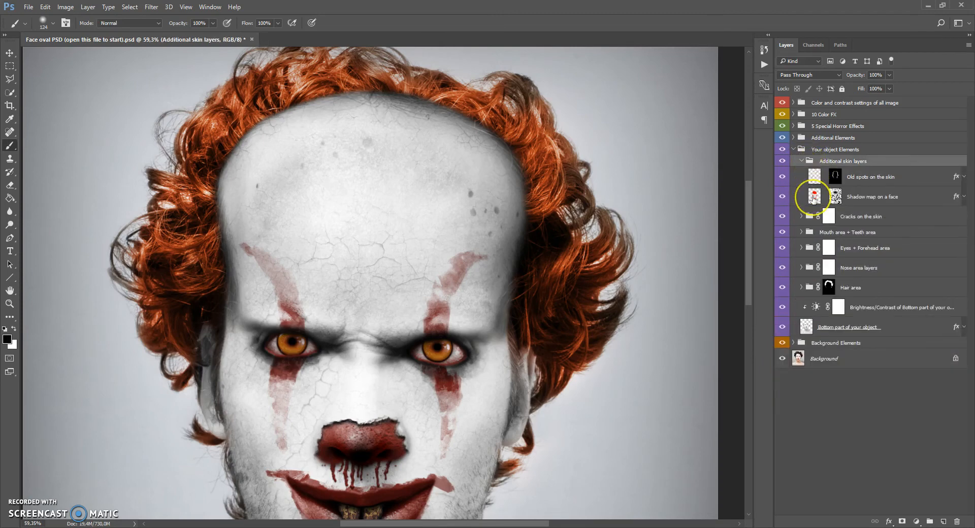
pyautogui.click(815, 199)
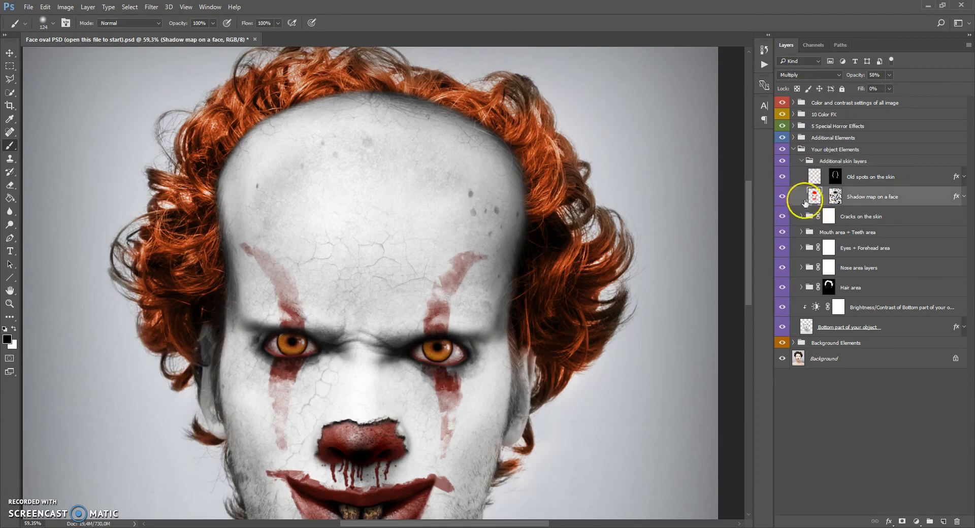
# Compare the forehead and face with the Shadow map on a face layer off and on.
pyautogui.scroll(3, 378, 170)
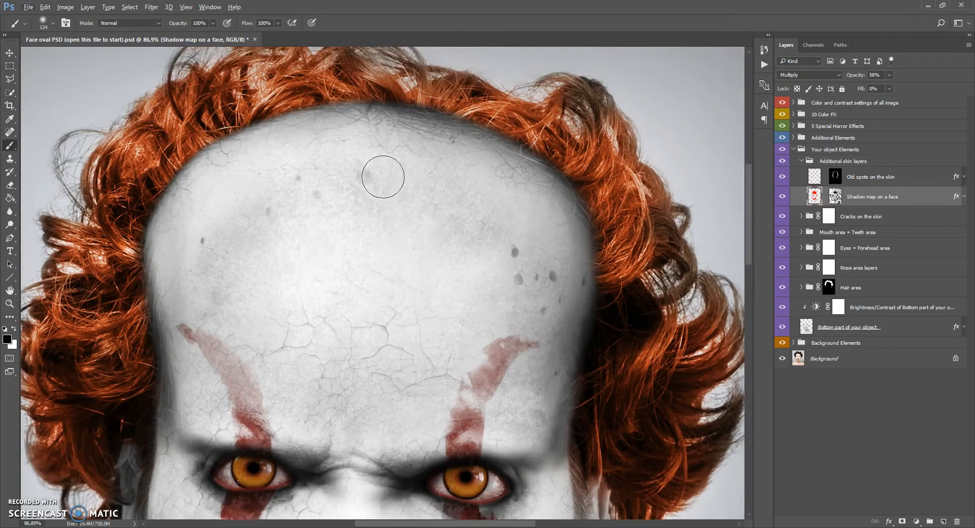
pyautogui.scroll(1, 389, 178)
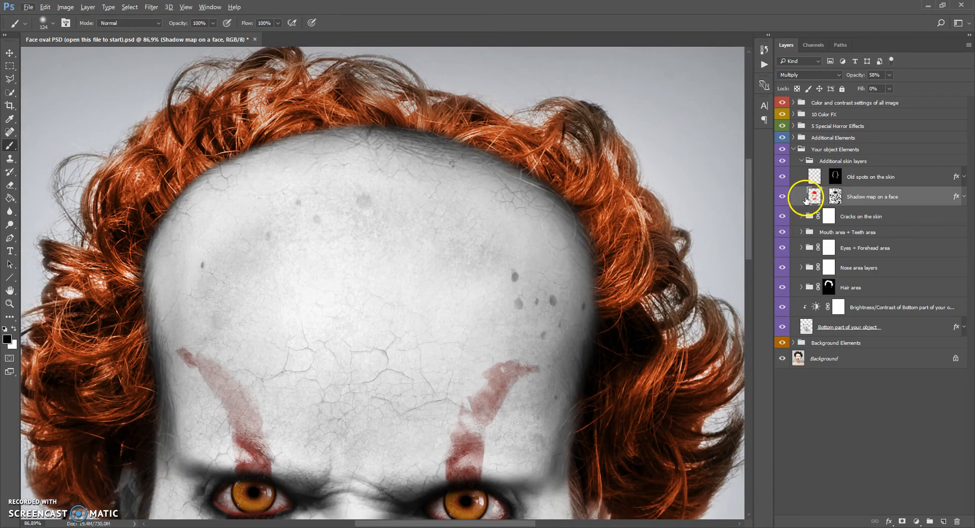
pyautogui.scroll(-4, 464, 226)
pyautogui.scroll(2, 479, 243)
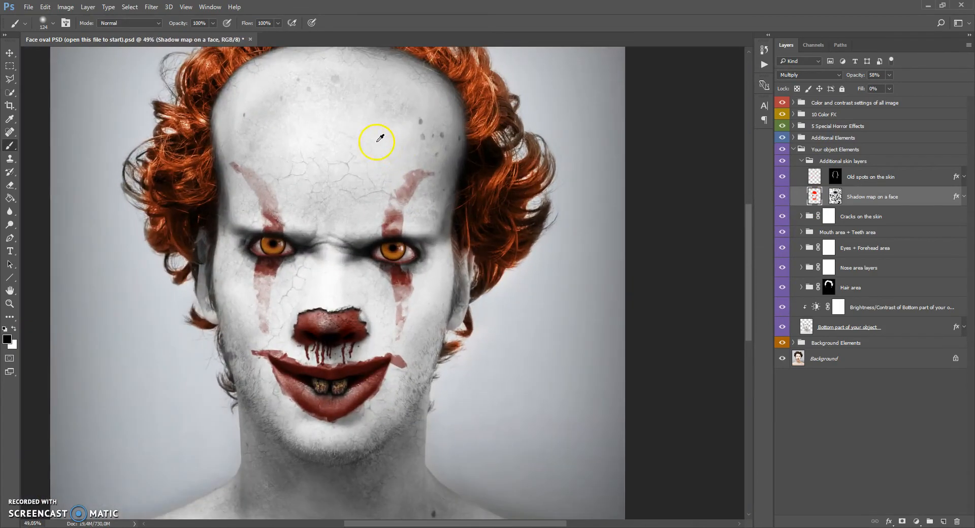
pyautogui.click(782, 196)
pyautogui.click(781, 197)
pyautogui.click(782, 198)
pyautogui.click(782, 197)
pyautogui.scroll(3, 283, 163)
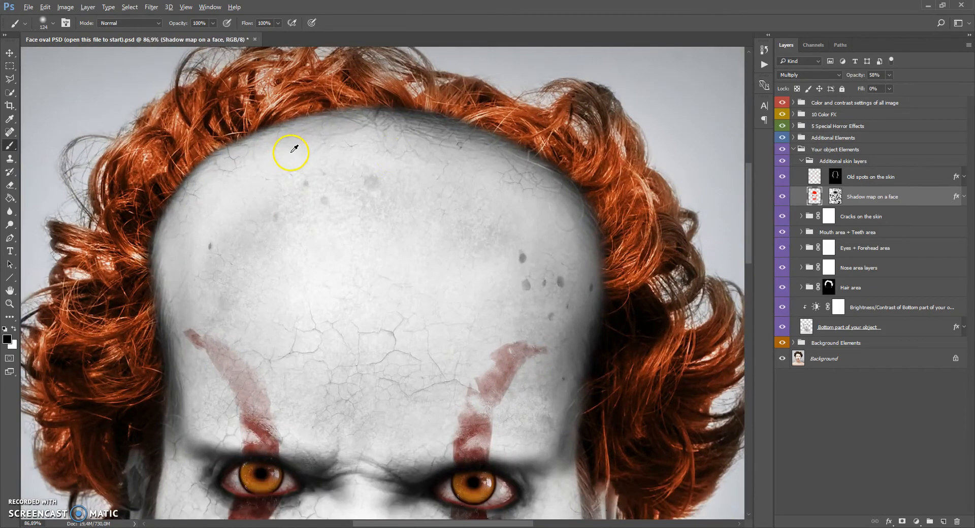
# Brush shadows along the outer edges of the forehead on the Shadow map on a face layer.
pyautogui.scroll(2, 527, 187)
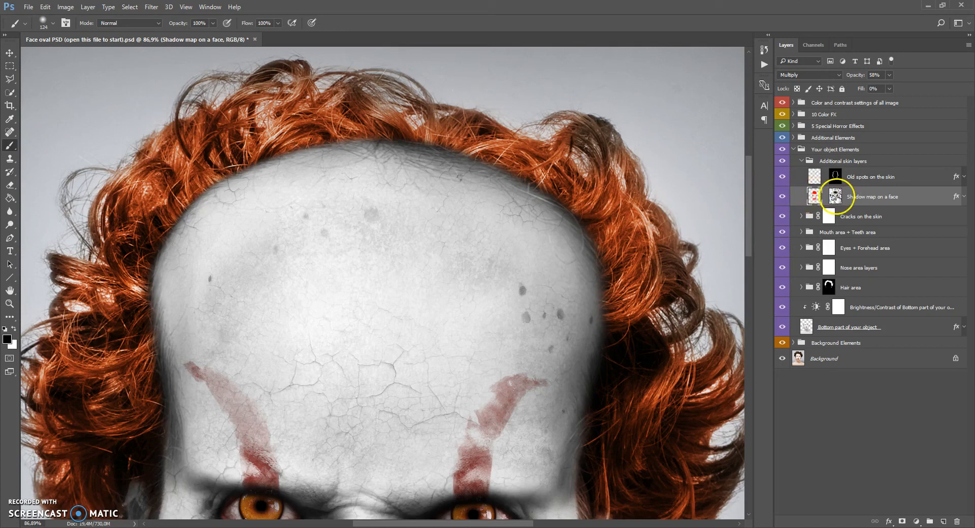
pyautogui.click(814, 196)
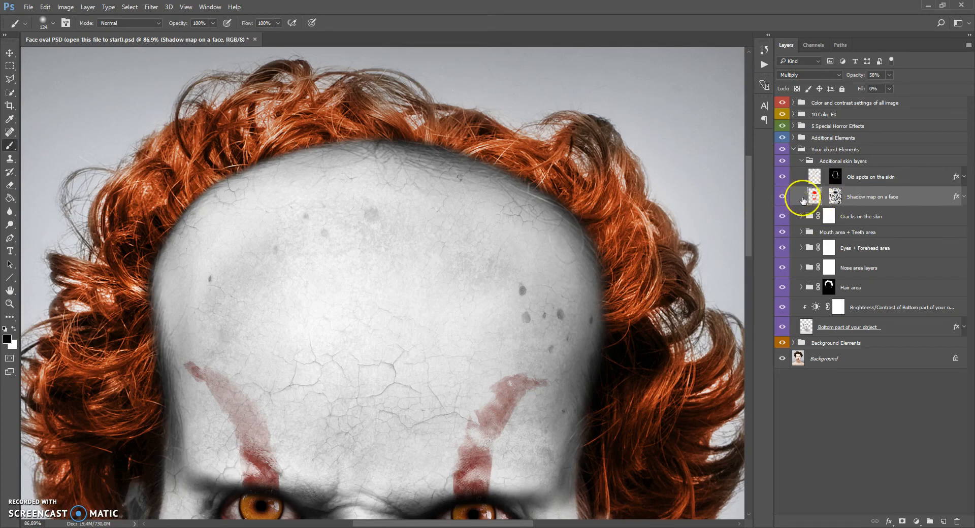
pyautogui.moveTo(191, 263); pyautogui.dragTo(208, 218)
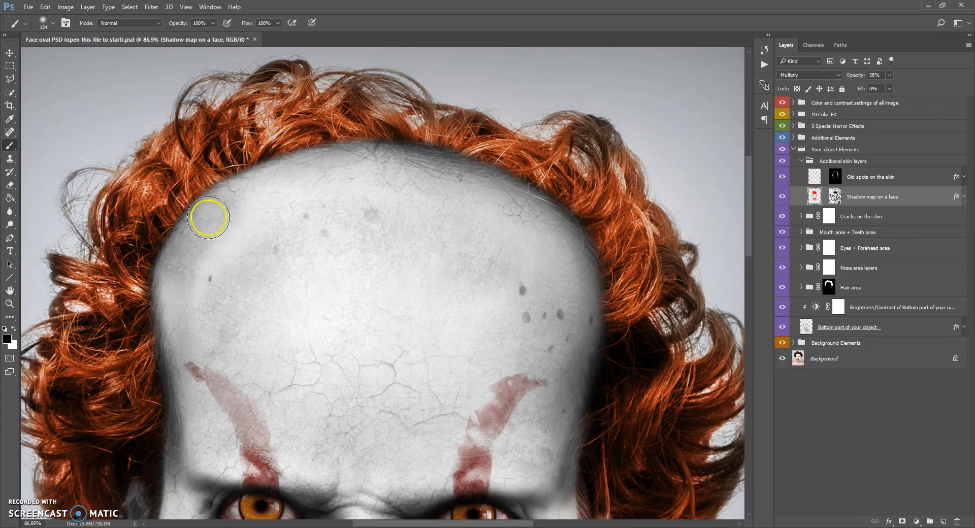
pyautogui.hotkey('ctrl', 'z')
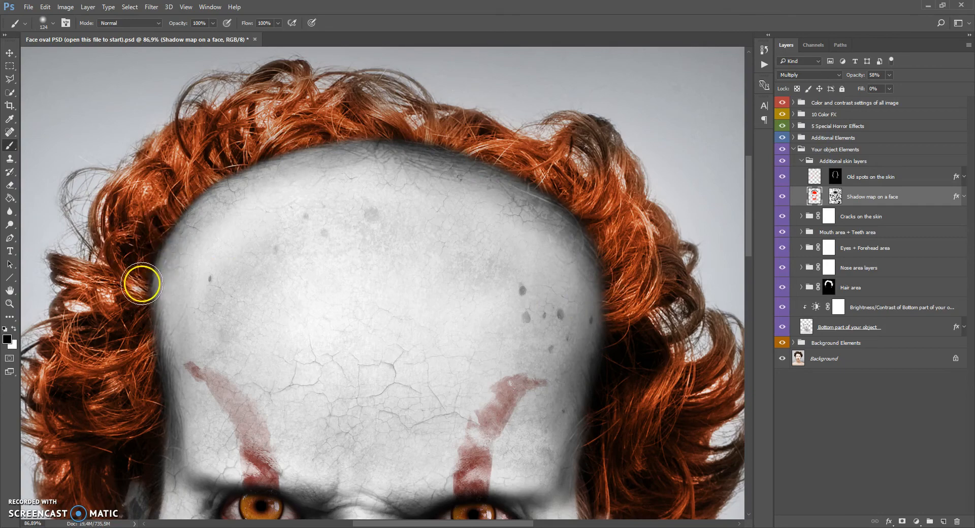
pyautogui.scroll(-6, 244, 218)
pyautogui.scroll(5, 398, 135)
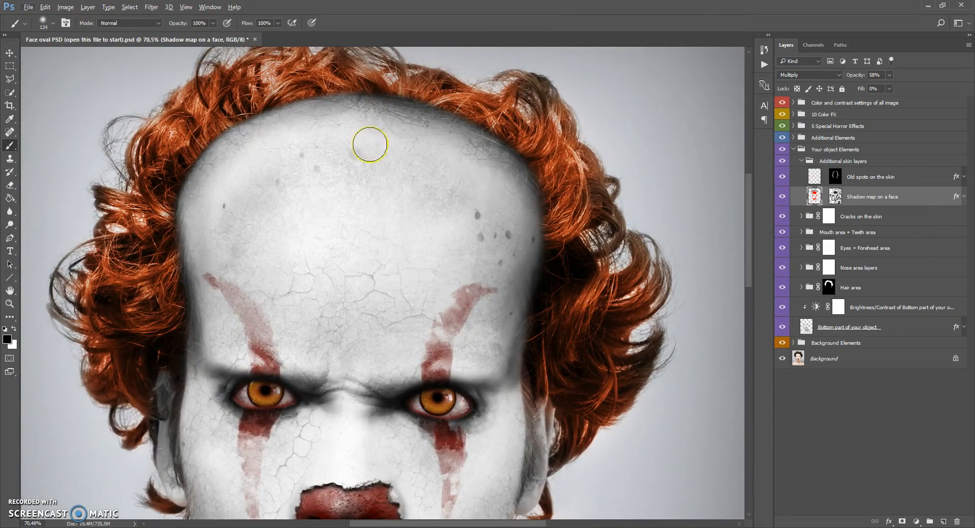
# Enlarge the brush to 180 px and paint broader shadows on the sides of the upper forehead.
pyautogui.rightClick(374, 144)
pyautogui.moveTo(466, 170); pyautogui.dragTo(476, 172)
pyautogui.click(217, 198)
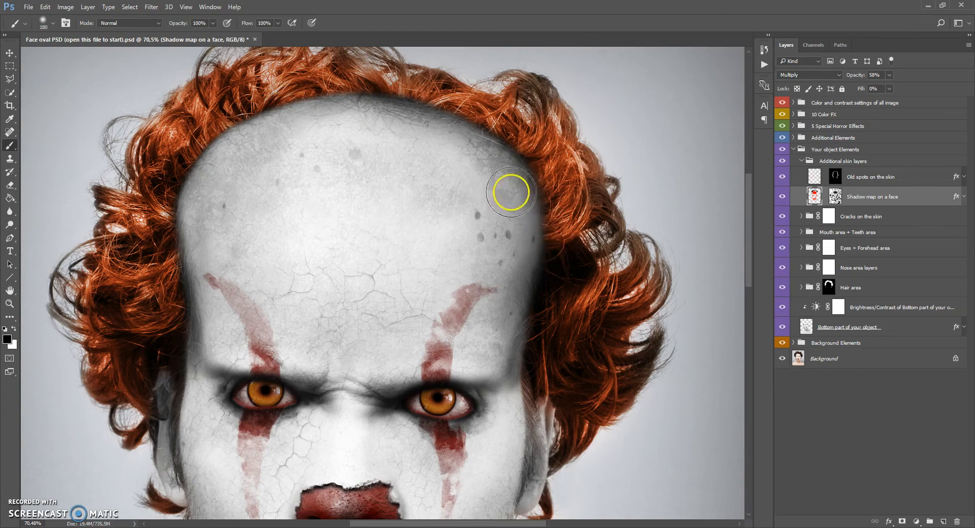
pyautogui.scroll(-3, 363, 93)
pyautogui.scroll(5, 363, 93)
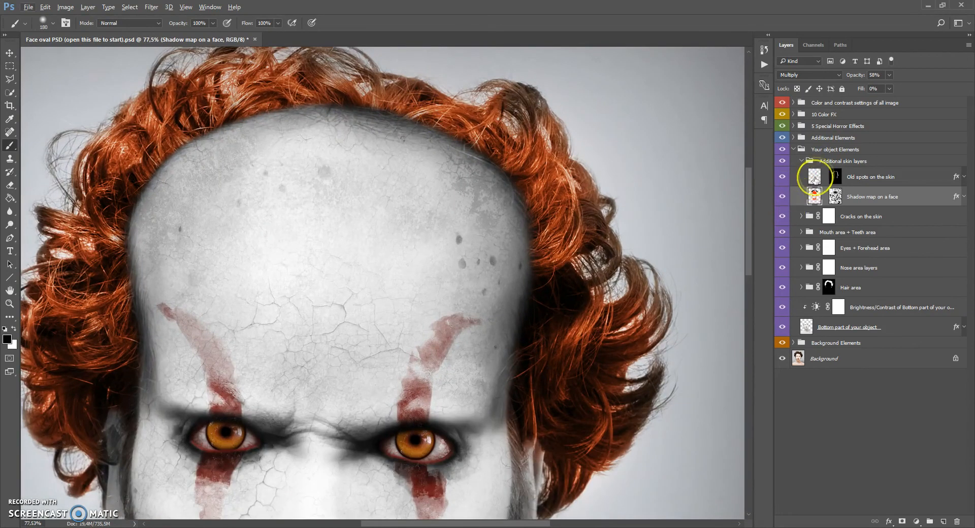
# On the Old spots on the skin mask, paint white around the forehead's sides and black over the spots at its upper centre.
pyautogui.click(815, 177)
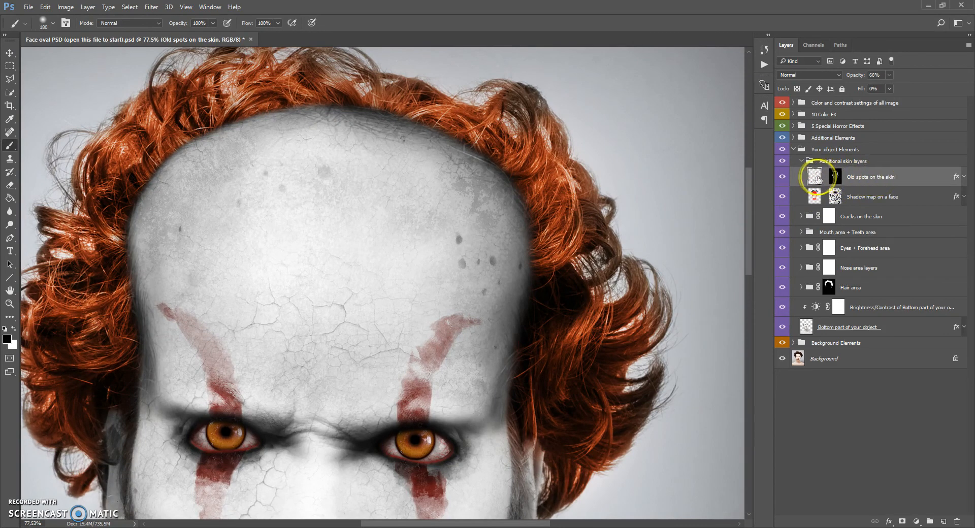
pyautogui.click(836, 176)
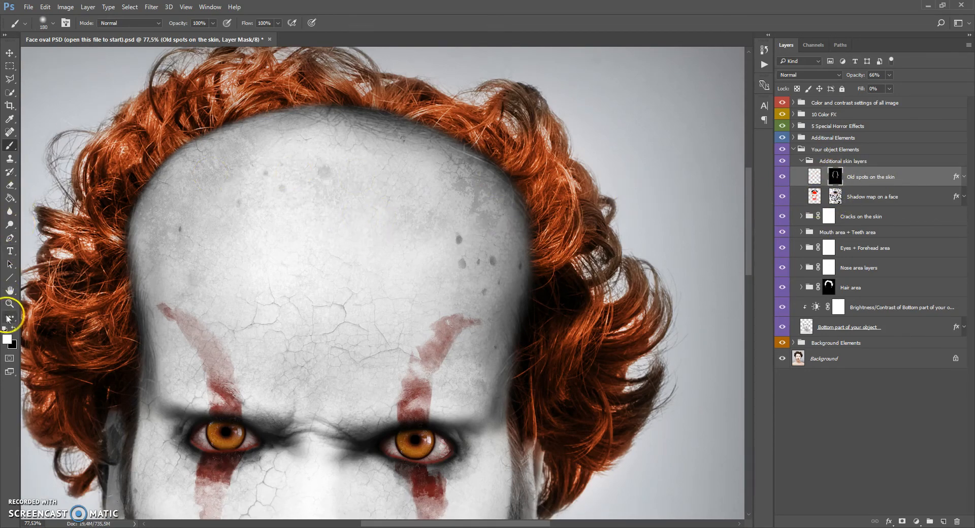
pyautogui.moveTo(153, 252)
pyautogui.mouseDown()
pyautogui.moveTo(181, 173)
pyautogui.moveTo(170, 212)
pyautogui.moveTo(192, 209)
pyautogui.moveTo(239, 167)
pyautogui.moveTo(258, 166)
pyautogui.moveTo(268, 145)
pyautogui.moveTo(354, 133)
pyautogui.moveTo(472, 197)
pyautogui.moveTo(491, 266)
pyautogui.moveTo(466, 238)
pyautogui.moveTo(492, 341)
pyautogui.mouseUp()
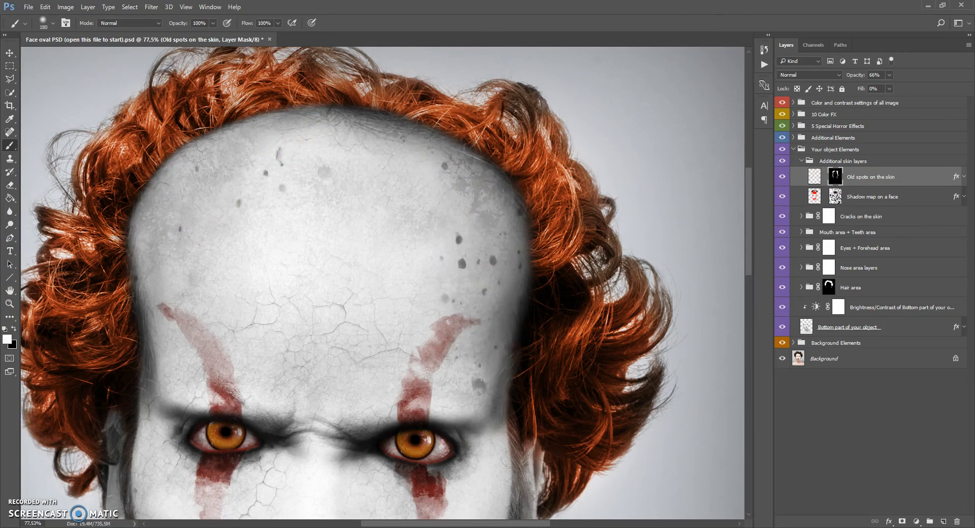
pyautogui.moveTo(318, 200)
pyautogui.mouseDown()
pyautogui.moveTo(306, 162)
pyautogui.moveTo(290, 152)
pyautogui.mouseUp()
pyautogui.moveTo(276, 209); pyautogui.dragTo(328, 214)
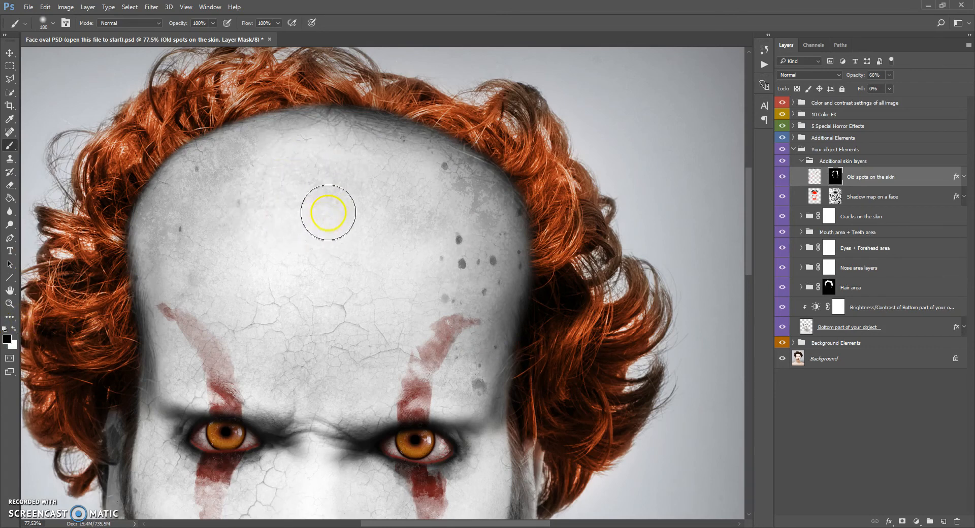
# Collapse Additional skin layers and Your object Elements, expand the Additional Elements group and select the Light focus on the face layer.
pyautogui.click(802, 160)
pyautogui.click(802, 150)
pyautogui.scroll(-5, 401, 228)
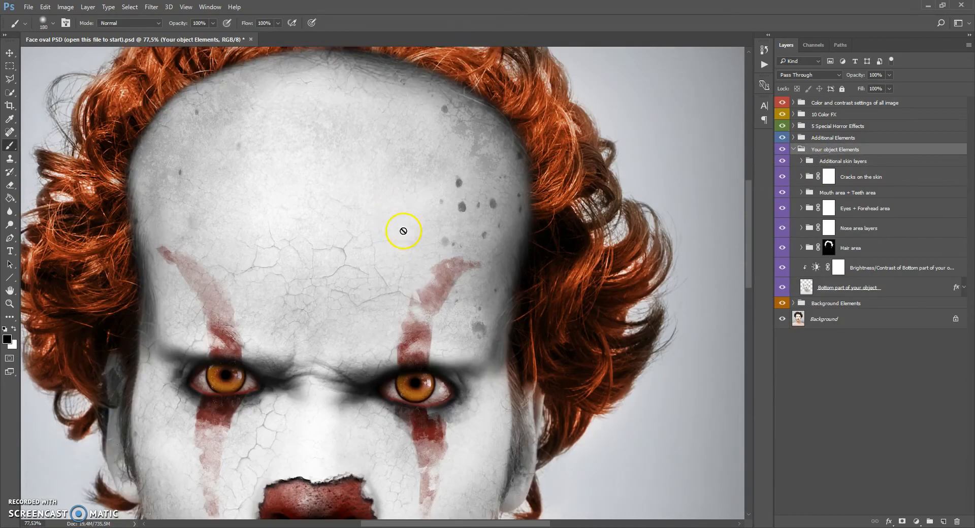
pyautogui.scroll(-4, 393, 209)
pyautogui.scroll(3, 413, 160)
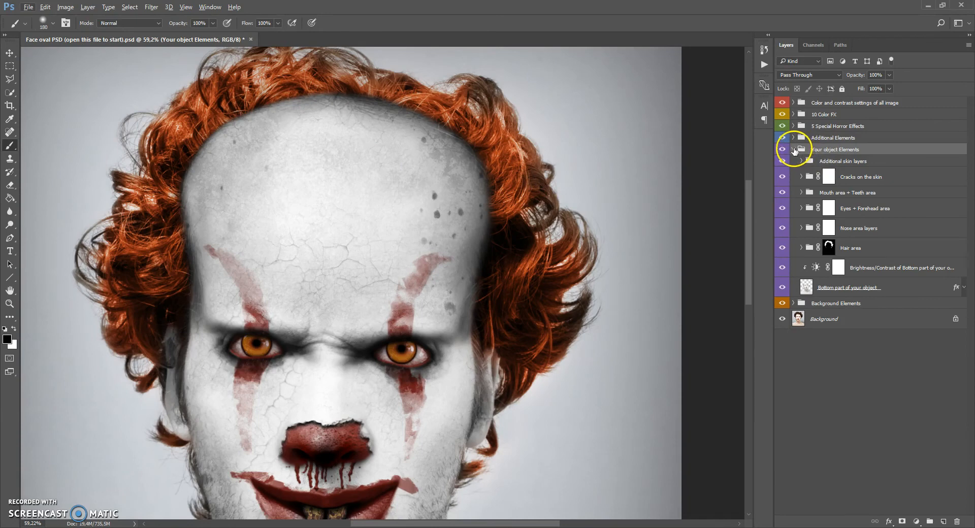
pyautogui.click(793, 149)
pyautogui.click(802, 139)
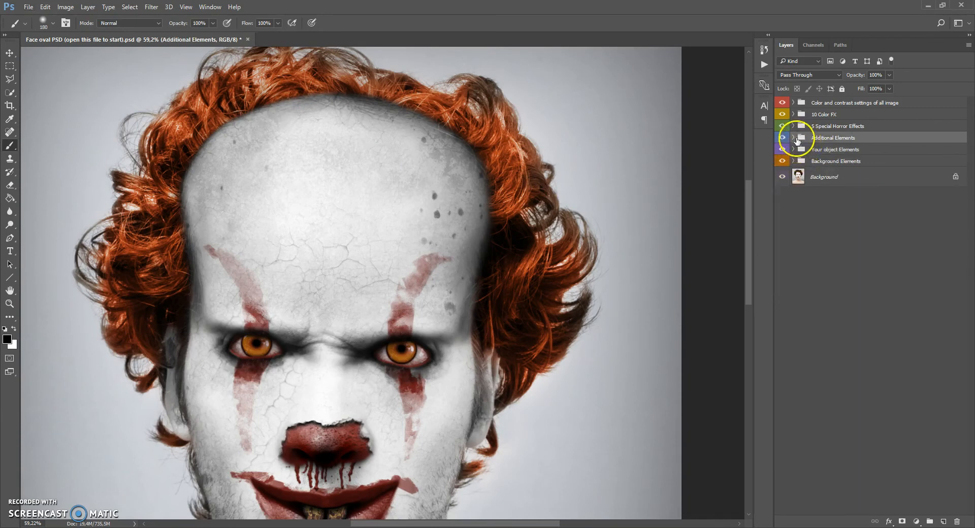
pyautogui.click(793, 137)
pyautogui.click(808, 211)
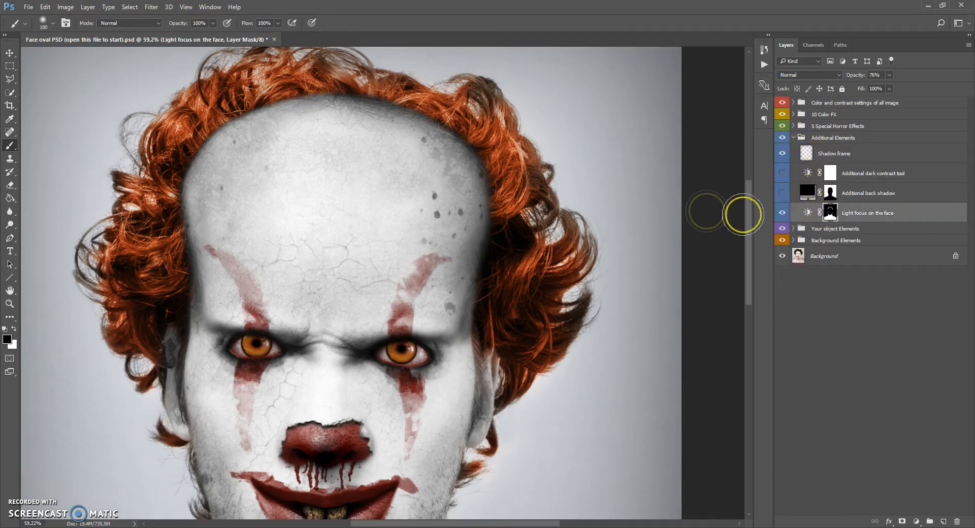
# Compare the portrait with the Light focus on the face layer off and on, both in full and close up.
pyautogui.scroll(1, 476, 199)
pyautogui.scroll(-2, 422, 199)
pyautogui.scroll(2, 355, 208)
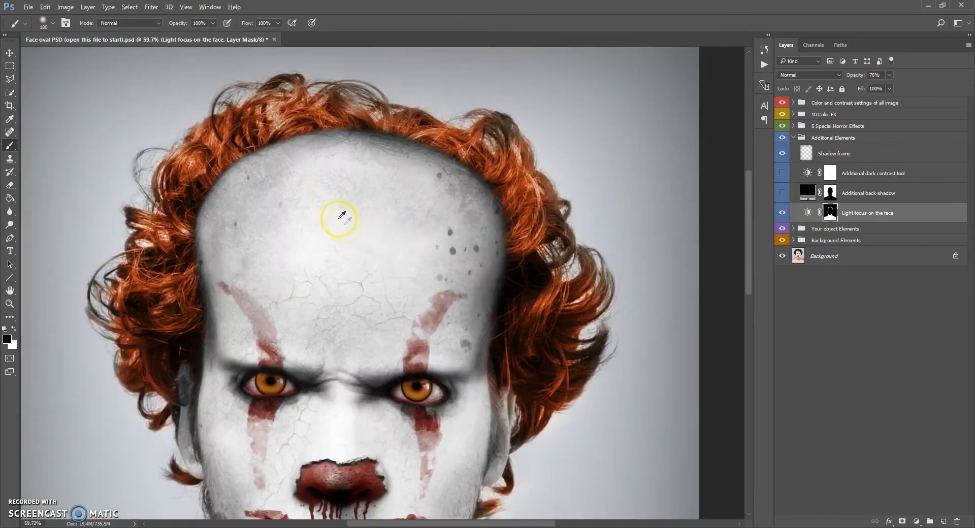
pyautogui.click(783, 216)
pyautogui.scroll(-2, 381, 218)
pyautogui.scroll(1, 440, 279)
pyautogui.scroll(-2, 425, 285)
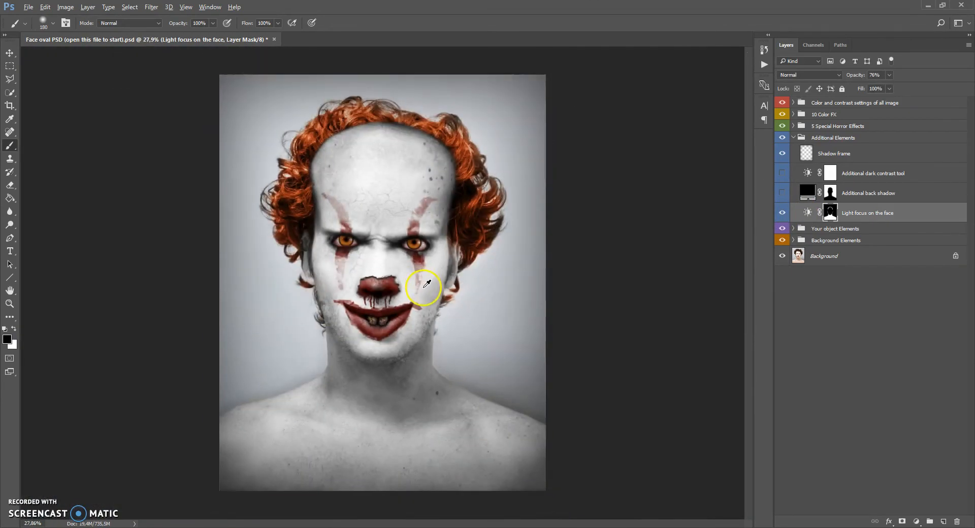
pyautogui.scroll(1, 427, 284)
pyautogui.click(782, 213)
pyautogui.click(782, 213)
pyautogui.click(782, 213)
pyautogui.click(782, 213)
pyautogui.scroll(3, 457, 249)
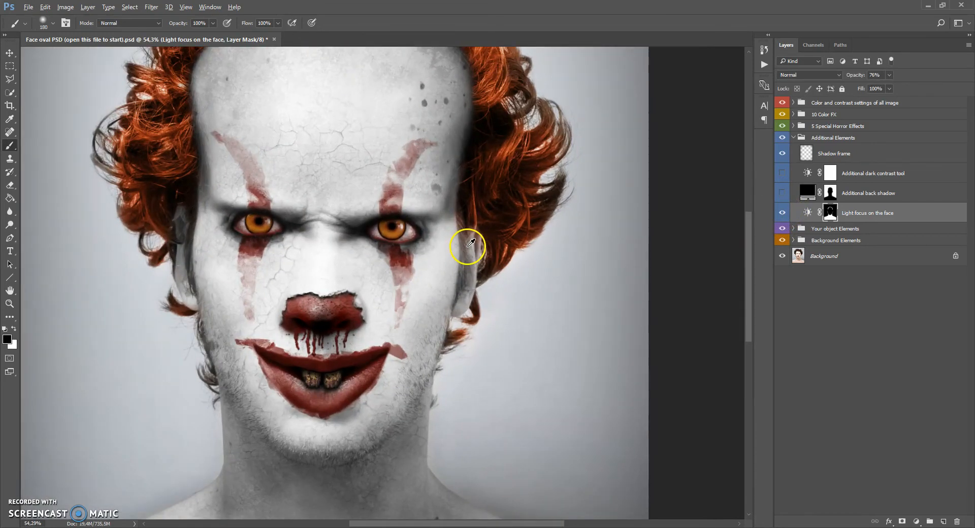
pyautogui.scroll(-4, 468, 245)
pyautogui.scroll(2, 468, 243)
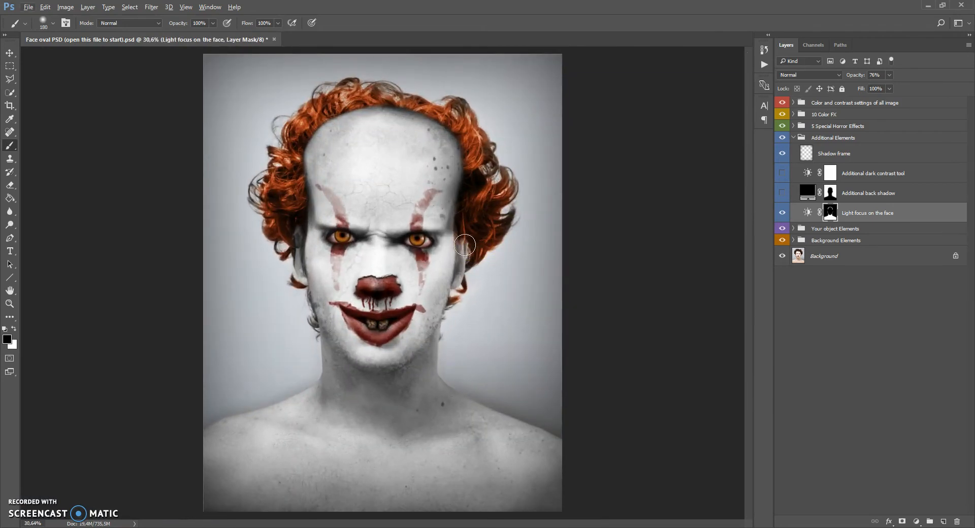
pyautogui.scroll(2, 440, 242)
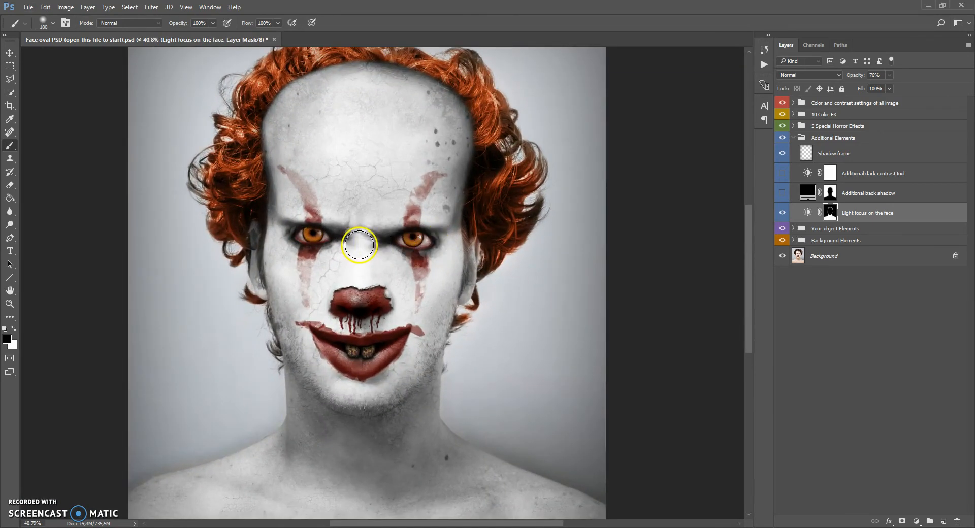
pyautogui.click(783, 213)
pyautogui.click(783, 212)
pyautogui.click(783, 212)
pyautogui.click(782, 213)
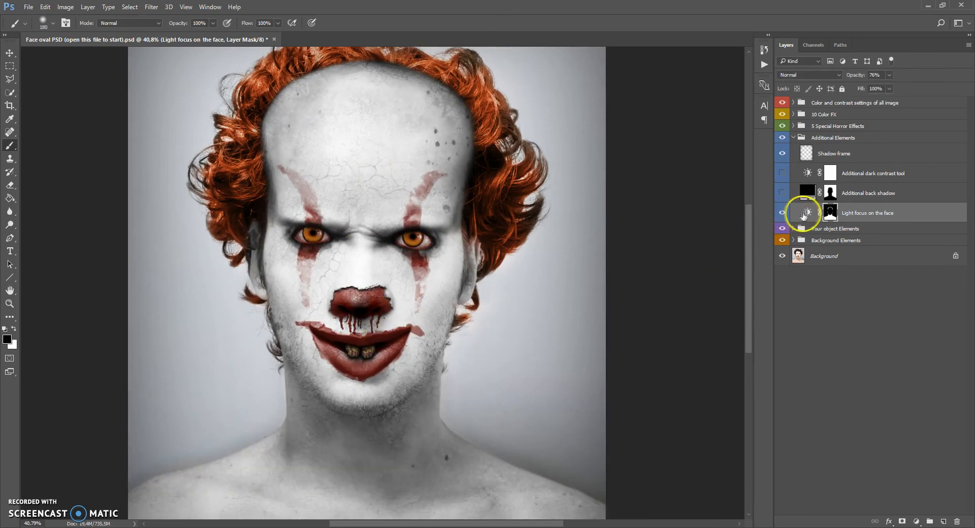
# Set the Light focus on the face adjustment to brightness -122 and contrast 63.
pyautogui.doubleClick(807, 213)
pyautogui.moveTo(700, 137); pyautogui.dragTo(667, 140)
pyautogui.moveTo(765, 156)
pyautogui.mouseDown()
pyautogui.moveTo(672, 157)
pyautogui.moveTo(772, 156)
pyautogui.mouseUp()
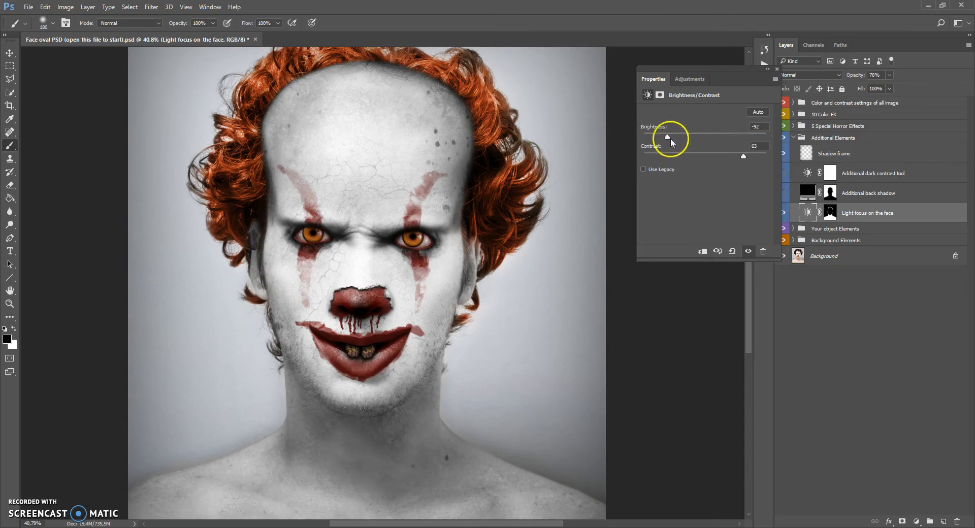
pyautogui.moveTo(671, 139); pyautogui.dragTo(659, 138)
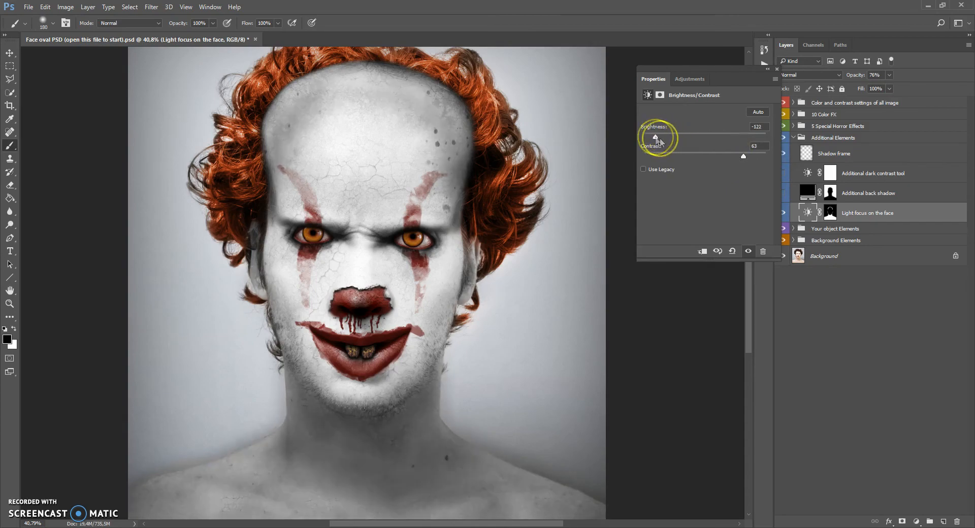
pyautogui.click(776, 69)
# On the Light focus on the face mask, paint white along the edge of the forehead from one side to the other.
pyautogui.scroll(5, 301, 218)
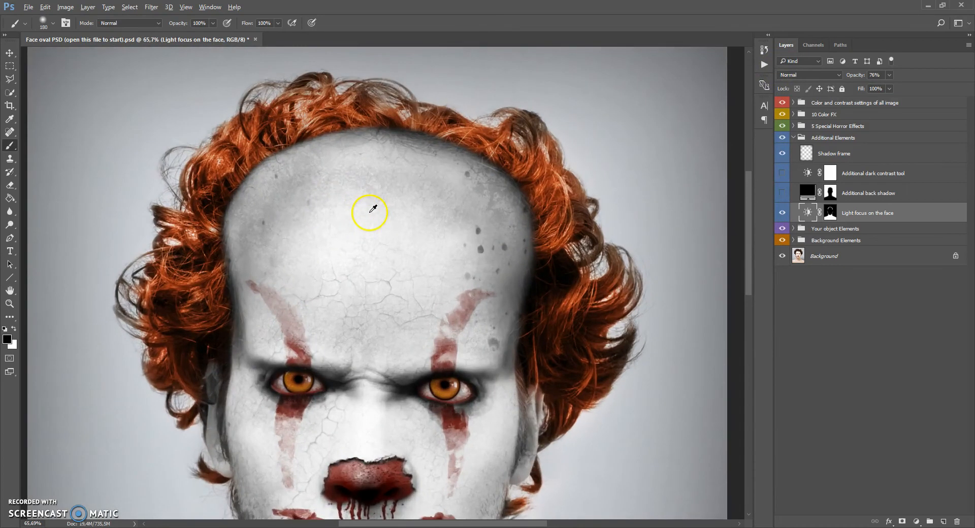
pyautogui.scroll(2, 372, 209)
pyautogui.click(830, 213)
pyautogui.scroll(1, 559, 229)
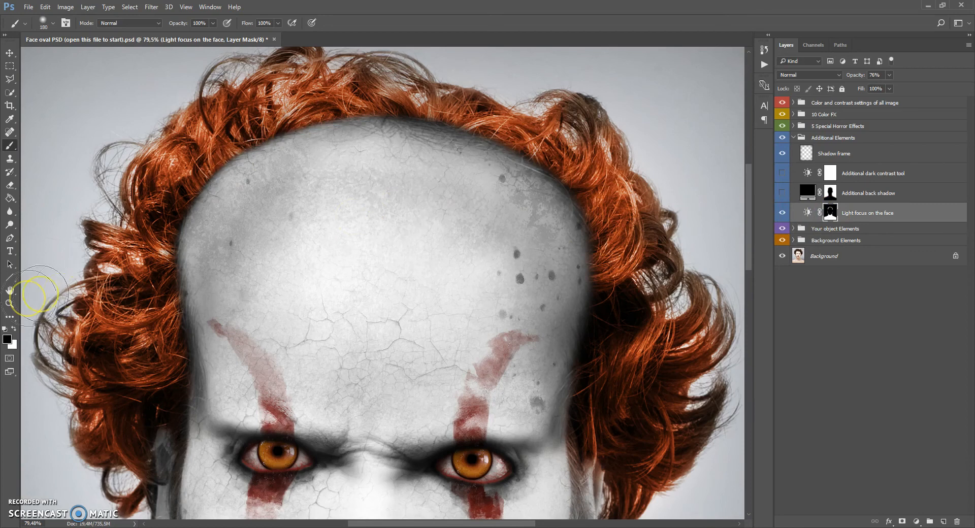
pyautogui.click(14, 329)
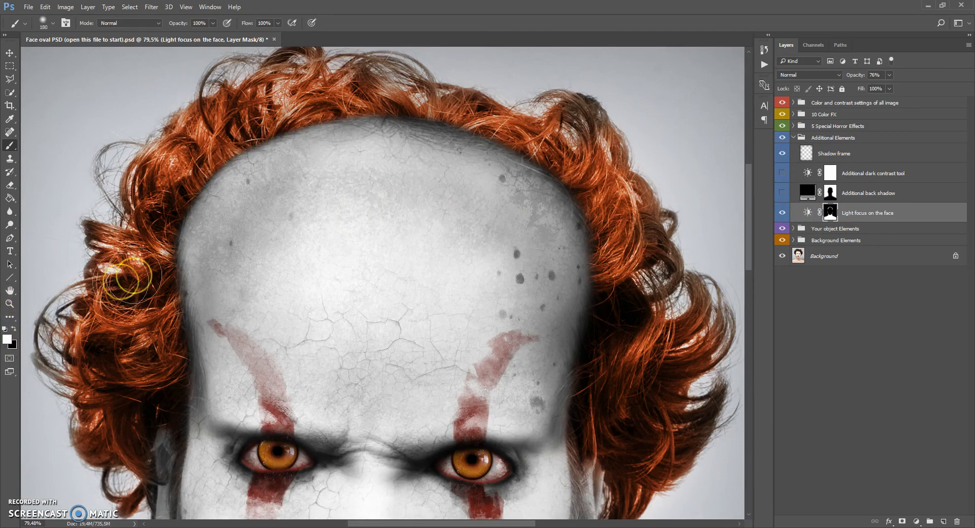
pyautogui.moveTo(192, 252)
pyautogui.mouseDown()
pyautogui.moveTo(249, 154)
pyautogui.moveTo(242, 164)
pyautogui.moveTo(296, 134)
pyautogui.moveTo(421, 128)
pyautogui.moveTo(408, 127)
pyautogui.moveTo(489, 139)
pyautogui.moveTo(549, 176)
pyautogui.moveTo(584, 216)
pyautogui.moveTo(600, 268)
pyautogui.moveTo(574, 325)
pyautogui.mouseUp()
pyautogui.scroll(-5, 481, 183)
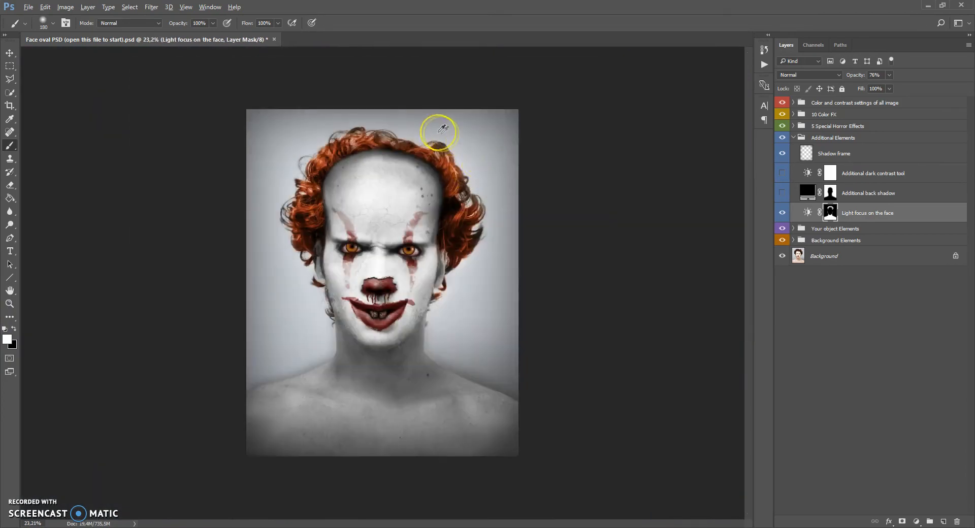
# Brush black at 43% opacity over the forehead's left side on the Light focus mask, then restore white and 100% opacity.
pyautogui.scroll(5, 437, 127)
pyautogui.moveTo(210, 33); pyautogui.dragTo(186, 35)
pyautogui.moveTo(153, 257)
pyautogui.mouseDown()
pyautogui.moveTo(175, 264)
pyautogui.moveTo(209, 202)
pyautogui.moveTo(347, 134)
pyautogui.moveTo(456, 163)
pyautogui.moveTo(529, 200)
pyautogui.moveTo(579, 283)
pyautogui.moveTo(371, 140)
pyautogui.moveTo(310, 138)
pyautogui.moveTo(257, 176)
pyautogui.moveTo(219, 238)
pyautogui.mouseUp()
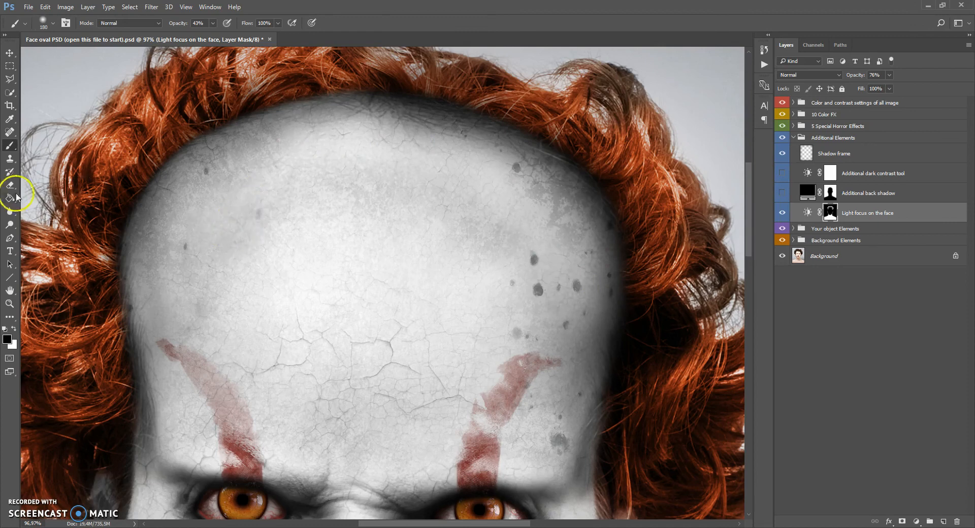
pyautogui.click(14, 331)
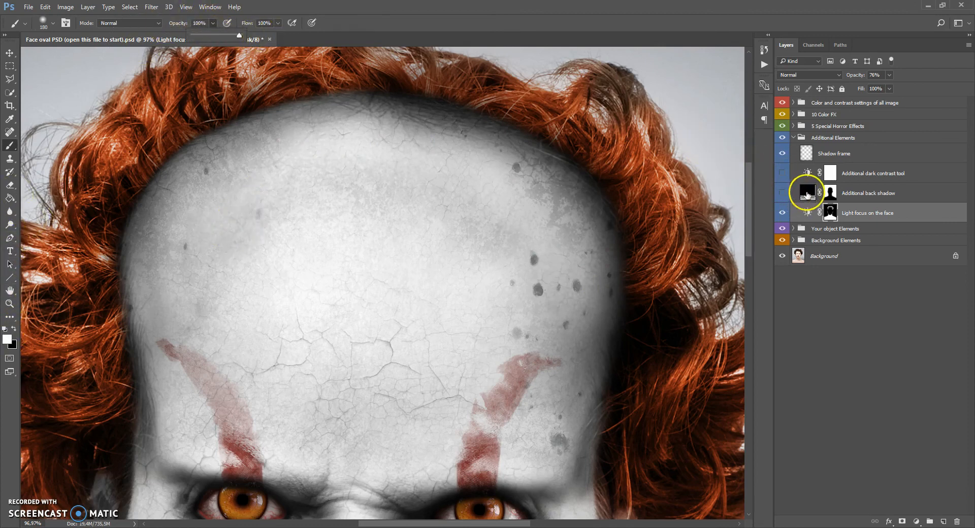
# Select the Additional back shadow layer and turn it on.
pyautogui.click(807, 192)
pyautogui.scroll(-3, 432, 158)
pyautogui.scroll(-3, 429, 156)
pyautogui.scroll(2, 418, 152)
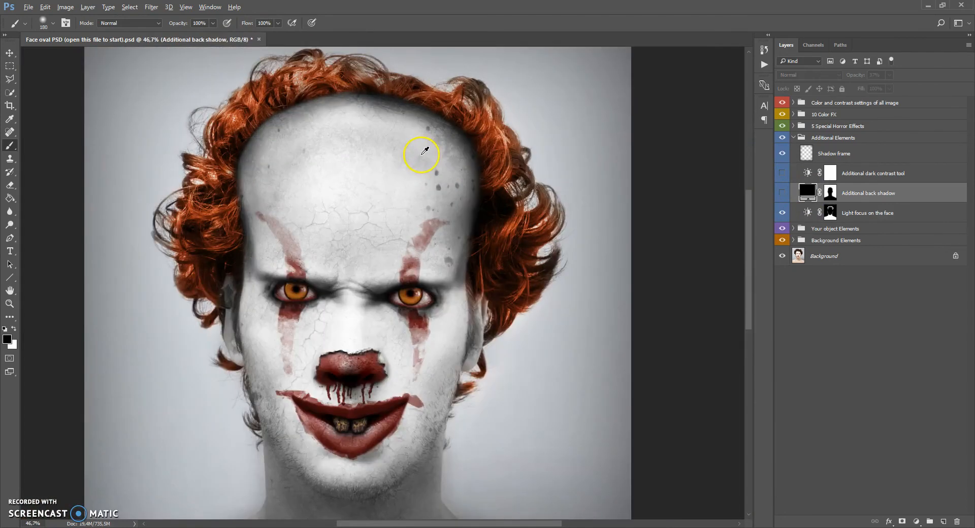
pyautogui.click(784, 193)
pyautogui.click(783, 193)
pyautogui.click(783, 193)
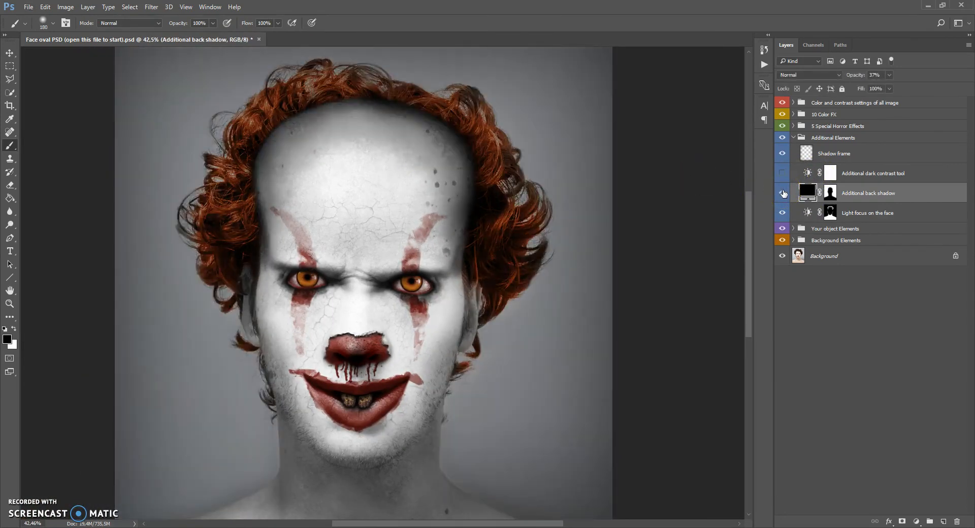
# Compare the full portrait with the Additional back shadow layer off and on.
pyautogui.scroll(-3, 517, 187)
pyautogui.scroll(1, 481, 192)
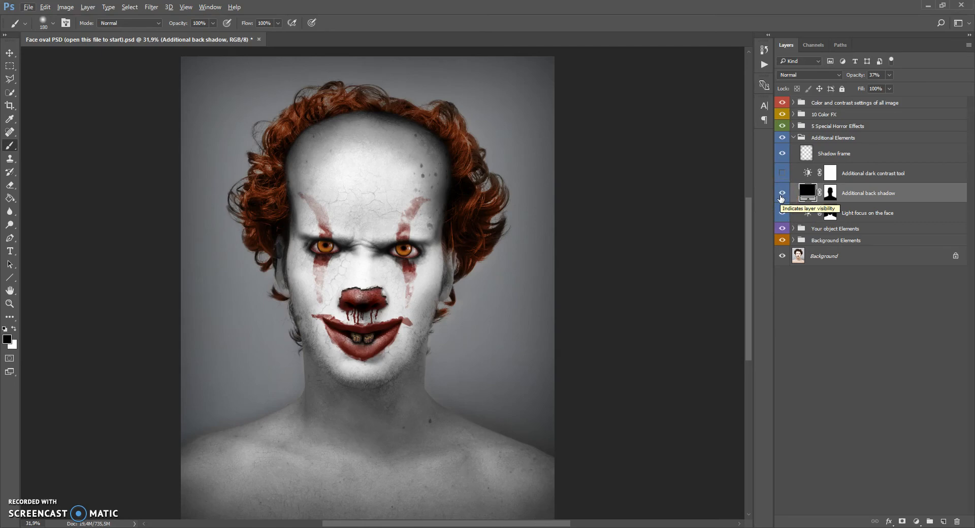
pyautogui.click(783, 192)
pyautogui.click(783, 193)
pyautogui.click(783, 193)
pyautogui.click(783, 193)
pyautogui.click(783, 193)
pyautogui.click(782, 194)
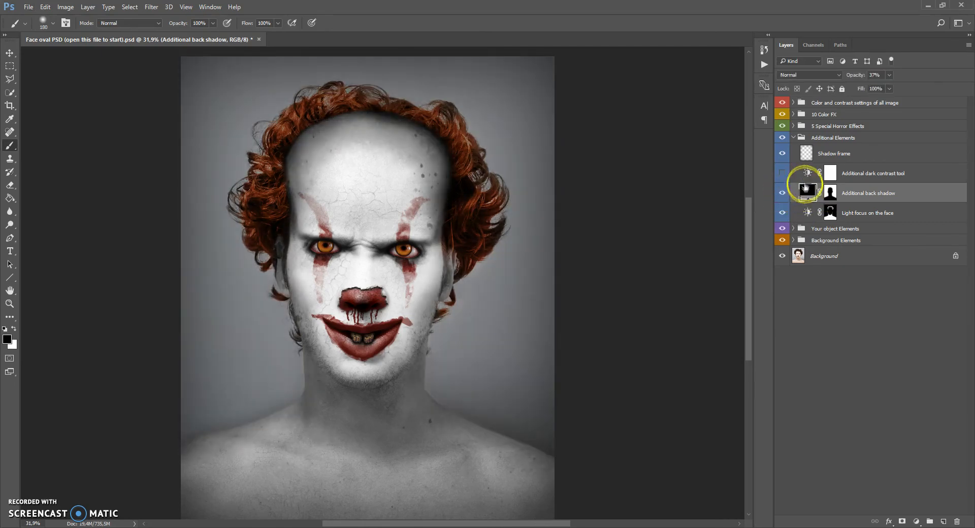
# Select the Additional dark contrast tool layer and compare the portrait with it off and on.
pyautogui.click(800, 179)
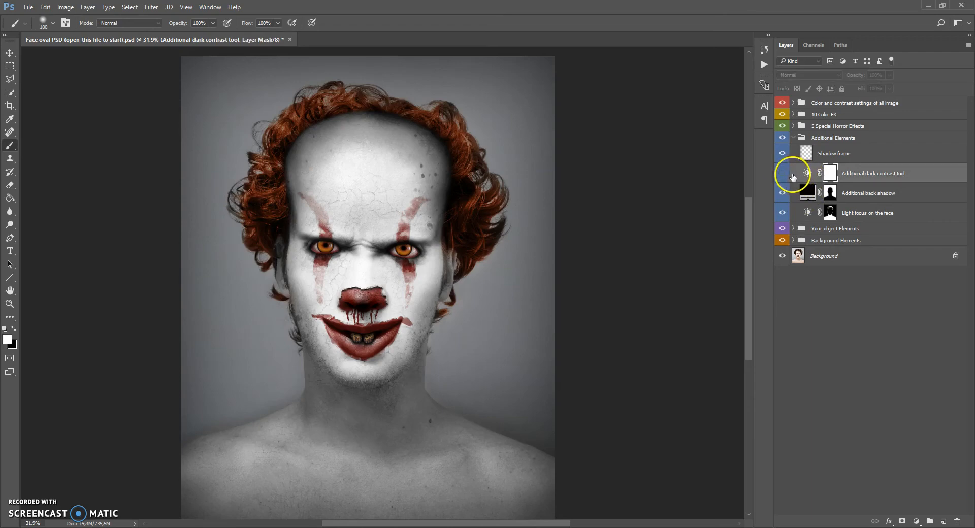
pyautogui.click(782, 174)
pyautogui.click(783, 174)
pyautogui.click(783, 174)
pyautogui.click(782, 174)
pyautogui.click(783, 174)
# Raise the Additional dark contrast tool's brightness slightly, lower its contrast, and hide the layer.
pyautogui.click(806, 173)
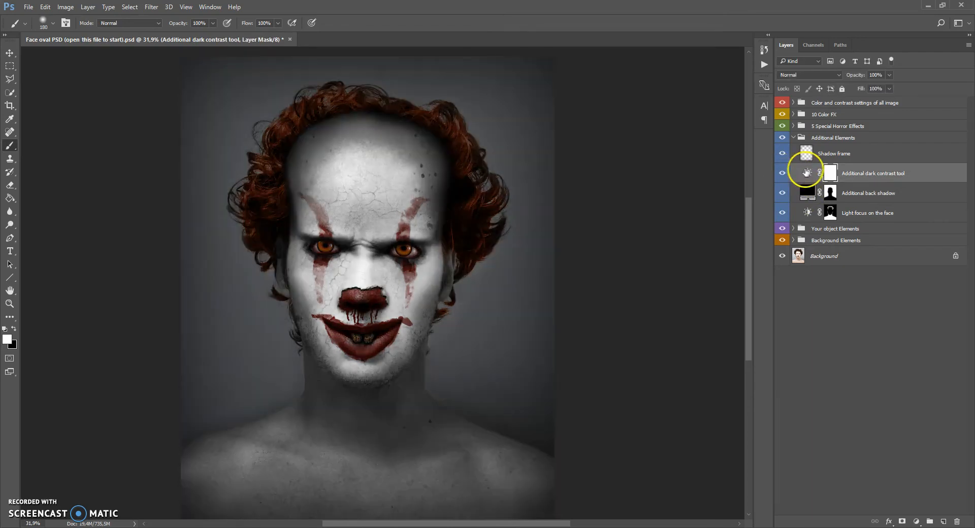
pyautogui.click(807, 173)
pyautogui.moveTo(682, 135)
pyautogui.mouseDown()
pyautogui.moveTo(707, 133)
pyautogui.moveTo(687, 137)
pyautogui.mouseUp()
pyautogui.moveTo(736, 156); pyautogui.dragTo(706, 156)
pyautogui.click(777, 72)
pyautogui.click(783, 173)
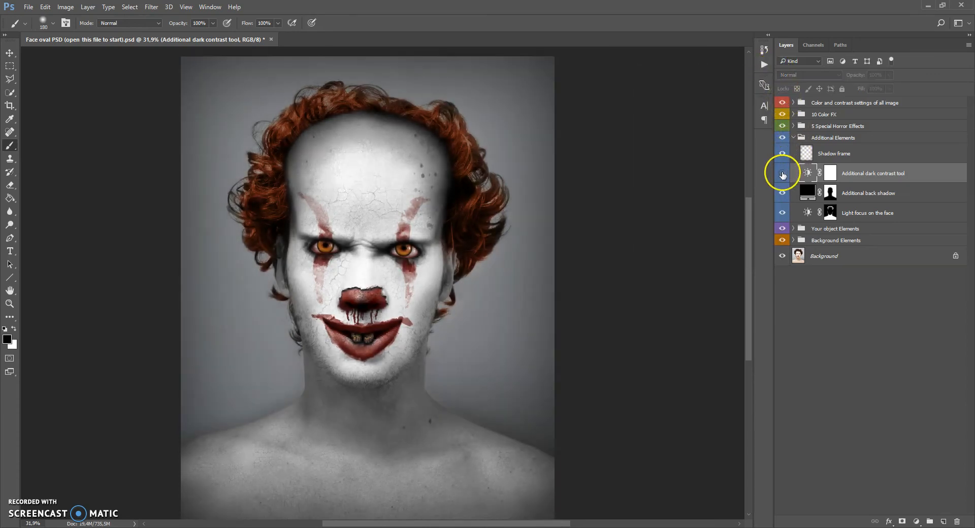
# Check the Shadow frame layer off and on and set its opacity to 100%.
pyautogui.scroll(2, 464, 217)
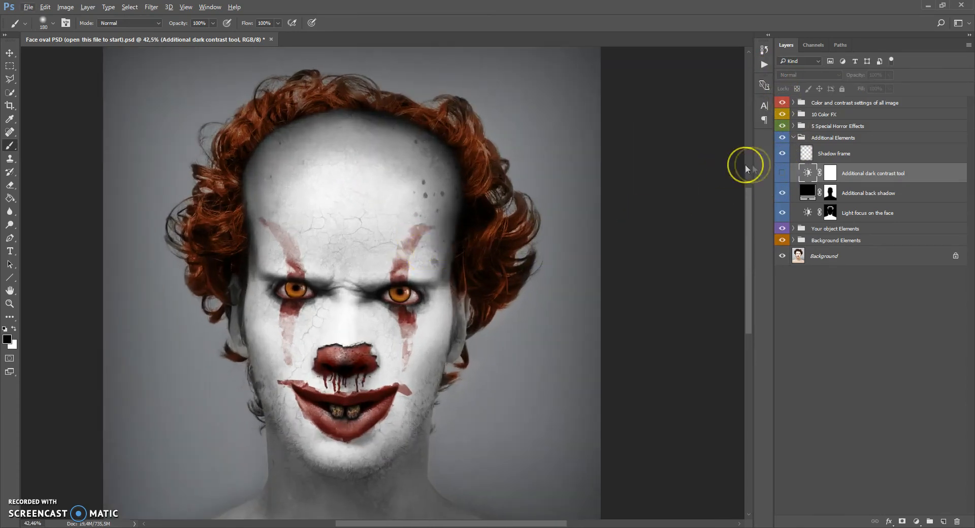
pyautogui.click(808, 155)
pyautogui.click(782, 153)
pyautogui.click(782, 153)
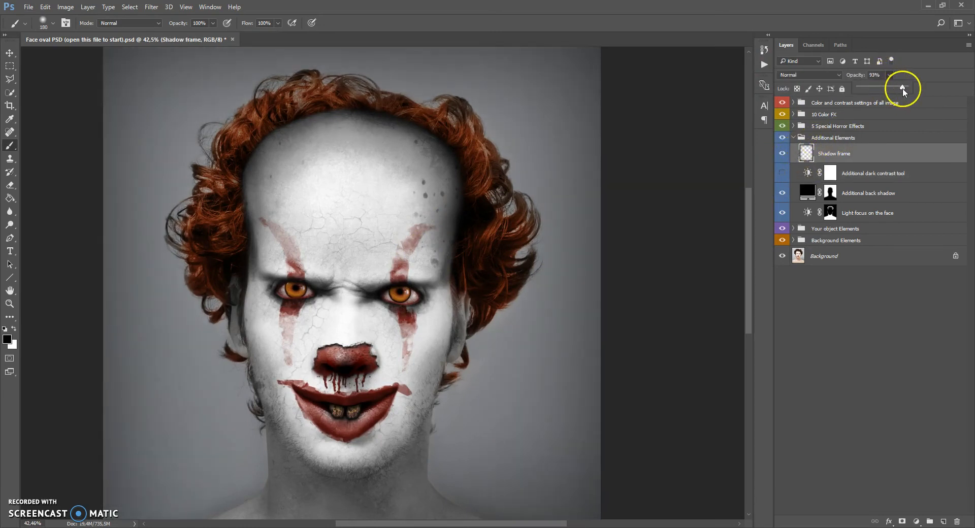
pyautogui.moveTo(900, 87); pyautogui.dragTo(909, 89)
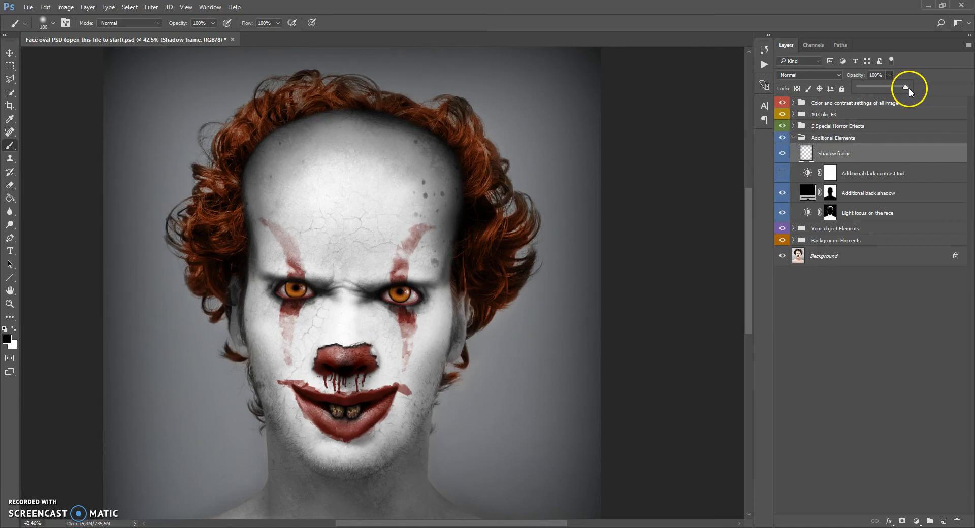
# Collapse the Additional Elements group and expand the 5 Special Horror Effects group.
pyautogui.click(798, 144)
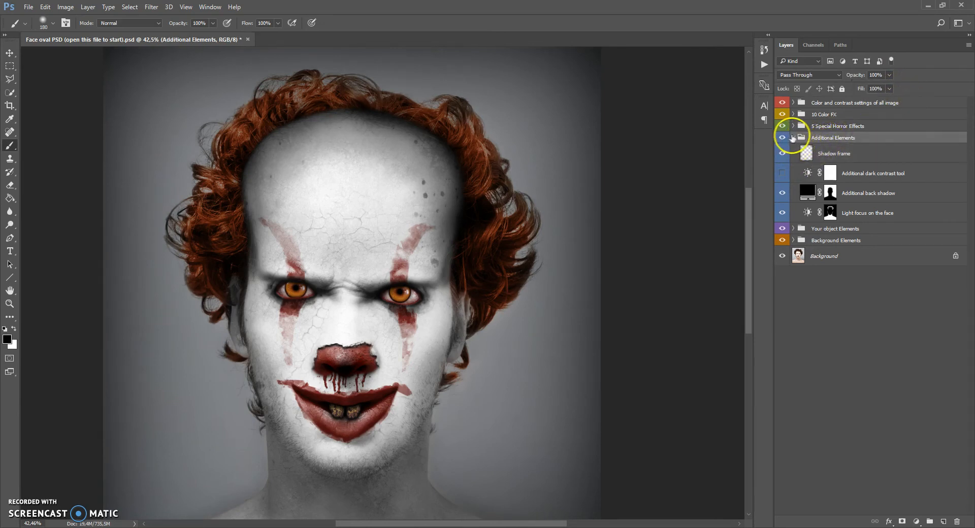
pyautogui.click(794, 138)
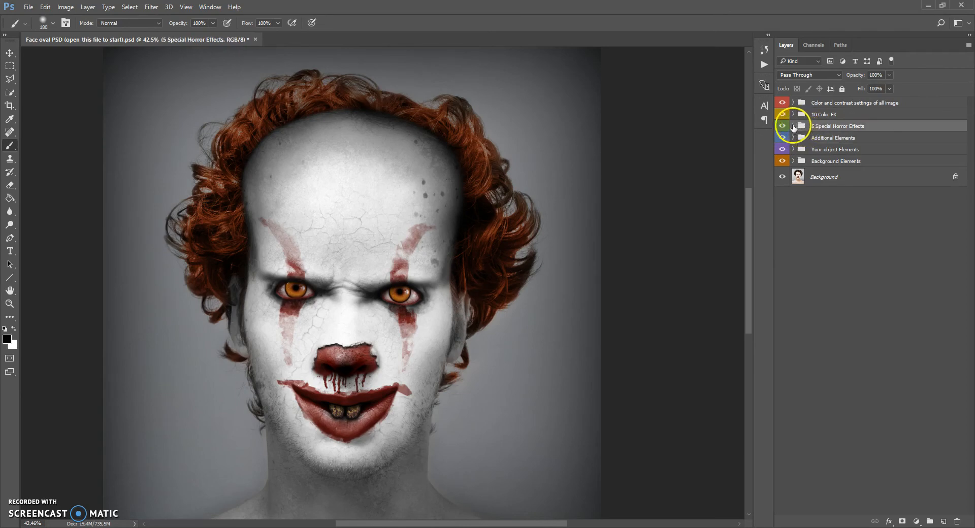
pyautogui.click(793, 126)
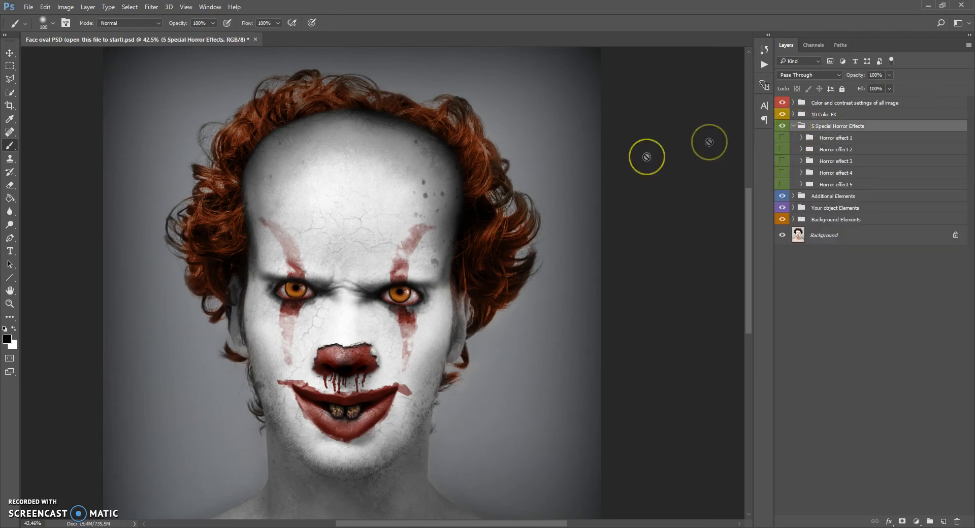
# Preview Horror effects 1 to 5 on the full portrait one at a time, hiding each before showing the following one.
pyautogui.scroll(-2, 424, 218)
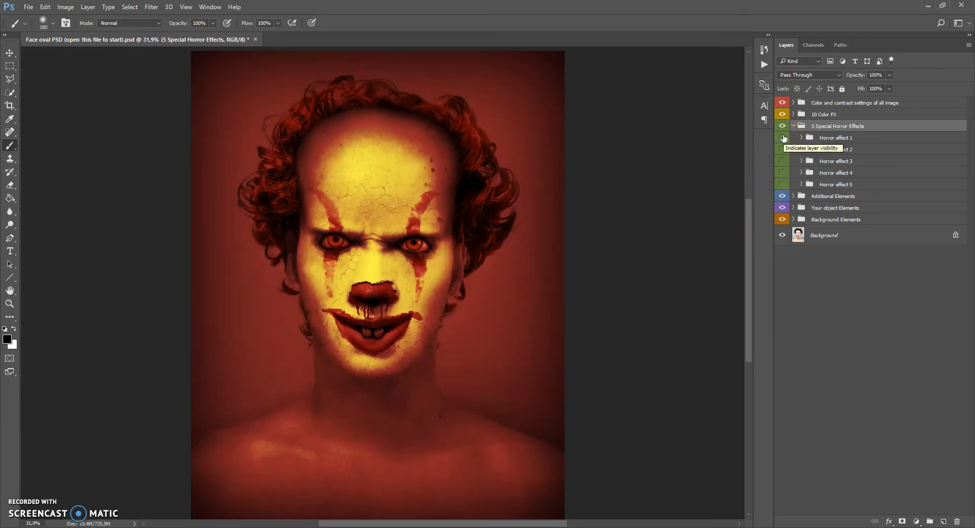
pyautogui.click(783, 137)
pyautogui.click(781, 150)
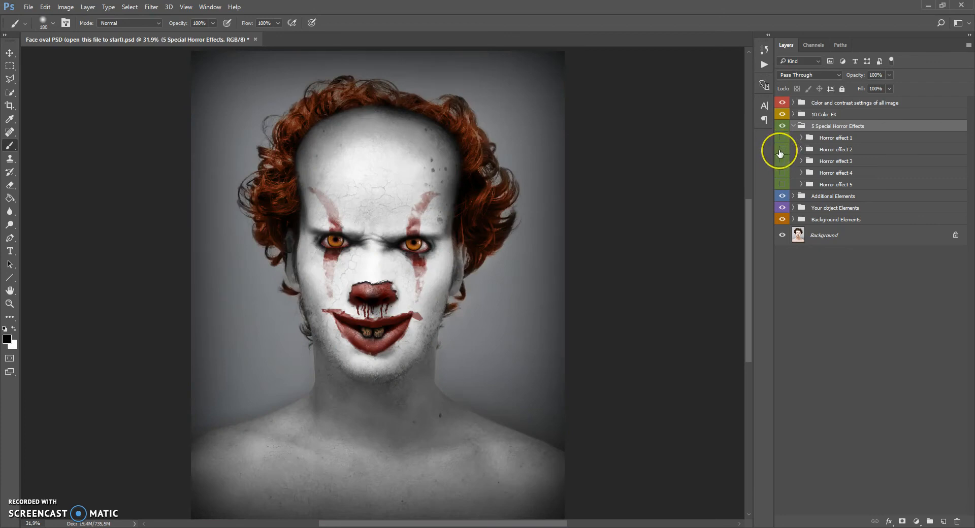
pyautogui.click(781, 150)
pyautogui.click(783, 161)
pyautogui.click(782, 161)
pyautogui.click(783, 173)
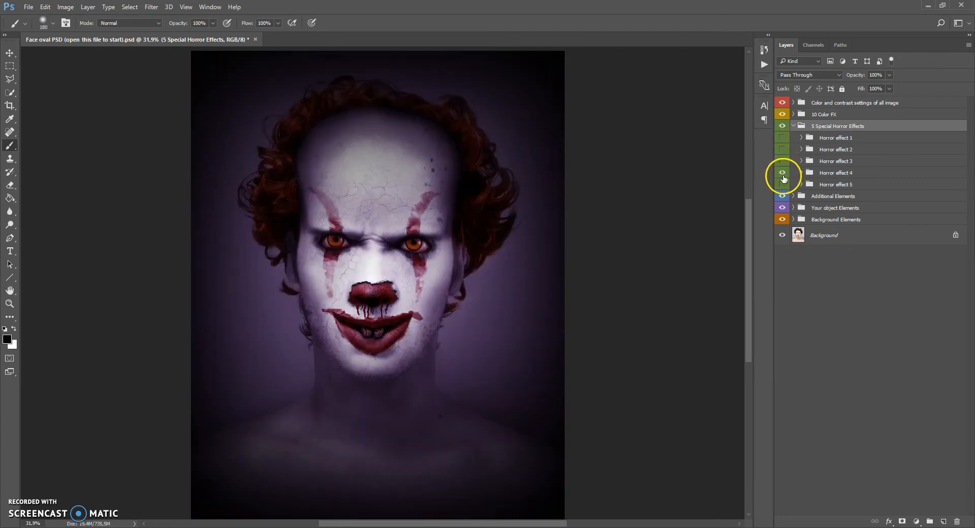
pyautogui.click(782, 173)
pyautogui.click(783, 185)
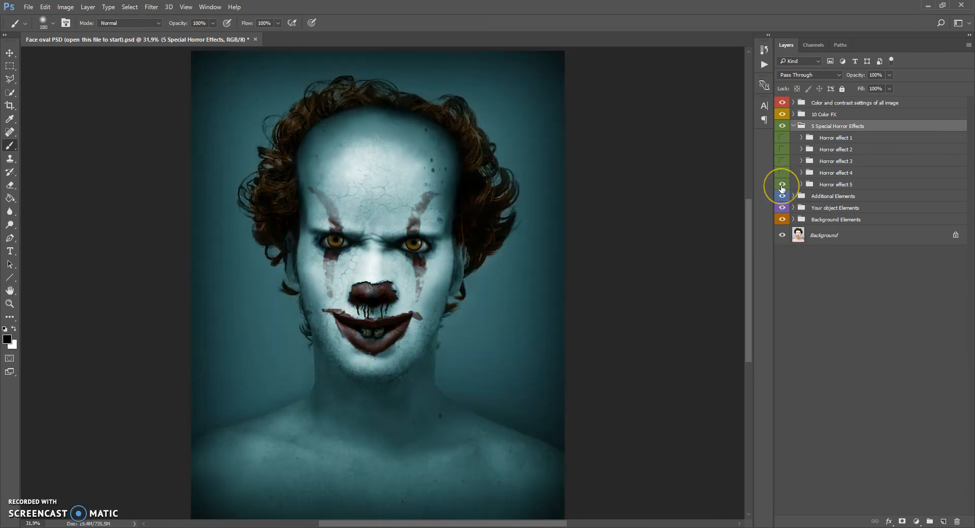
pyautogui.click(782, 185)
# Preview Horror effects 4, 3 and 2 again and leave only Horror effect 3 visible.
pyautogui.click(782, 173)
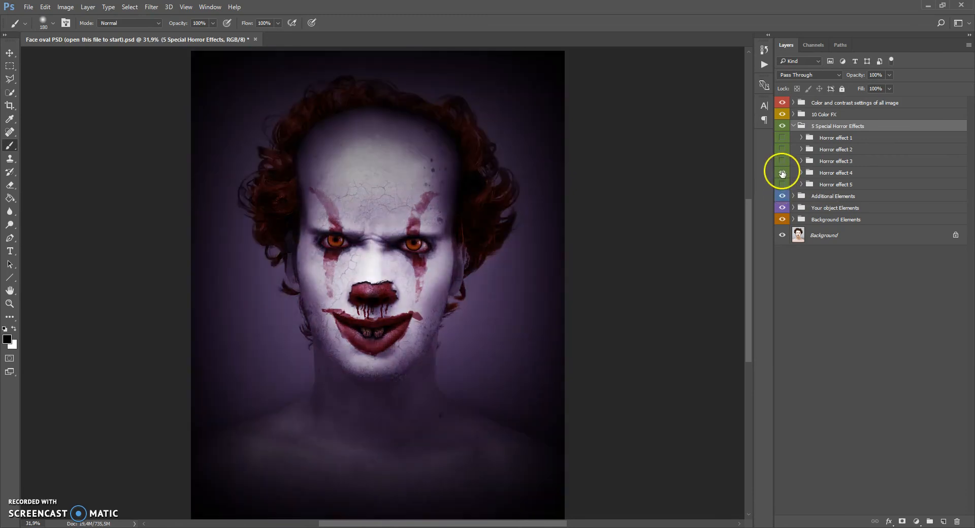
pyautogui.click(782, 174)
pyautogui.click(781, 161)
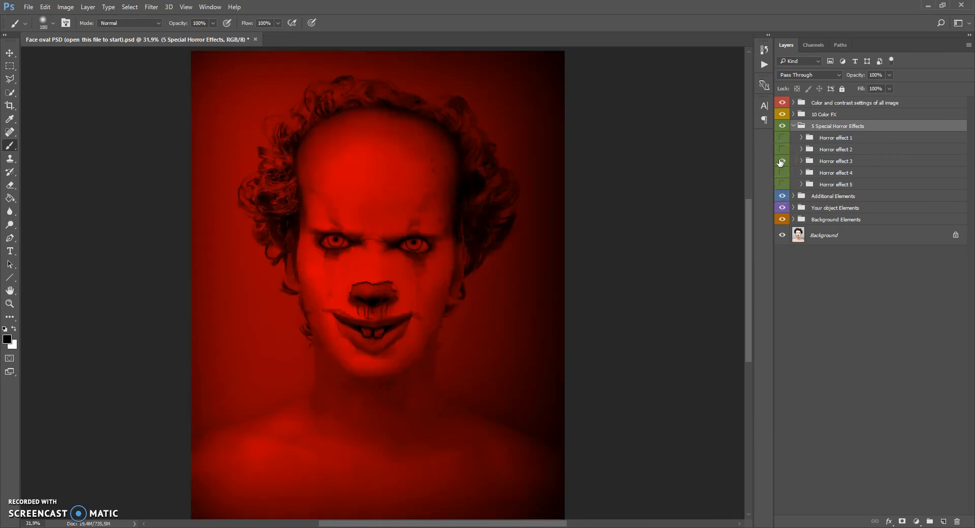
pyautogui.click(781, 162)
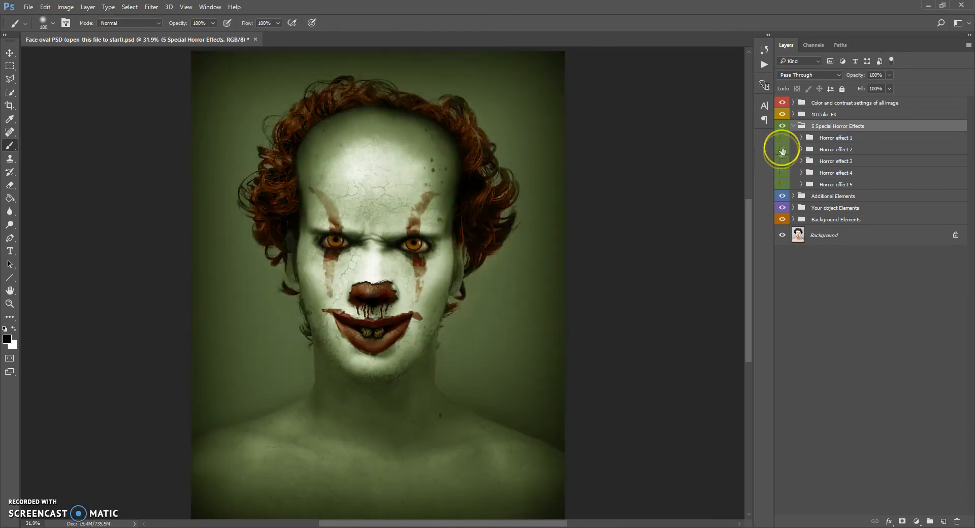
pyautogui.click(781, 162)
# Expand the Horror effect 3 group and select its Color Fill for horror effect 3 layer.
pyautogui.click(801, 161)
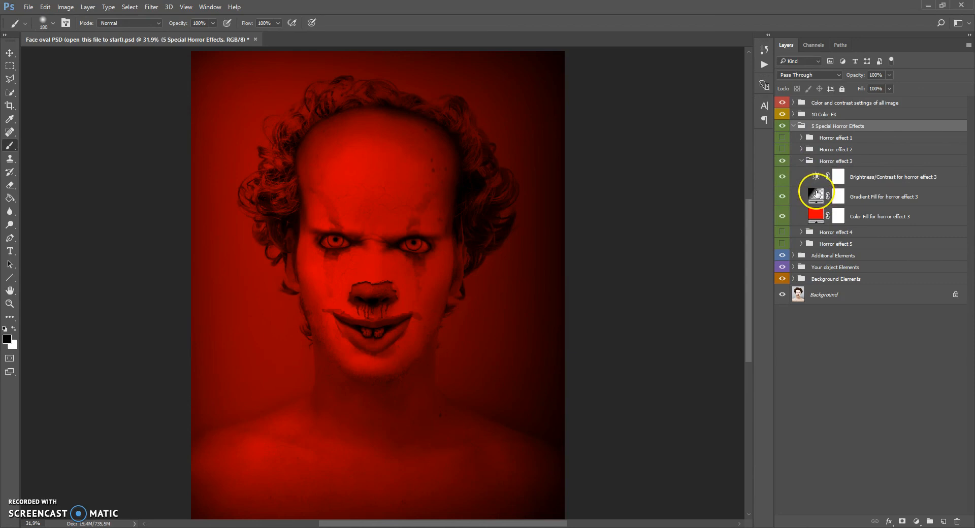
pyautogui.click(820, 160)
pyautogui.click(818, 203)
pyautogui.click(816, 214)
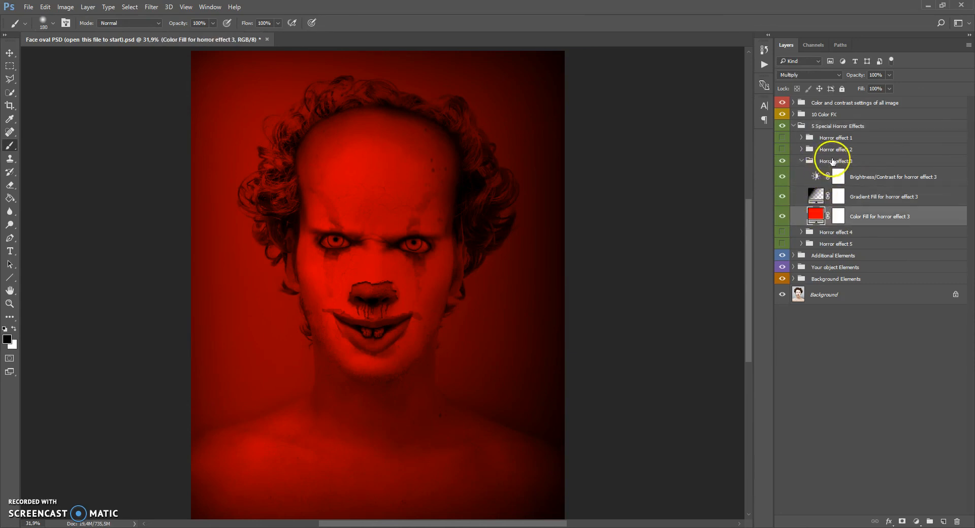
pyautogui.click(824, 161)
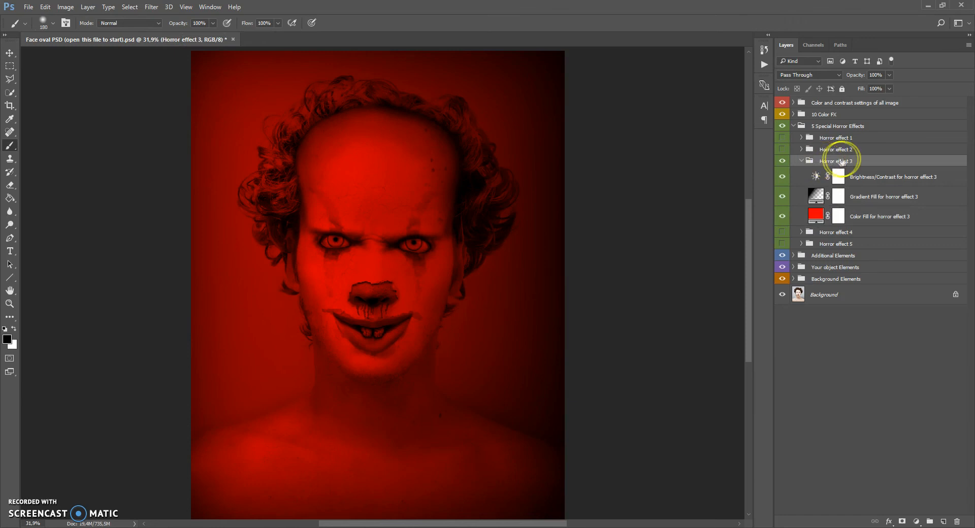
pyautogui.click(816, 218)
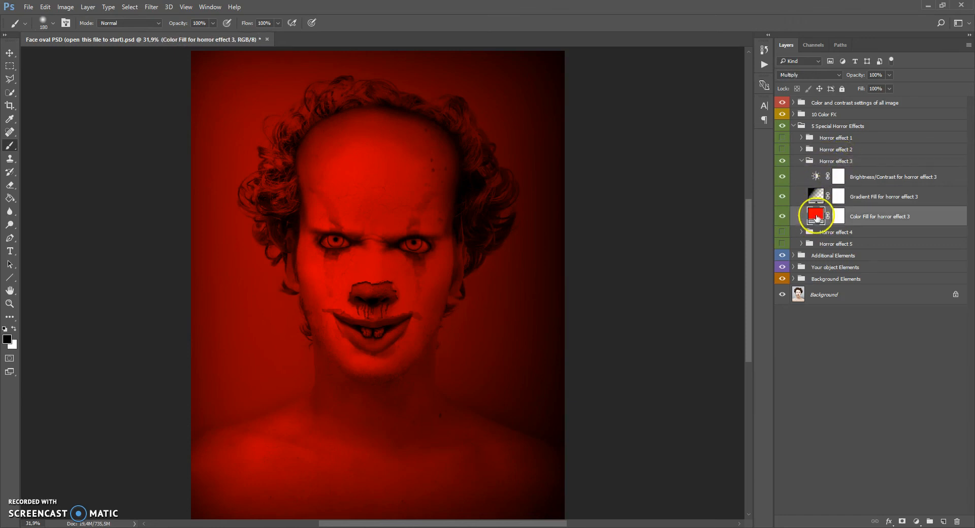
# Try a different colour for the Color Fill for horror effect 3 layer.
pyautogui.doubleClick(816, 217)
pyautogui.moveTo(691, 246); pyautogui.dragTo(698, 327)
pyautogui.click(783, 216)
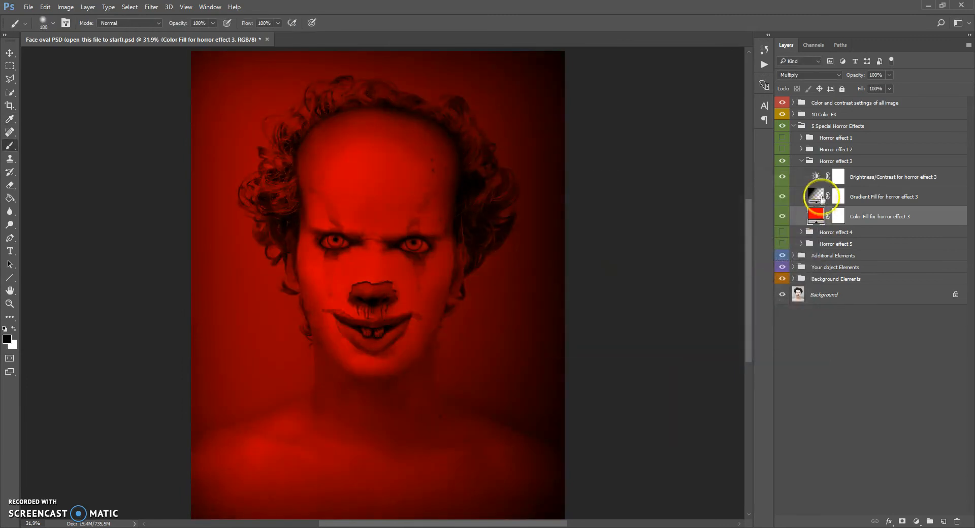
# Set the angle of the Gradient Fill for horror effect 3 layer to 136.22°.
pyautogui.doubleClick(816, 195)
pyautogui.moveTo(476, 138); pyautogui.dragTo(615, 142)
pyautogui.moveTo(588, 200)
pyautogui.mouseDown()
pyautogui.moveTo(599, 203)
pyautogui.moveTo(592, 192)
pyautogui.mouseUp()
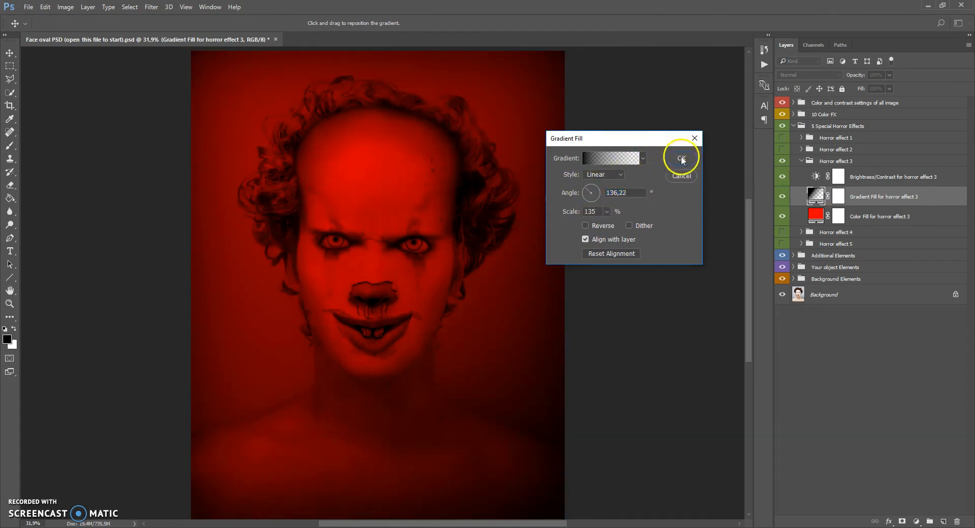
pyautogui.click(682, 158)
# Adjust the brightness of the Brightness/Contrast for horror effect 3 layer.
pyautogui.doubleClick(817, 177)
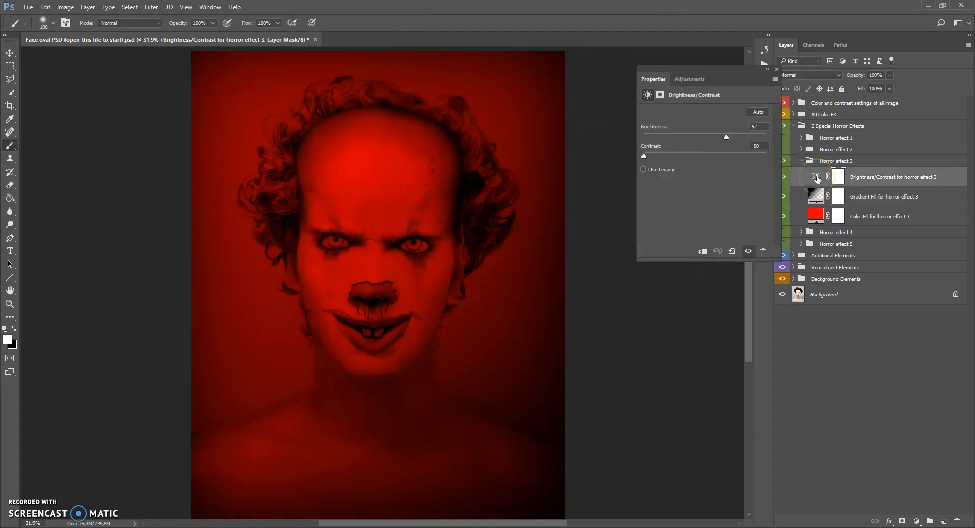
pyautogui.moveTo(732, 144)
pyautogui.mouseDown()
pyautogui.moveTo(718, 136)
pyautogui.moveTo(736, 136)
pyautogui.moveTo(726, 135)
pyautogui.mouseUp()
pyautogui.click(777, 70)
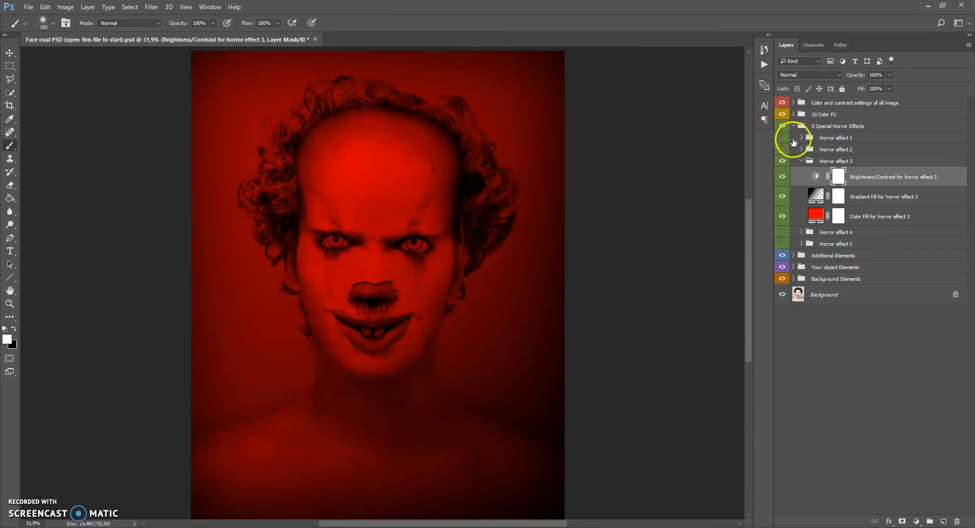
# Check the portrait with Horror effect 3 off and on, collapse its group and hide it.
pyautogui.click(782, 162)
pyautogui.click(783, 161)
pyautogui.click(798, 162)
pyautogui.click(782, 161)
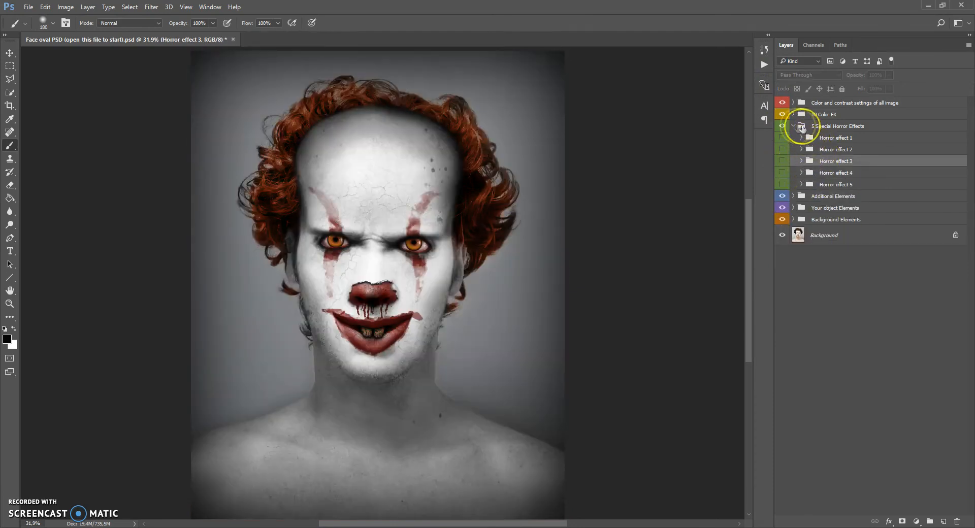
# Collapse the 5 Special Horror Effects group and expand the 10 Color FX group.
pyautogui.click(800, 127)
pyautogui.click(794, 126)
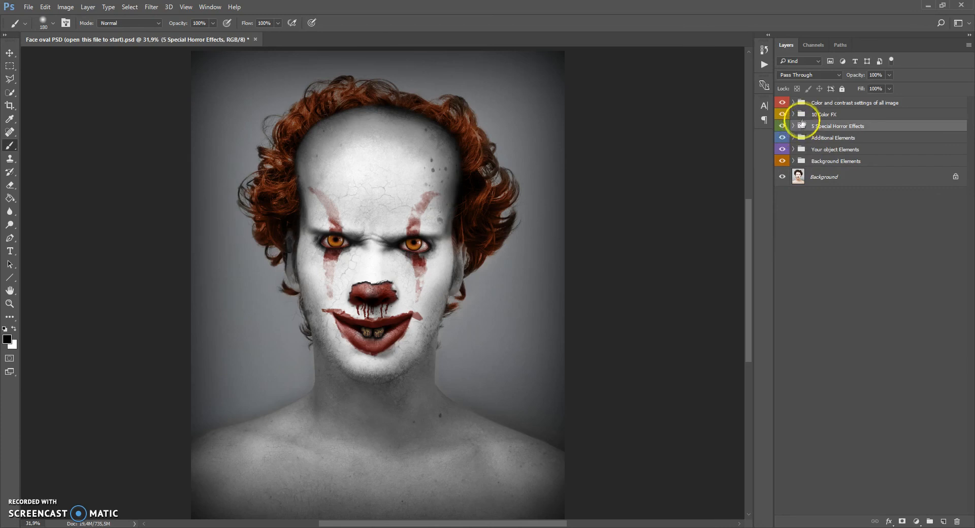
pyautogui.click(804, 115)
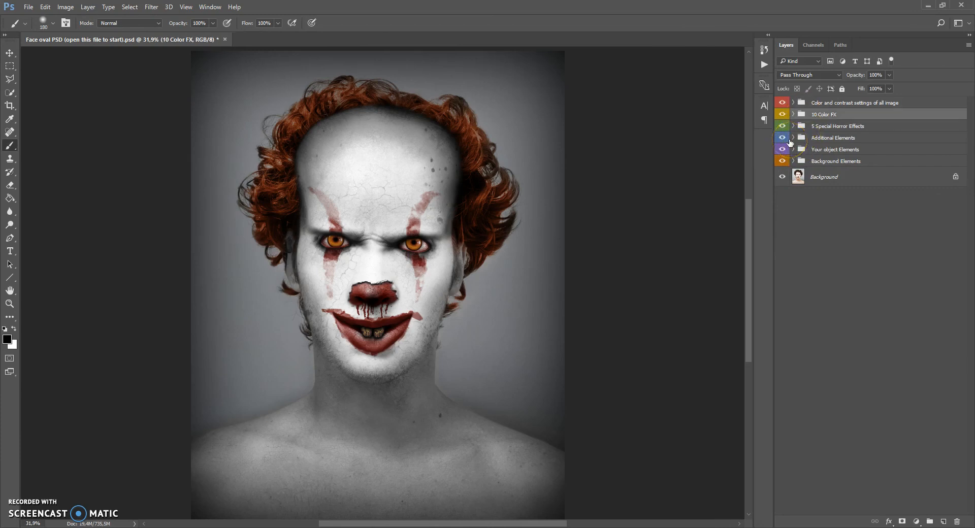
pyautogui.click(794, 115)
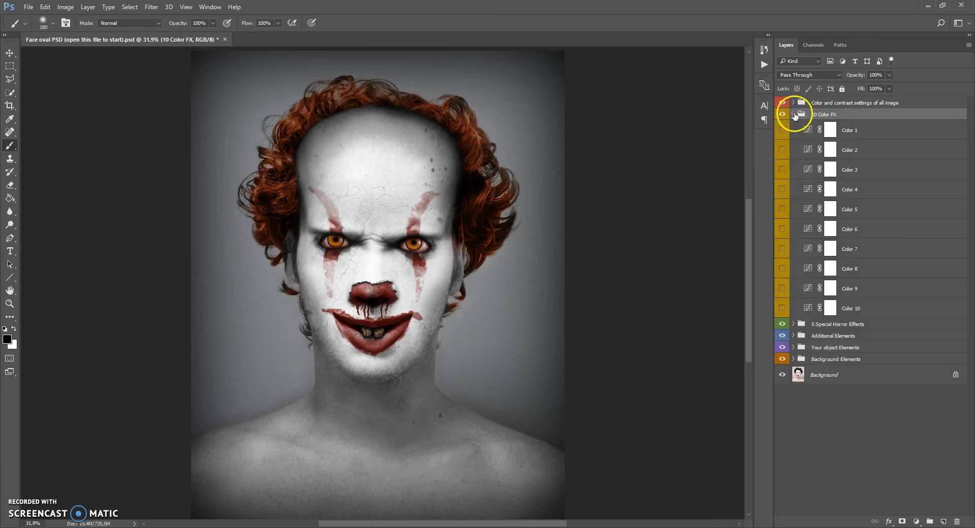
# Preview the 10 Color FX layers on the portrait one at a time, starting from Color 1.
pyautogui.click(782, 130)
pyautogui.click(782, 130)
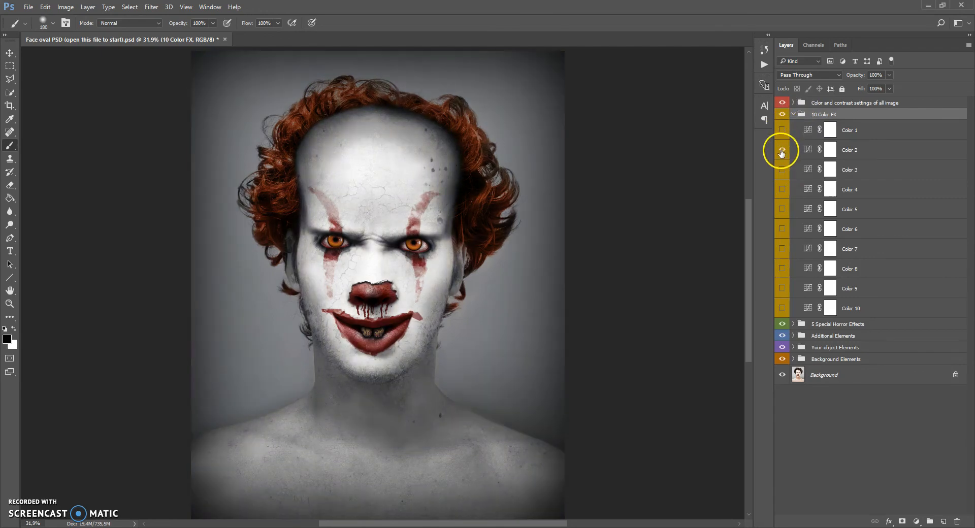
pyautogui.click(782, 149)
pyautogui.click(782, 150)
pyautogui.click(782, 169)
pyautogui.click(782, 170)
pyautogui.click(781, 189)
pyautogui.click(782, 189)
pyautogui.click(782, 209)
pyautogui.click(782, 209)
pyautogui.click(783, 229)
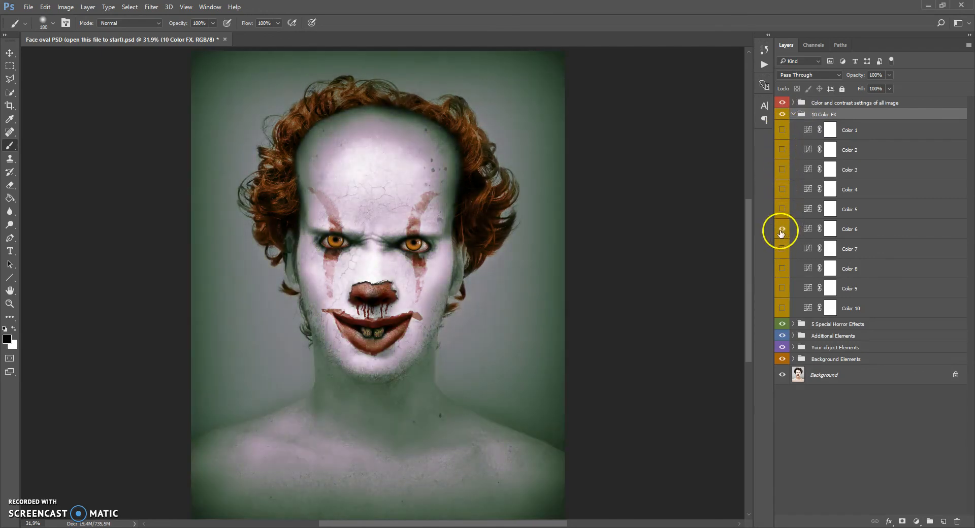
pyautogui.click(783, 229)
pyautogui.click(782, 249)
pyautogui.click(782, 249)
pyautogui.click(783, 269)
pyautogui.click(782, 289)
pyautogui.click(782, 288)
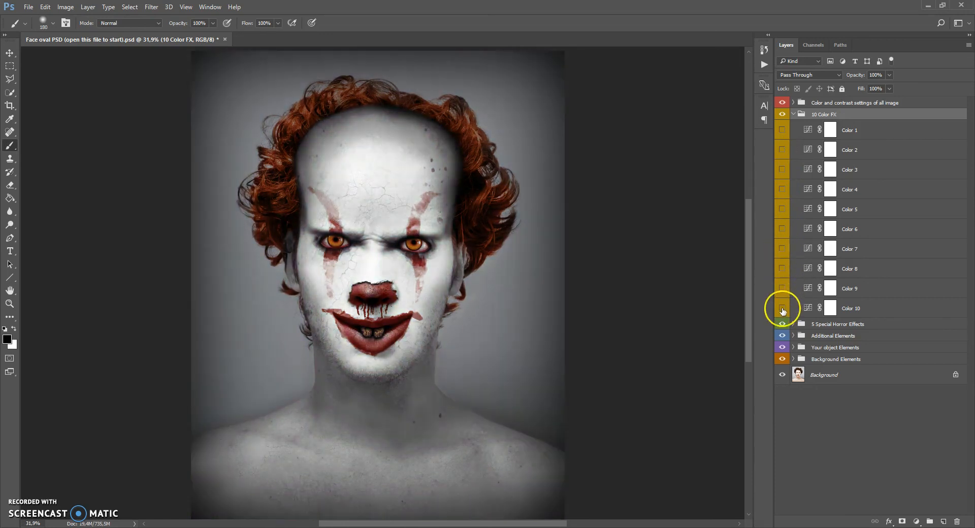
# Preview the colour effects again in reverse order, from Color 8 back to Color 2.
pyautogui.click(782, 268)
pyautogui.click(783, 269)
pyautogui.click(782, 249)
pyautogui.click(783, 249)
pyautogui.click(783, 230)
pyautogui.click(783, 230)
pyautogui.click(783, 189)
pyautogui.click(782, 189)
pyautogui.click(782, 170)
pyautogui.click(782, 169)
pyautogui.click(782, 149)
pyautogui.click(782, 150)
# Show the Color 3 layer, set its opacity to 54%, and collapse the 10 Color FX group.
pyautogui.click(783, 169)
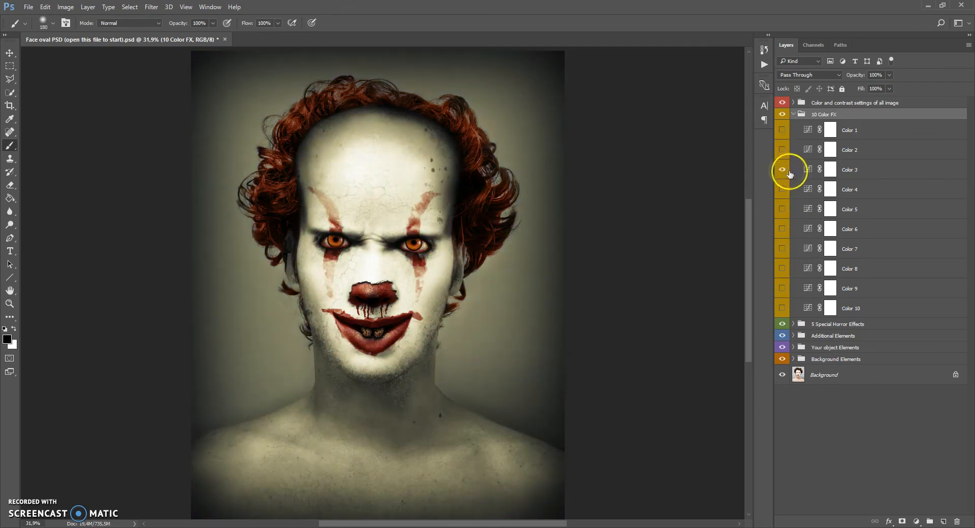
pyautogui.click(830, 169)
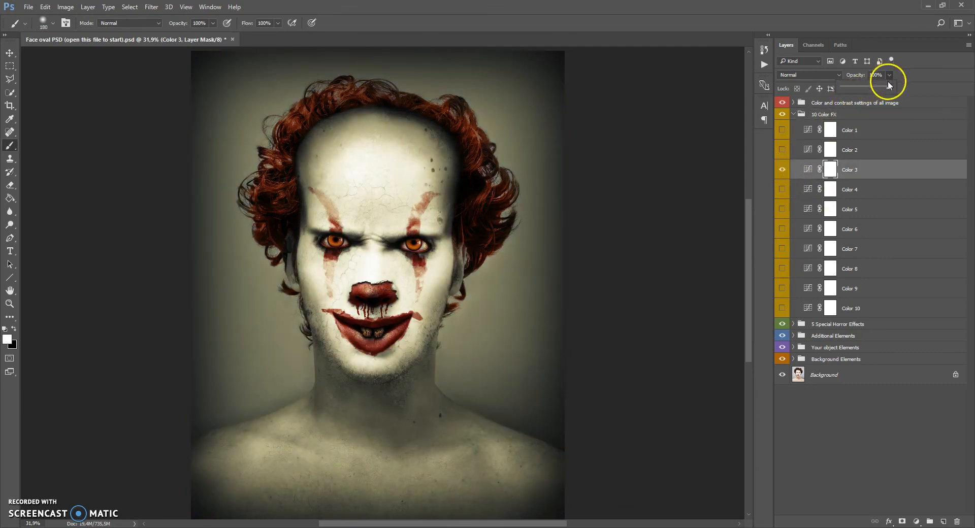
pyautogui.moveTo(888, 84); pyautogui.dragTo(852, 90)
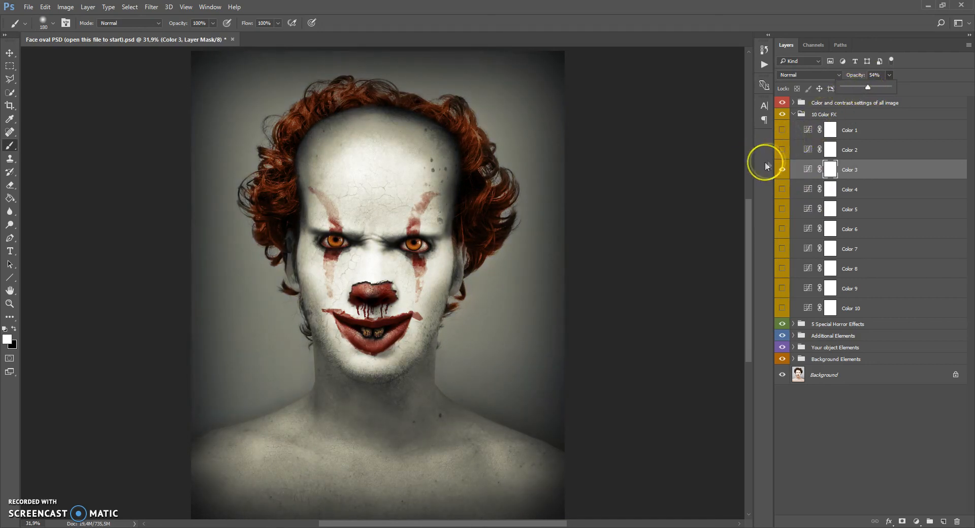
pyautogui.click(803, 114)
pyautogui.click(793, 114)
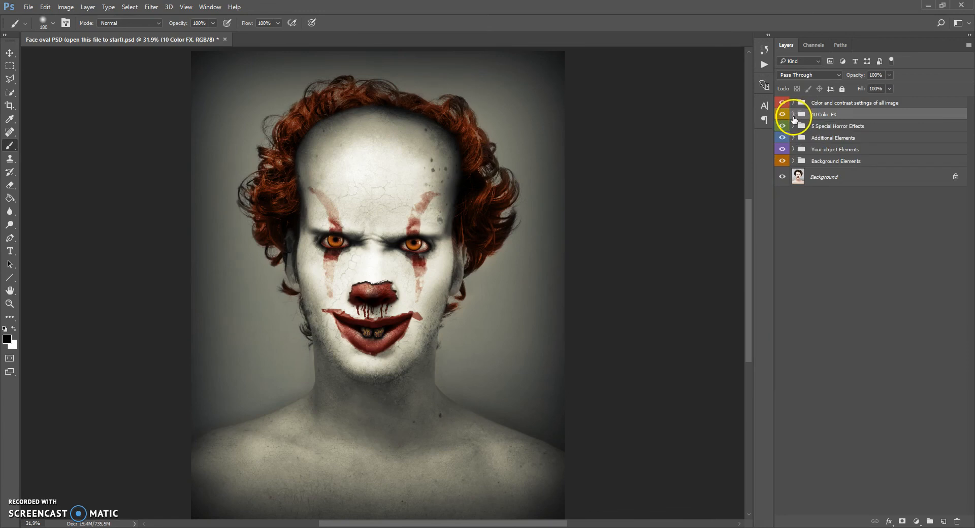
# Expand the Color and contrast settings of all image group and select its Add Gradient to all image layer.
pyautogui.click(801, 103)
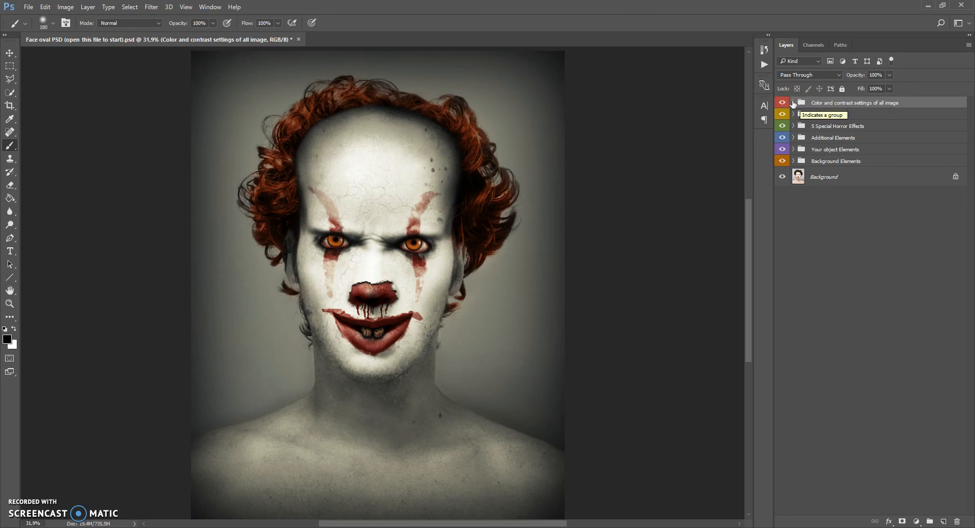
pyautogui.click(793, 102)
pyautogui.click(809, 223)
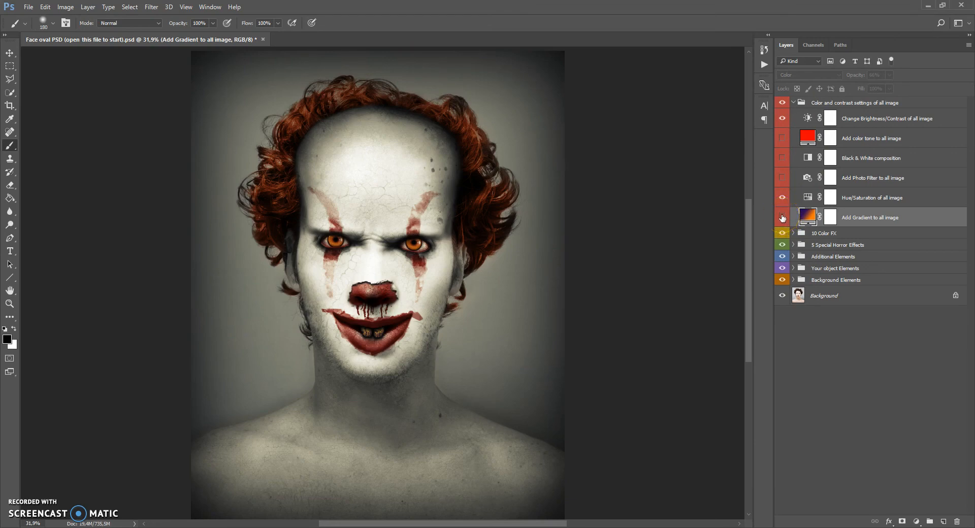
# Try an angle of 11,69° and a dark brown start colour for the Add Gradient to all image layer.
pyautogui.doubleClick(807, 215)
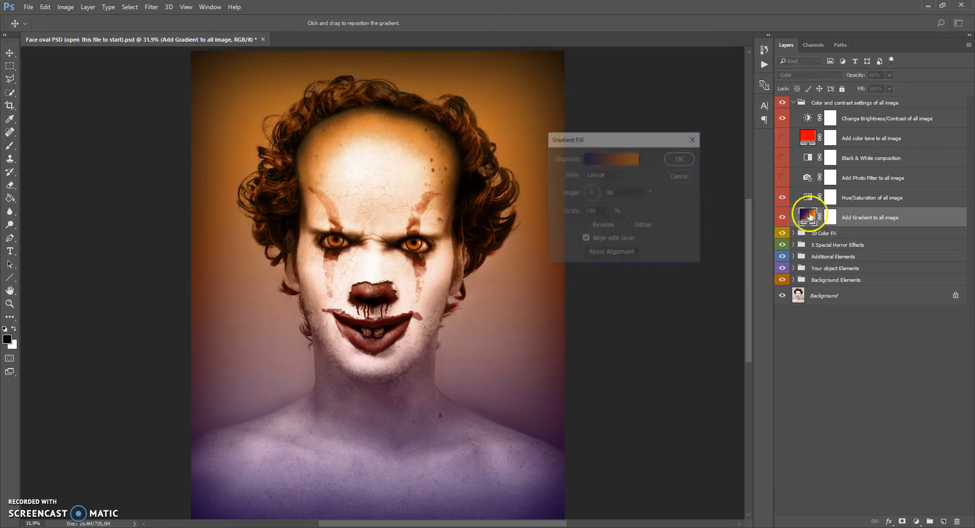
pyautogui.moveTo(598, 201)
pyautogui.mouseDown()
pyautogui.moveTo(583, 194)
pyautogui.moveTo(600, 191)
pyautogui.mouseUp()
pyautogui.click(610, 157)
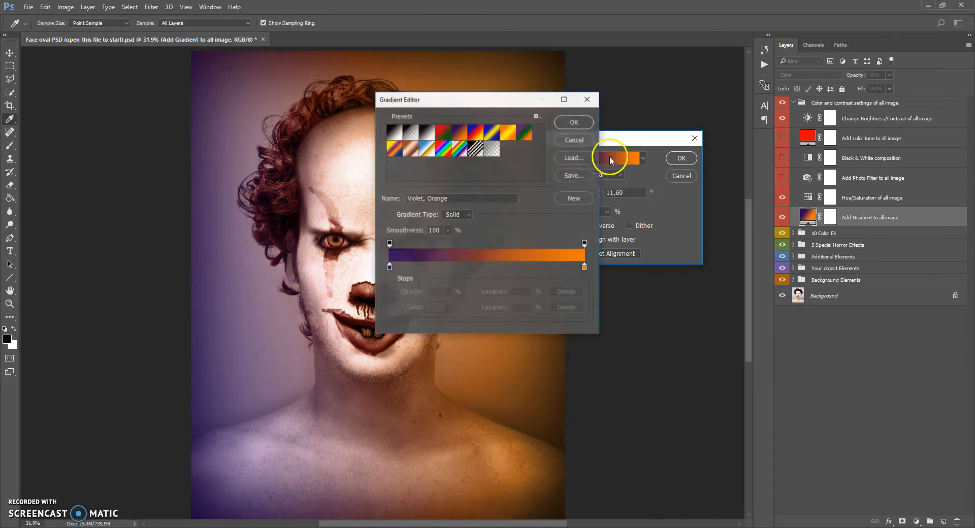
pyautogui.click(389, 267)
pyautogui.doubleClick(389, 267)
pyautogui.moveTo(691, 261); pyautogui.dragTo(696, 320)
pyautogui.click(767, 199)
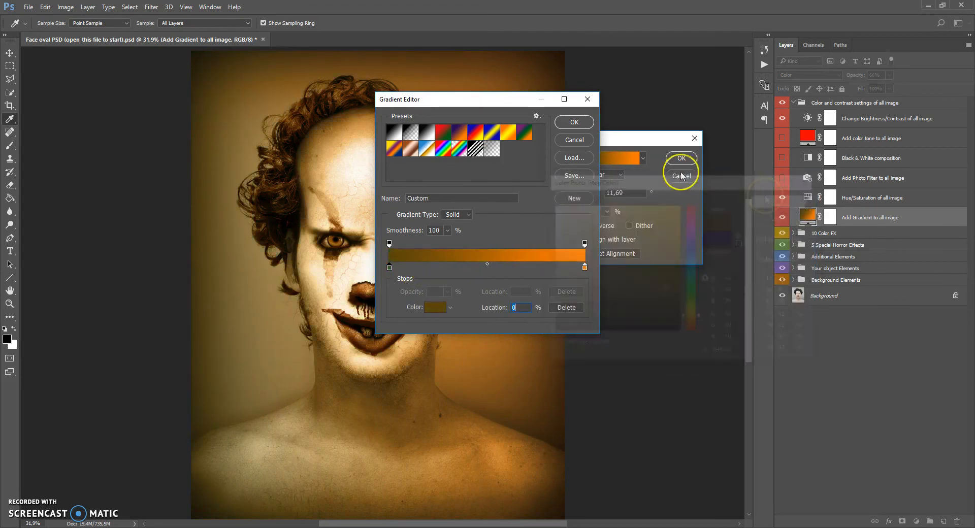
pyautogui.click(574, 122)
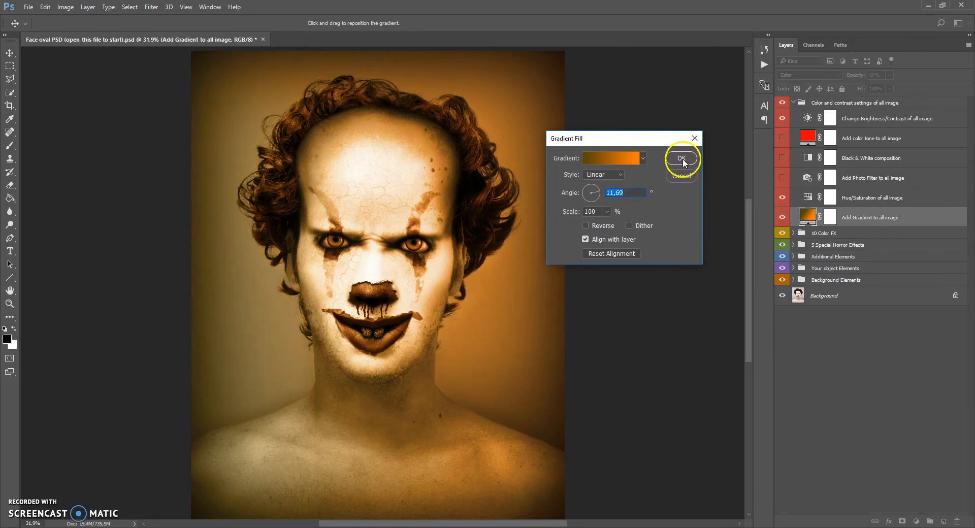
pyautogui.click(687, 178)
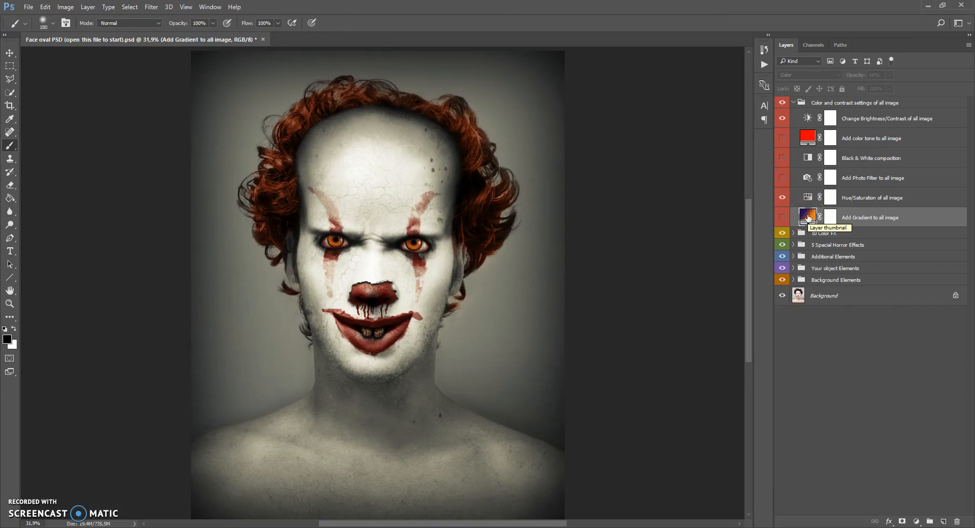
# Adjust the hue of the Hue/Saturation of all image layer.
pyautogui.click(807, 198)
pyautogui.click(808, 199)
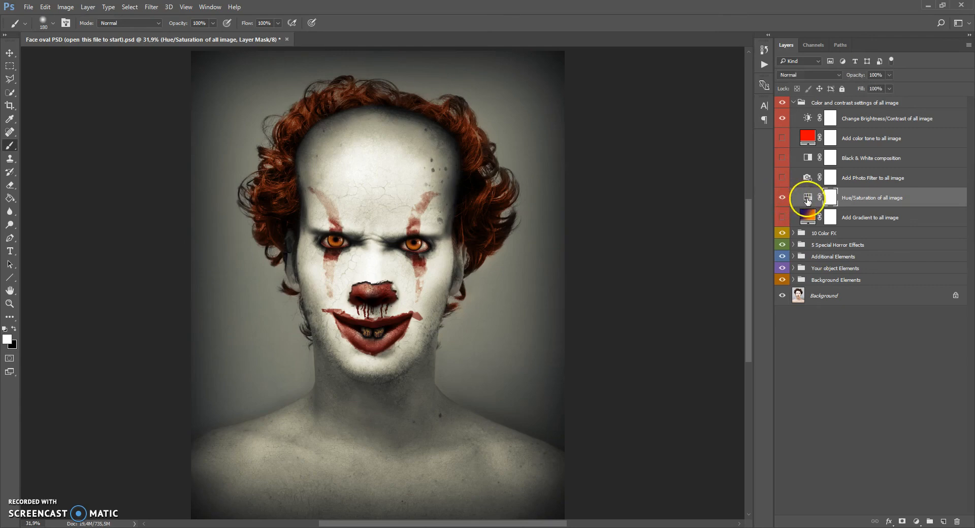
pyautogui.doubleClick(808, 199)
pyautogui.moveTo(705, 150)
pyautogui.mouseDown()
pyautogui.moveTo(764, 148)
pyautogui.moveTo(656, 151)
pyautogui.moveTo(772, 150)
pyautogui.moveTo(706, 153)
pyautogui.mouseUp()
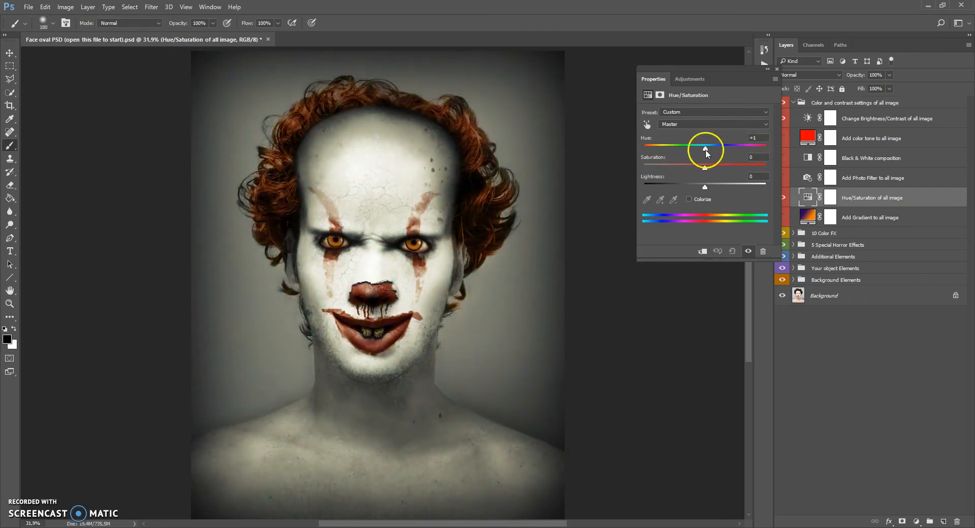
pyautogui.click(754, 138)
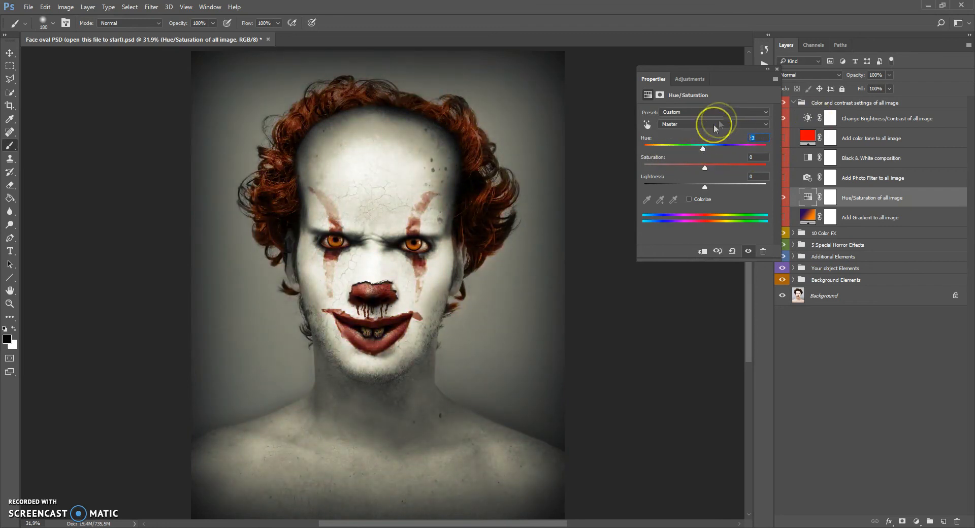
pyautogui.click(777, 69)
# Show the Add Photo Filter to all image layer, change its filter to Magenta with a different density, and hide it.
pyautogui.click(807, 184)
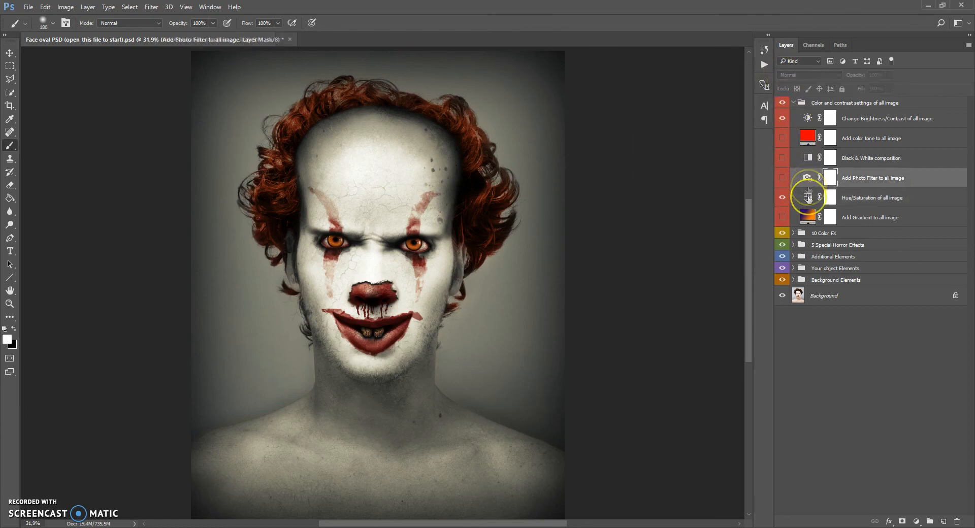
pyautogui.click(782, 178)
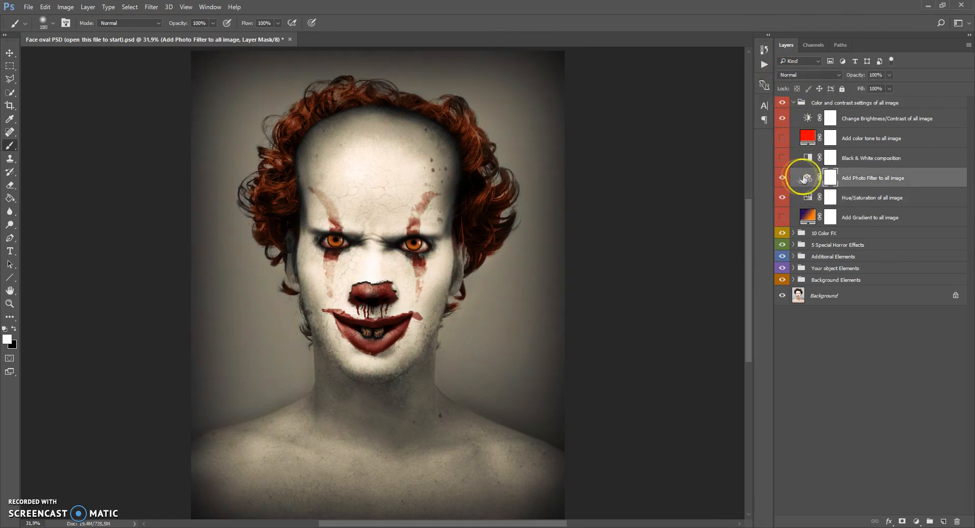
pyautogui.doubleClick(807, 178)
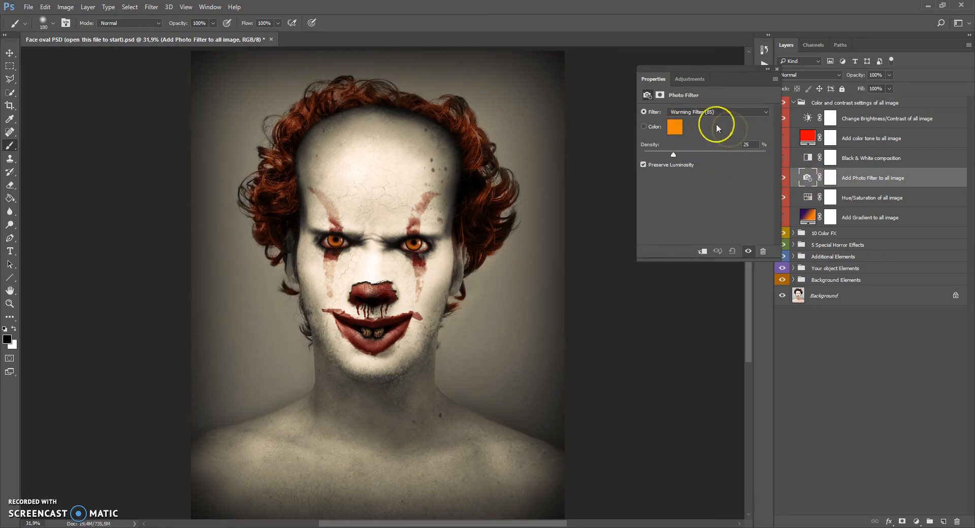
pyautogui.click(696, 112)
pyautogui.click(694, 121)
pyautogui.scroll(5, 685, 115)
pyautogui.click(678, 152)
pyautogui.moveTo(759, 151)
pyautogui.mouseDown()
pyautogui.moveTo(672, 153)
pyautogui.moveTo(755, 151)
pyautogui.mouseUp()
pyautogui.moveTo(663, 156); pyautogui.dragTo(702, 156)
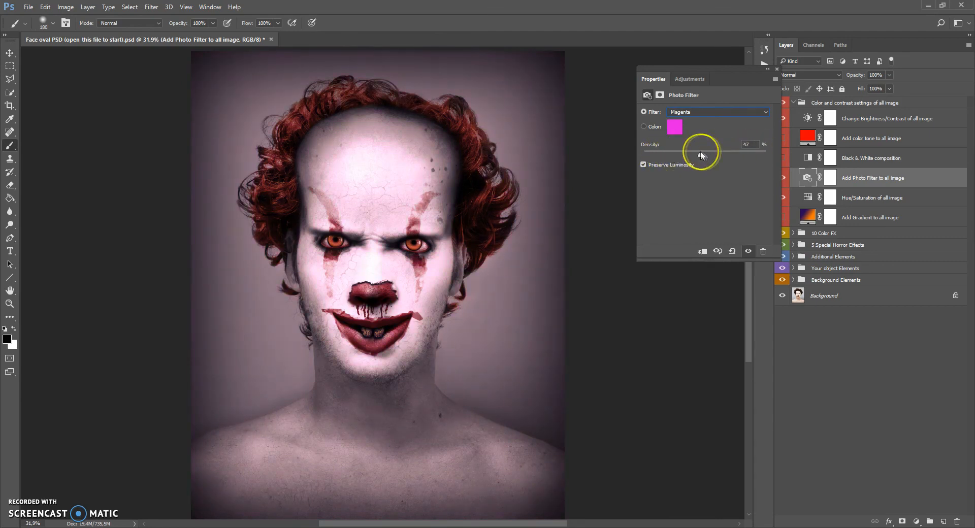
pyautogui.click(777, 69)
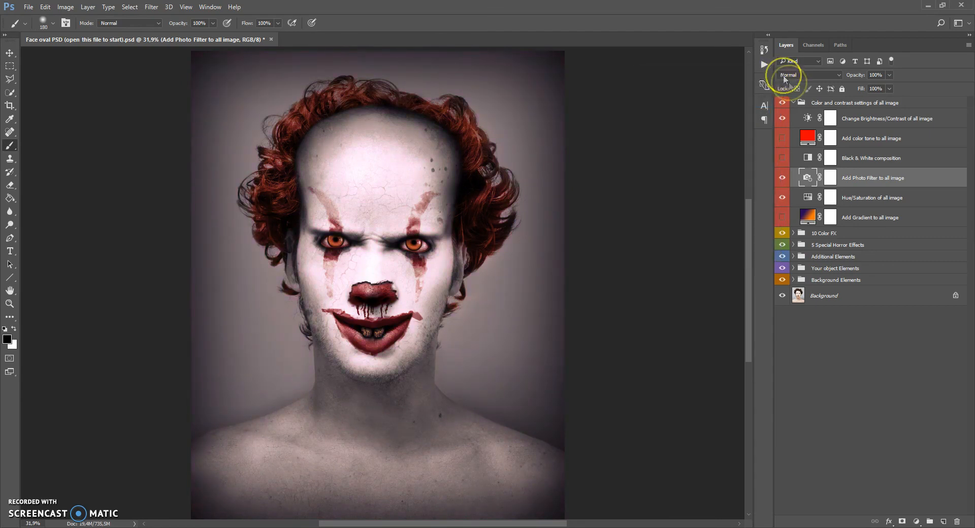
pyautogui.click(782, 178)
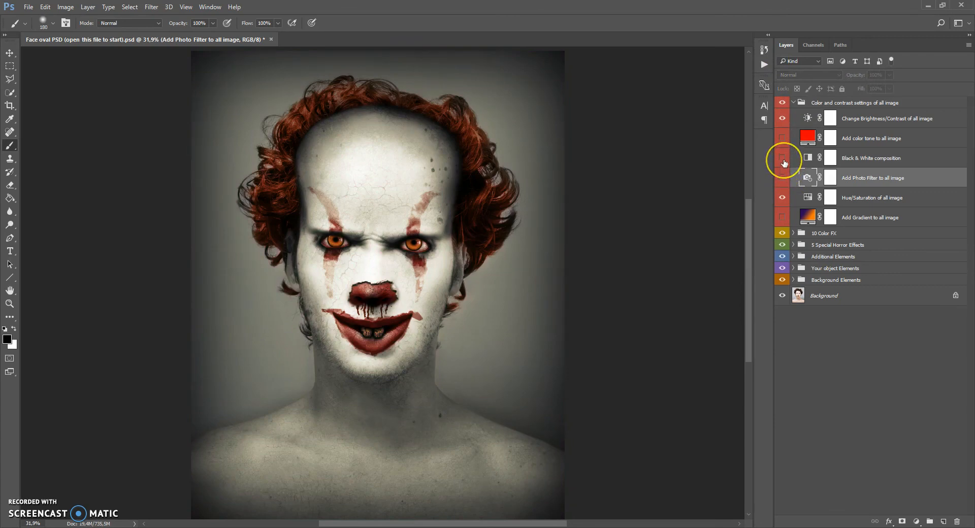
# Compare the portrait with the Black & White composition layer on and off.
pyautogui.click(782, 159)
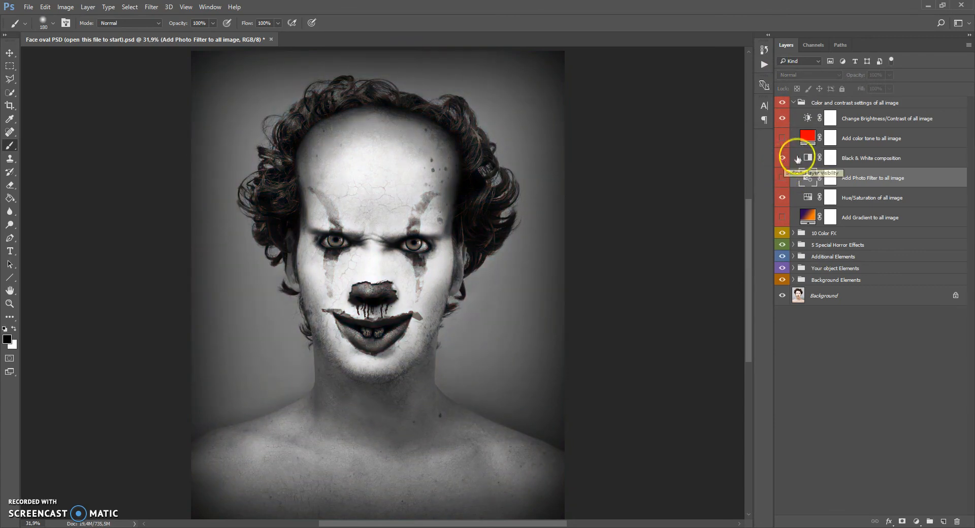
pyautogui.click(782, 159)
pyautogui.click(783, 159)
pyautogui.click(783, 159)
# Show the Add color tone to all image layer and set its fill colour to blue 005aff.
pyautogui.click(785, 140)
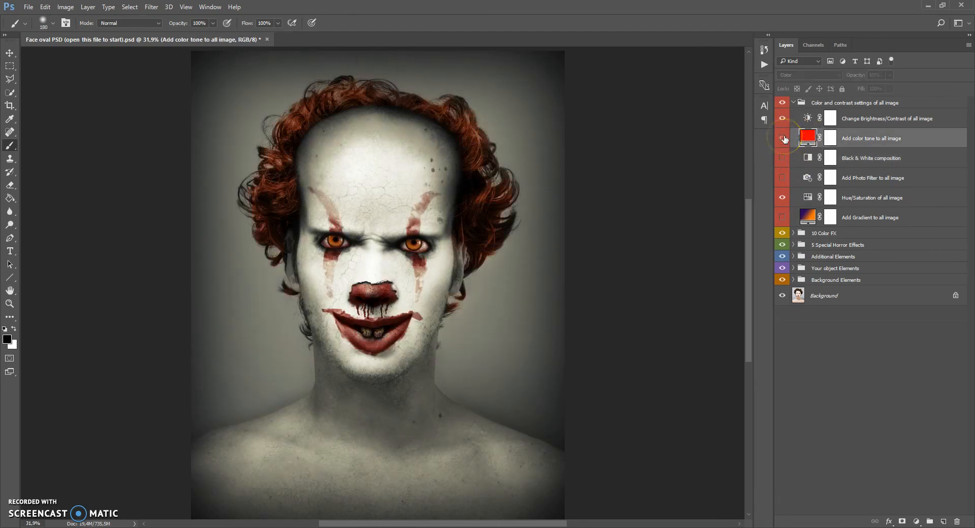
pyautogui.click(782, 138)
pyautogui.doubleClick(808, 136)
pyautogui.click(693, 229)
pyautogui.moveTo(695, 231); pyautogui.dragTo(692, 259)
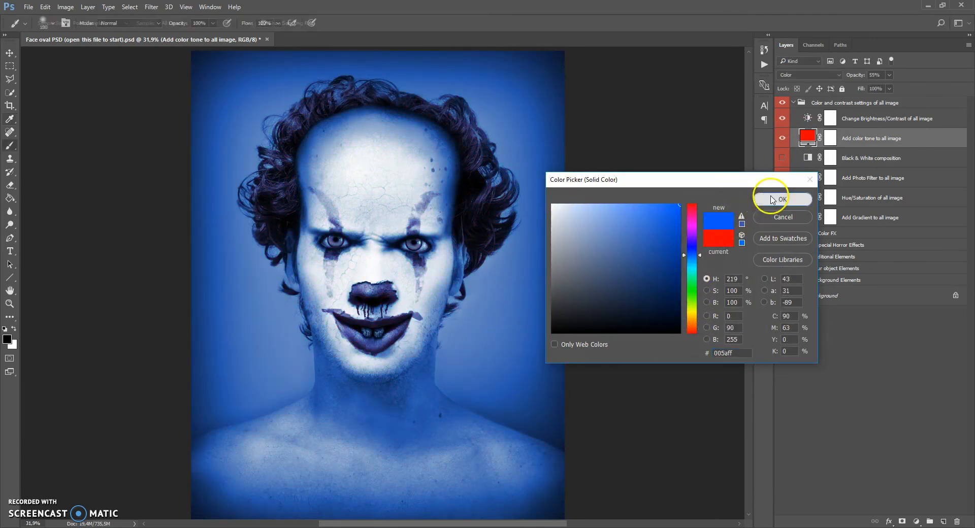
pyautogui.click(781, 199)
# Lower the opacity of the Add color tone to all image layer and hide it.
pyautogui.click(889, 74)
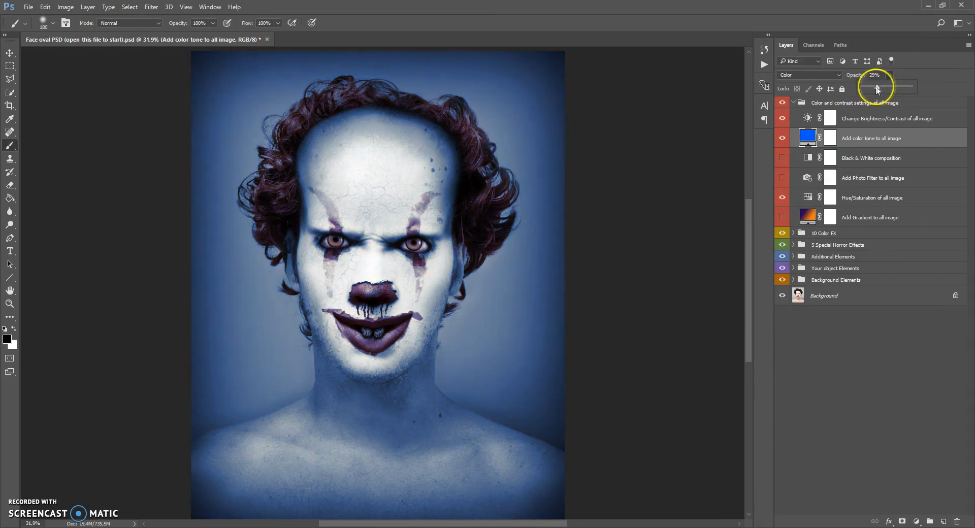
pyautogui.moveTo(867, 89); pyautogui.dragTo(870, 87)
pyautogui.click(790, 137)
# Set the Change Brightness/Contrast of all image layer's brightness to -10 and compare the portrait with it off and on.
pyautogui.doubleClick(808, 118)
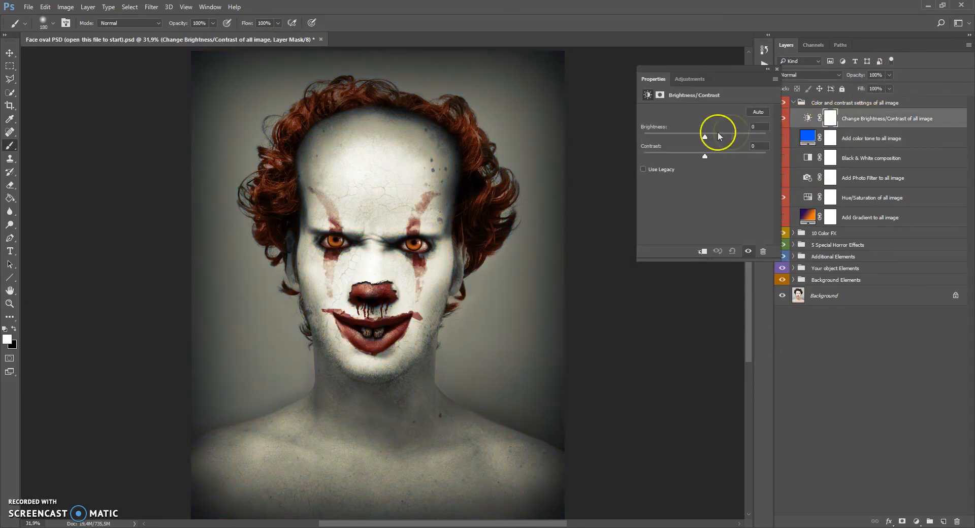
pyautogui.moveTo(714, 136); pyautogui.dragTo(681, 159)
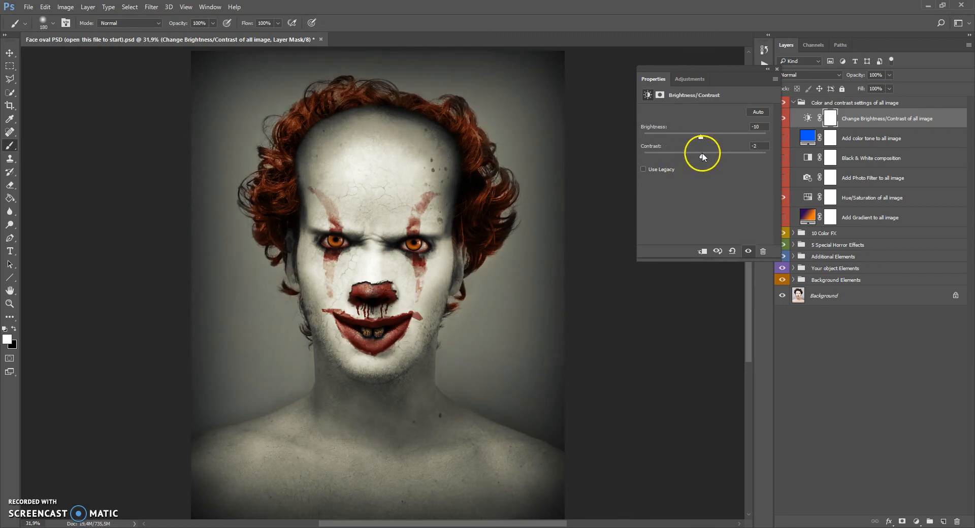
pyautogui.click(776, 69)
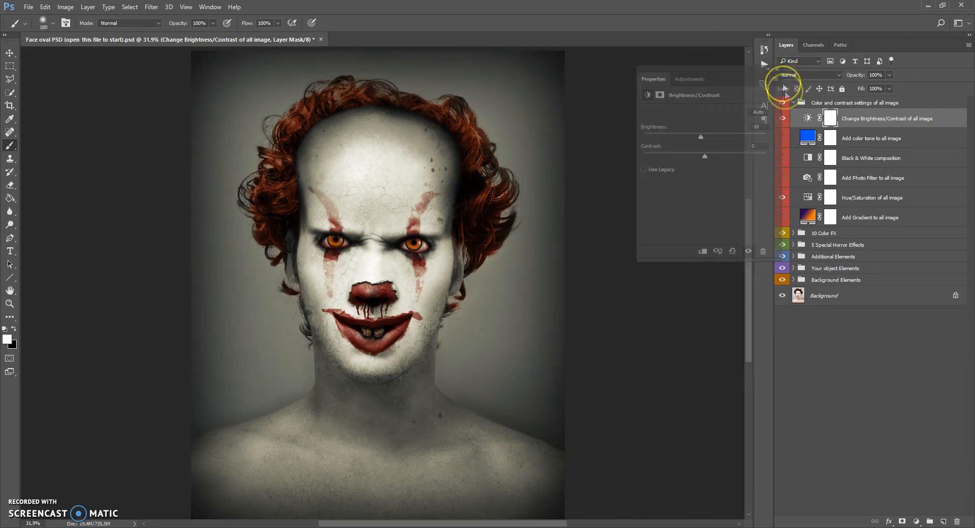
pyautogui.click(783, 118)
pyautogui.click(782, 118)
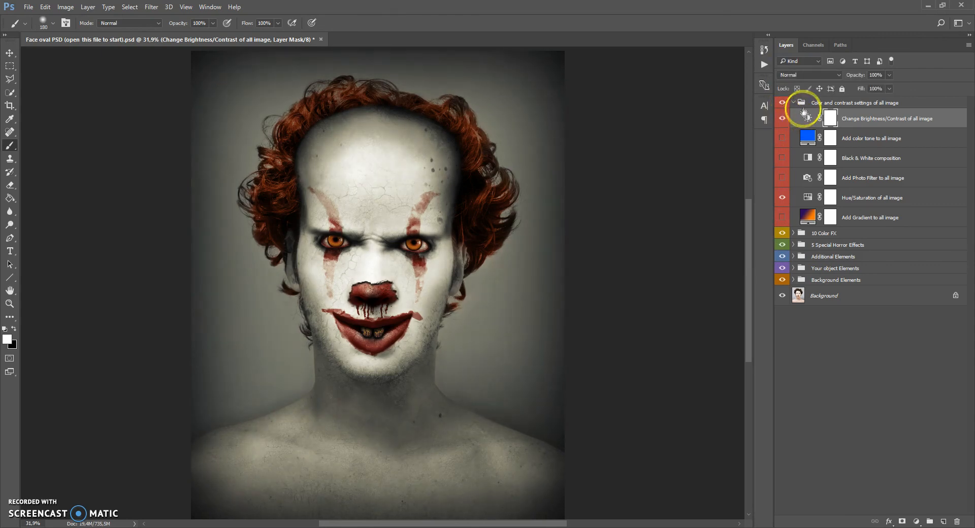
# Collapse the Color and contrast settings group and combine all six layer groups above the Background into one group.
pyautogui.click(804, 104)
pyautogui.click(800, 114)
pyautogui.click(801, 105)
pyautogui.keyDown('shift'); pyautogui.click(805, 161); pyautogui.keyUp('shift')
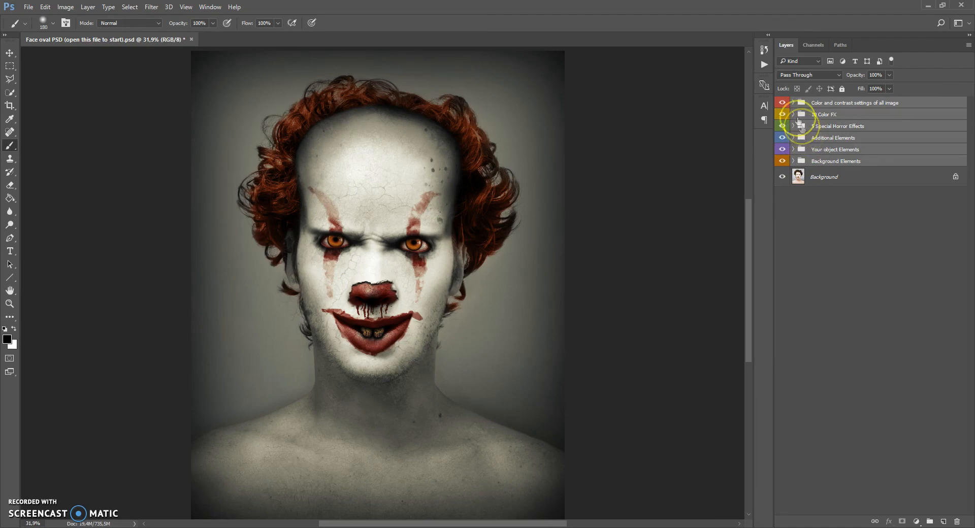
pyautogui.hotkey('ctrl', 'g')
# Compare the original portrait with the horror clown version by toggling Group 1's visibility.
pyautogui.click(783, 103)
pyautogui.click(783, 104)
pyautogui.click(783, 104)
pyautogui.click(782, 104)
pyautogui.click(783, 104)
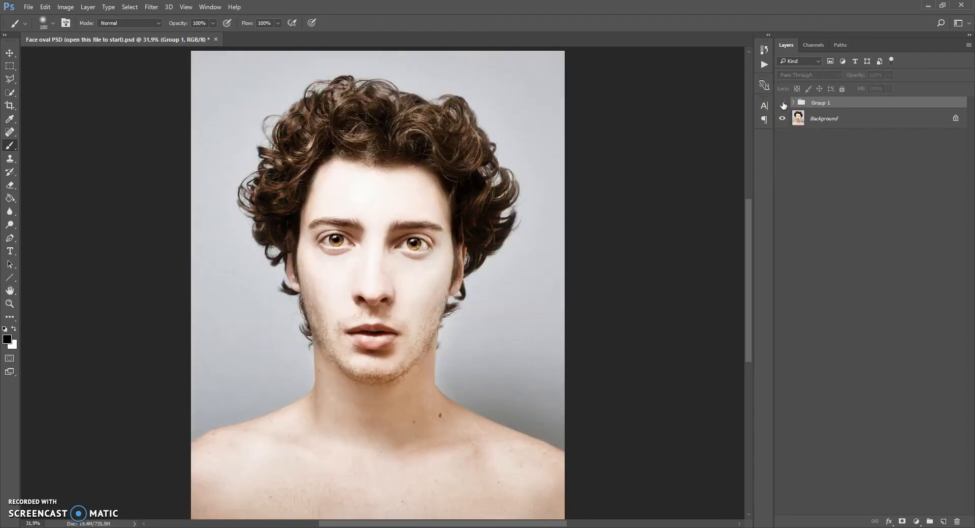
pyautogui.click(782, 104)
pyautogui.click(783, 104)
pyautogui.click(783, 105)
# Examine the face close up with Group 1 off and on, and return to the whole portrait.
pyautogui.scroll(5, 393, 254)
pyautogui.scroll(3, 394, 250)
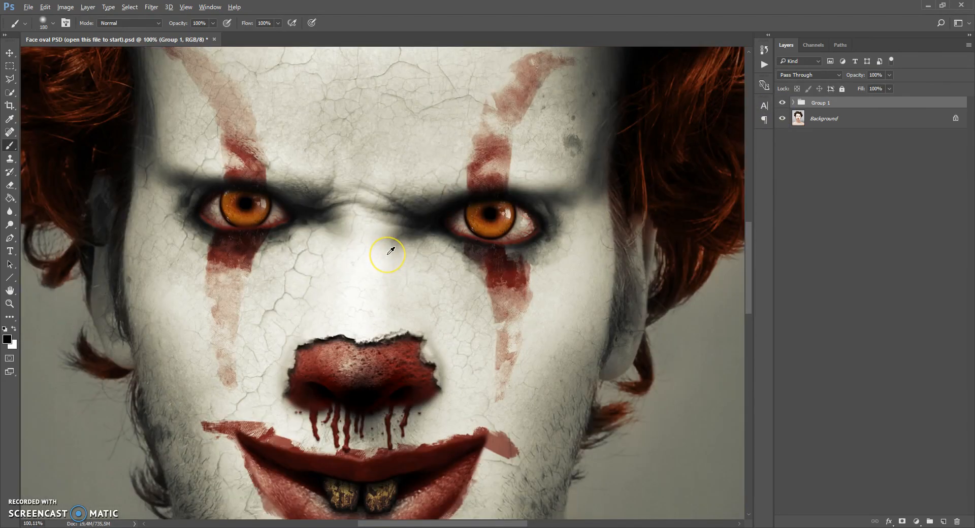
pyautogui.scroll(2, 386, 252)
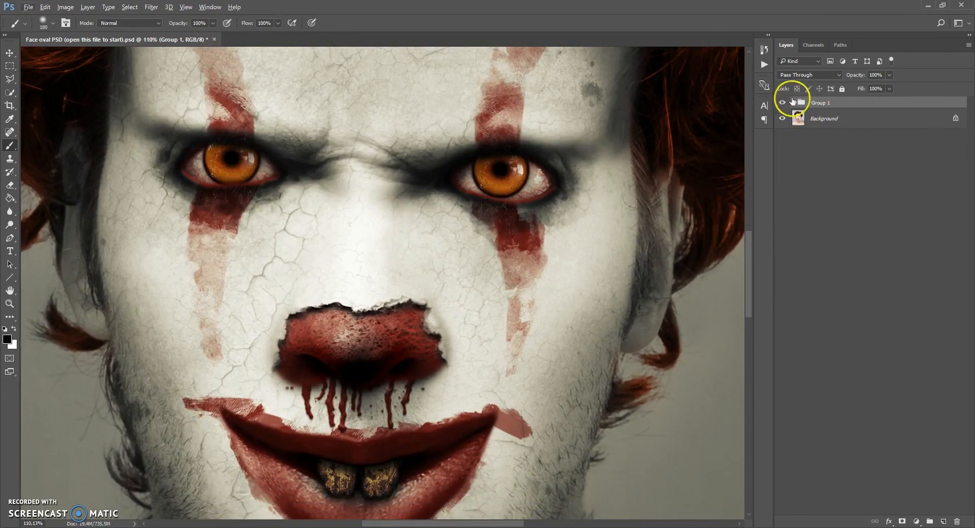
pyautogui.click(783, 103)
pyautogui.click(783, 104)
pyautogui.click(783, 103)
pyautogui.click(784, 103)
pyautogui.hotkey('ctrl', '0')
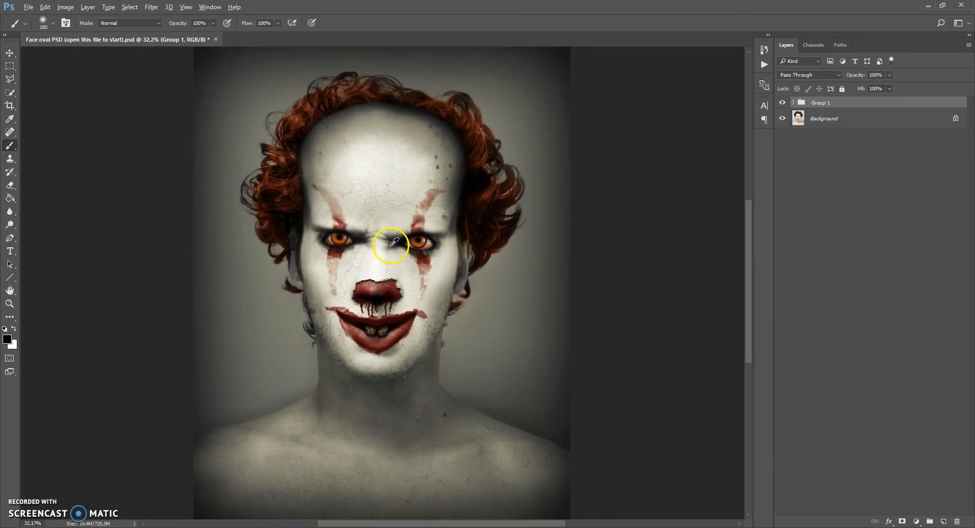